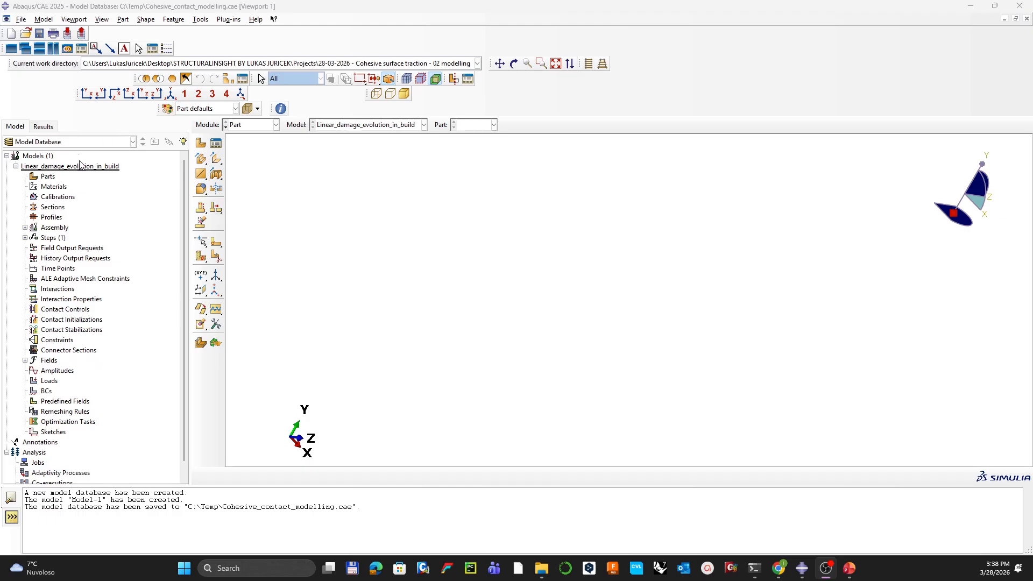
# Step: Name the new part CONCRETE and sketch a radius-100 circle centred at the origin
pyautogui.doubleClick(47, 177)
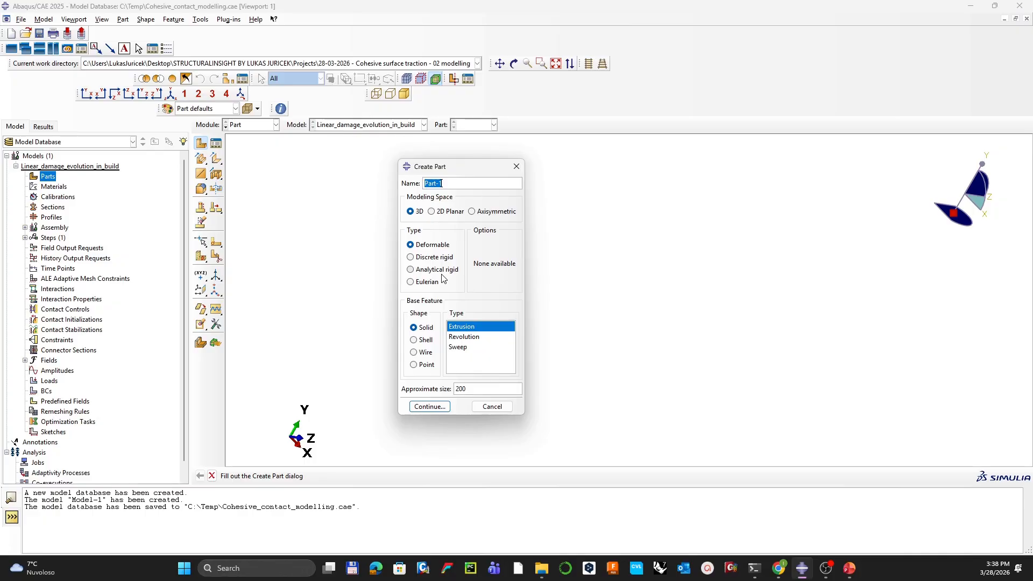
pyautogui.write('CONCRETE')
pyautogui.click(430, 406)
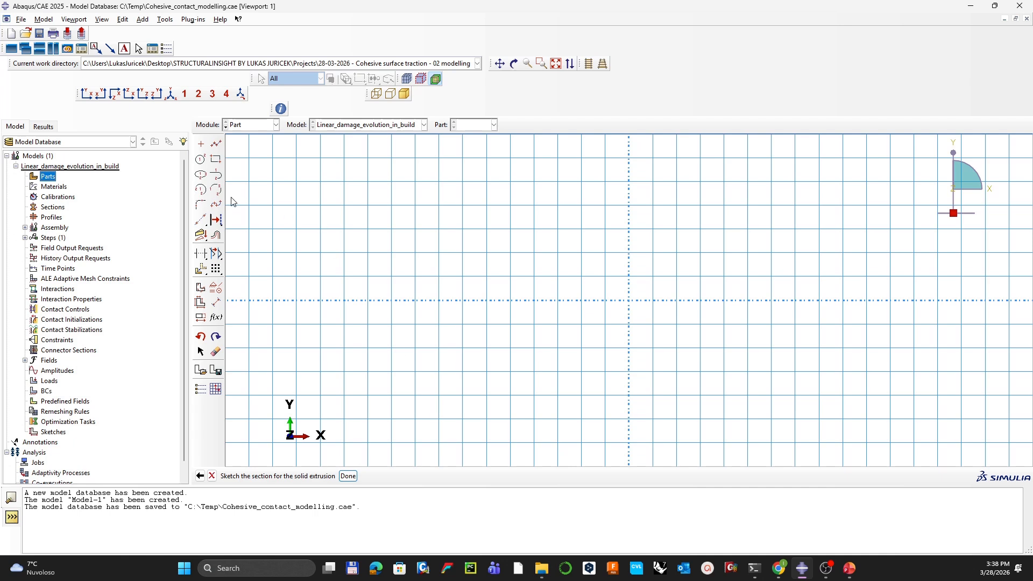
pyautogui.click(200, 160)
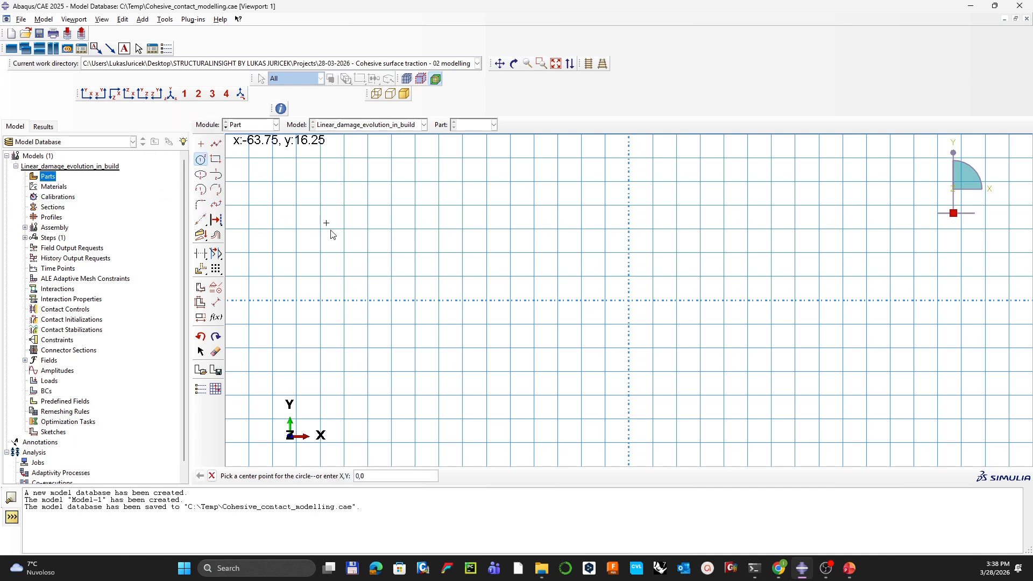
pyautogui.click(370, 485)
pyautogui.press('Return')
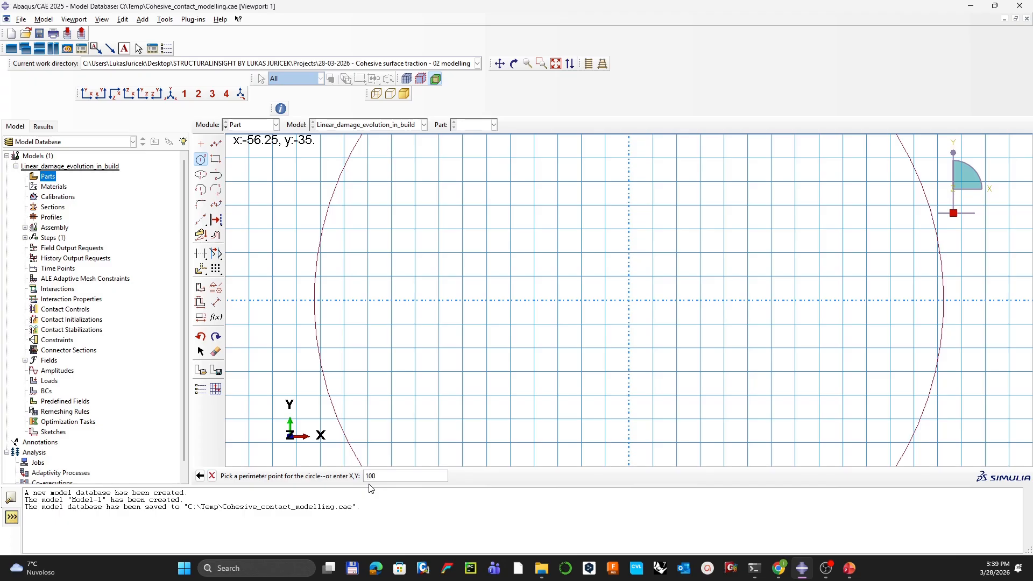
pyautogui.press('Return')
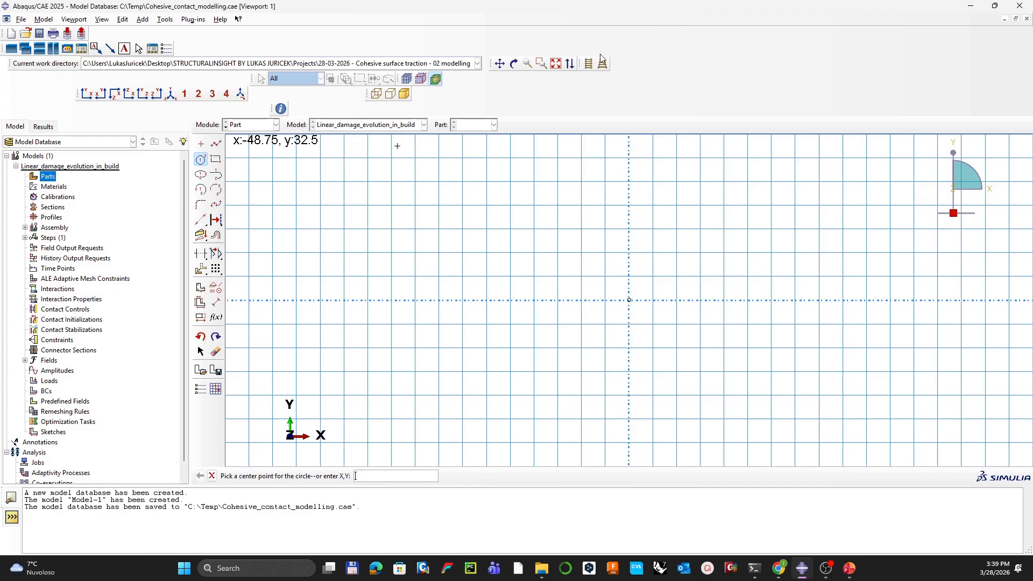
pyautogui.click(556, 63)
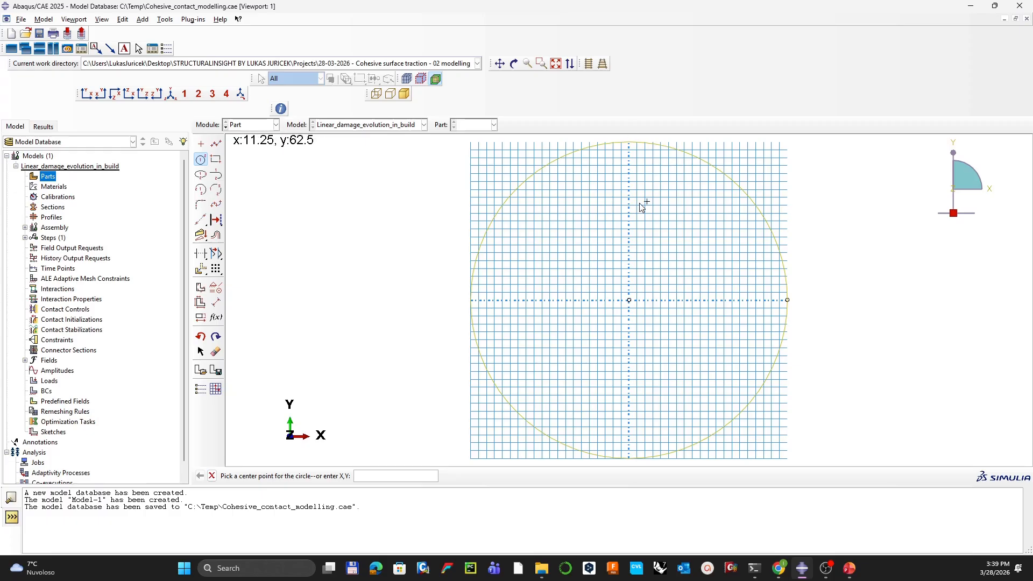
# Step: Add an R100 radius dimension and extrude the profile with depth 2
pyautogui.click(217, 303)
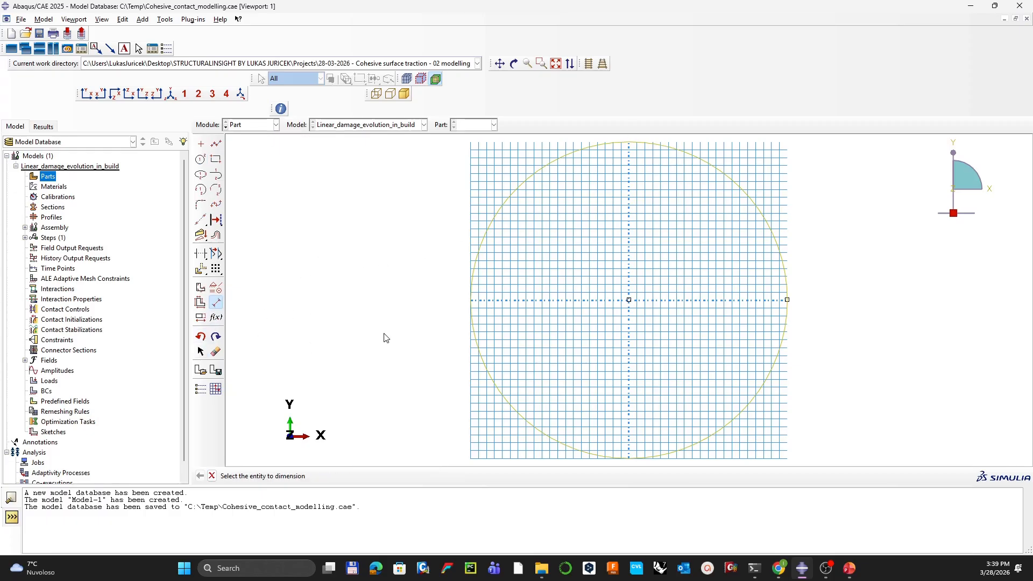
pyautogui.click(472, 278)
pyautogui.click(386, 241)
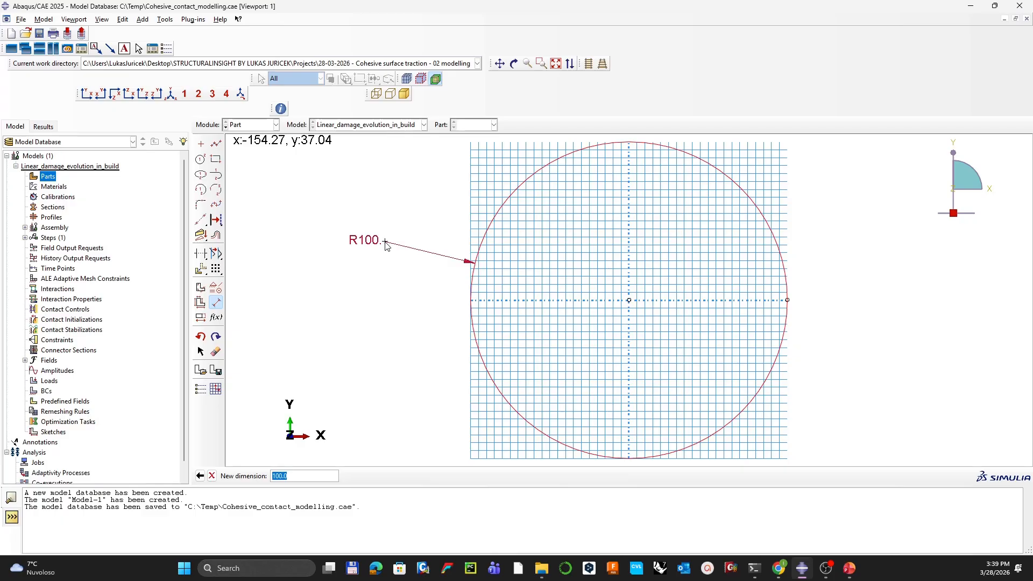
pyautogui.middleClick(386, 242)
pyautogui.middleClick(385, 243)
pyautogui.middleClick(385, 243)
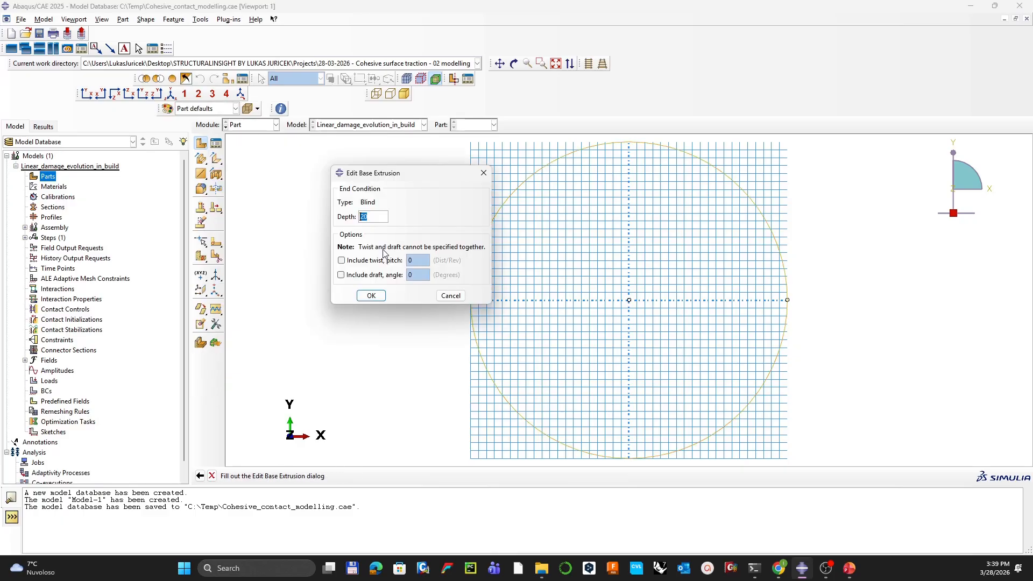
pyautogui.write('2')
pyautogui.press('Return')
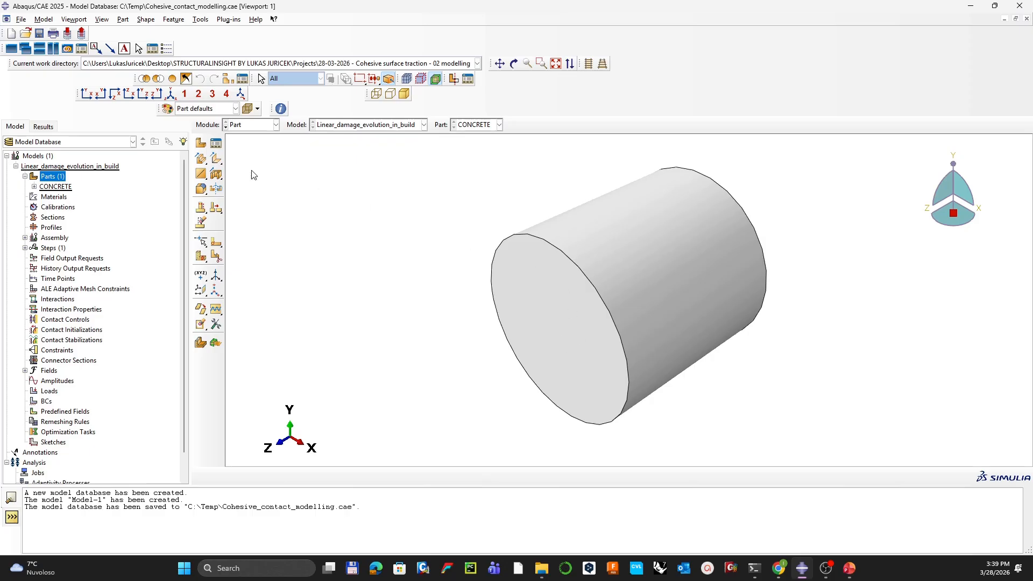
# Step: Start an extruded cut sketched on the cylinder's end face, oriented by an edge
pyautogui.moveTo(215, 179); pyautogui.dragTo(233, 181)
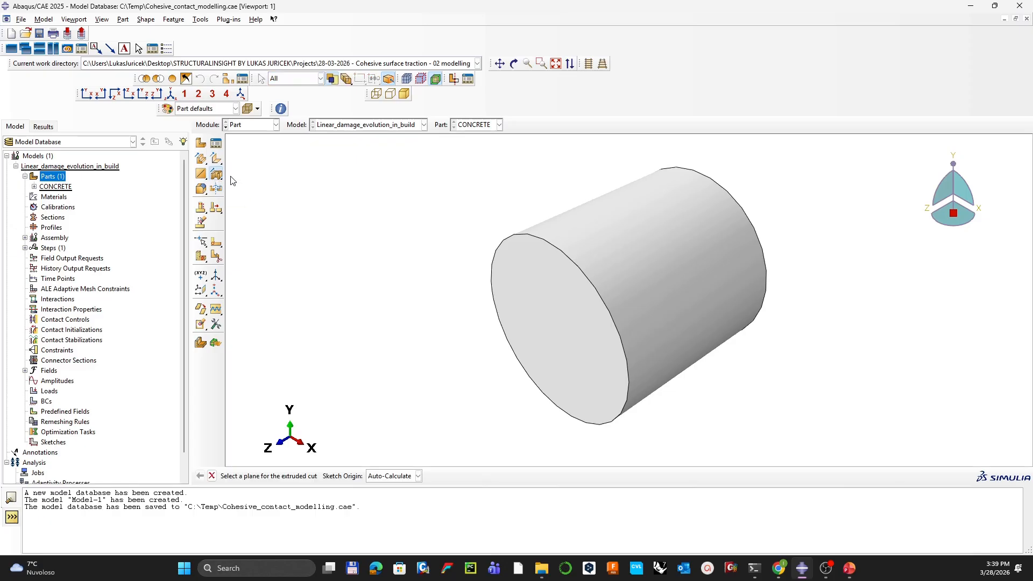
pyautogui.click(544, 340)
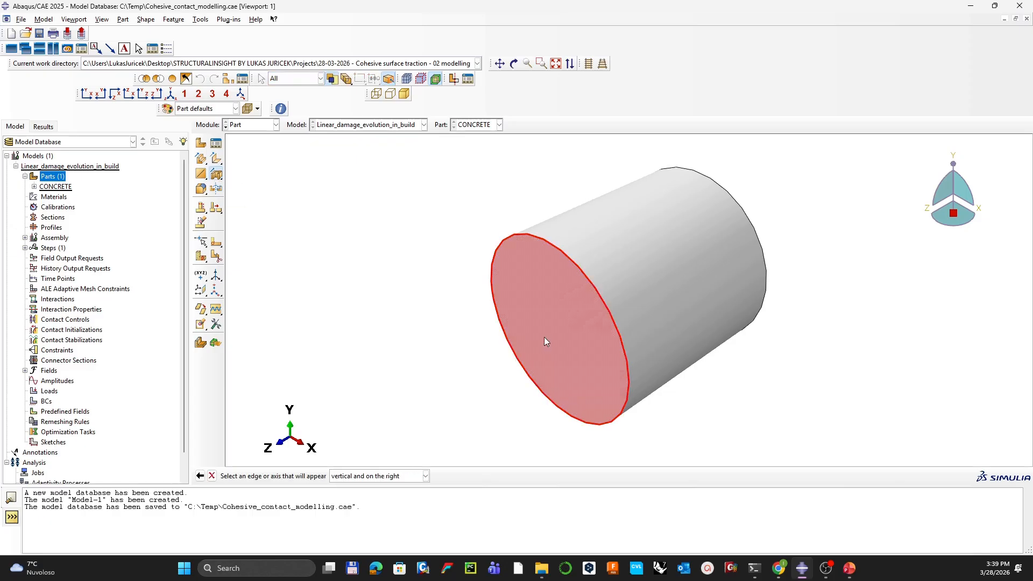
pyautogui.middleClick(544, 337)
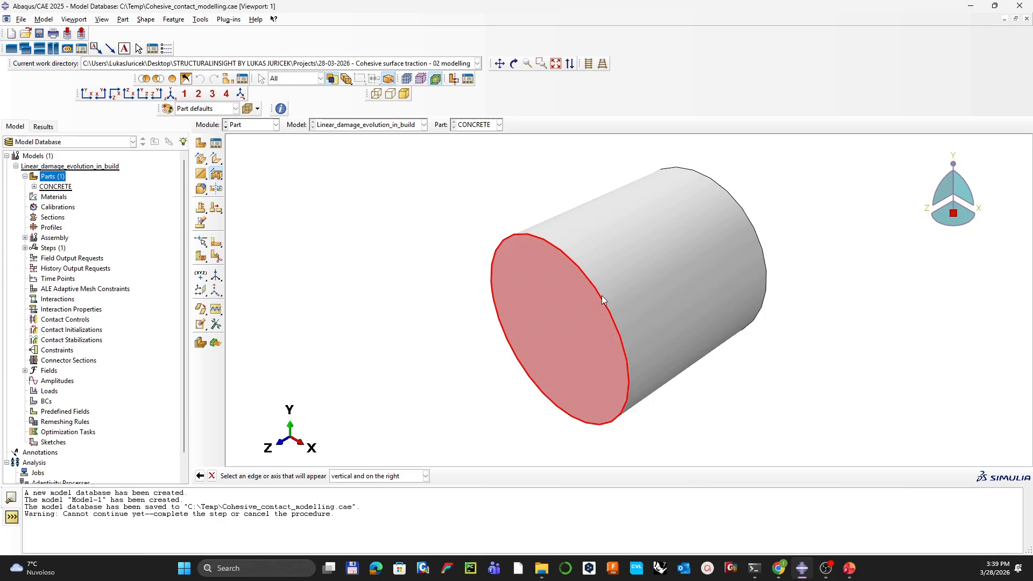
pyautogui.click(610, 320)
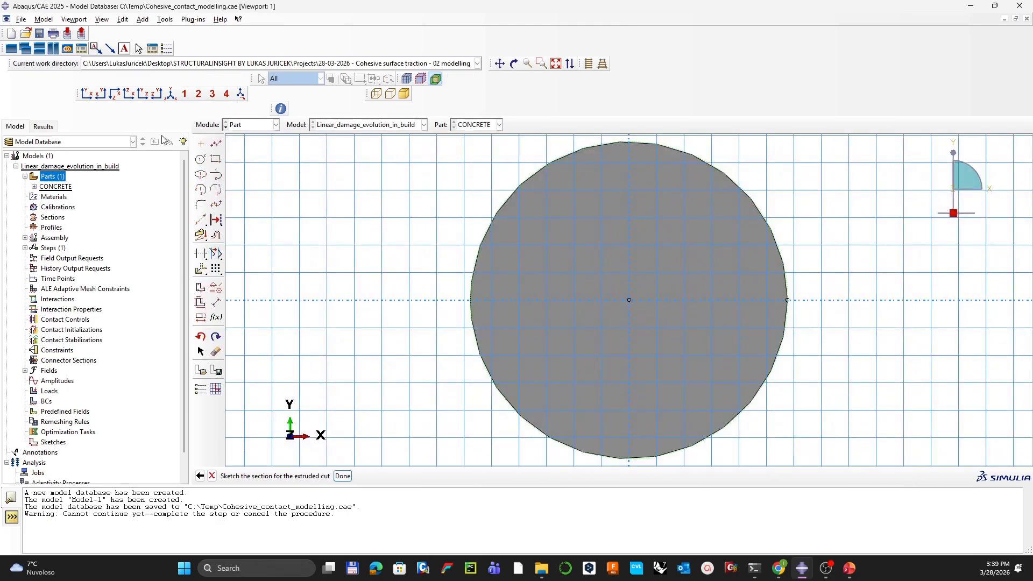
# Step: Draw a circle at 0,0 with radius 10, dimension it R10, and finish the sketch
pyautogui.click(200, 159)
pyautogui.write('0')
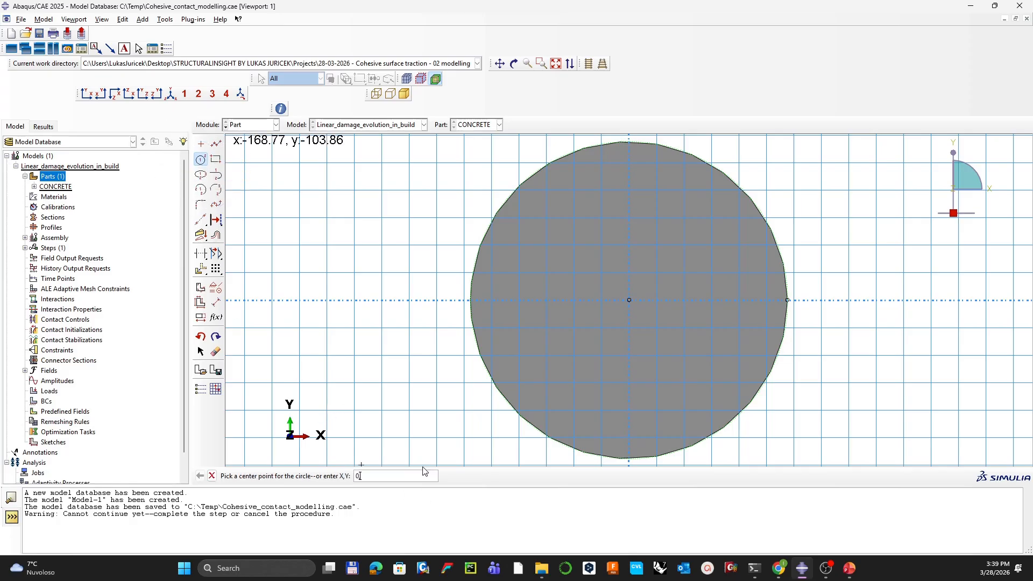
pyautogui.write(',0')
pyautogui.press('Return')
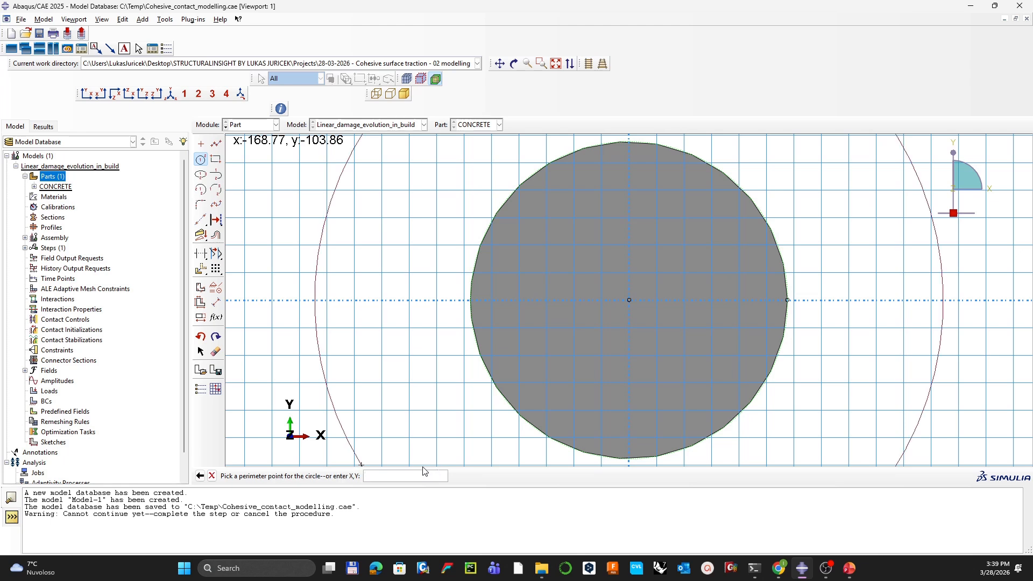
pyautogui.write('10')
pyautogui.press('Return')
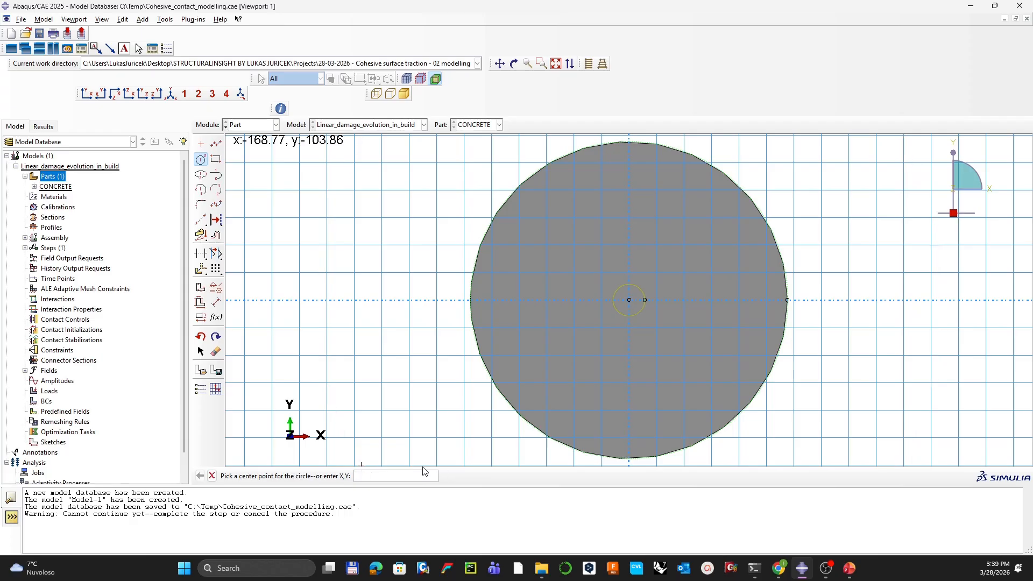
pyautogui.click(216, 303)
pyautogui.click(620, 299)
pyautogui.click(549, 297)
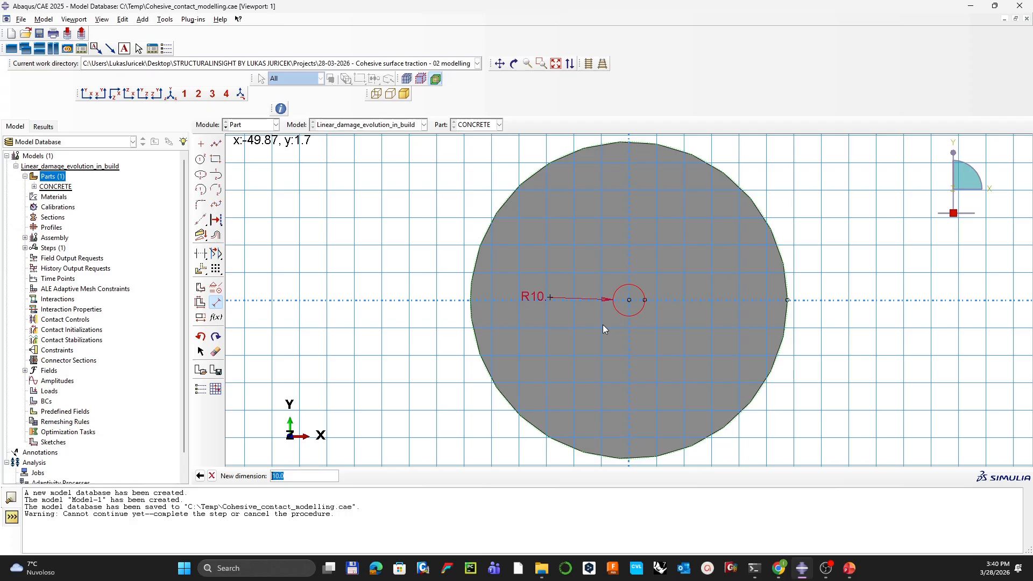
pyautogui.press('Return')
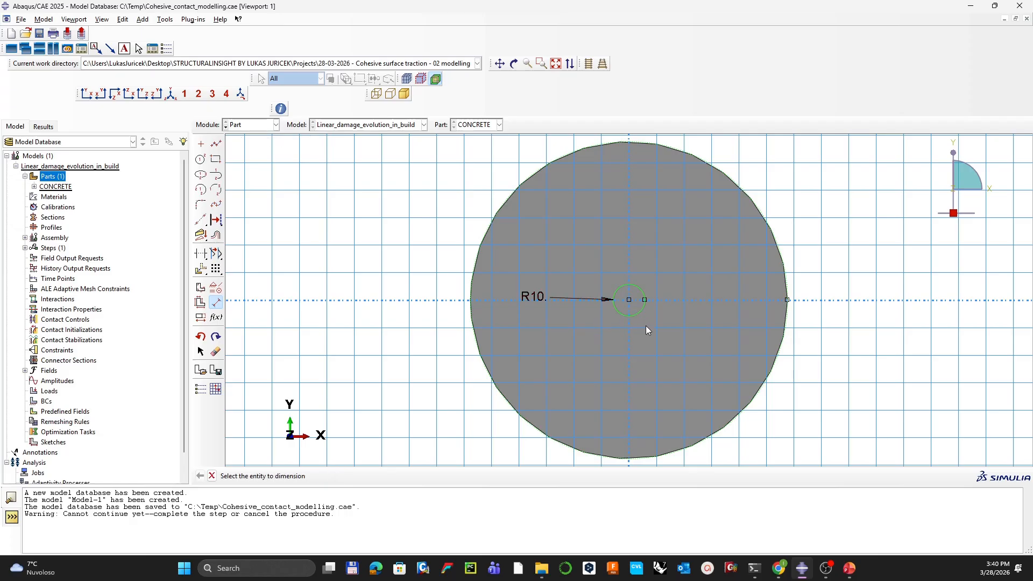
pyautogui.press('Escape')
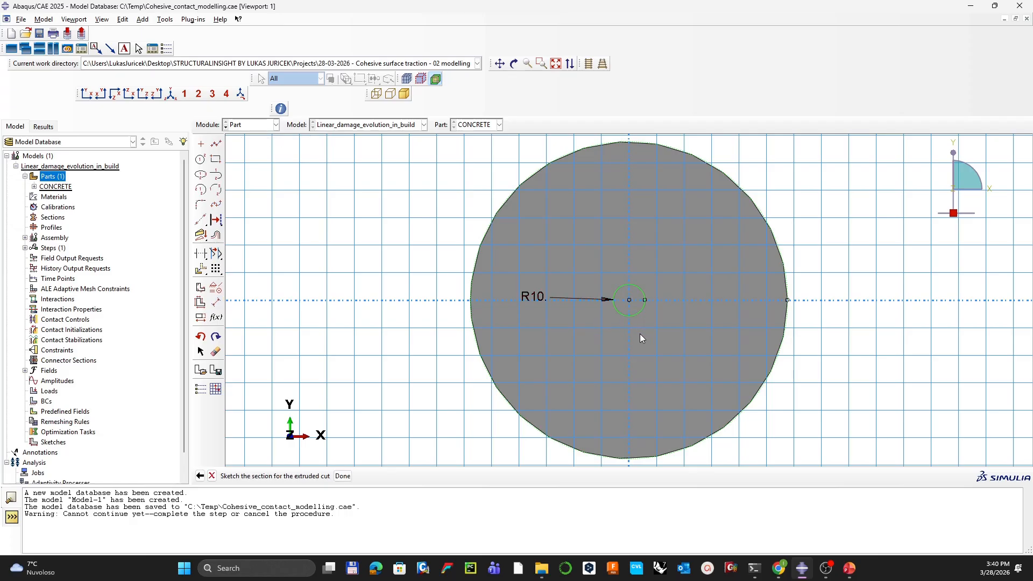
pyautogui.middleClick(641, 334)
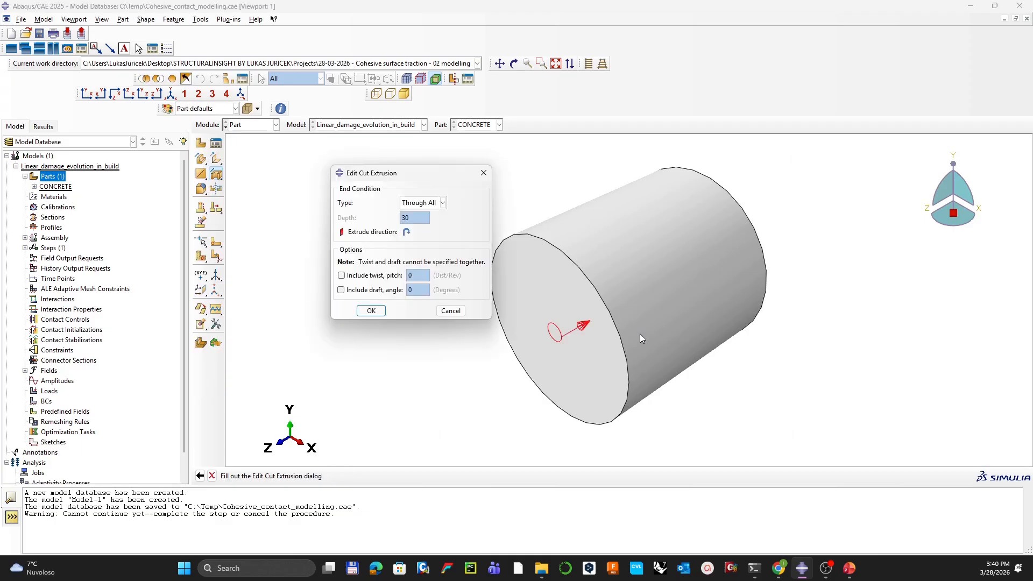
# Step: Set the cut to a Blind extrusion of depth 100 and apply it
pyautogui.moveTo(377, 173); pyautogui.dragTo(350, 185)
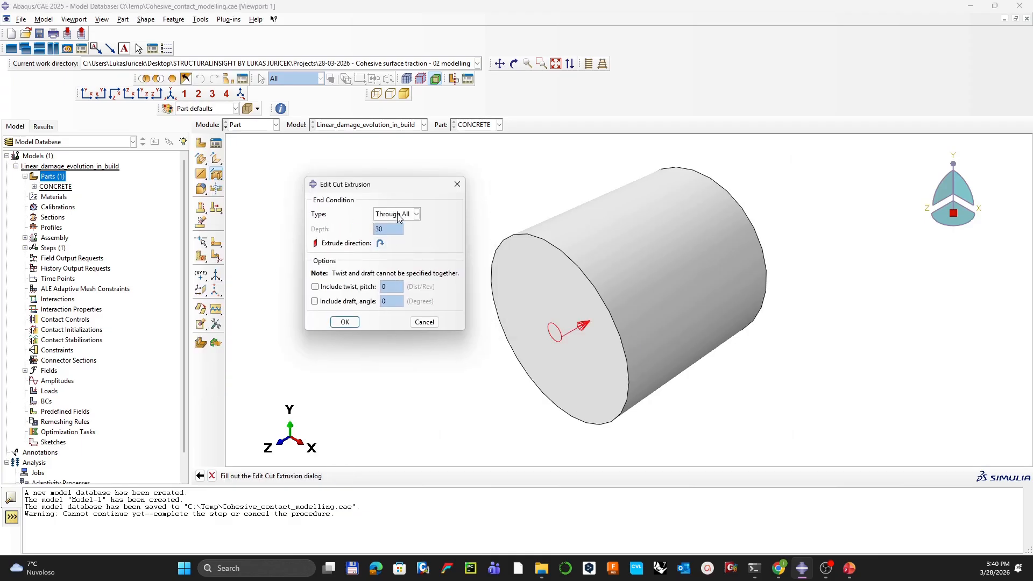
pyautogui.click(404, 214)
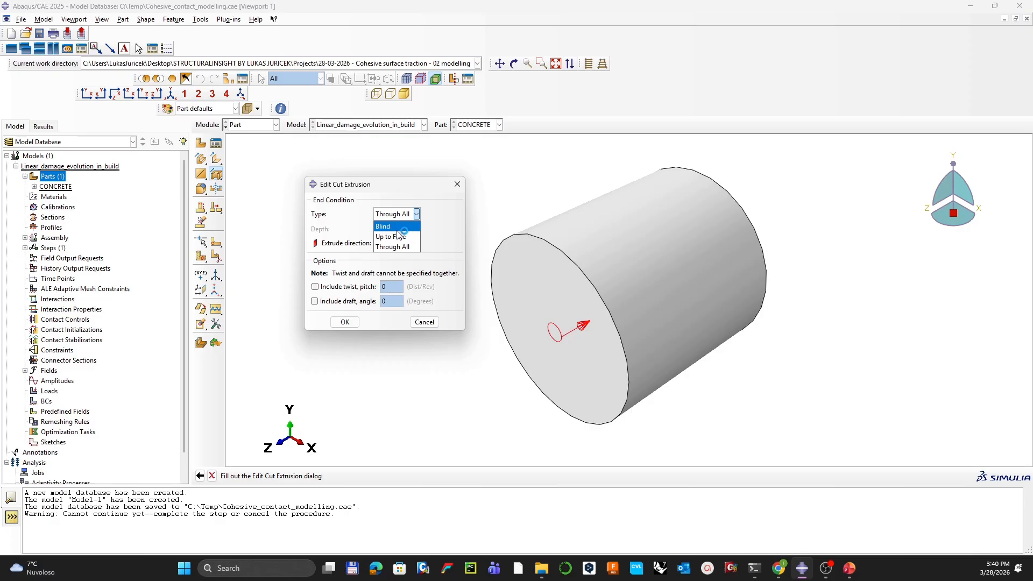
pyautogui.click(386, 226)
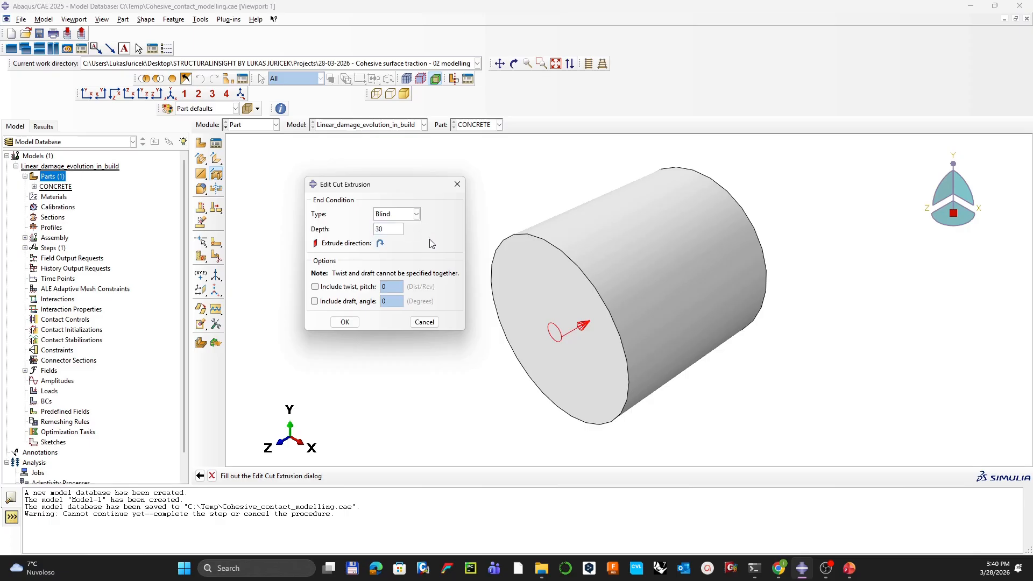
pyautogui.doubleClick(387, 229)
pyautogui.write('100')
pyautogui.click(345, 322)
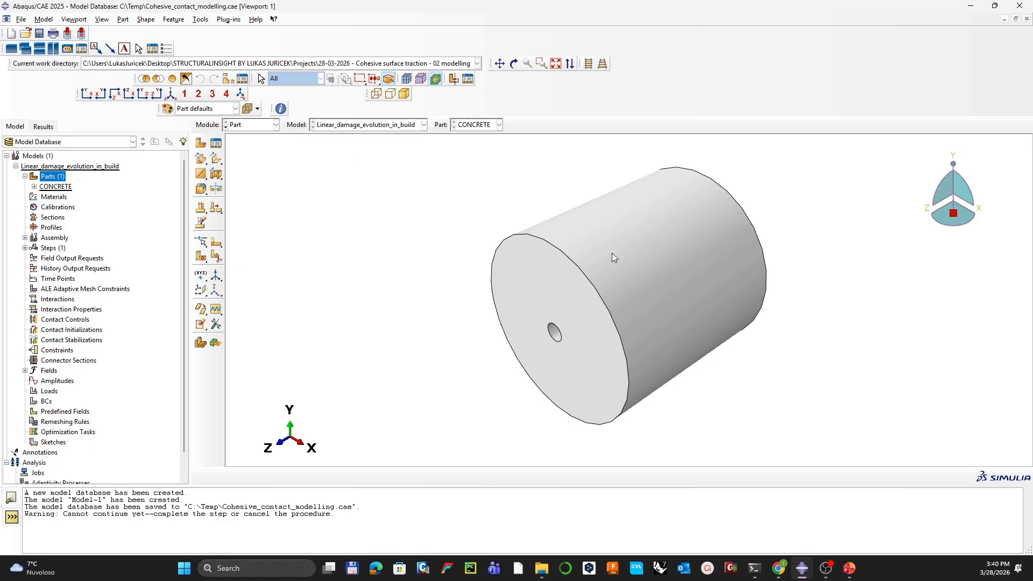
pyautogui.keyDown('ctrl'); pyautogui.keyDown('alt'); pyautogui.moveTo(614, 256); pyautogui.dragTo(646, 272); pyautogui.keyUp('alt'); pyautogui.keyUp('ctrl')
pyautogui.scroll(-4, 654, 319)
pyautogui.keyDown('ctrl'); pyautogui.keyDown('alt'); pyautogui.moveTo(653, 319); pyautogui.dragTo(555, 325); pyautogui.keyUp('alt'); pyautogui.keyUp('ctrl')
pyautogui.scroll(3, 654, 316)
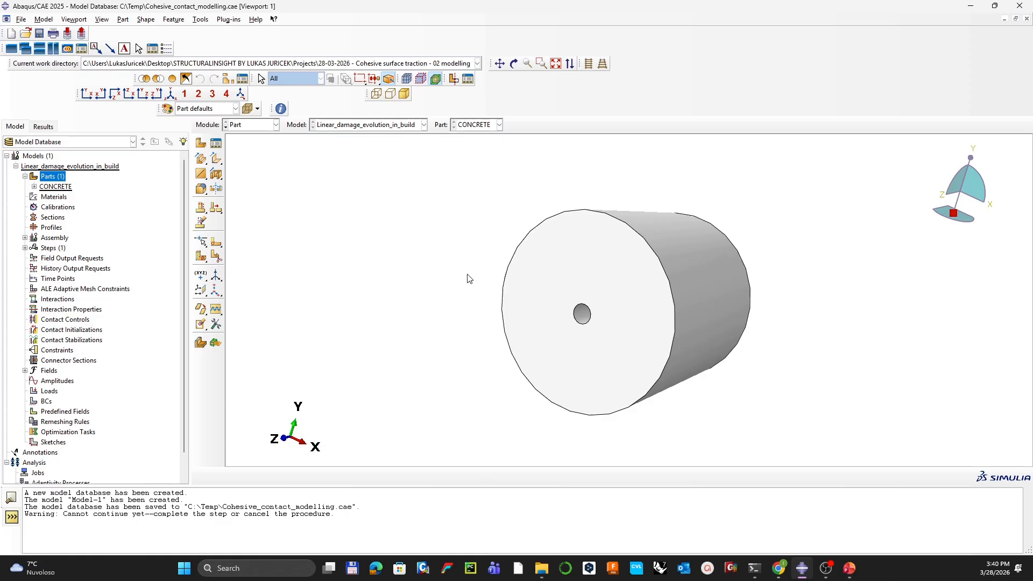
pyautogui.keyDown('ctrl'); pyautogui.keyDown('alt'); pyautogui.moveTo(627, 284); pyautogui.dragTo(607, 289); pyautogui.keyUp('alt'); pyautogui.keyUp('ctrl')
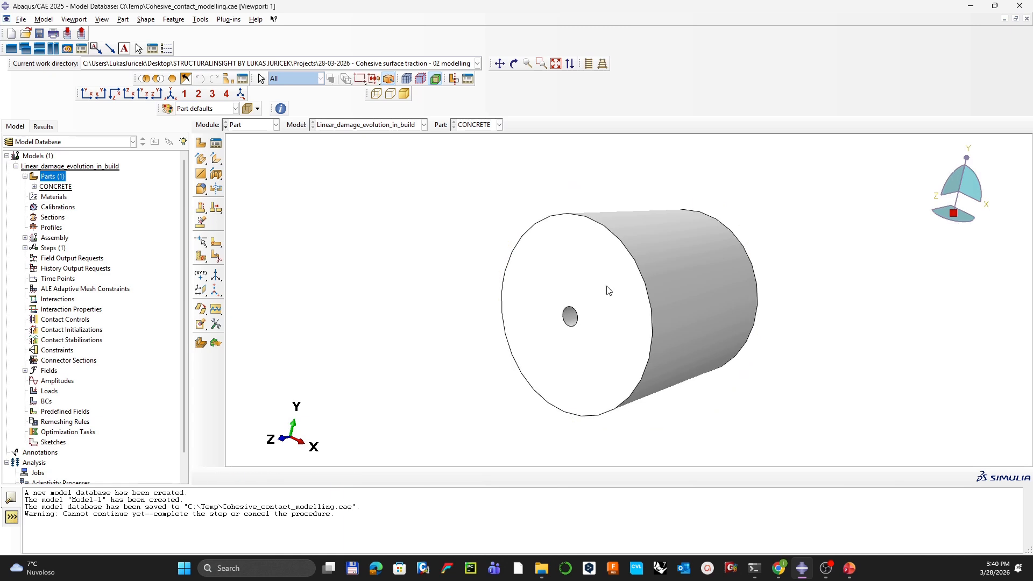
# Step: Add zero-offset datum planes on the YZ and XY principal planes
pyautogui.click(200, 290)
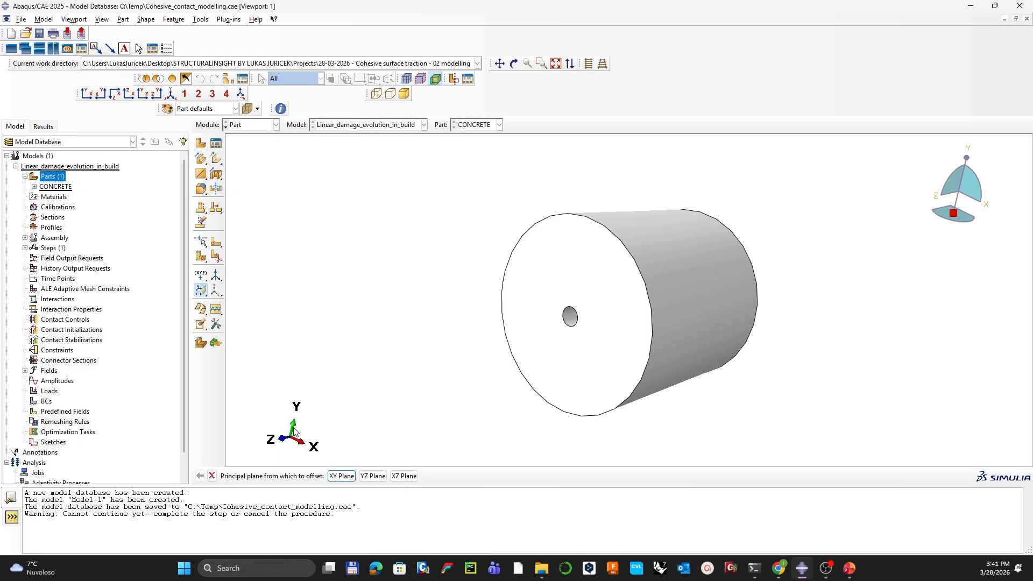
pyautogui.click(372, 476)
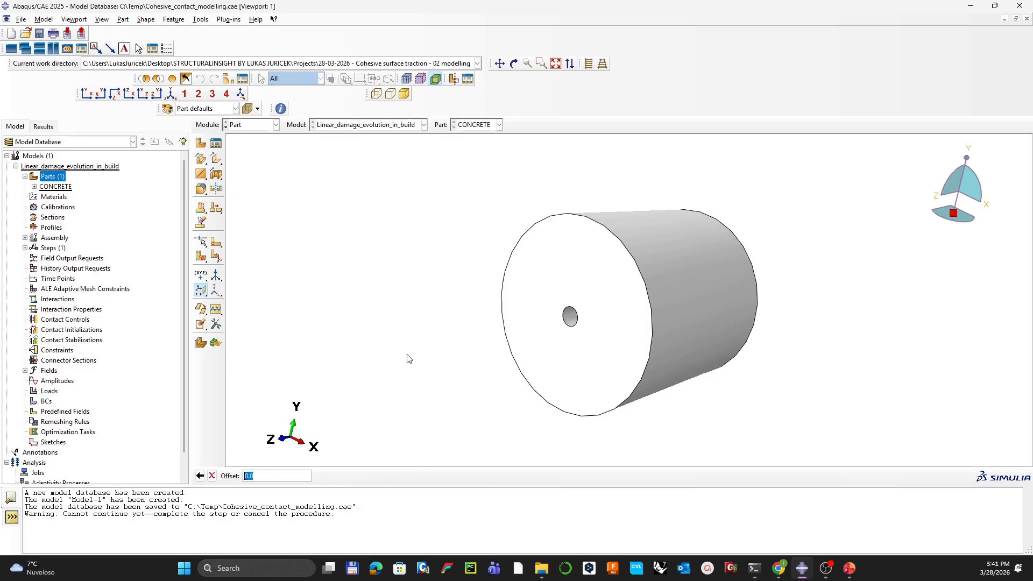
pyautogui.press('Return')
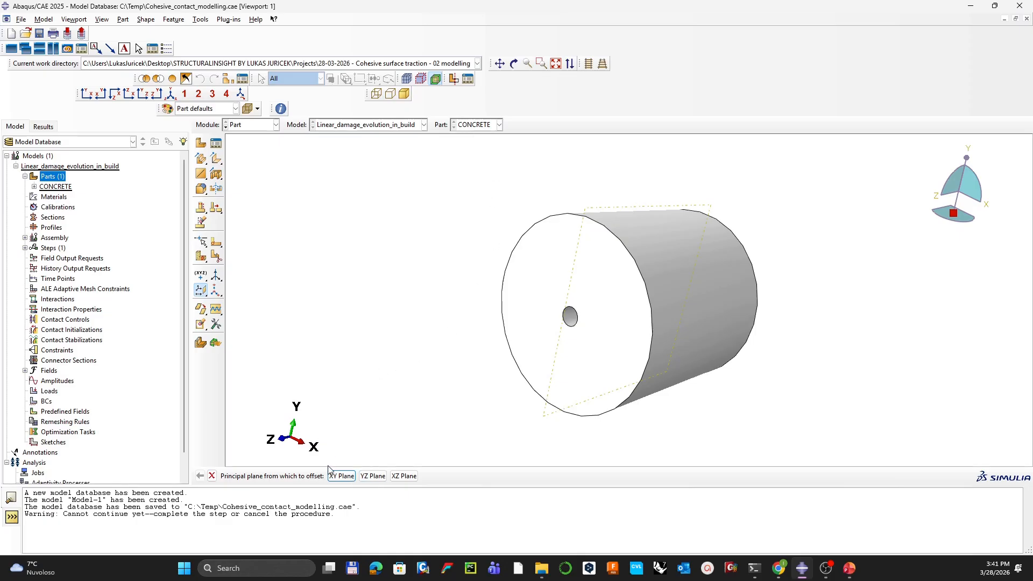
pyautogui.click(341, 477)
pyautogui.press('Return')
# Step: Delete the unwanted datum plane through the cylinder via Feature > Delete
pyautogui.click(201, 20)
pyautogui.click(200, 20)
pyautogui.click(174, 19)
pyautogui.click(183, 74)
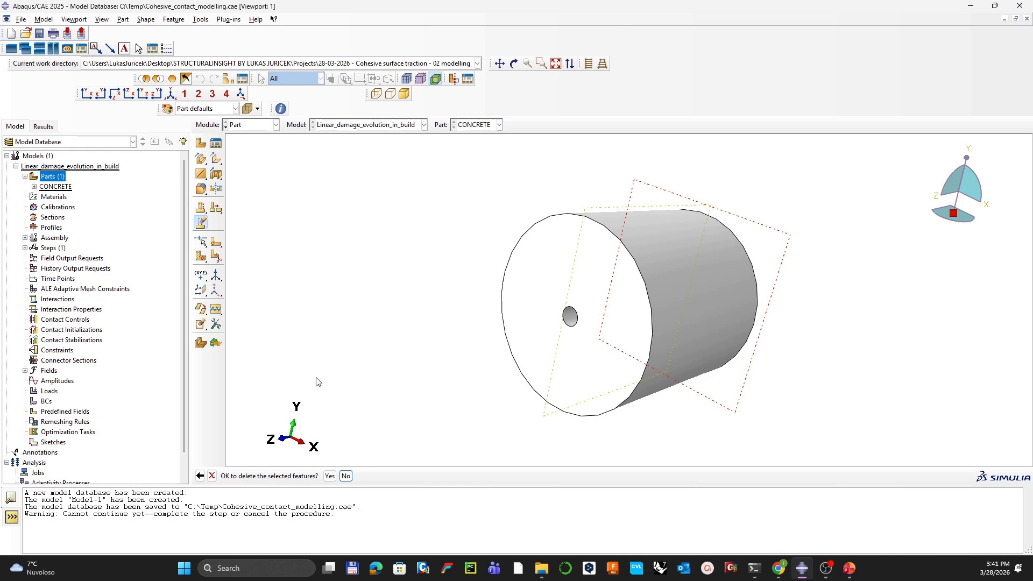
pyautogui.click(300, 476)
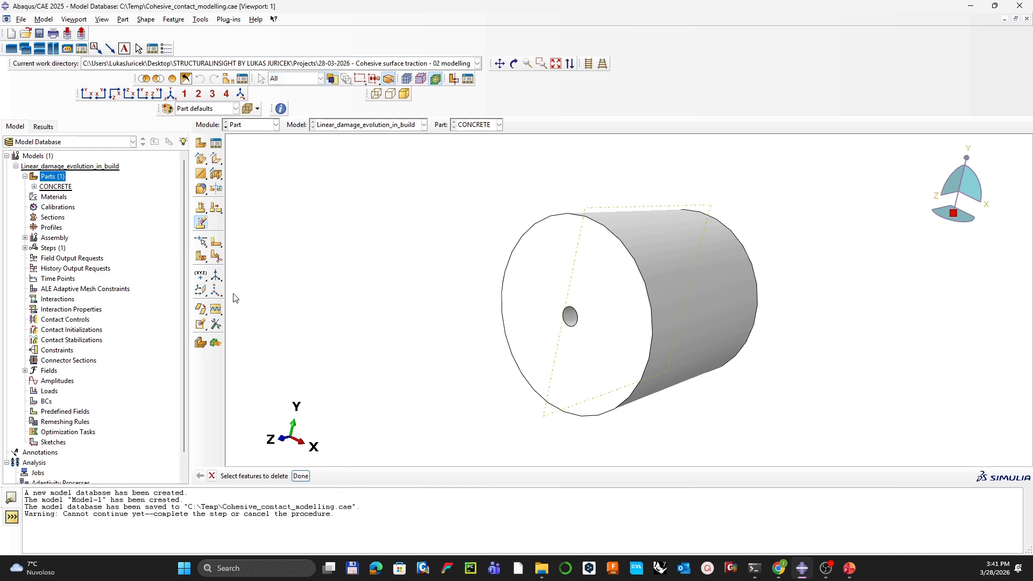
# Step: Add a zero-offset datum plane on the XZ plane and choose Partition Cell: Use Datum Plane
pyautogui.click(202, 293)
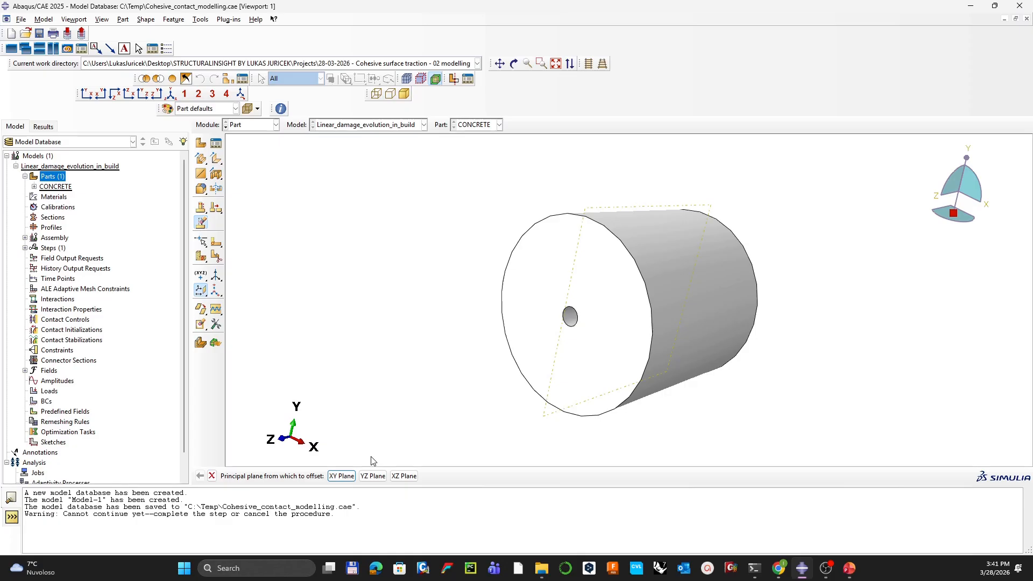
pyautogui.click(404, 476)
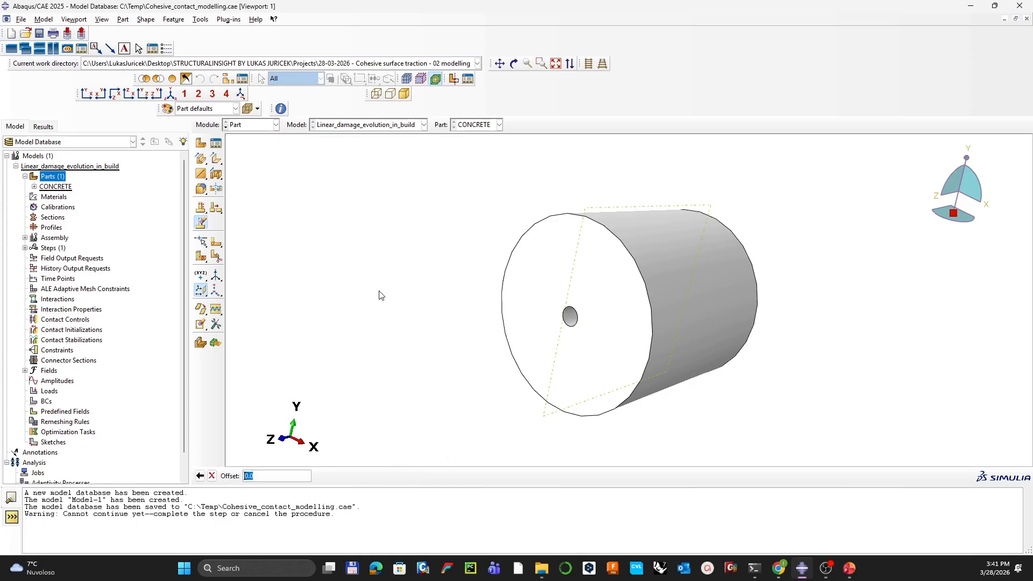
pyautogui.press('Return')
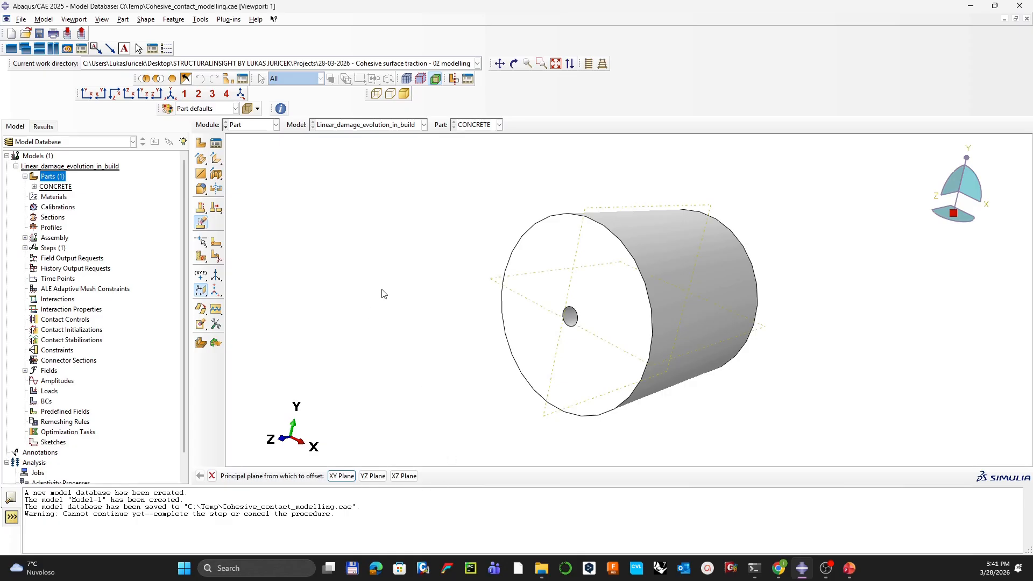
pyautogui.click(204, 262)
pyautogui.moveTo(205, 262); pyautogui.dragTo(232, 262)
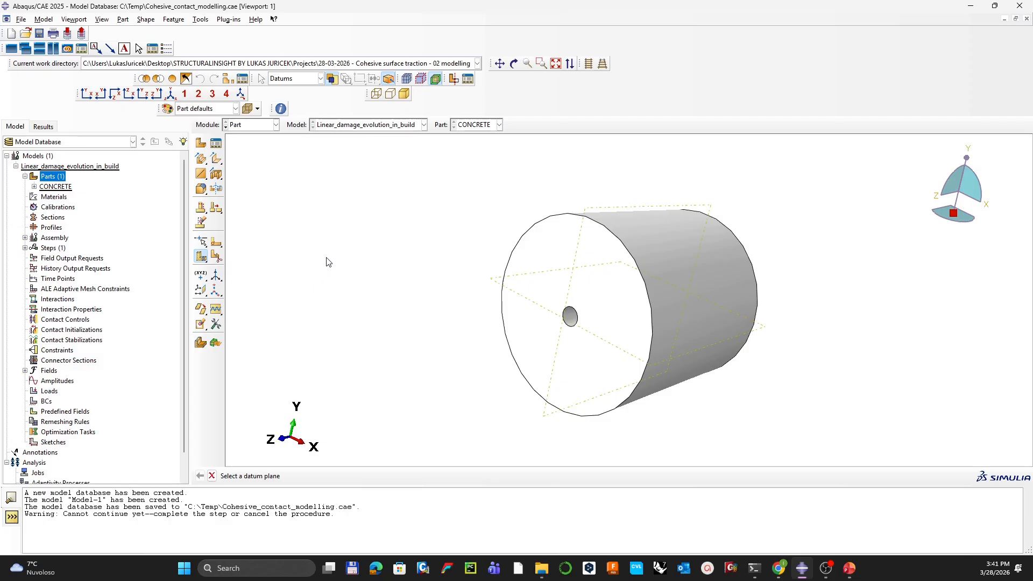
# Step: Split the cylinder along the first datum plane, then cut both halves with the second
pyautogui.click(493, 283)
pyautogui.middleClick(337, 224)
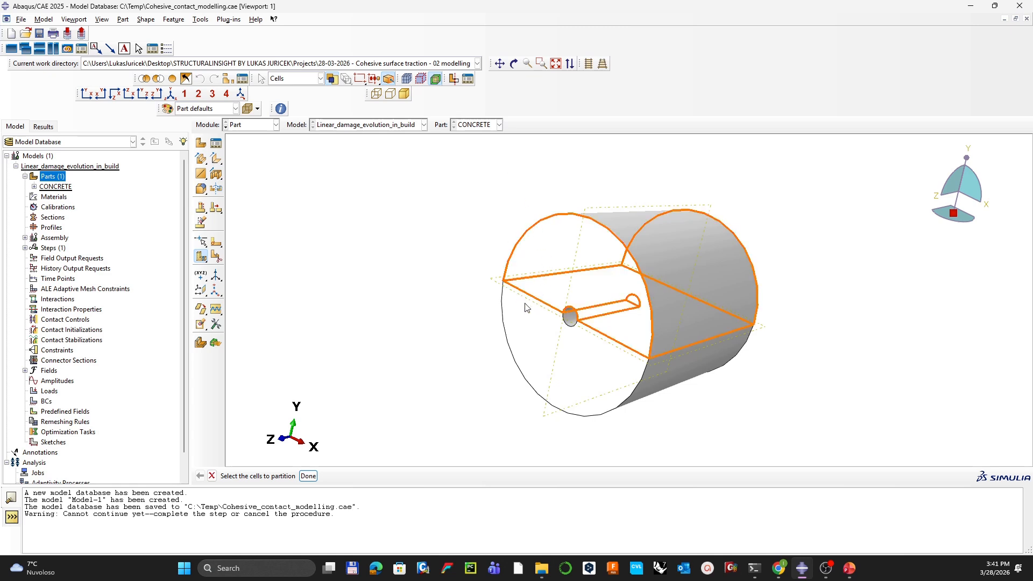
pyautogui.click(530, 318)
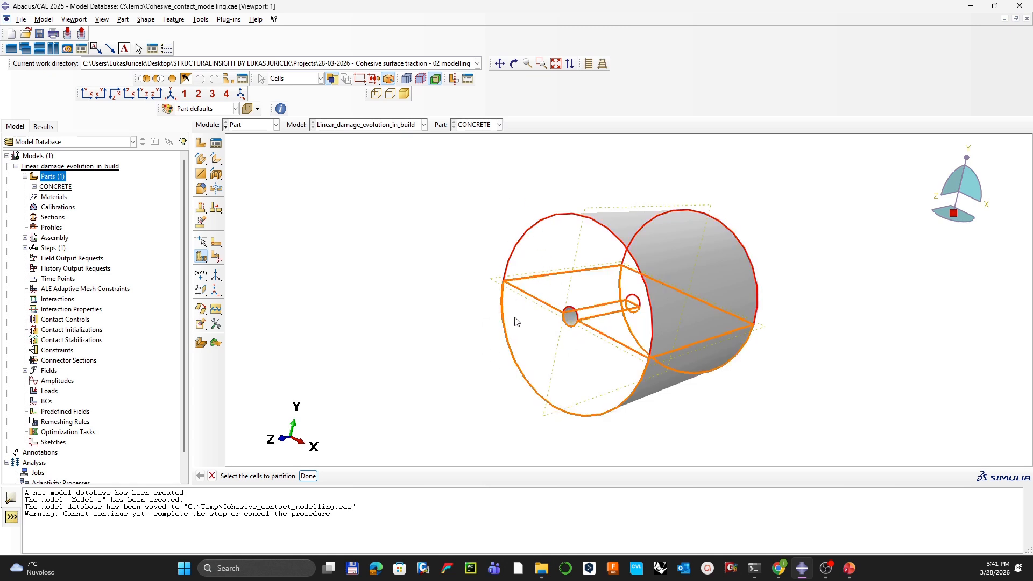
pyautogui.click(596, 207)
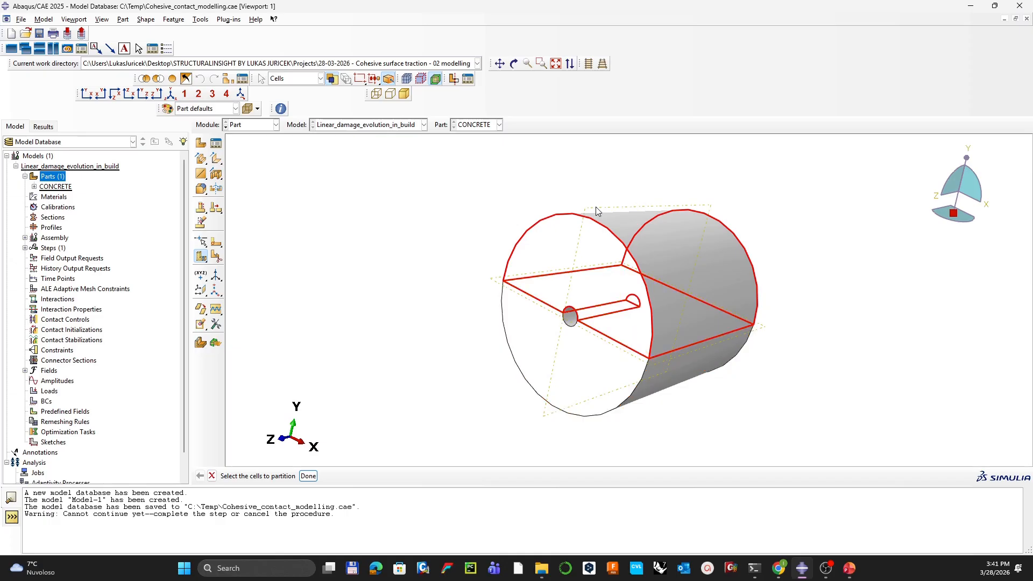
pyautogui.middleClick(595, 207)
pyautogui.click(589, 204)
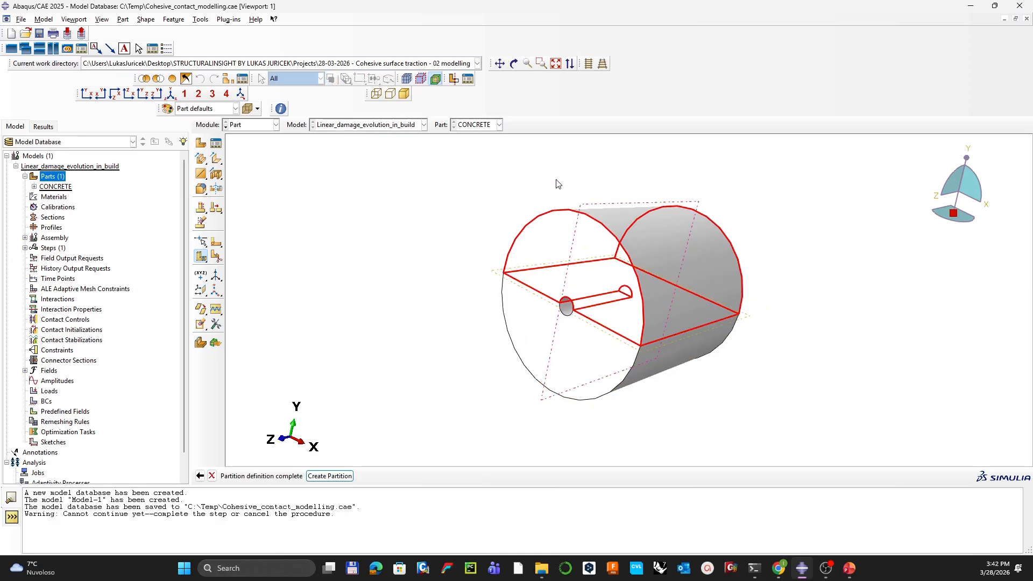
pyautogui.middleClick(555, 183)
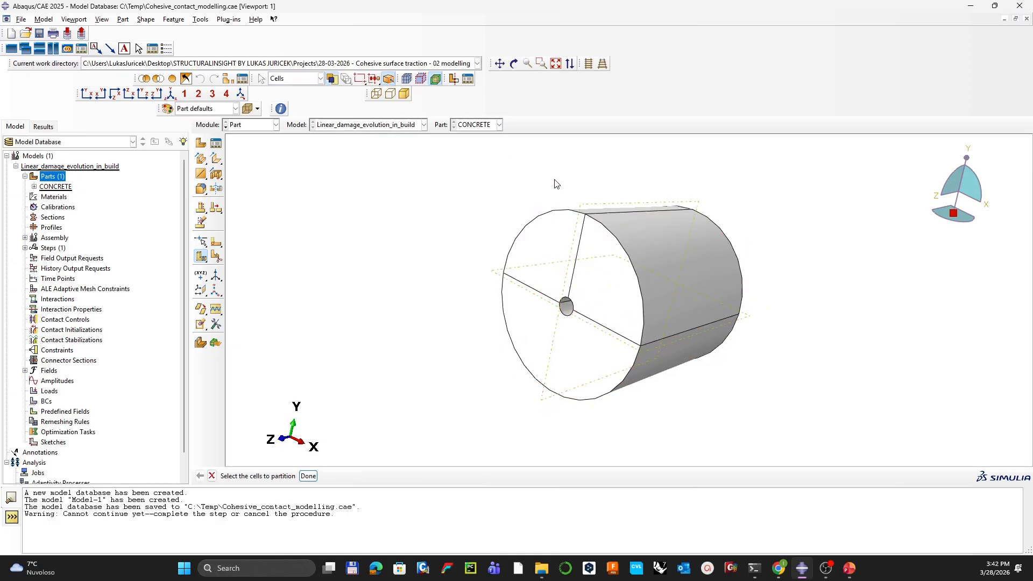
# Step: Split the remaining uncut cell along its datum plane, giving four quarter cells
pyautogui.click(535, 336)
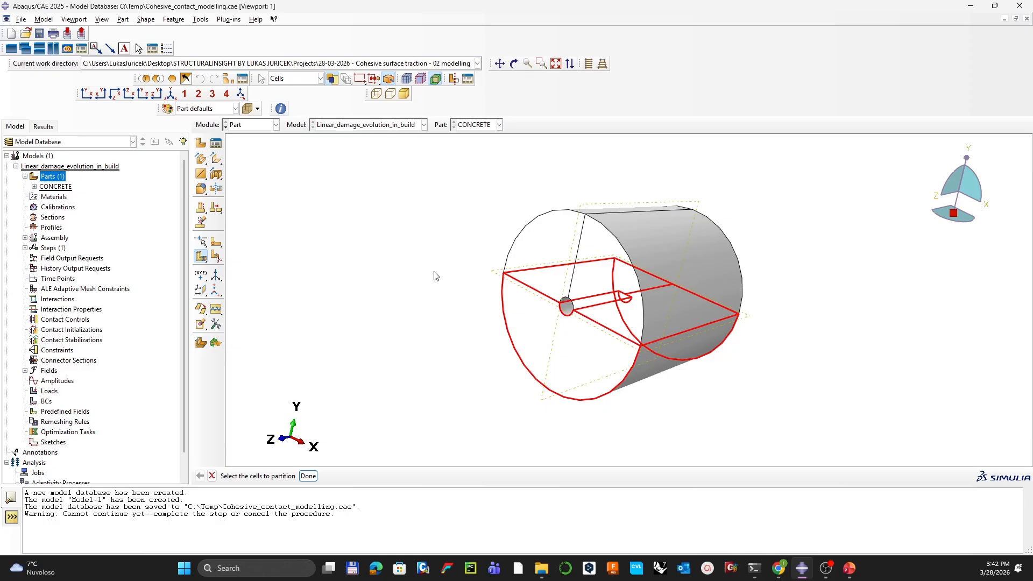
pyautogui.middleClick(436, 276)
pyautogui.click(557, 339)
pyautogui.middleClick(468, 297)
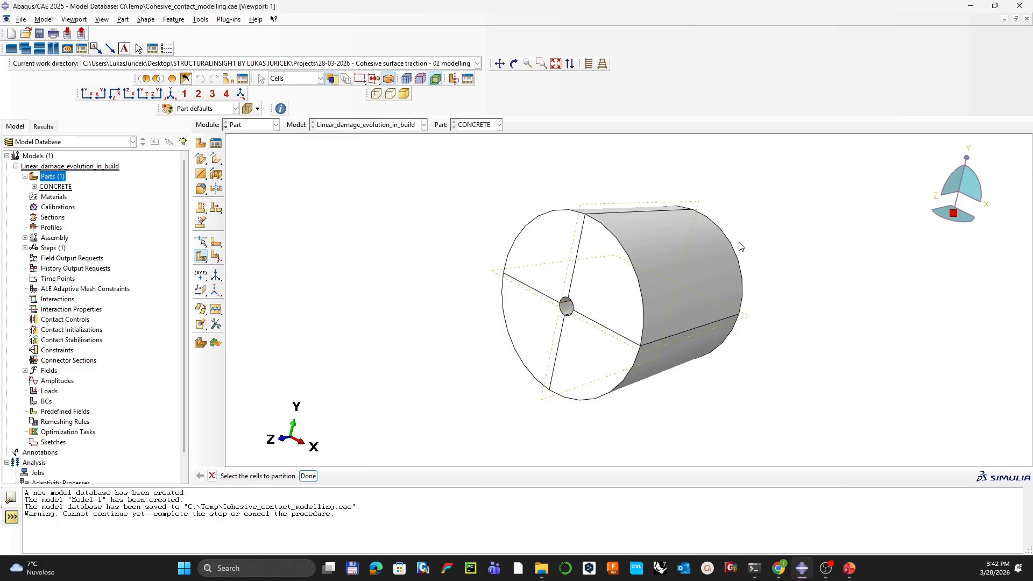
pyautogui.keyDown('ctrl'); pyautogui.keyDown('alt'); pyautogui.moveTo(786, 301); pyautogui.dragTo(546, 202); pyautogui.keyUp('alt'); pyautogui.keyUp('ctrl')
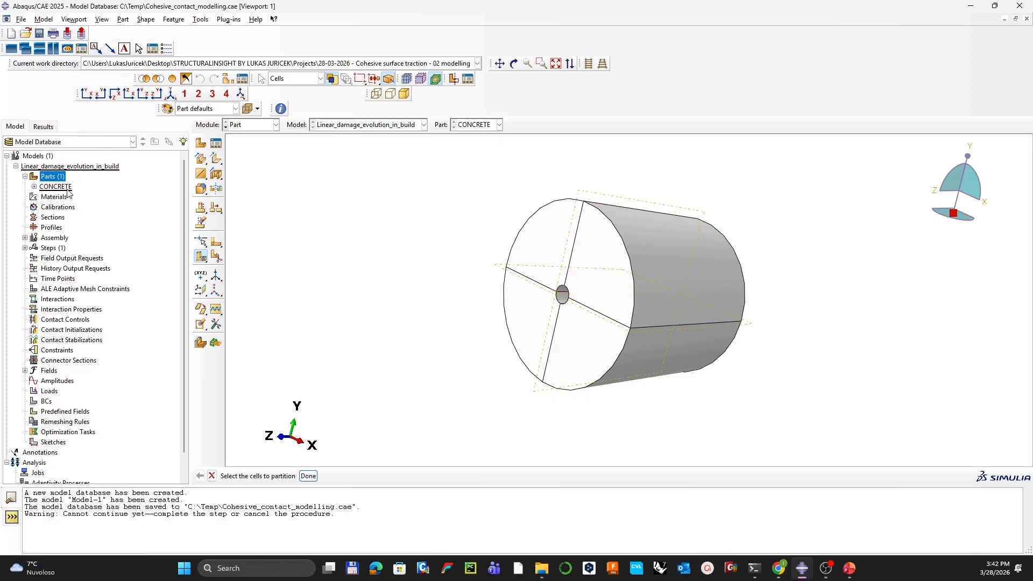
# Step: Name the new part REBAR and sketch a radius-10 circle centred at the origin
pyautogui.doubleClick(49, 176)
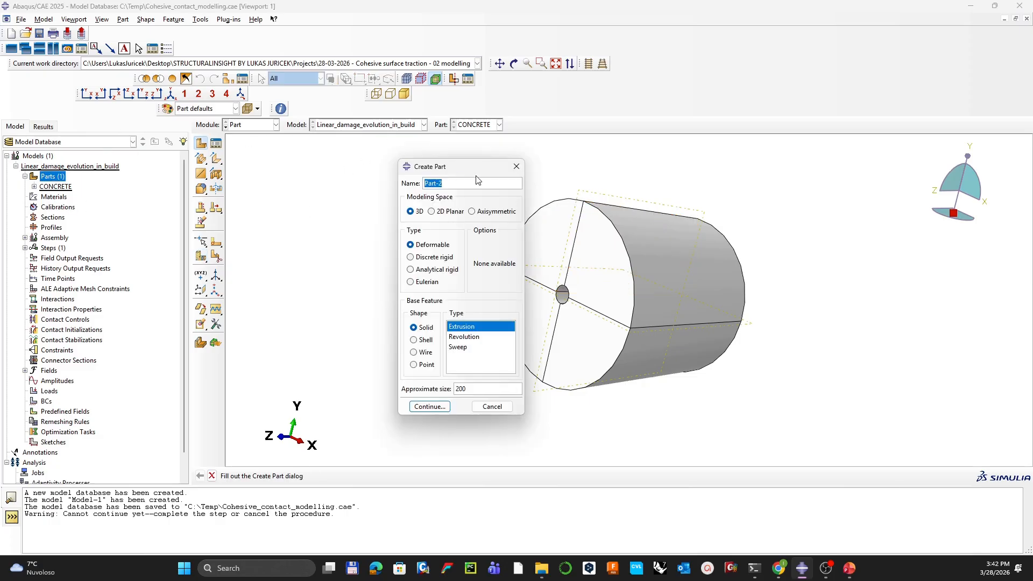
pyautogui.write('REBAR')
pyautogui.click(430, 407)
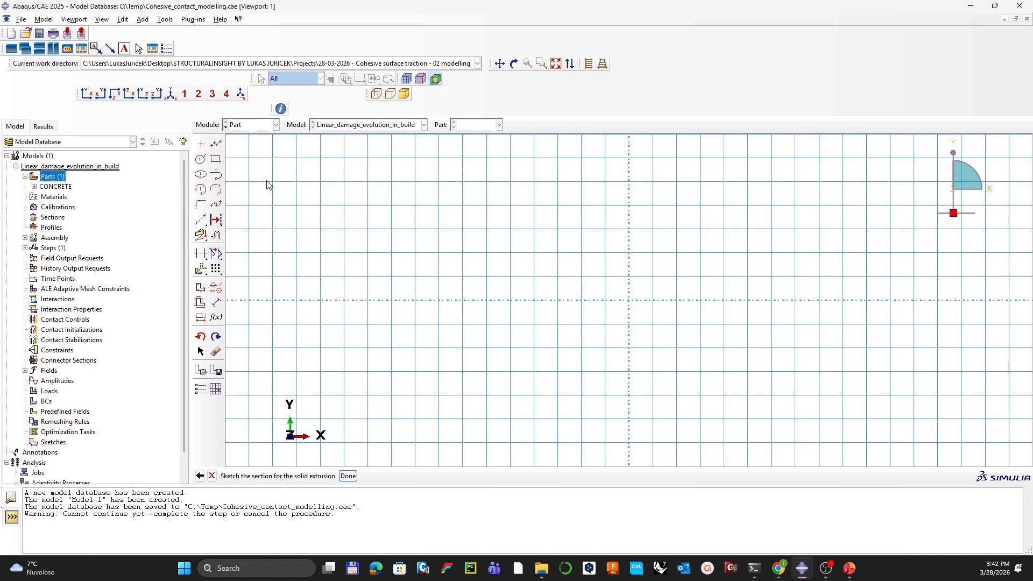
pyautogui.click(200, 159)
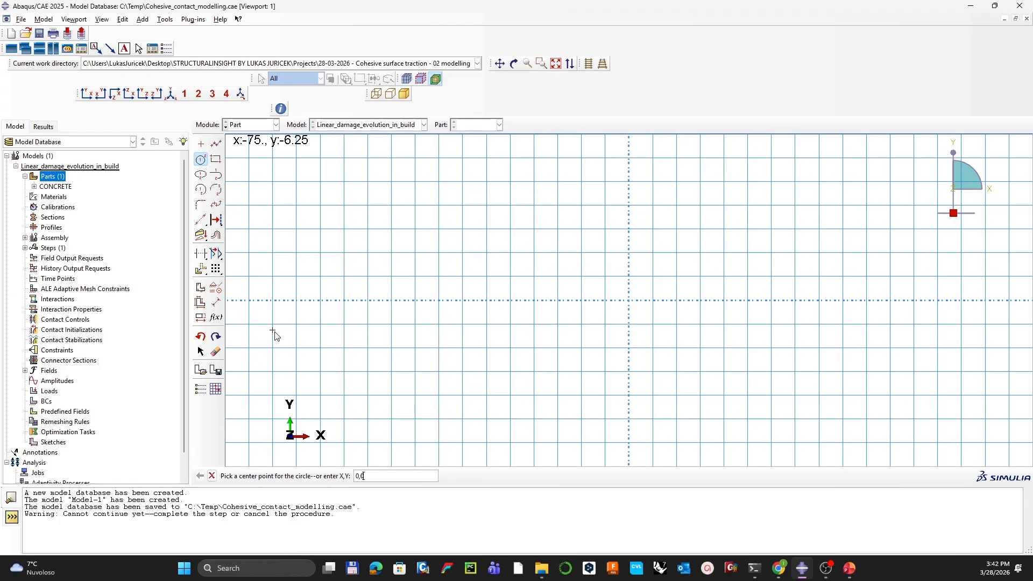
pyautogui.press('Return')
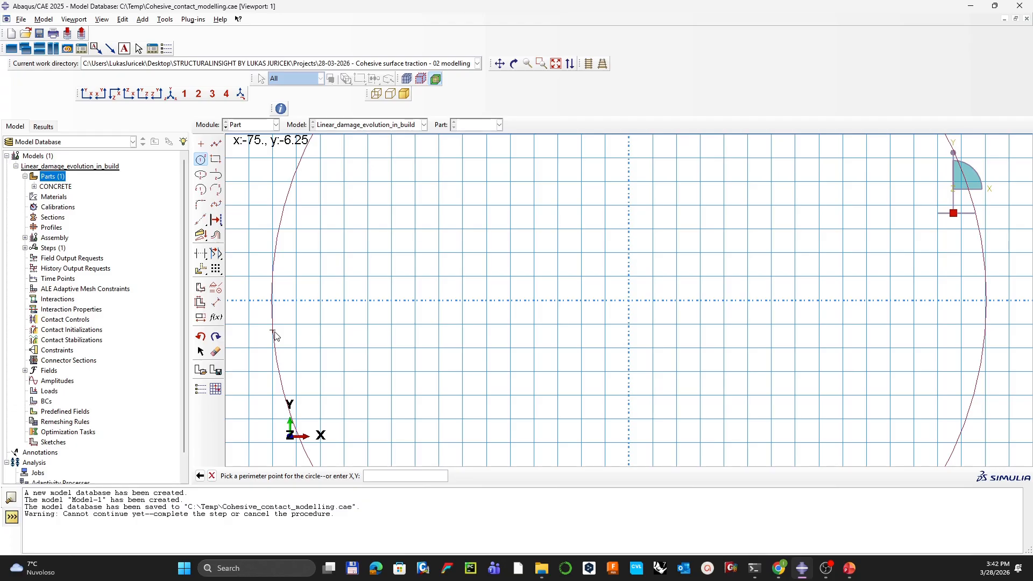
pyautogui.press('Return')
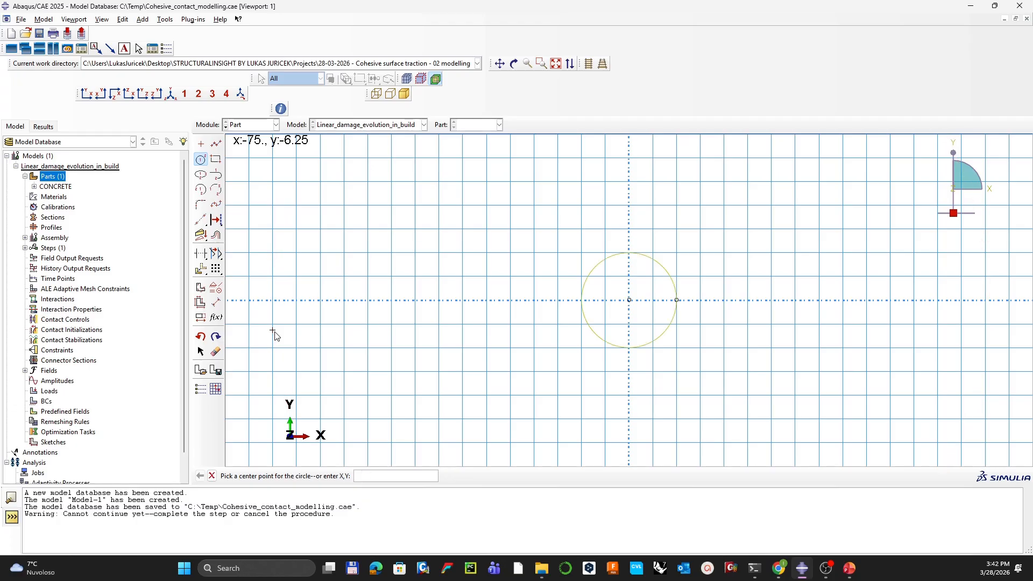
# Step: Dimension the circle R10 and extrude it to a depth of 2000
pyautogui.click(216, 302)
pyautogui.click(581, 295)
pyautogui.click(501, 254)
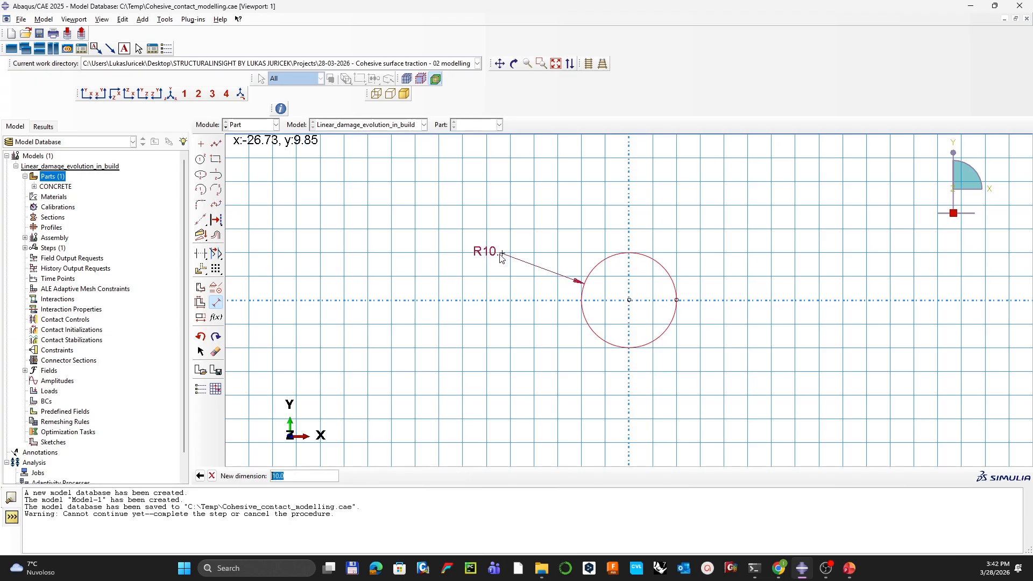
pyautogui.press('Return')
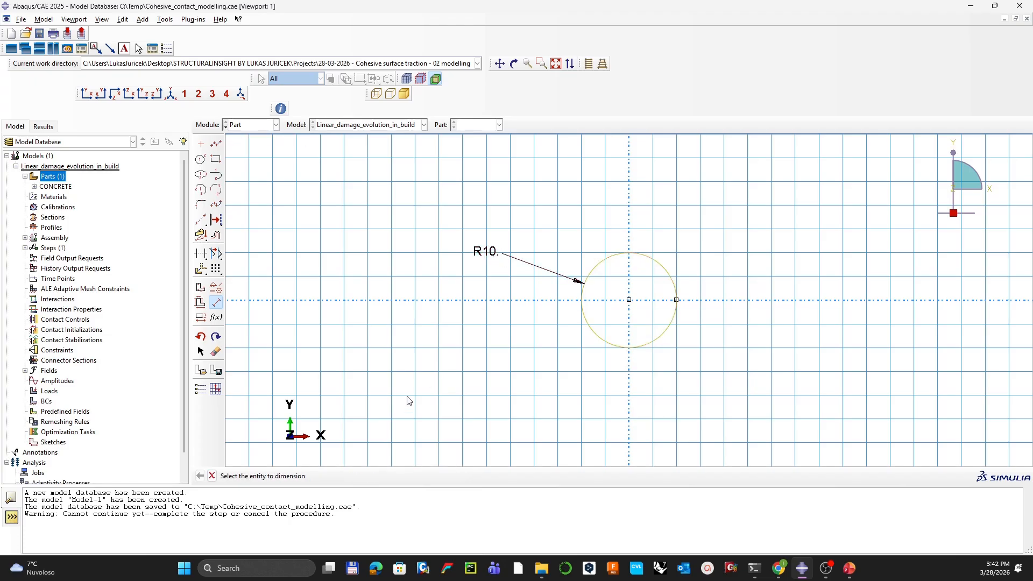
pyautogui.press('Escape')
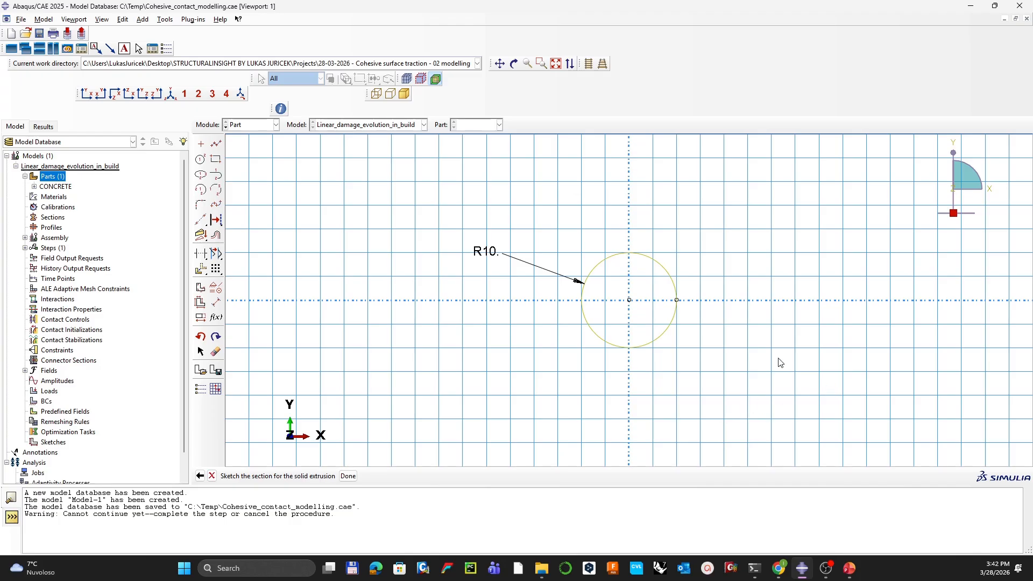
pyautogui.middleClick(438, 292)
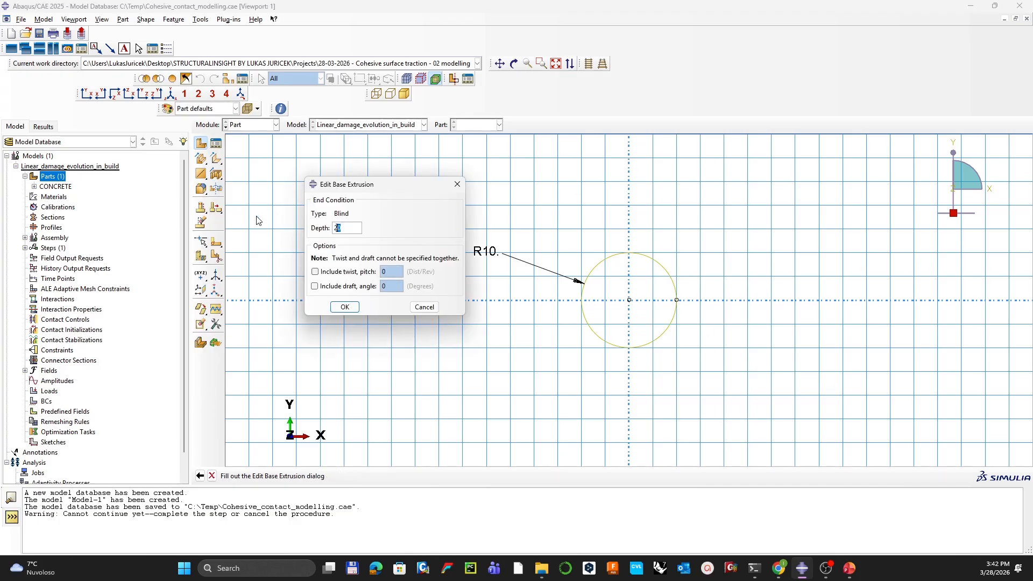
pyautogui.write('2000')
pyautogui.press('Return')
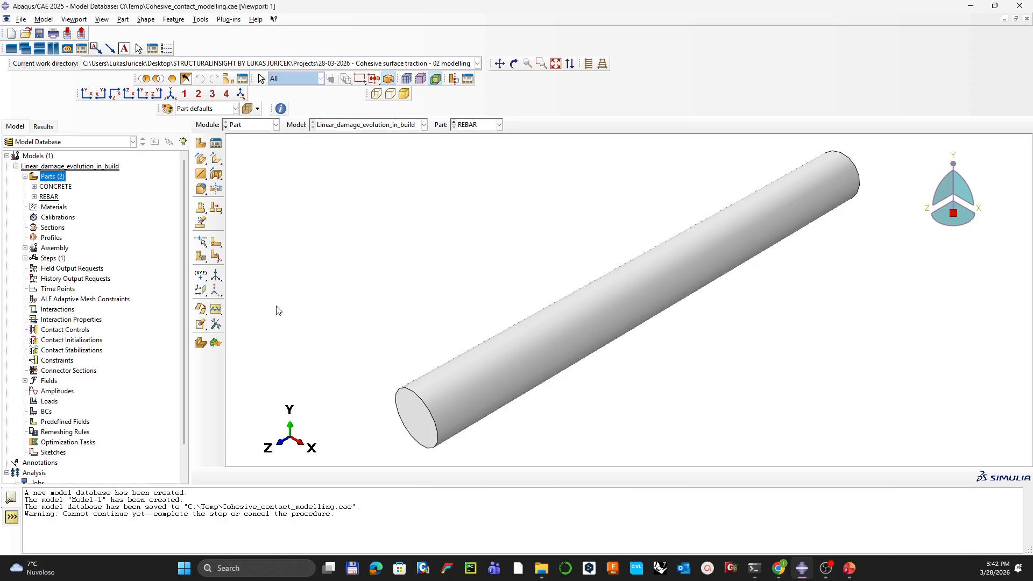
# Step: Create an XY datum plane on the rebar, then delete it as unwanted
pyautogui.click(200, 291)
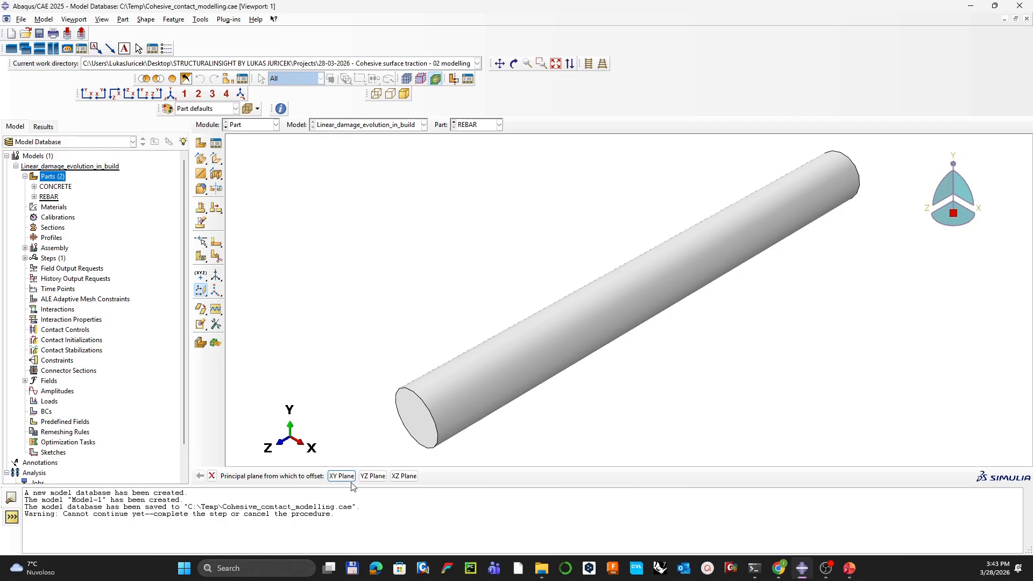
pyautogui.click(336, 475)
pyautogui.press('Return')
pyautogui.click(173, 19)
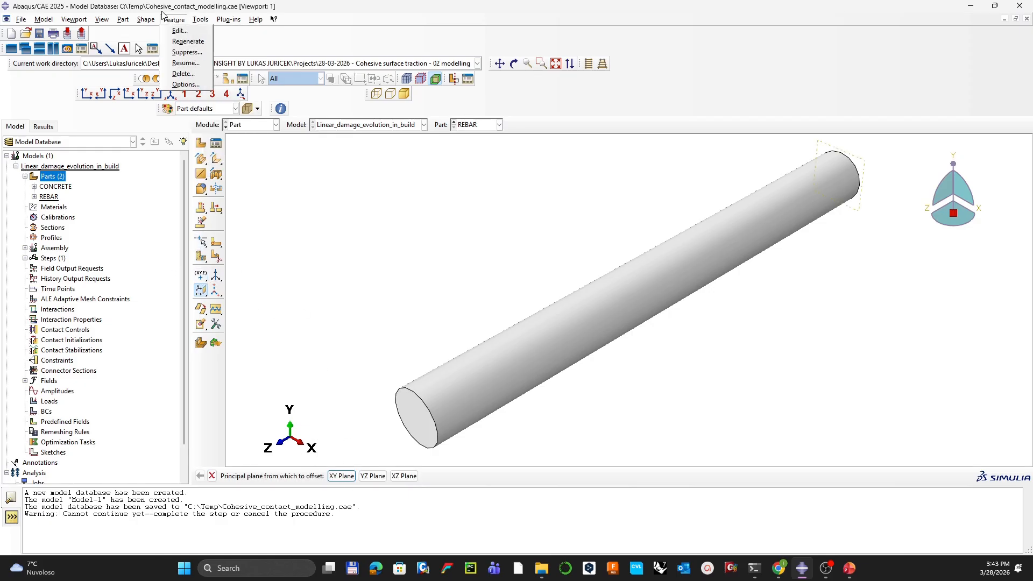
pyautogui.click(187, 75)
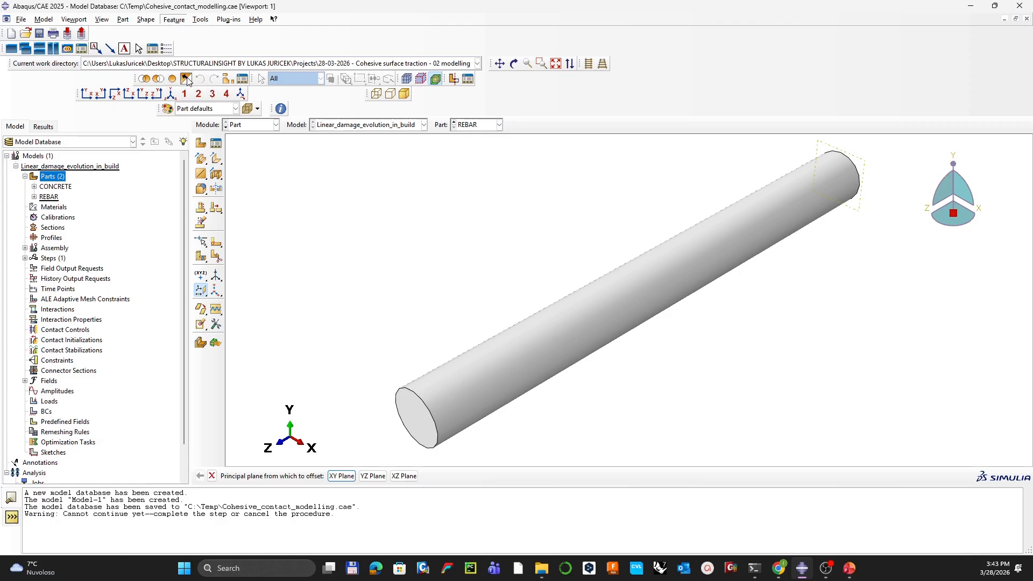
pyautogui.click(861, 164)
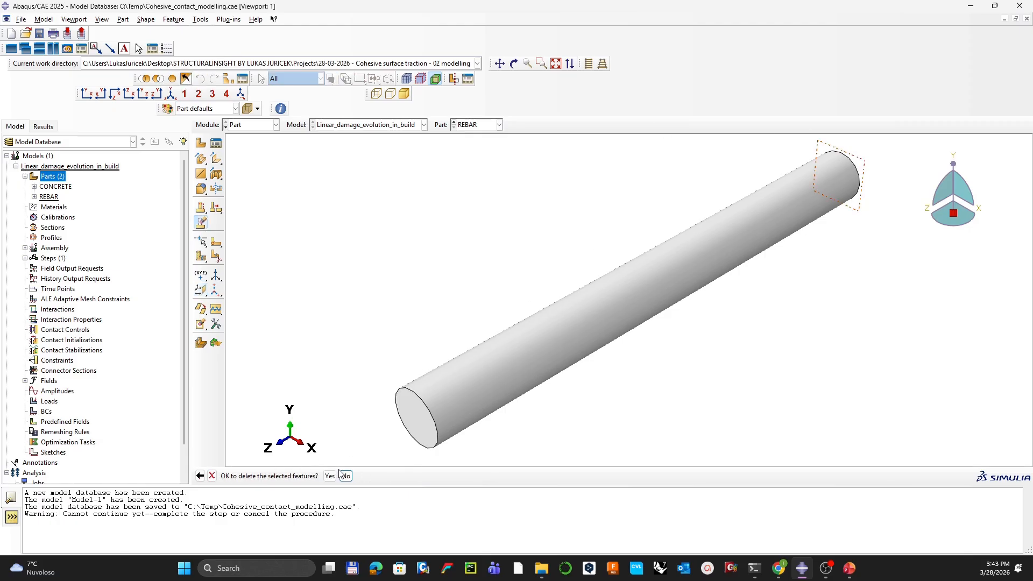
pyautogui.click(340, 476)
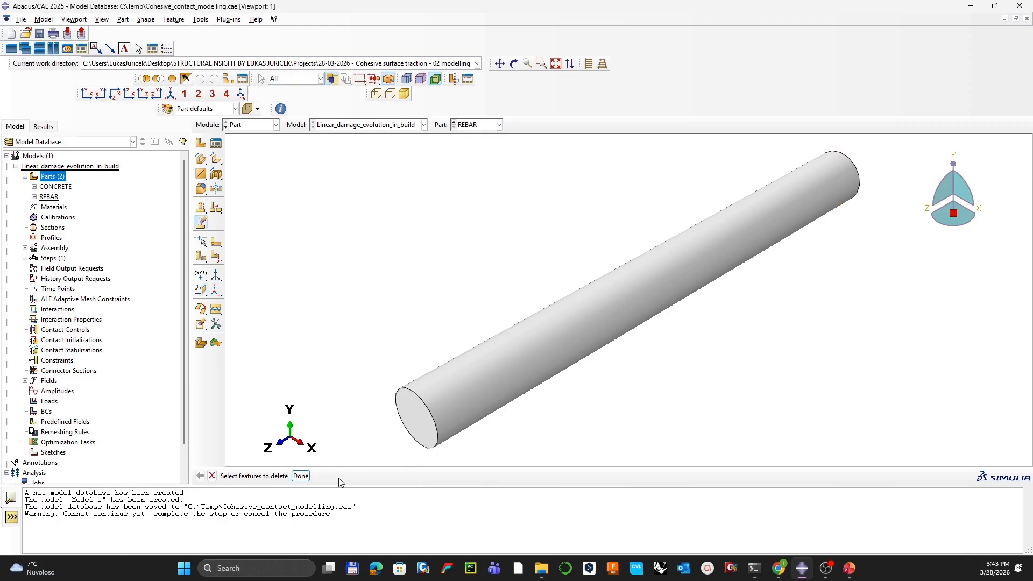
# Step: Add zero-offset YZ and XZ datum planes through the rebar's axis
pyautogui.click(200, 290)
pyautogui.click(371, 476)
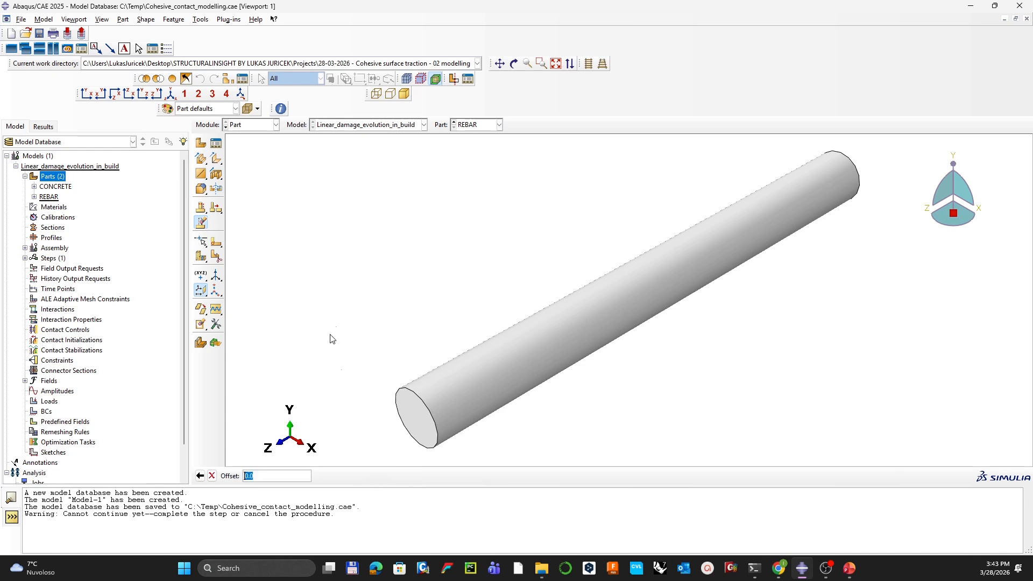
pyautogui.press('Return')
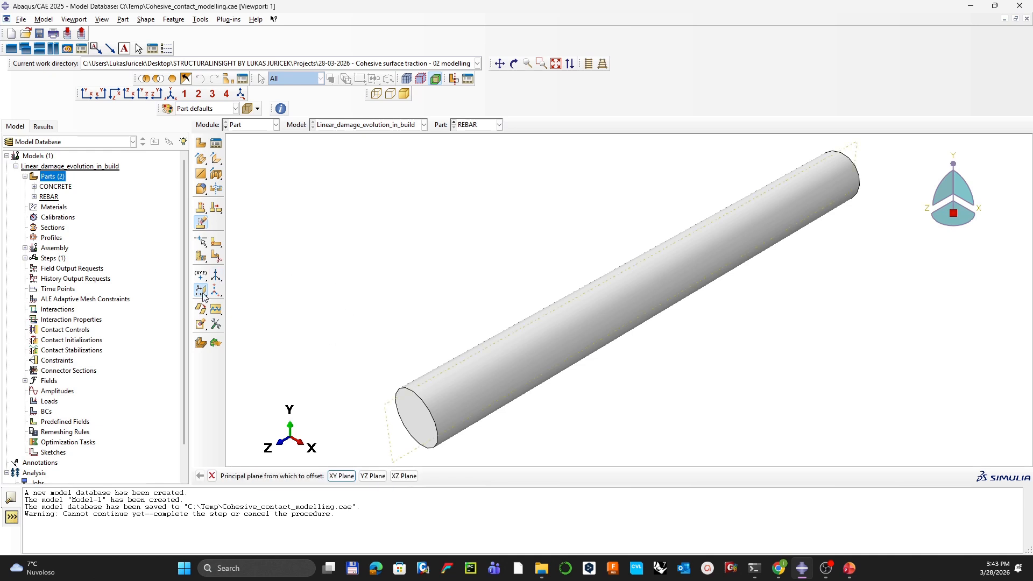
pyautogui.click(404, 475)
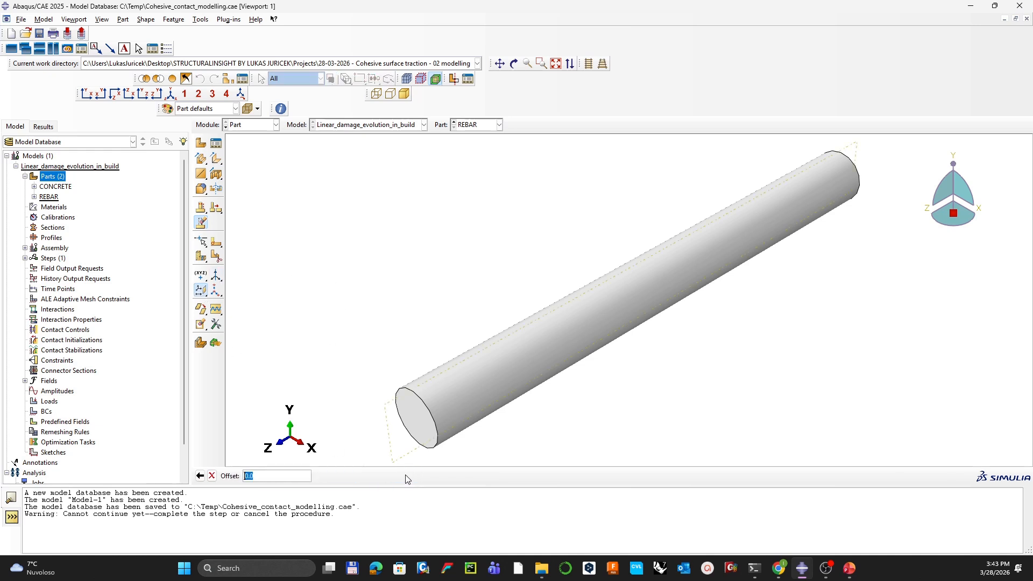
pyautogui.press('Return')
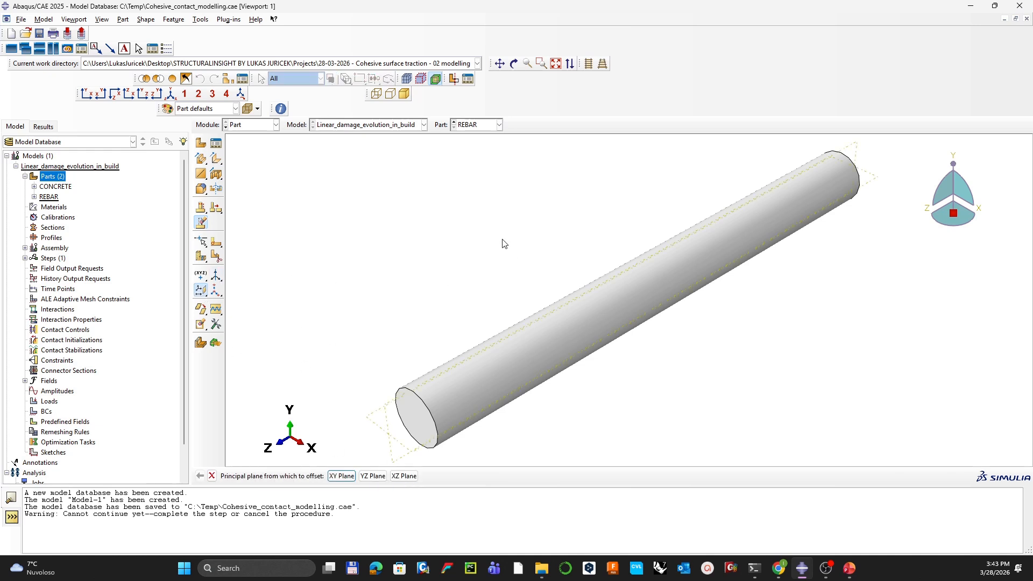
pyautogui.click(200, 256)
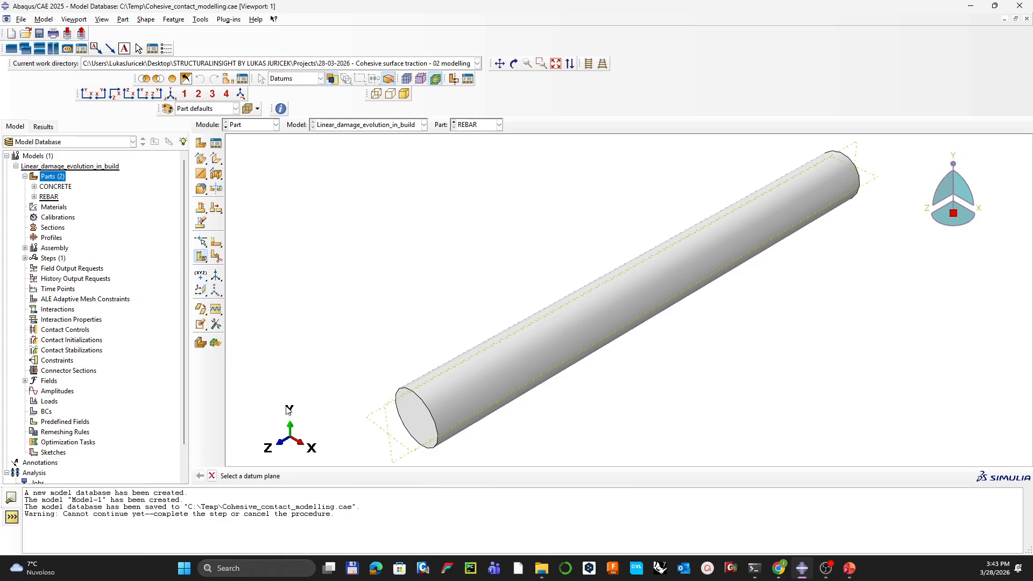
# Step: Partition the rebar cell along the first datum plane, then along the second
pyautogui.click(377, 431)
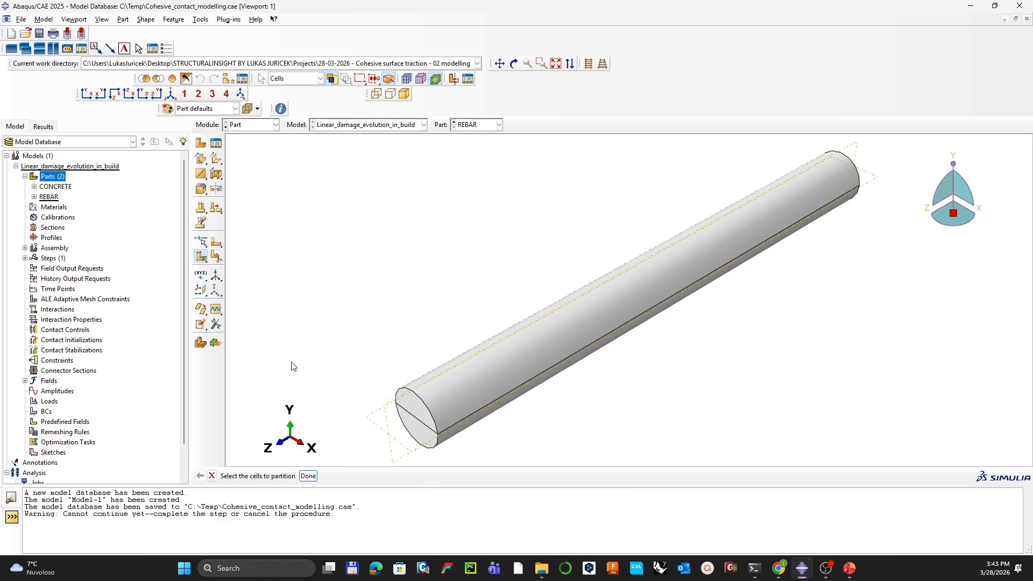
pyautogui.click(444, 396)
pyautogui.middleClick(384, 422)
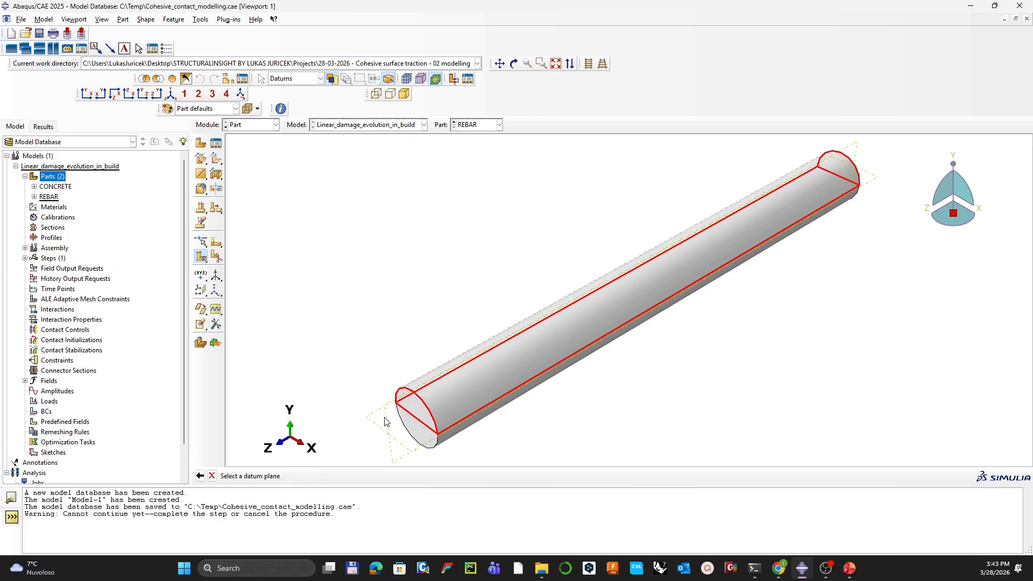
pyautogui.click(385, 421)
pyautogui.middleClick(323, 358)
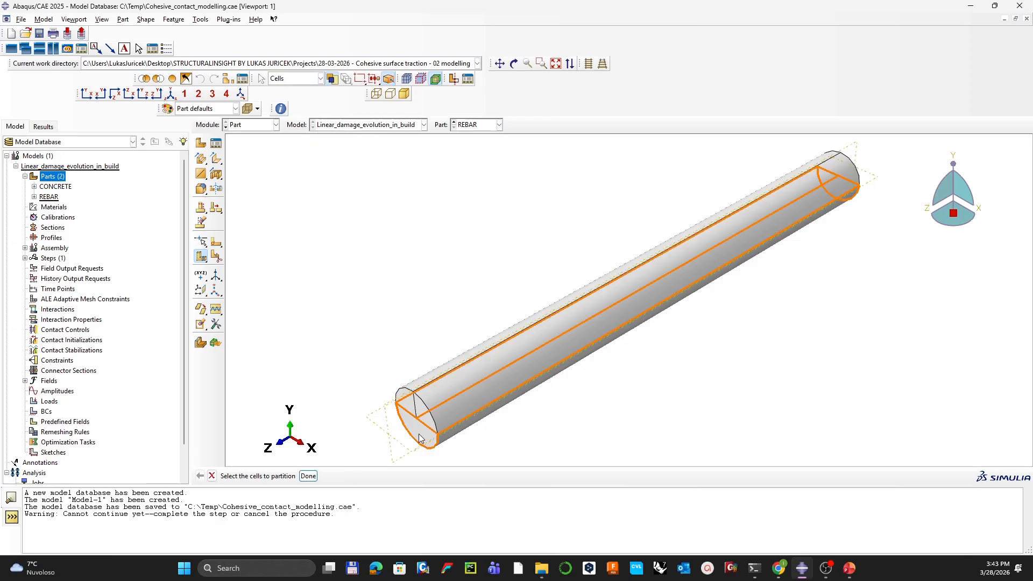
pyautogui.middleClick(376, 439)
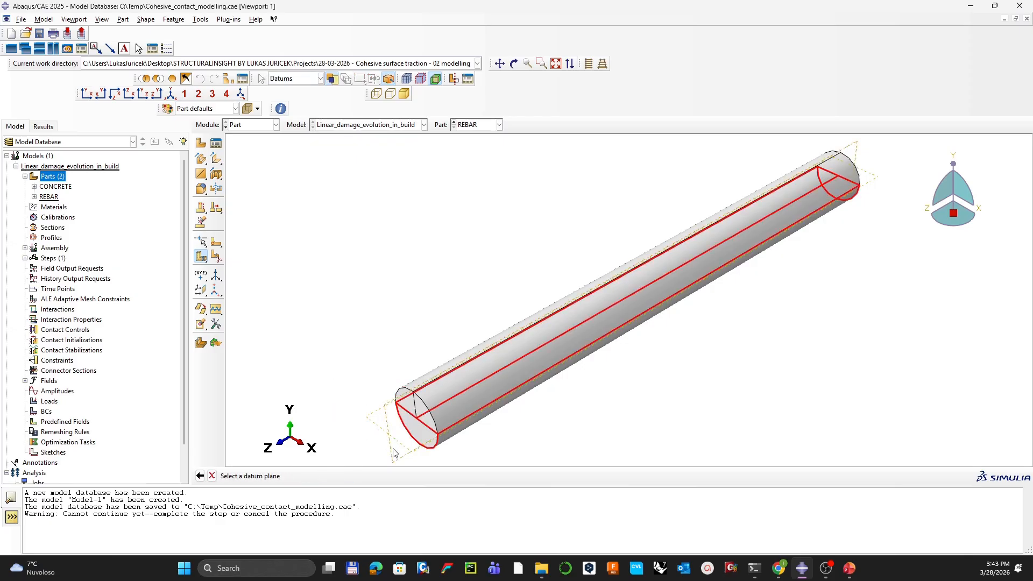
pyautogui.click(394, 450)
pyautogui.middleClick(298, 372)
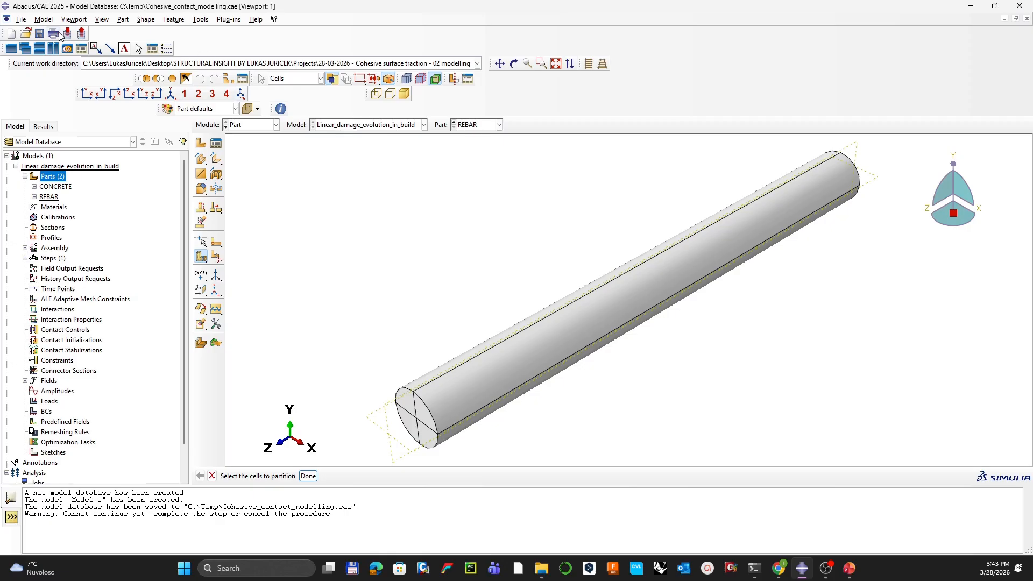
# Step: Save the model database and rotate the rebar to check its new cells
pyautogui.click(39, 35)
pyautogui.click(467, 386)
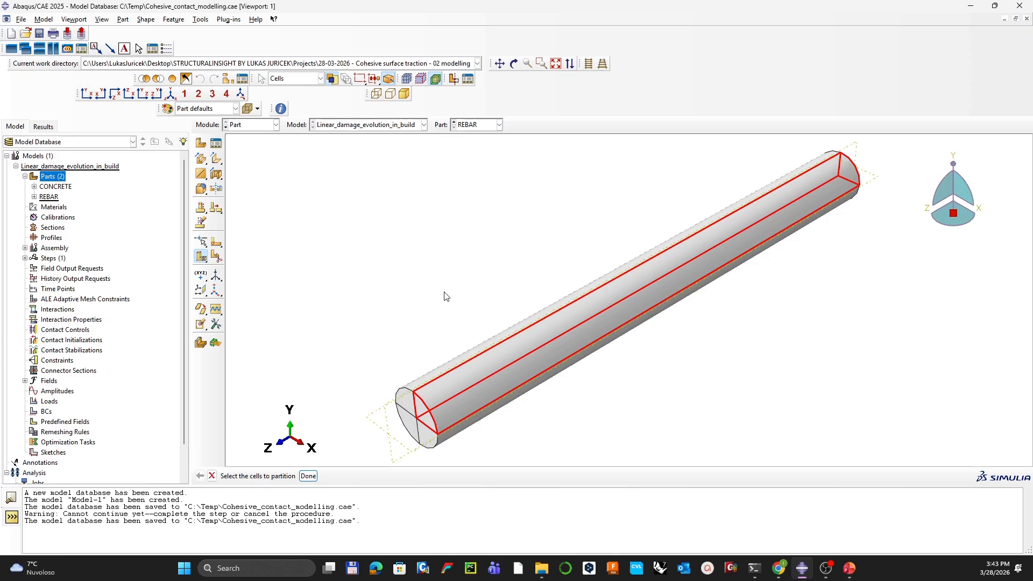
pyautogui.keyDown('ctrl'); pyautogui.keyDown('alt'); pyautogui.moveTo(445, 294); pyautogui.dragTo(528, 203); pyautogui.keyUp('alt'); pyautogui.keyUp('ctrl')
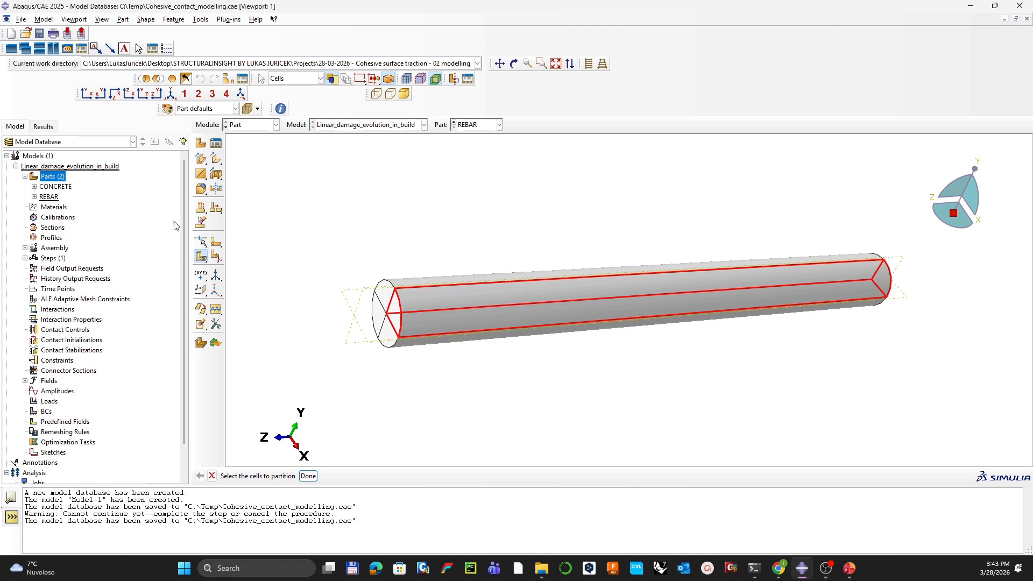
pyautogui.click(34, 187)
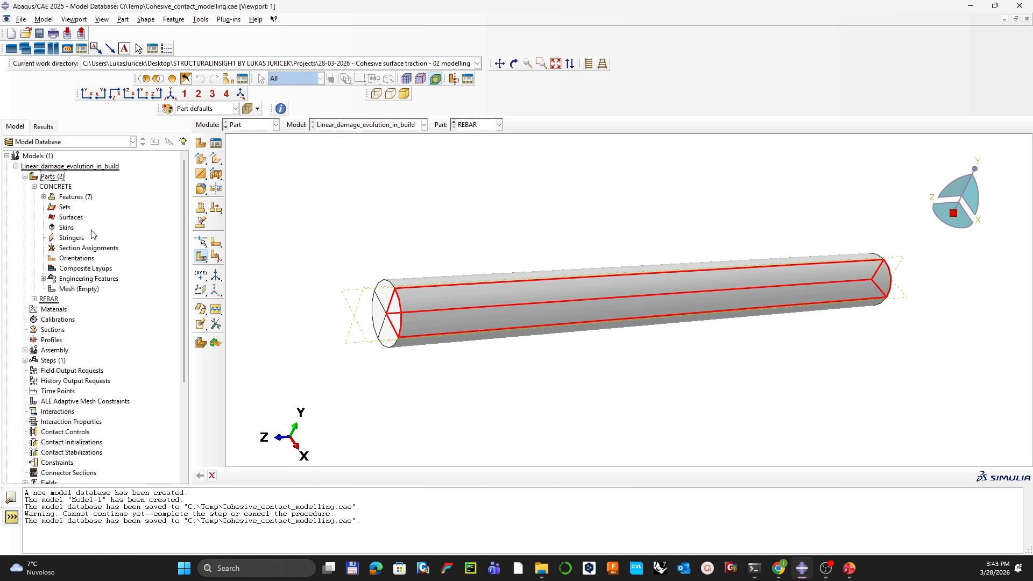
# Step: Switch to the CONCRETE part and create set ALL by box-selecting all four cells
pyautogui.click(466, 126)
pyautogui.click(470, 135)
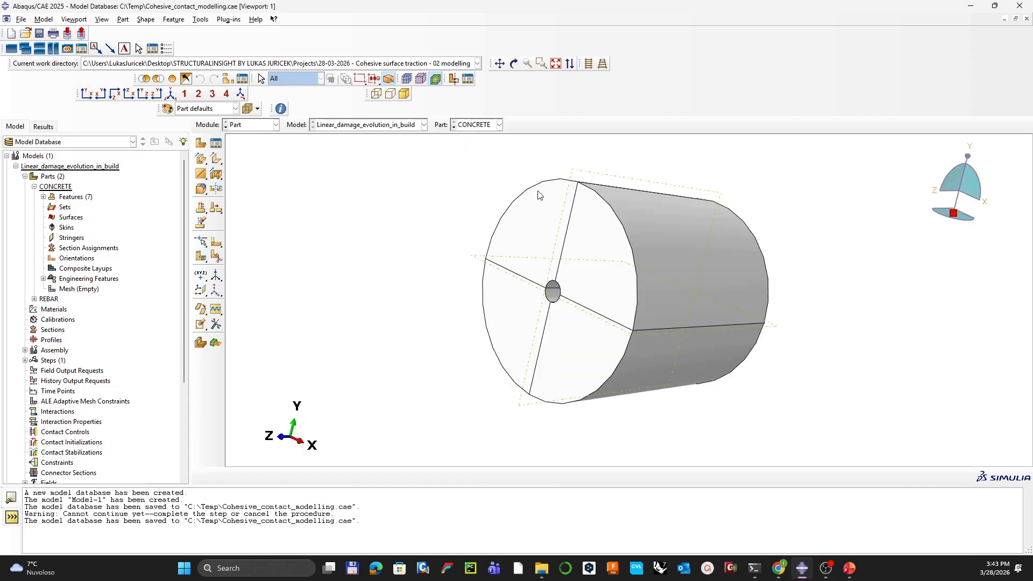
pyautogui.keyDown('ctrl'); pyautogui.keyDown('alt'); pyautogui.moveTo(584, 213); pyautogui.dragTo(581, 224); pyautogui.keyUp('alt'); pyautogui.keyUp('ctrl')
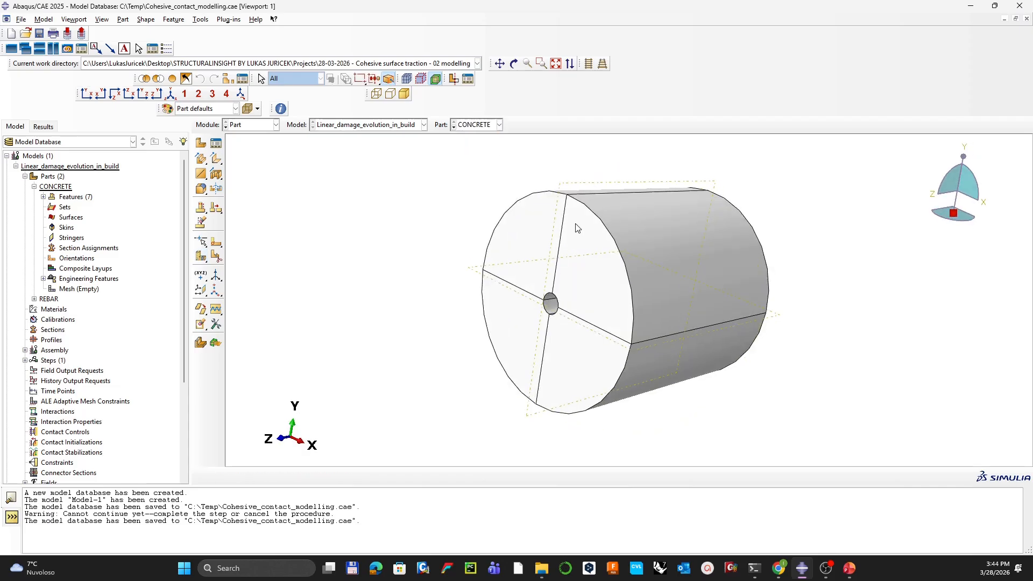
pyautogui.doubleClick(66, 208)
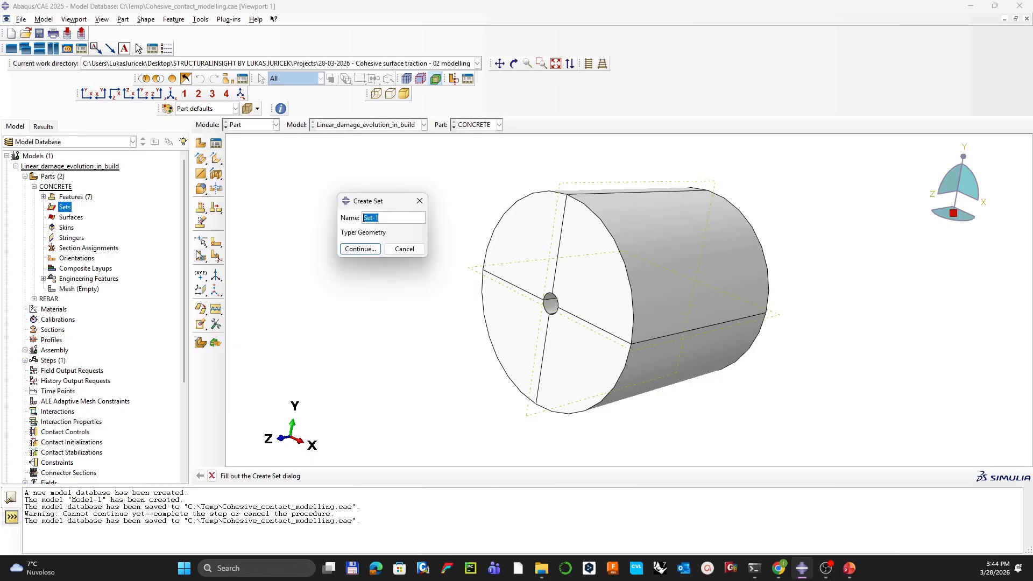
pyautogui.write('ALL')
pyautogui.press('Return')
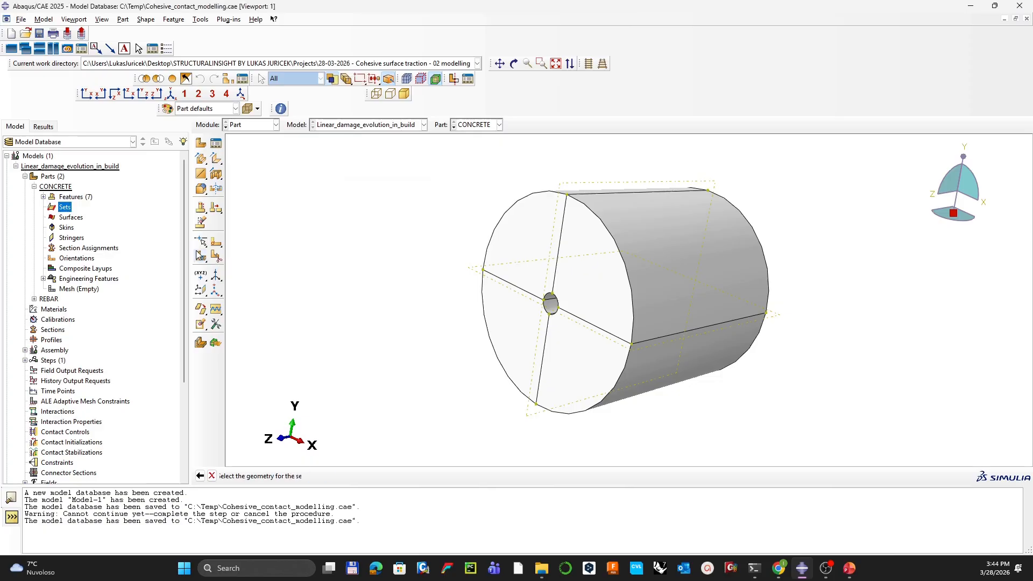
pyautogui.moveTo(451, 165); pyautogui.dragTo(849, 438)
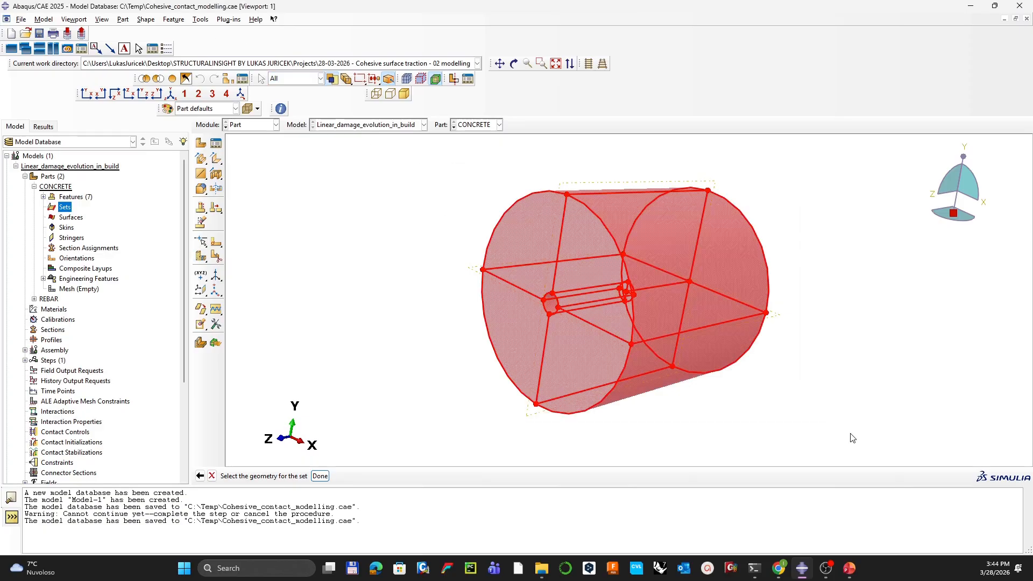
pyautogui.middleClick(852, 437)
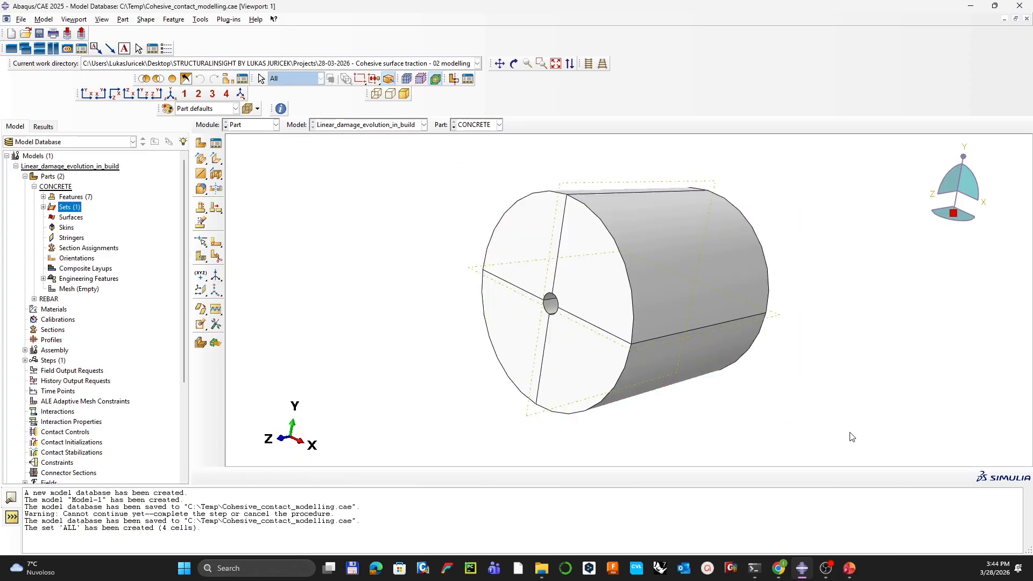
# Step: Create surface SURFACE_INNER from the inner faces of the hole through the concrete
pyautogui.doubleClick(72, 217)
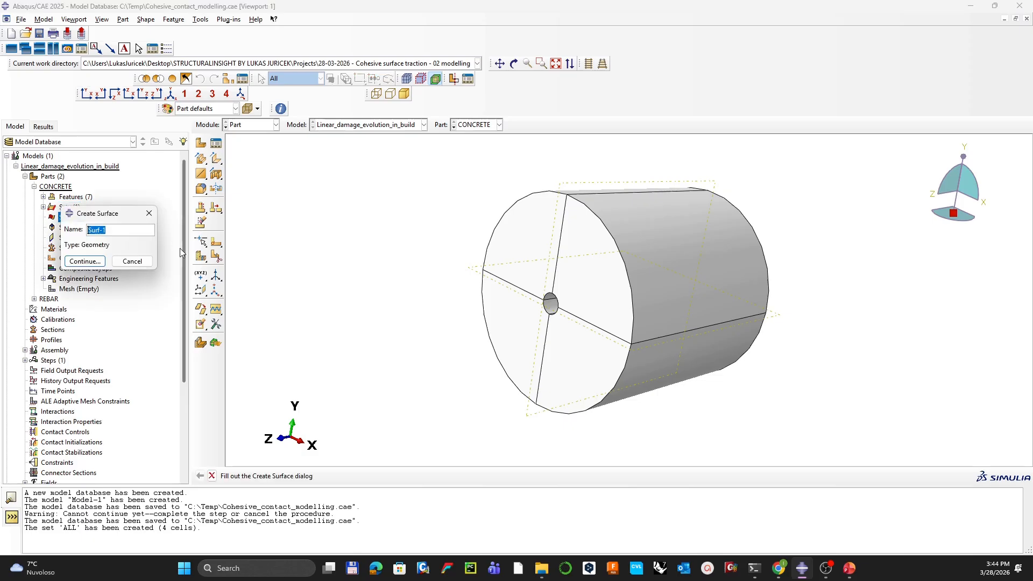
pyautogui.write('SURFACE_INNER')
pyautogui.press('Return')
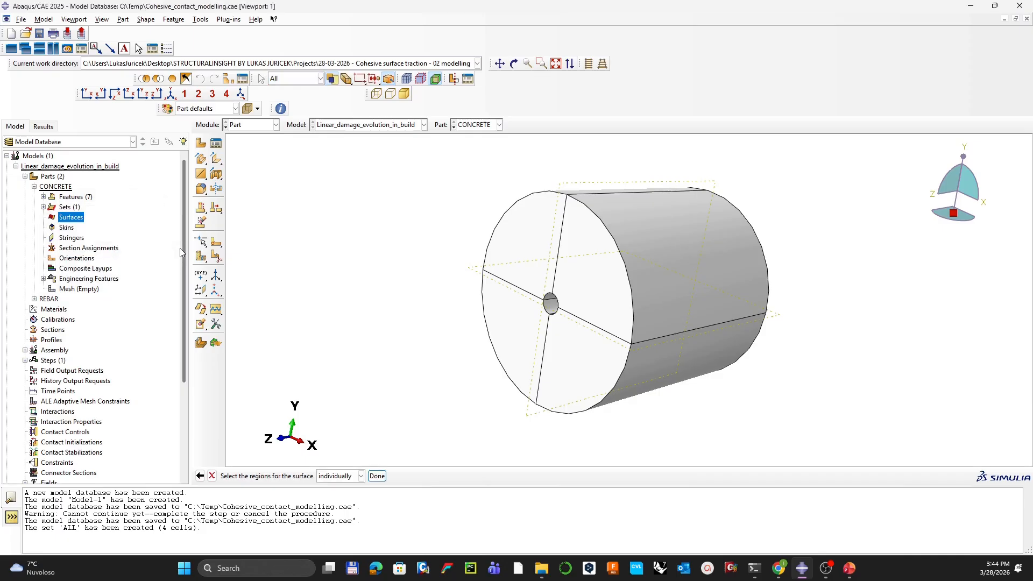
pyautogui.keyDown('ctrl'); pyautogui.keyDown('alt'); pyautogui.moveTo(419, 230); pyautogui.dragTo(619, 301); pyautogui.keyUp('alt'); pyautogui.keyUp('ctrl')
pyautogui.scroll(-3, 587, 294)
pyautogui.scroll(-3, 588, 294)
pyautogui.click(656, 312)
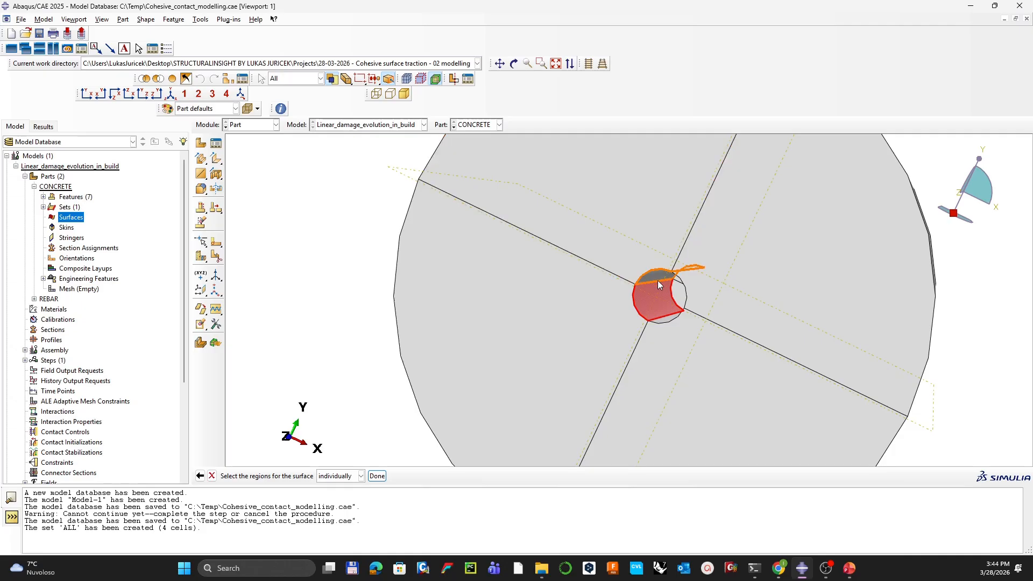
pyautogui.keyDown('ctrl'); pyautogui.keyDown('alt'); pyautogui.moveTo(644, 301); pyautogui.dragTo(618, 363); pyautogui.keyUp('alt'); pyautogui.keyUp('ctrl')
pyautogui.click(673, 340)
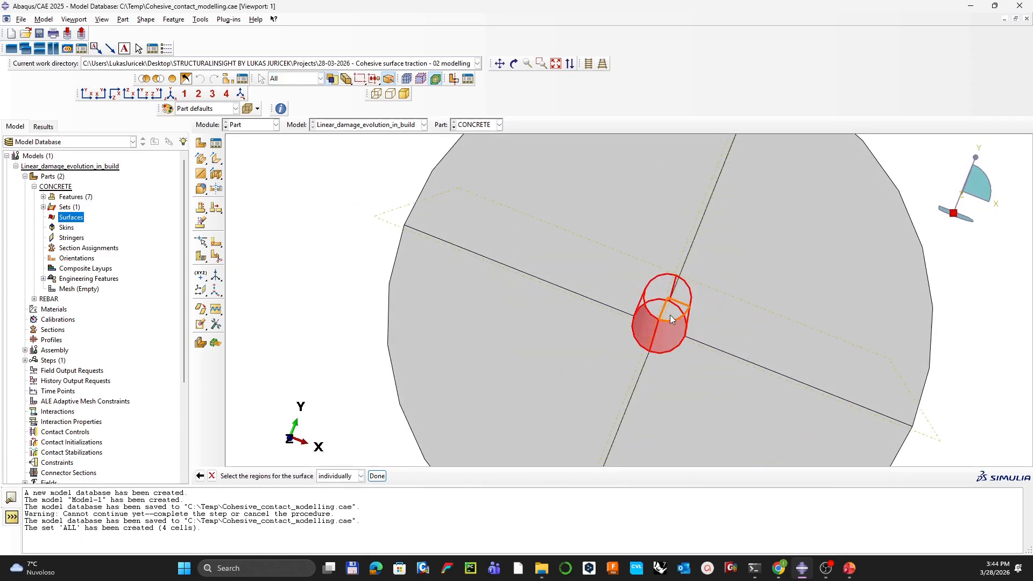
pyautogui.keyDown('ctrl'); pyautogui.keyDown('alt'); pyautogui.moveTo(693, 329); pyautogui.dragTo(696, 314); pyautogui.keyUp('alt'); pyautogui.keyUp('ctrl')
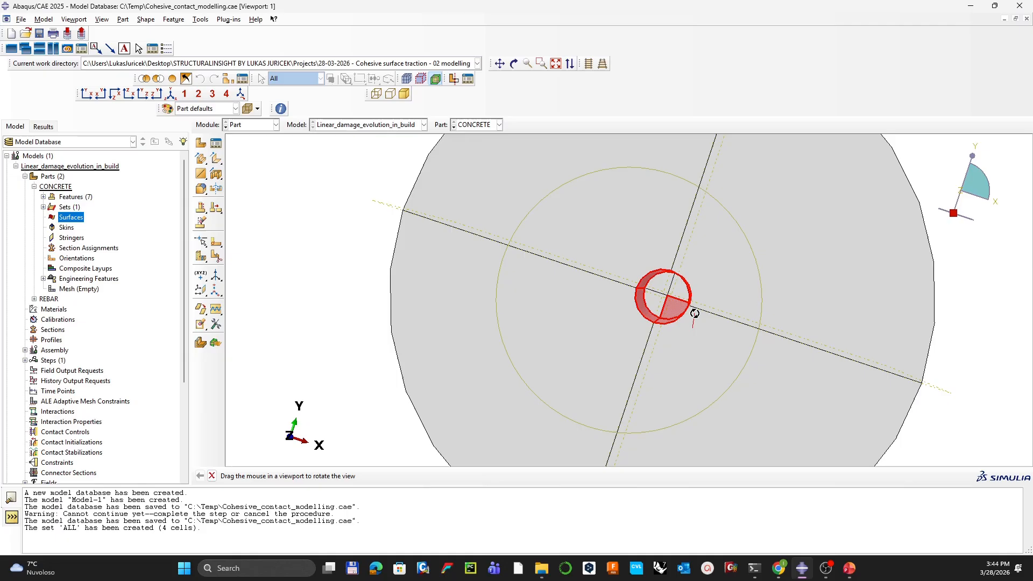
pyautogui.keyDown('shift'); pyautogui.click(679, 288); pyautogui.keyUp('shift')
pyautogui.keyDown('shift'); pyautogui.click(655, 285); pyautogui.keyUp('shift')
pyautogui.keyDown('shift'); pyautogui.click(655, 300); pyautogui.keyUp('shift')
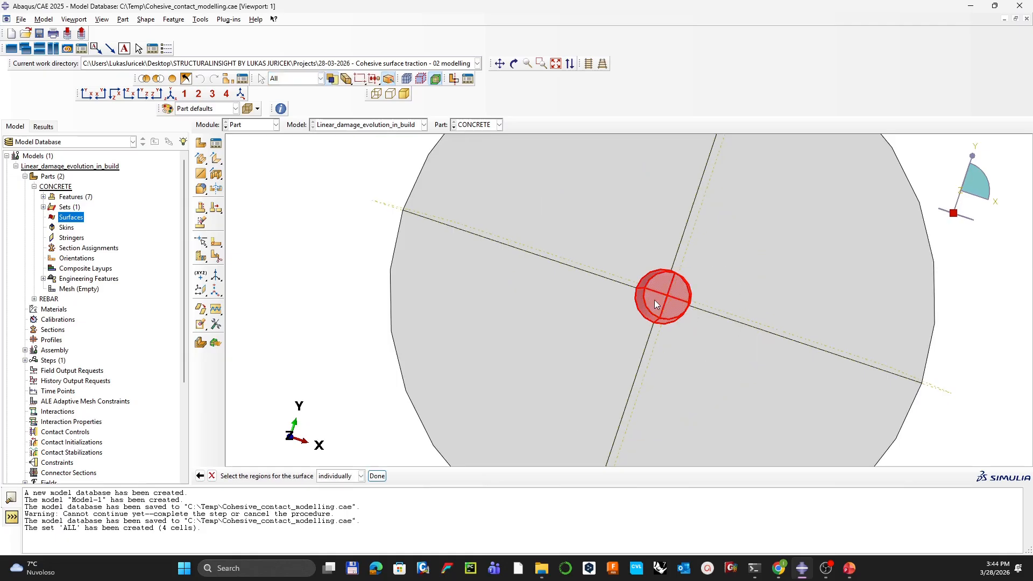
pyautogui.middleClick(480, 257)
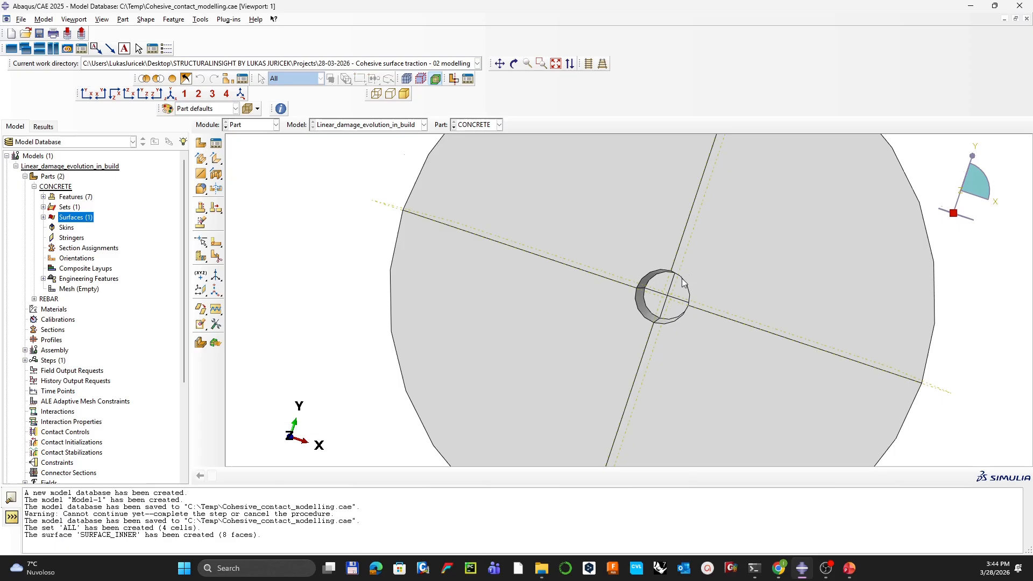
# Step: Show the concrete cylinder in a front orthographic view
pyautogui.keyDown('ctrl'); pyautogui.keyDown('alt'); pyautogui.moveTo(683, 279); pyautogui.dragTo(636, 362); pyautogui.keyUp('alt'); pyautogui.keyUp('ctrl')
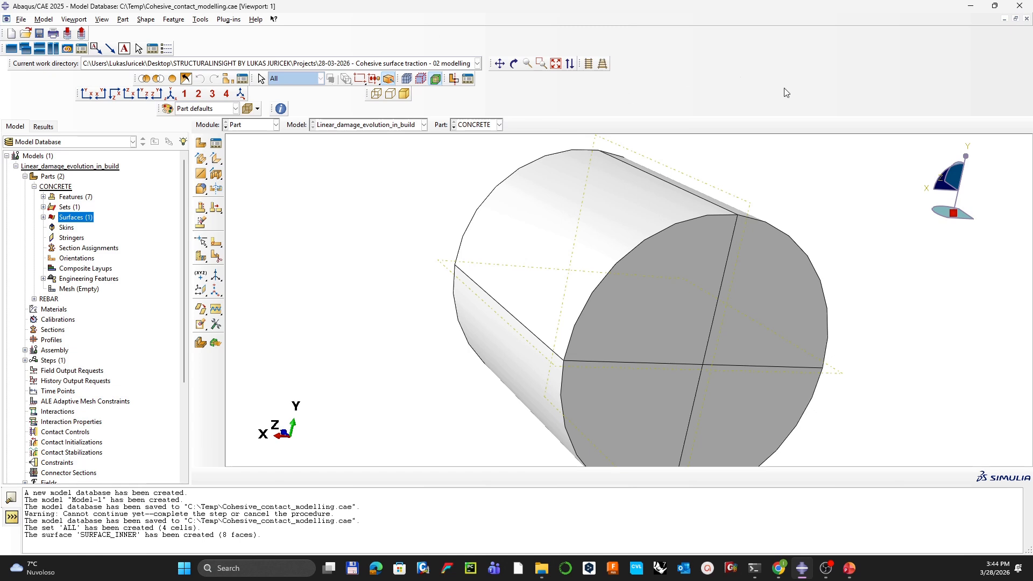
pyautogui.click(128, 98)
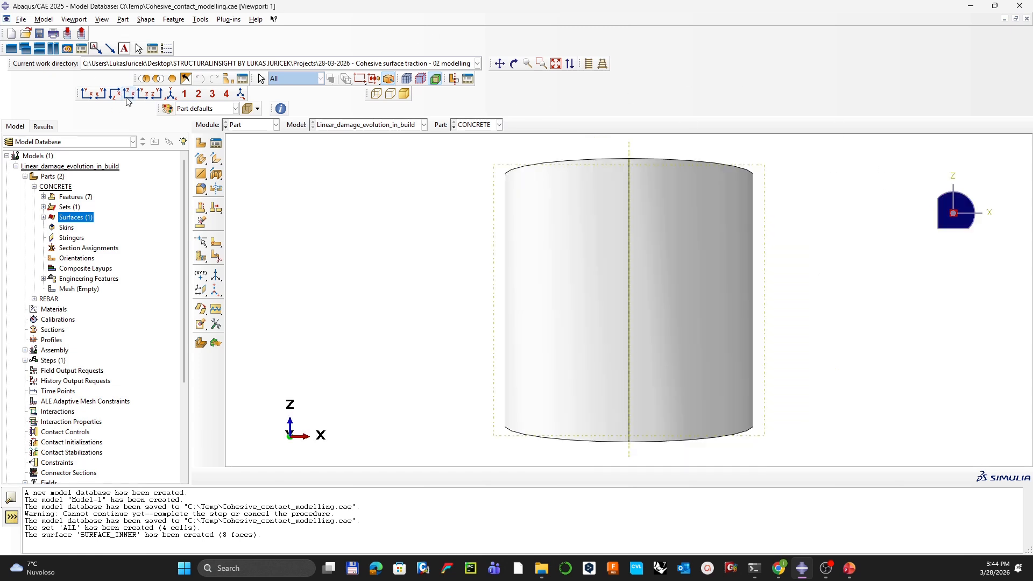
pyautogui.click(588, 64)
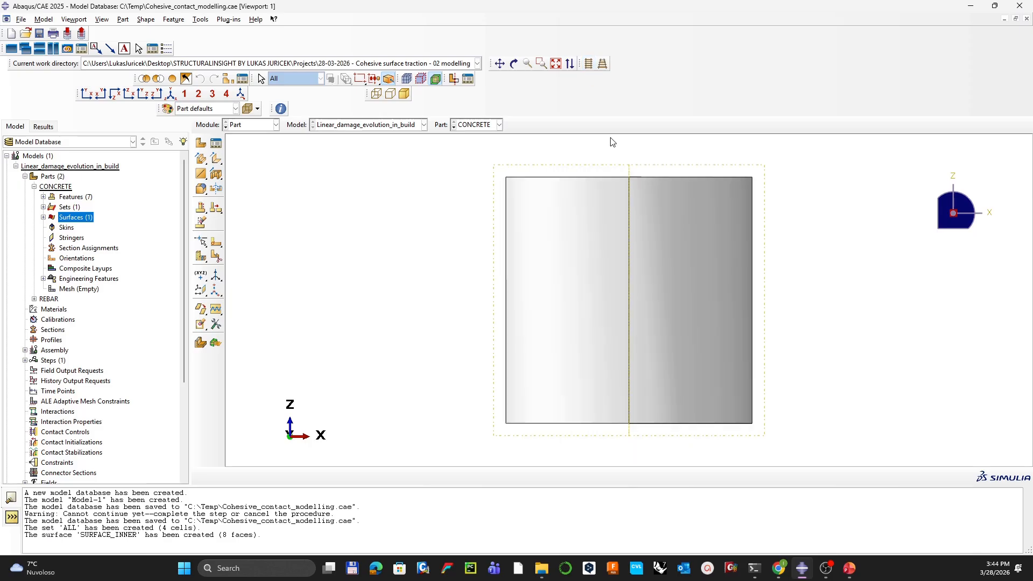
# Step: Create set BC on the CONCRETE part by box-selecting all four of its cells
pyautogui.keyDown('ctrl'); pyautogui.keyDown('alt'); pyautogui.moveTo(686, 250); pyautogui.dragTo(666, 273); pyautogui.keyUp('alt'); pyautogui.keyUp('ctrl')
pyautogui.click(132, 98)
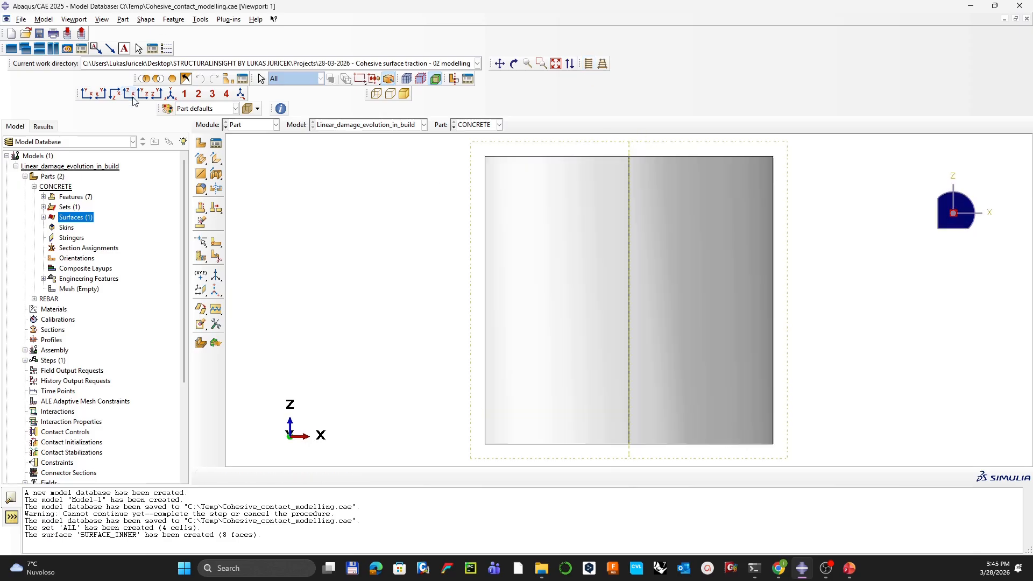
pyautogui.keyDown('ctrl'); pyautogui.keyDown('alt'); pyautogui.moveTo(603, 228); pyautogui.dragTo(565, 265, button='middle'); pyautogui.keyUp('alt'); pyautogui.keyUp('ctrl')
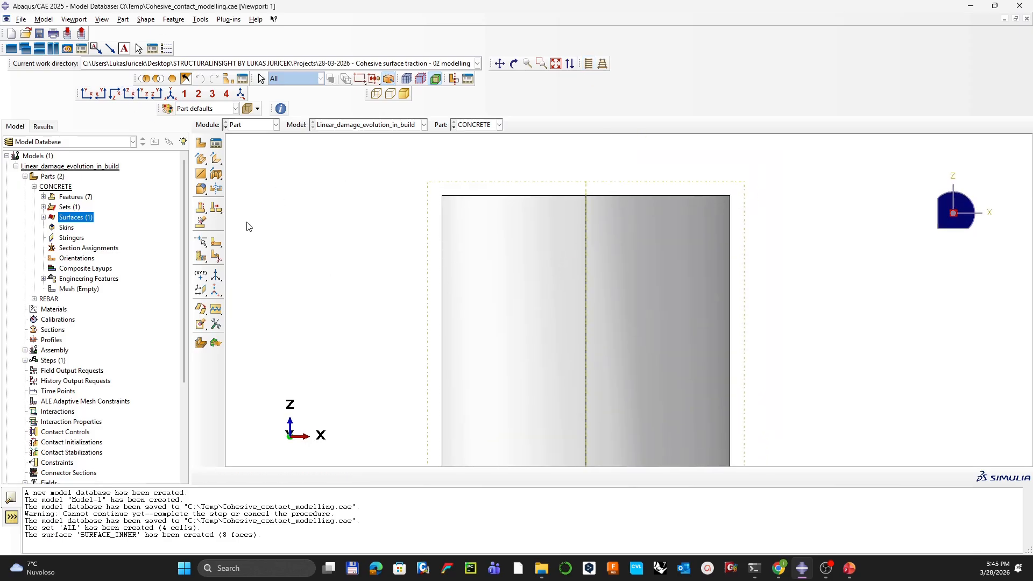
pyautogui.doubleClick(64, 207)
pyautogui.write('BC')
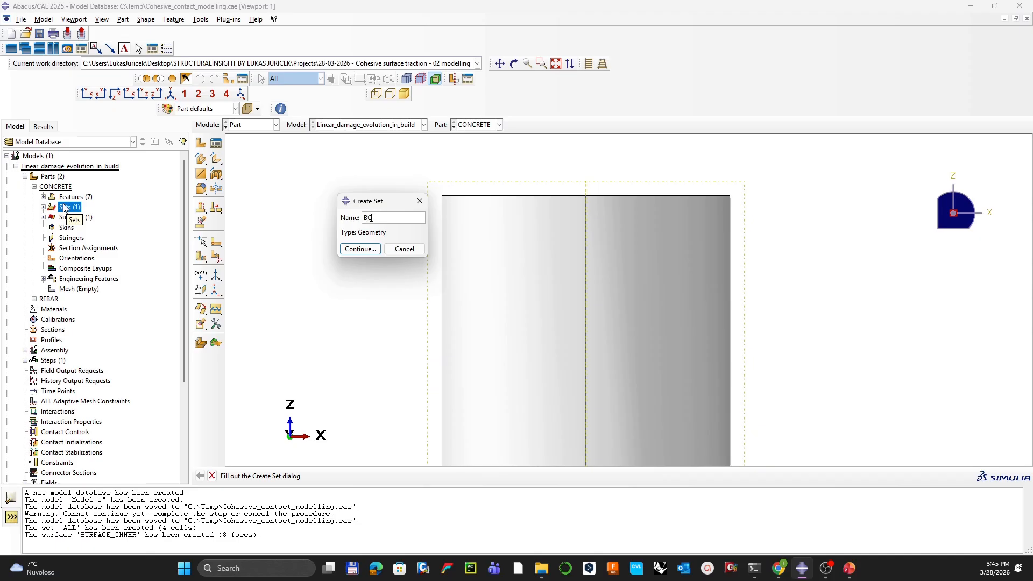
pyautogui.press('Return')
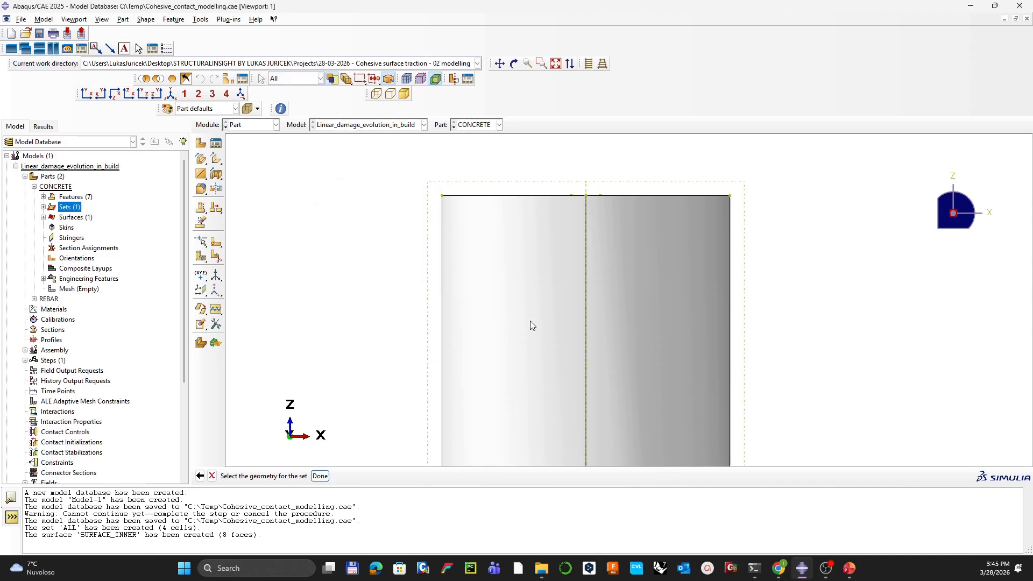
pyautogui.keyDown('ctrl'); pyautogui.keyDown('alt'); pyautogui.moveTo(553, 315); pyautogui.dragTo(572, 265, button='middle'); pyautogui.keyUp('alt'); pyautogui.keyUp('ctrl')
pyautogui.moveTo(807, 439); pyautogui.dragTo(421, 345)
pyautogui.keyDown('ctrl'); pyautogui.keyDown('alt'); pyautogui.moveTo(563, 218); pyautogui.dragTo(616, 227); pyautogui.keyUp('alt'); pyautogui.keyUp('ctrl')
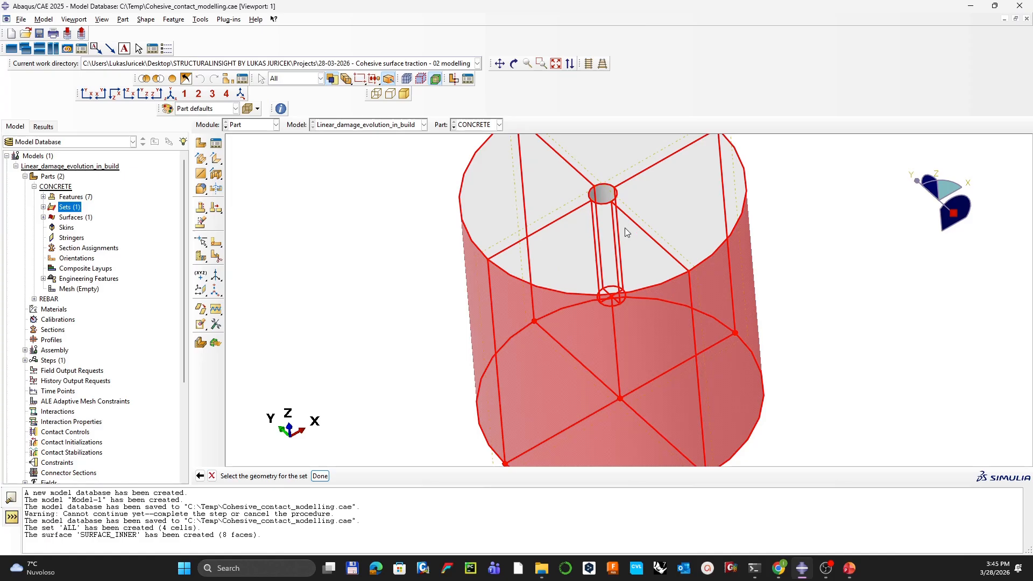
pyautogui.middleClick(802, 284)
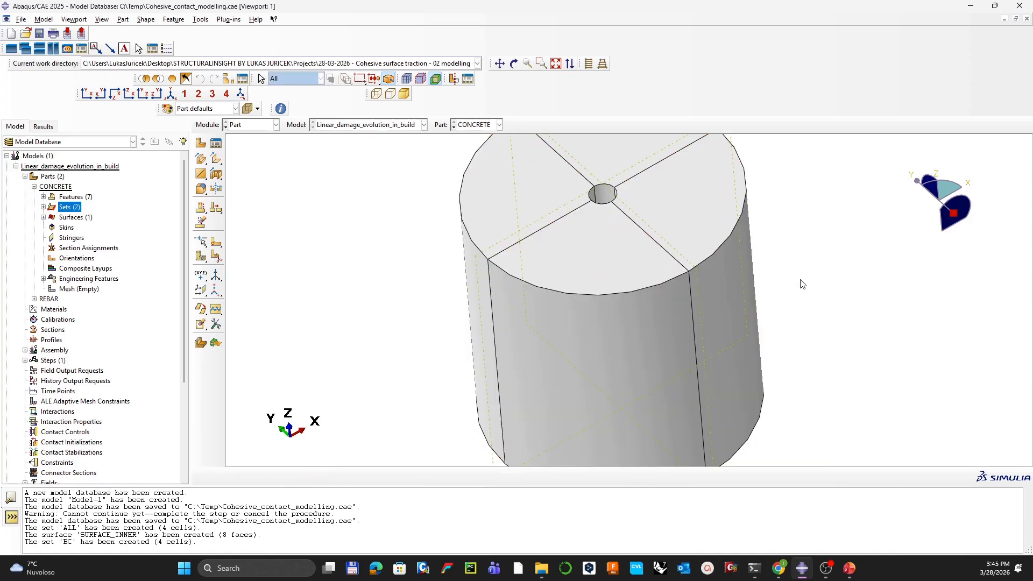
# Step: Switch to the REBAR part and create set ALL covering the whole bar
pyautogui.click(474, 125)
pyautogui.click(480, 147)
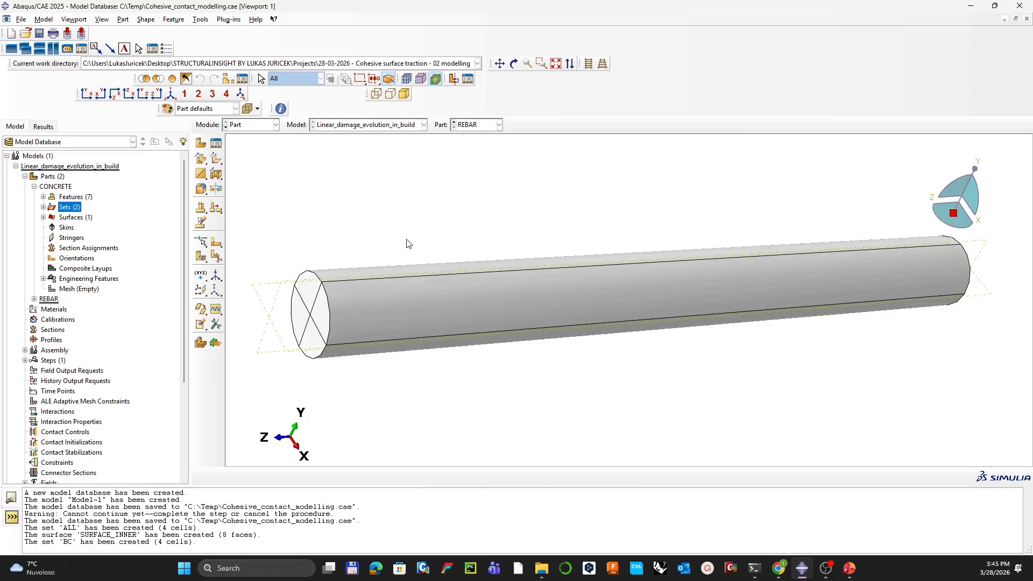
pyautogui.click(34, 299)
pyautogui.doubleClick(66, 321)
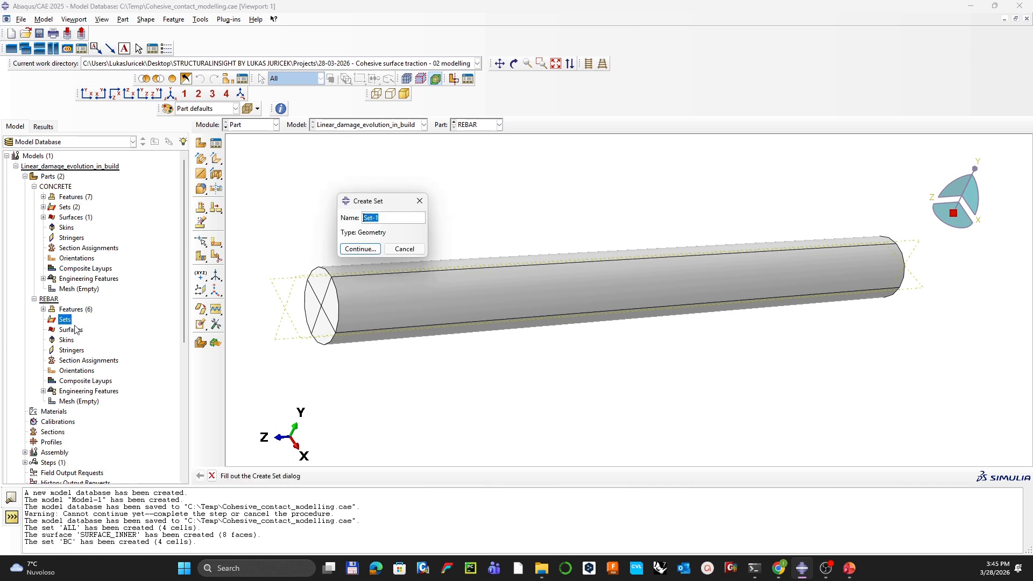
pyautogui.write('Al')
pyautogui.press('Return')
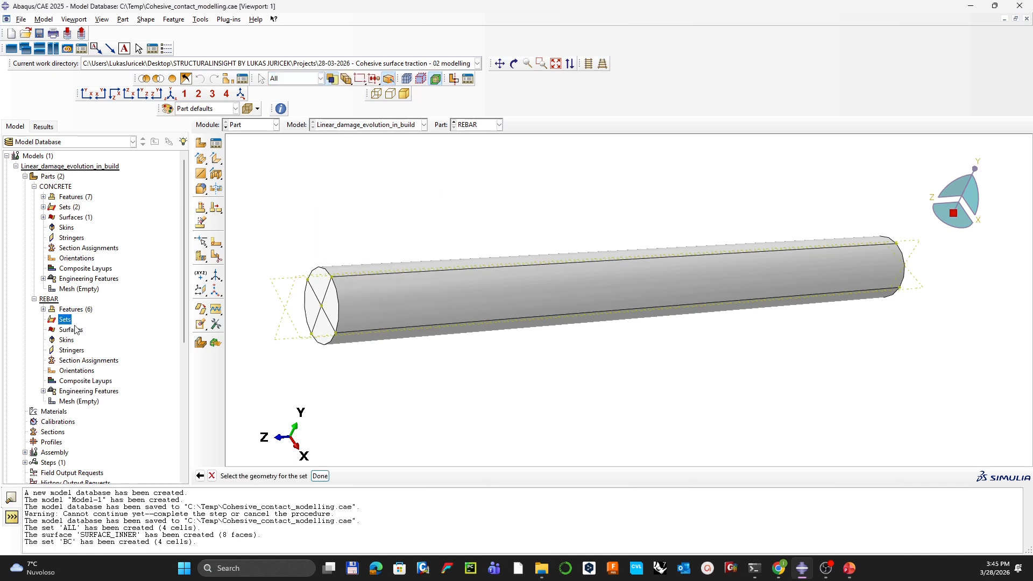
pyautogui.moveTo(258, 242); pyautogui.dragTo(888, 387)
pyautogui.middleClick(913, 390)
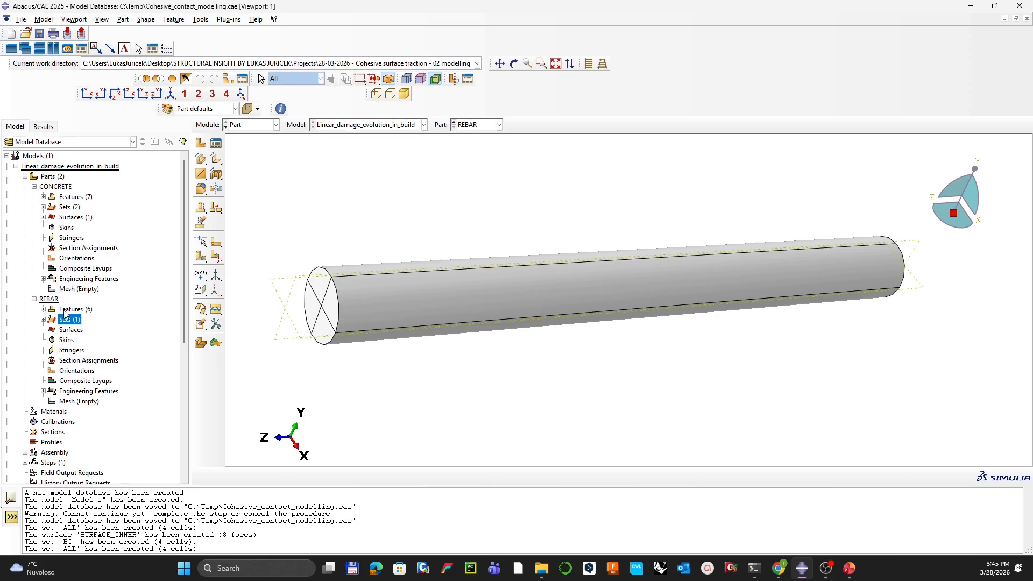
# Step: Create surface SURFACE_OUTER over the rebar's faces
pyautogui.doubleClick(70, 329)
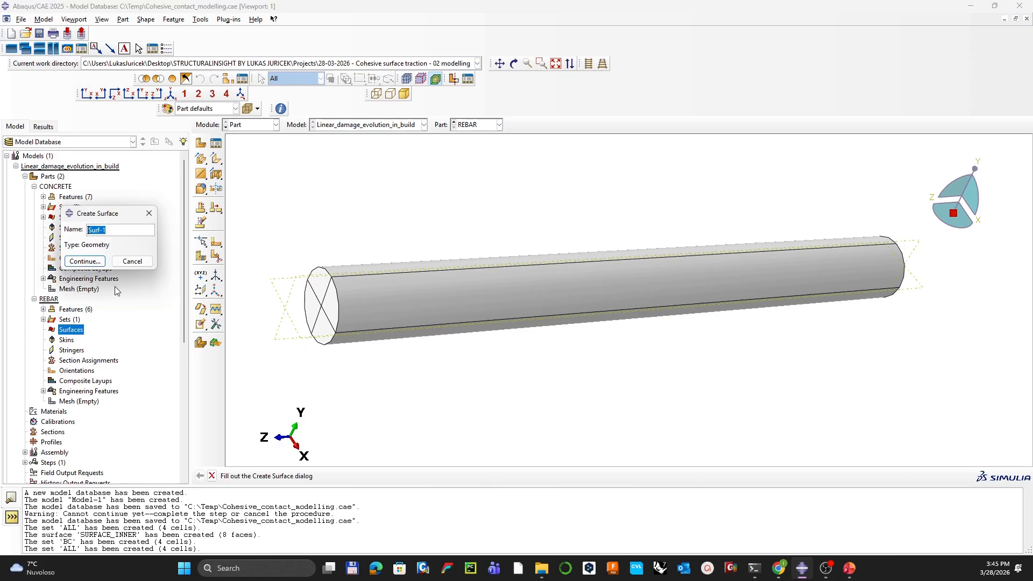
pyautogui.write('SURFACE_OUTER')
pyautogui.press('Return')
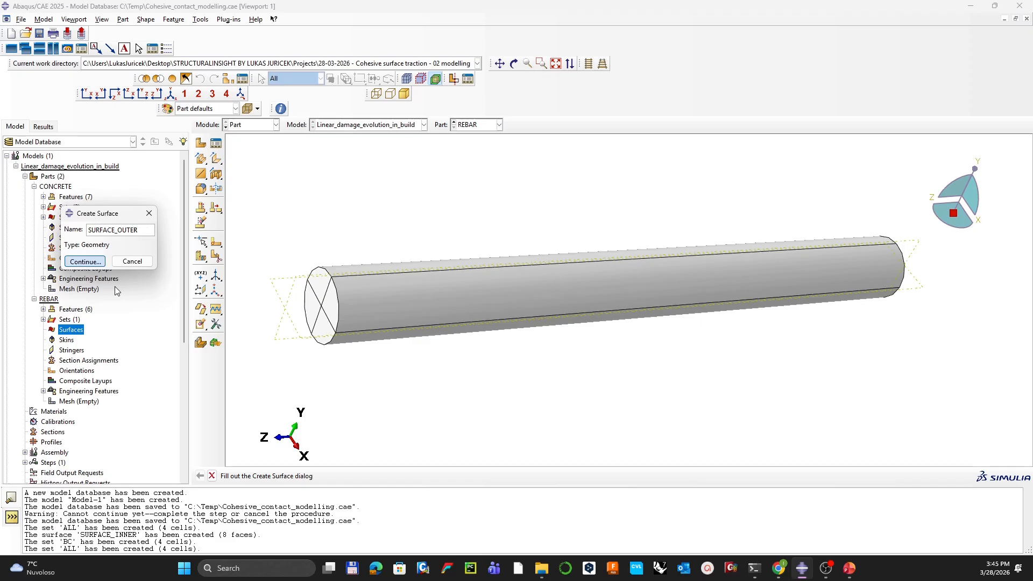
pyautogui.moveTo(543, 192); pyautogui.dragTo(541, 358)
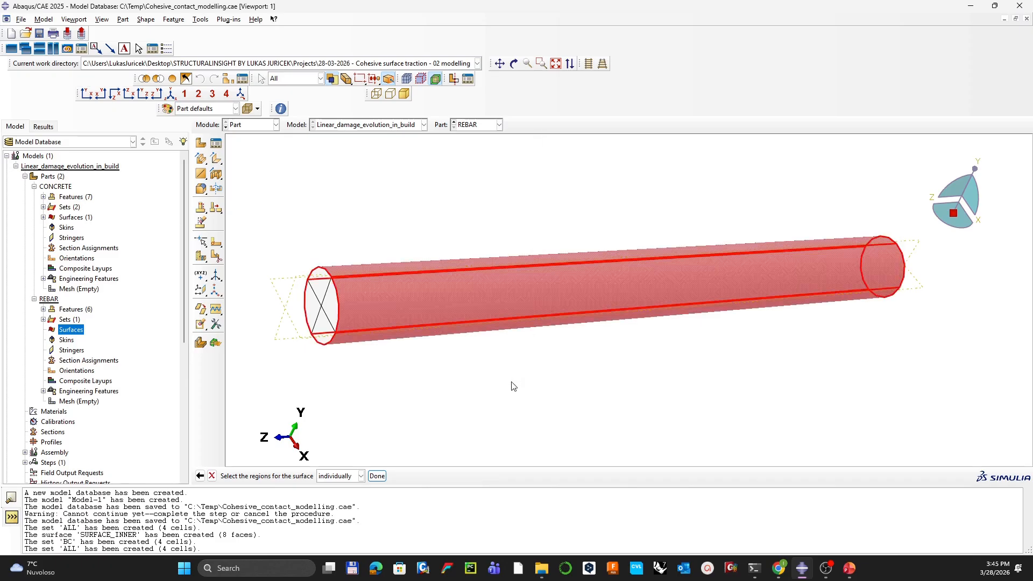
pyautogui.middleClick(760, 353)
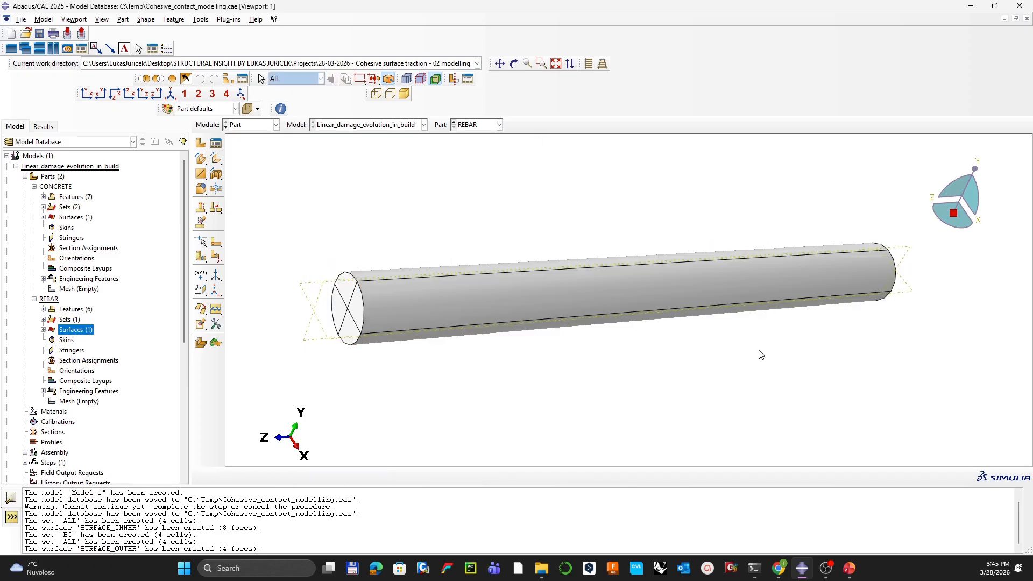
pyautogui.keyDown('ctrl'); pyautogui.keyDown('alt'); pyautogui.moveTo(813, 323); pyautogui.dragTo(674, 303); pyautogui.keyUp('alt'); pyautogui.keyUp('ctrl')
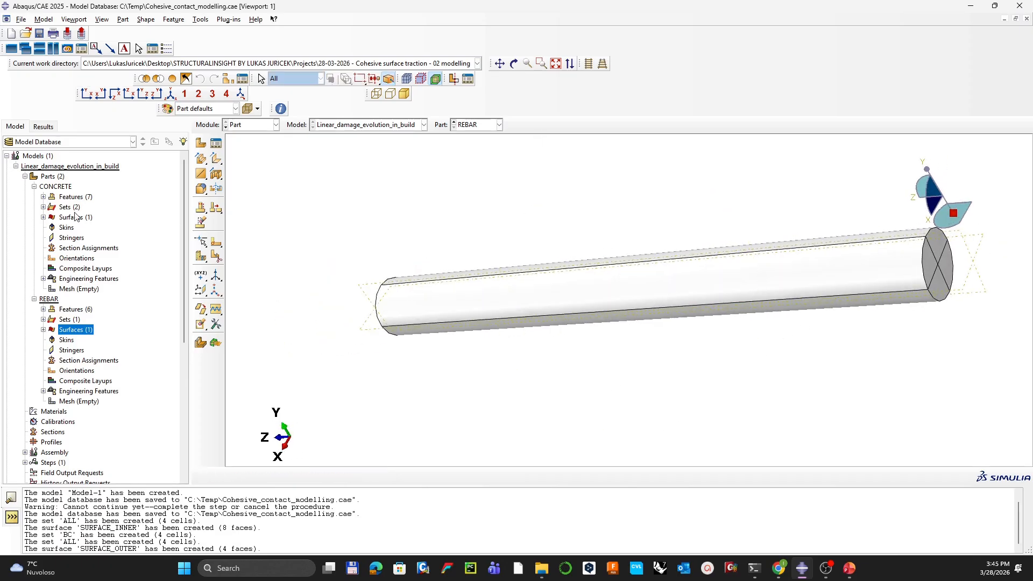
# Step: Edit SURFACE_OUTER so it covers all 8 rebar faces
pyautogui.click(43, 329)
pyautogui.rightClick(81, 340)
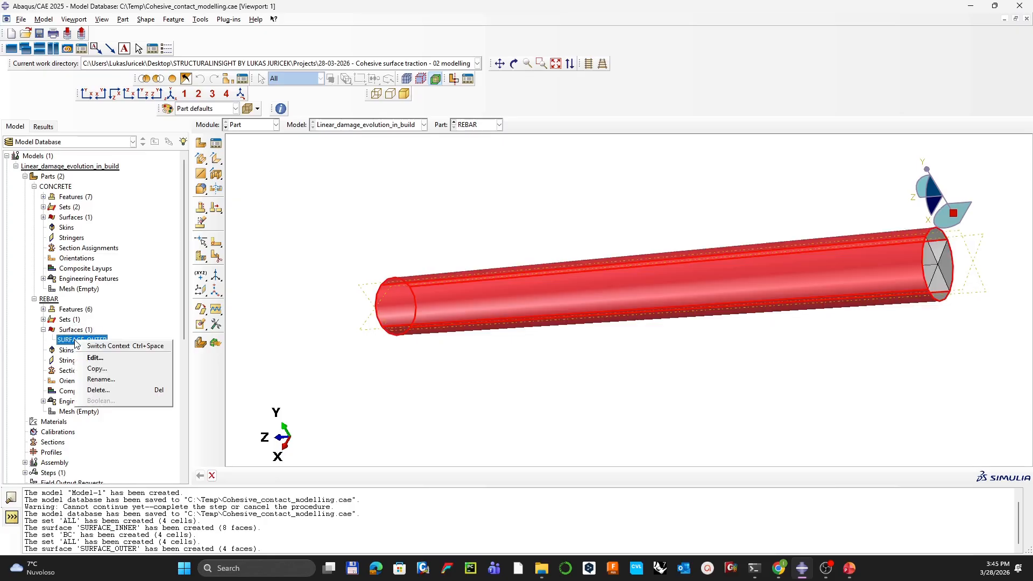
pyautogui.click(91, 359)
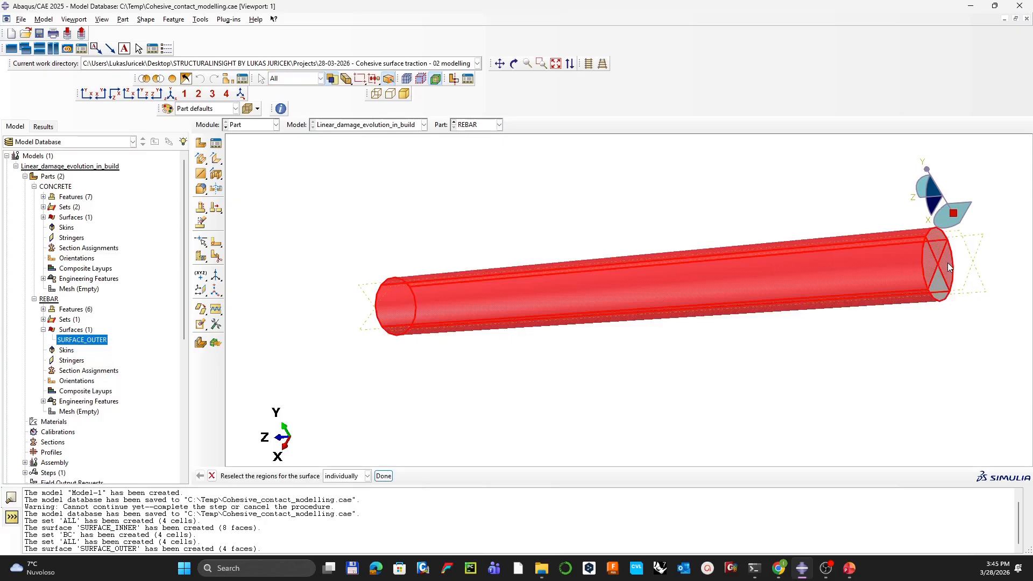
pyautogui.middleClick(593, 188)
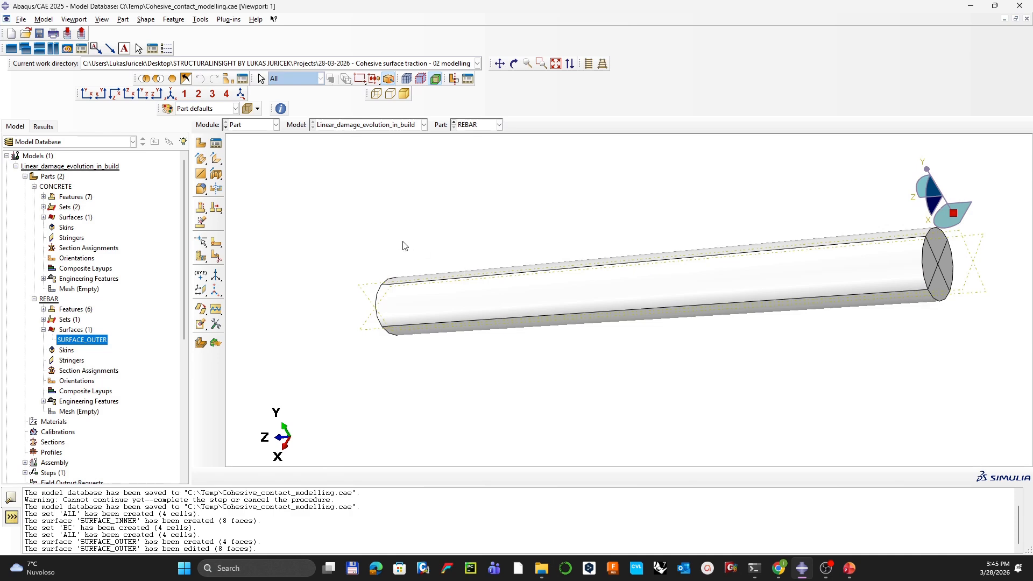
pyautogui.doubleClick(70, 341)
pyautogui.keyDown('ctrl'); pyautogui.keyDown('alt'); pyautogui.moveTo(425, 283); pyautogui.dragTo(678, 334); pyautogui.keyUp('alt'); pyautogui.keyUp('ctrl')
pyautogui.middleClick(678, 334)
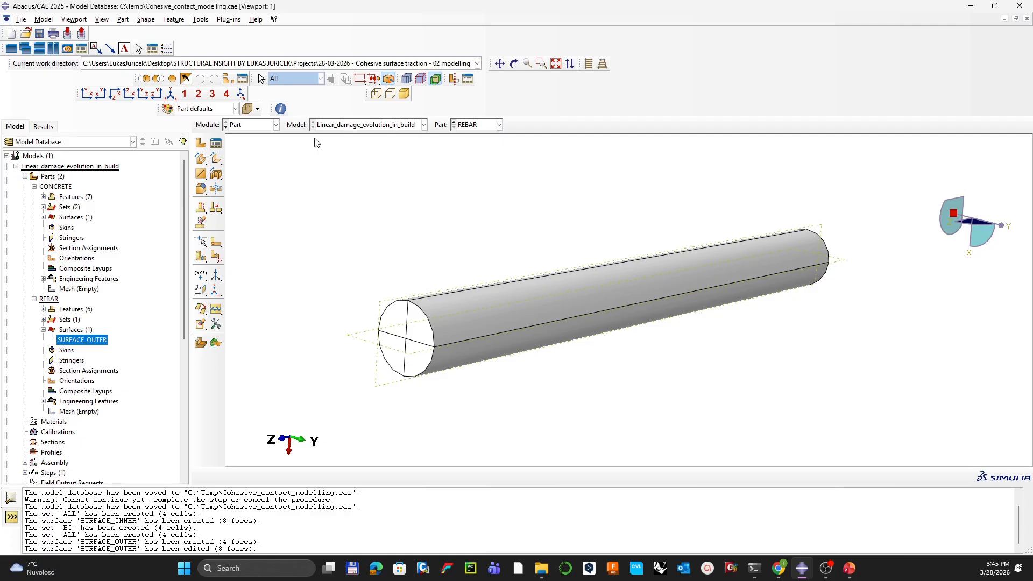
# Step: Save the model database
pyautogui.click(36, 34)
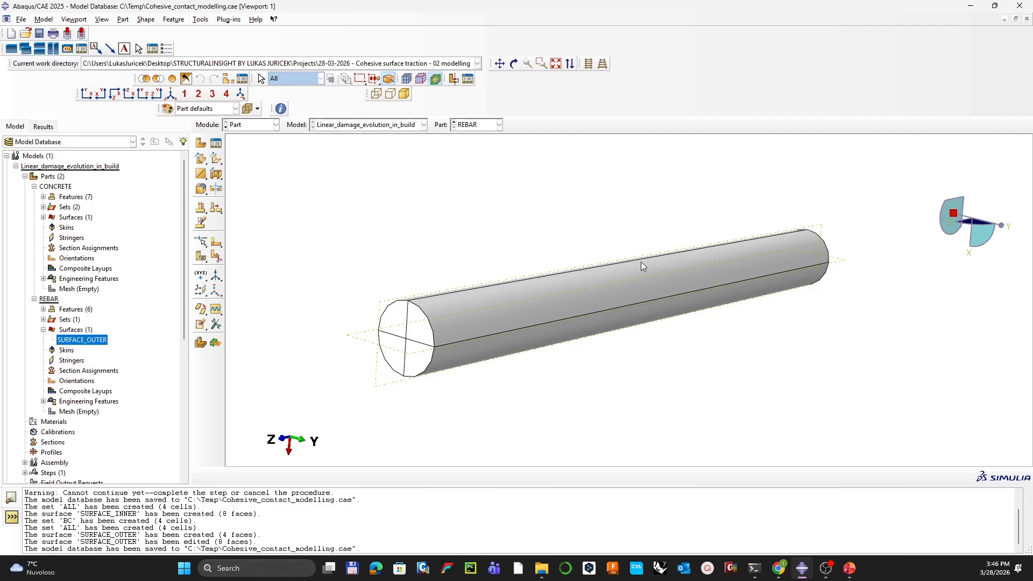
pyautogui.keyDown('ctrl'); pyautogui.keyDown('alt'); pyautogui.moveTo(634, 257); pyautogui.dragTo(614, 267); pyautogui.keyUp('alt'); pyautogui.keyUp('ctrl')
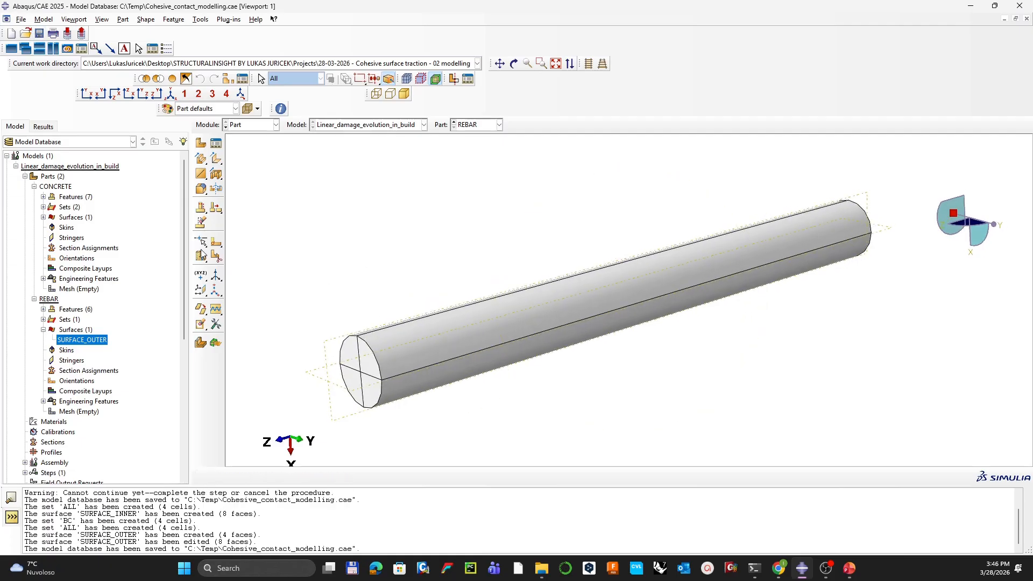
pyautogui.click(34, 298)
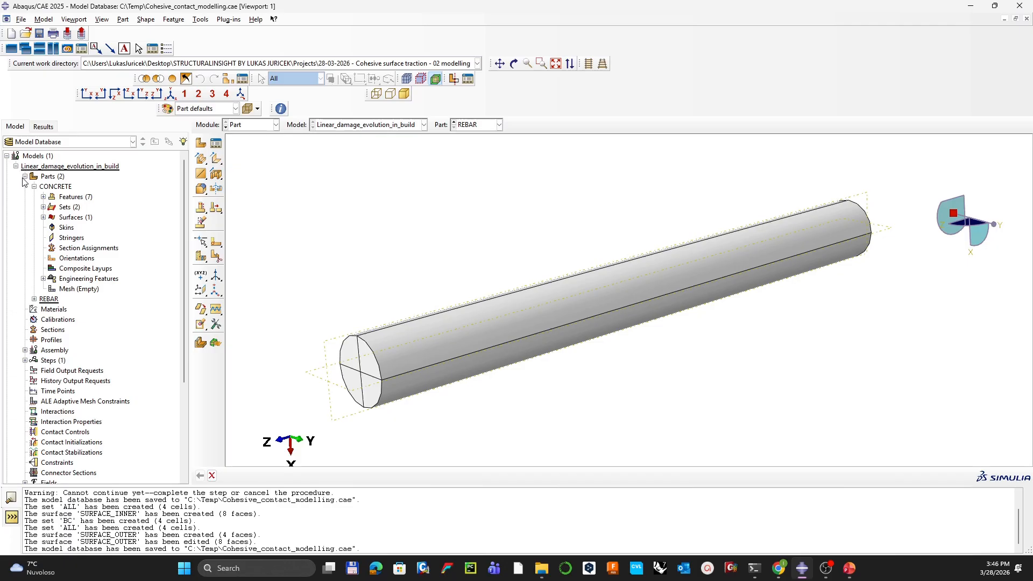
# Step: Create material CONRETE with mass density 2.5E-9
pyautogui.click(25, 176)
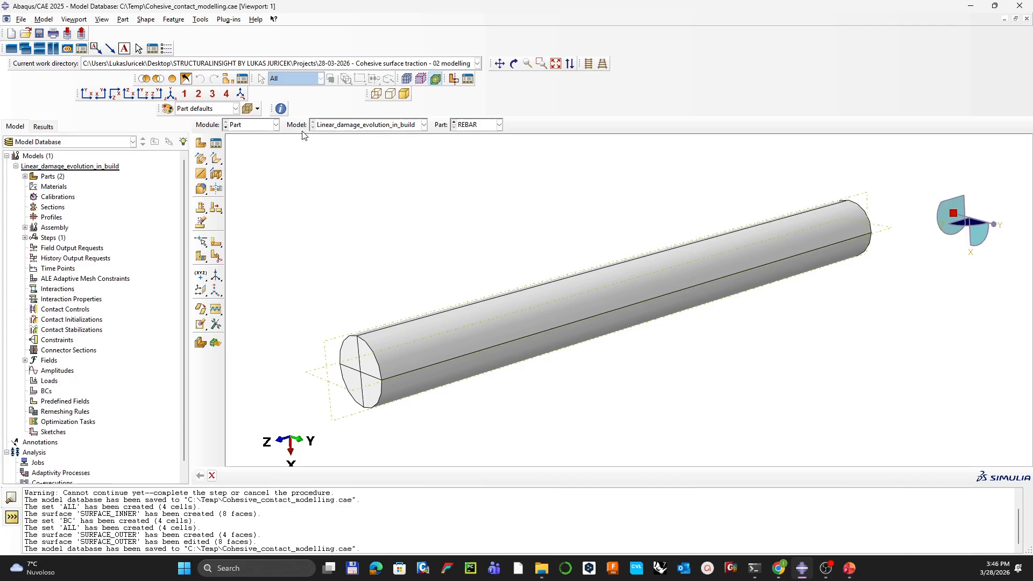
pyautogui.doubleClick(54, 187)
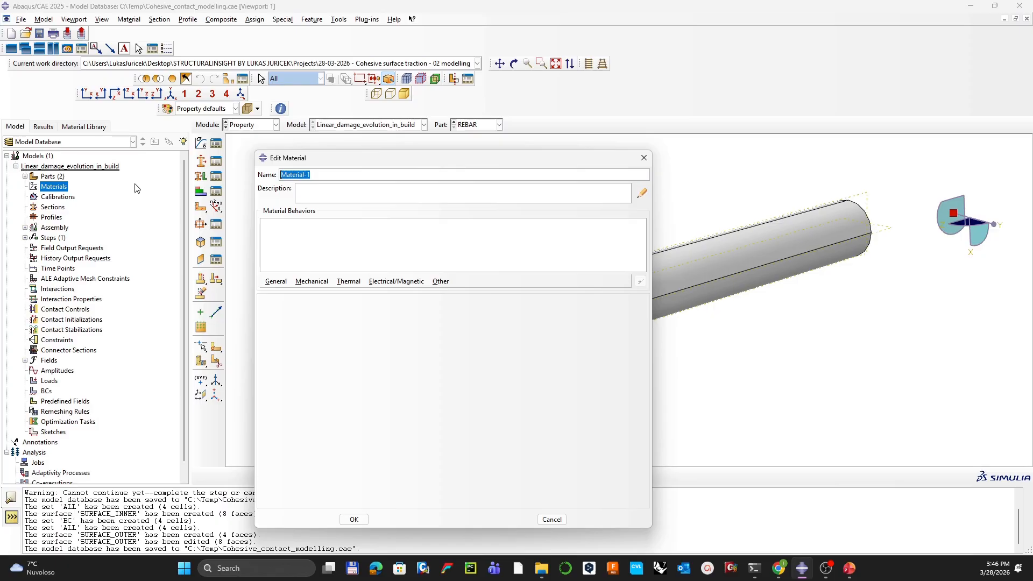
pyautogui.write('CONRETE')
pyautogui.click(276, 282)
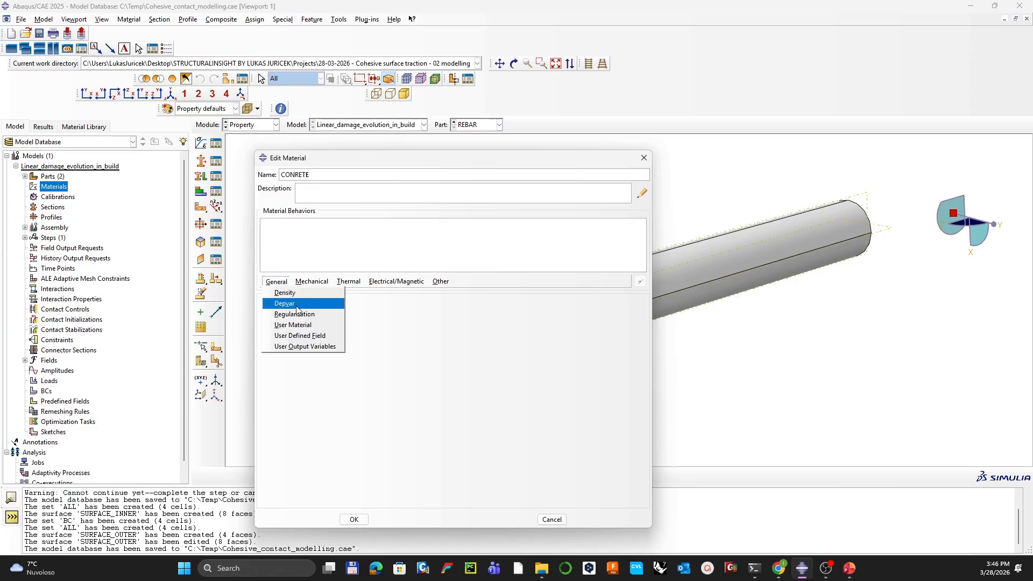
pyautogui.click(285, 293)
pyautogui.click(305, 388)
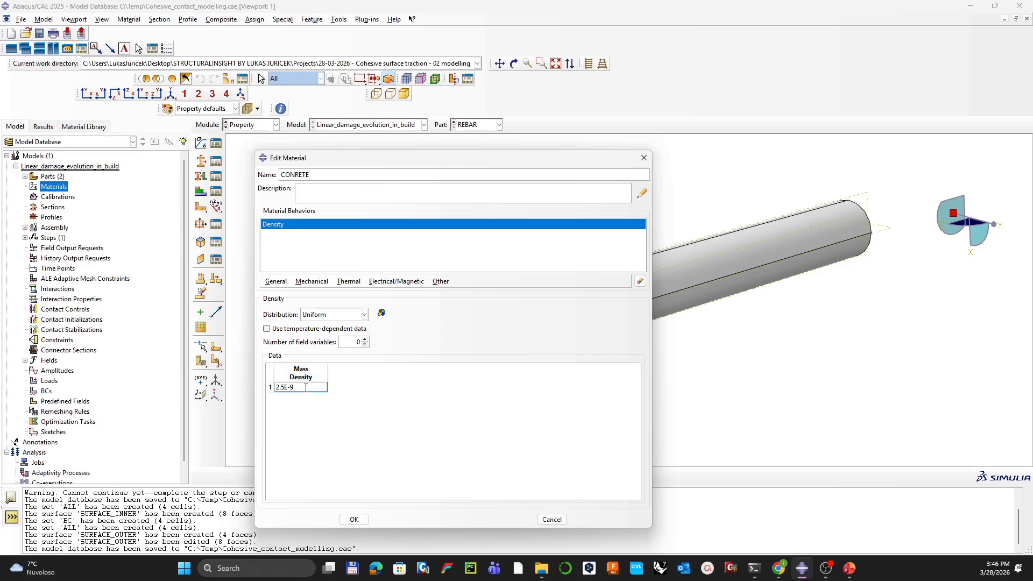
# Step: Give CONRETE elastic behaviour: Young's modulus 32800, Poisson's ratio 0.25, and save it
pyautogui.click(321, 282)
pyautogui.moveTo(323, 291)
pyautogui.click(455, 293)
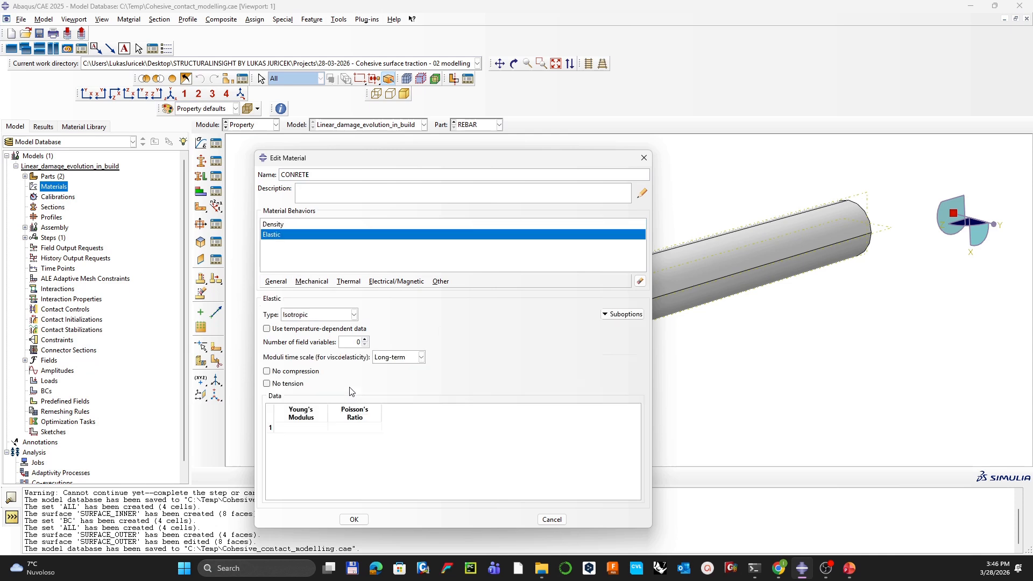
pyautogui.click(312, 427)
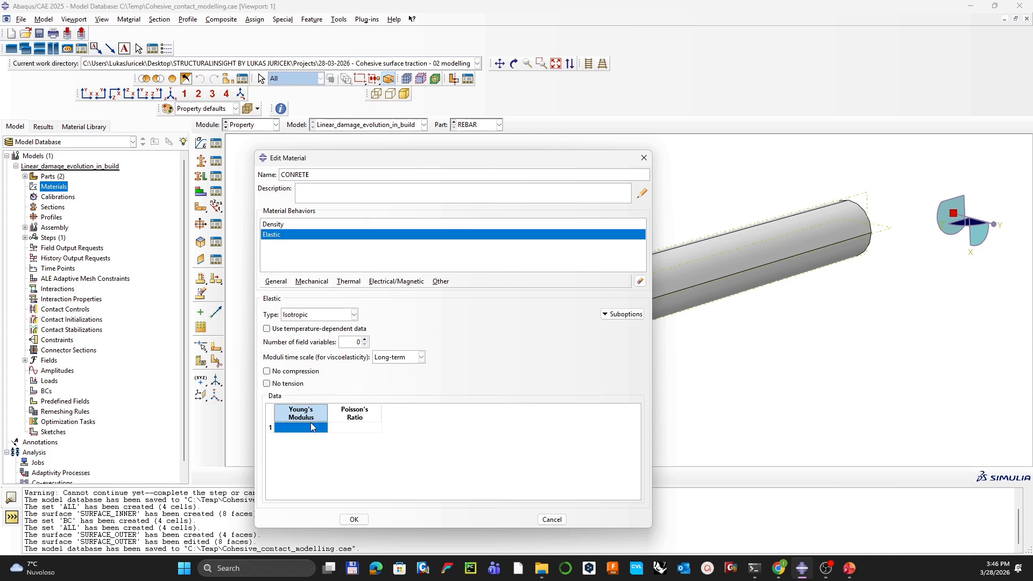
pyautogui.click(312, 426)
pyautogui.write('32800')
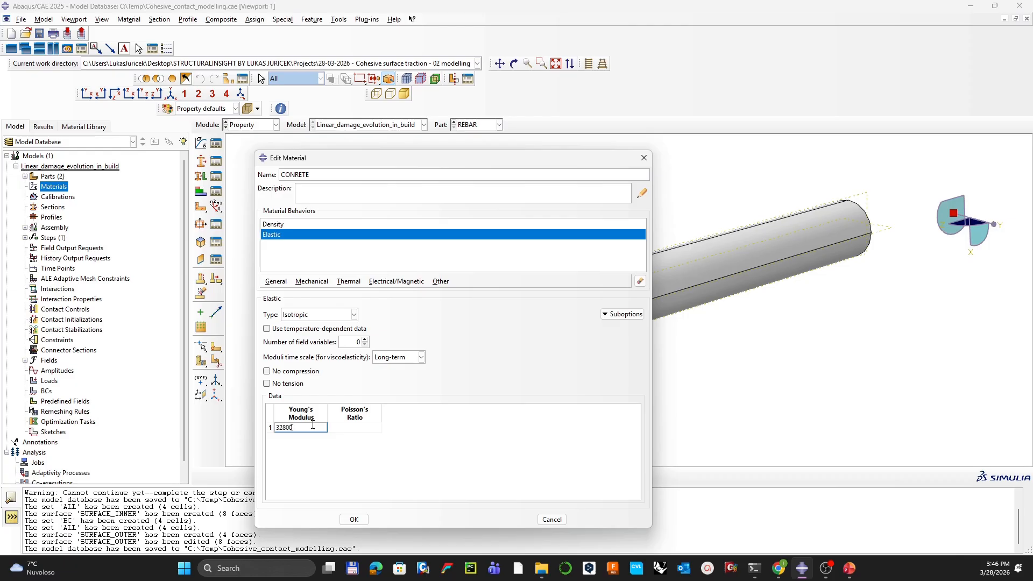
pyautogui.press('Tab')
pyautogui.write('0.25')
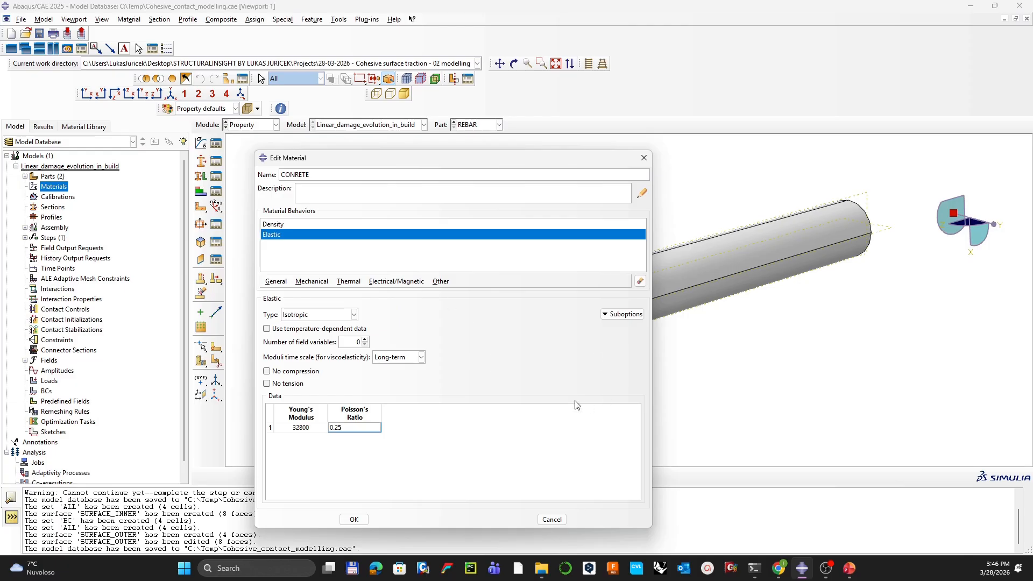
pyautogui.click(364, 517)
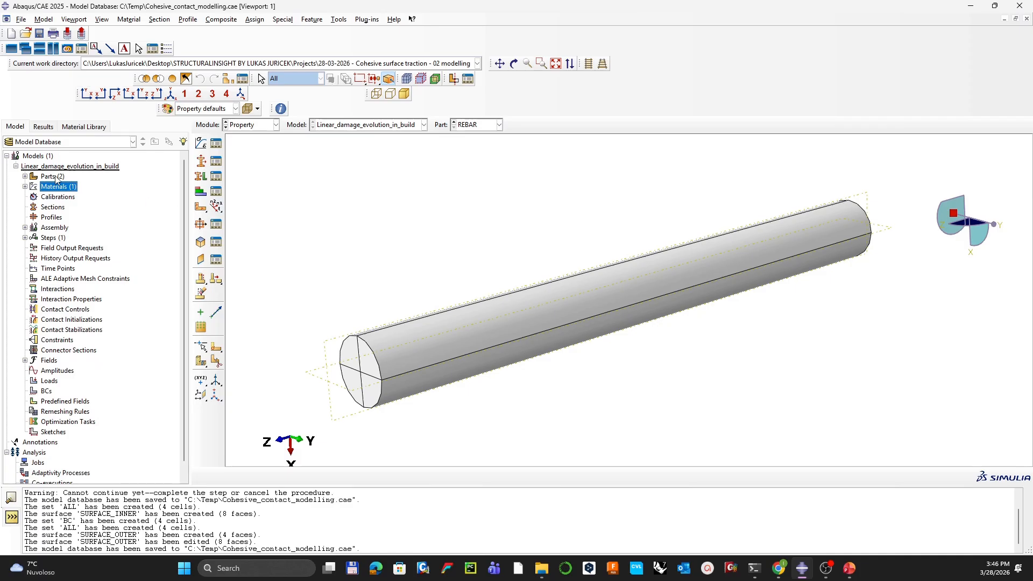
# Step: Create material BAR with mass density 7.8E-9
pyautogui.doubleClick(58, 186)
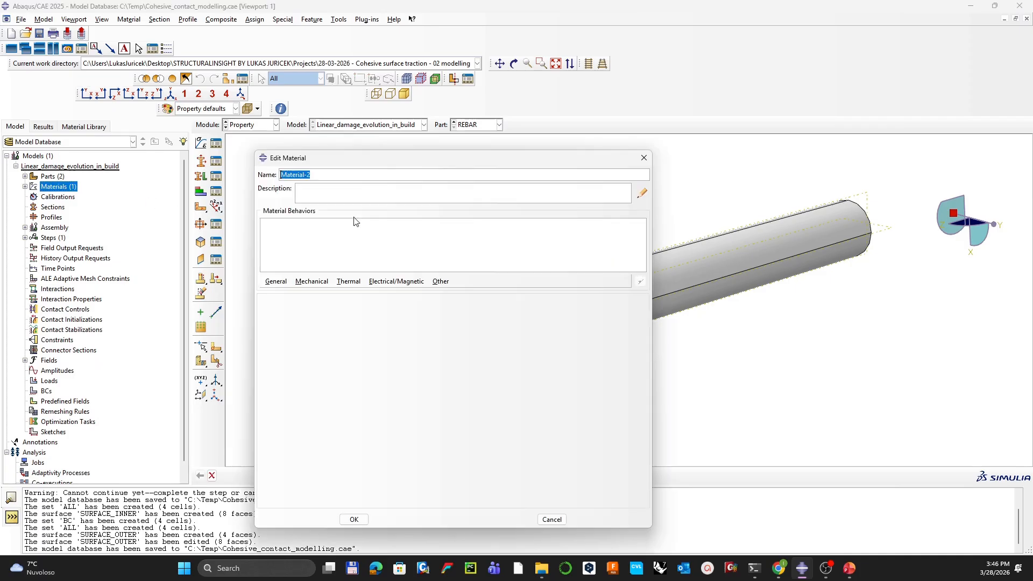
pyautogui.write('BAR')
pyautogui.click(276, 281)
pyautogui.click(283, 303)
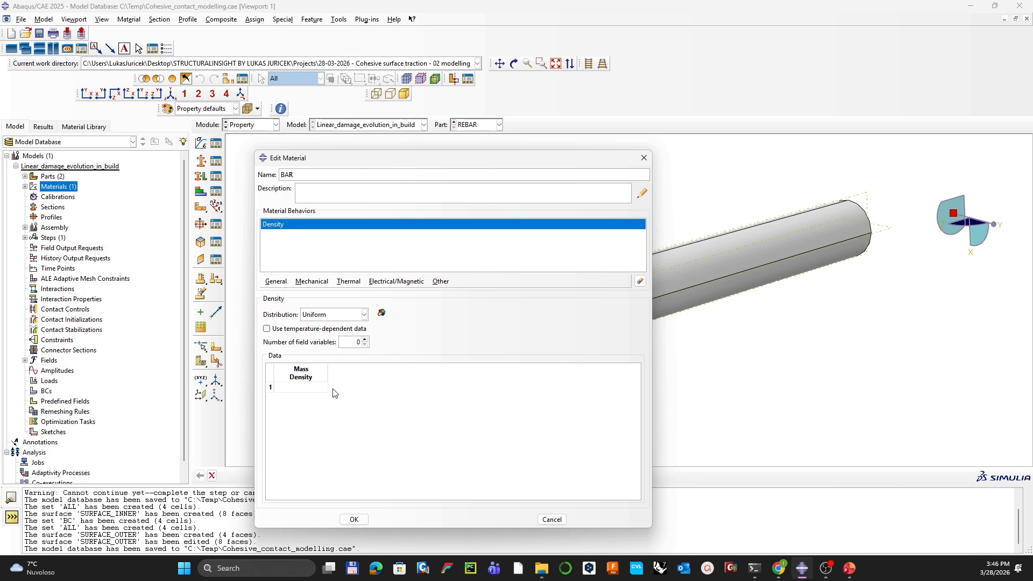
pyautogui.click(316, 386)
pyautogui.write('7.8E-9')
# Step: Add elasticity to BAR with Young's modulus 200000 and Poisson's ratio 0.3, and save it
pyautogui.click(312, 281)
pyautogui.moveTo(326, 296)
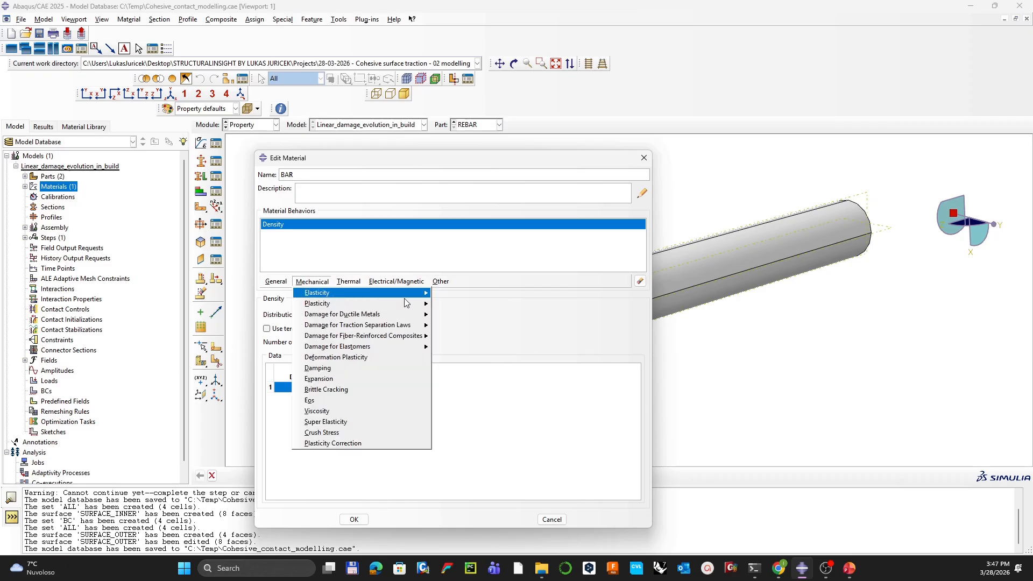
pyautogui.click(452, 292)
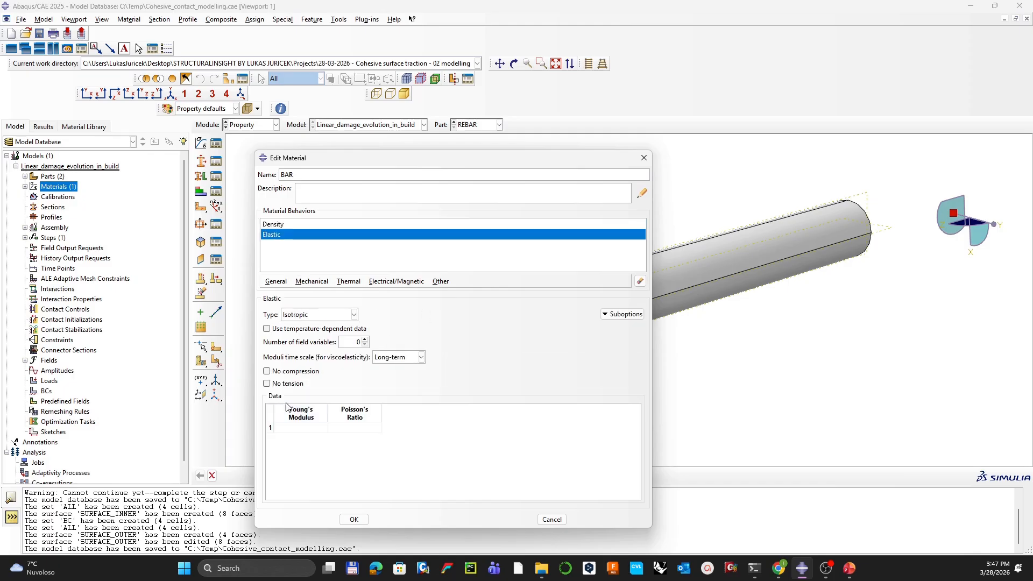
pyautogui.click(311, 428)
pyautogui.write('200000')
pyautogui.press('Tab')
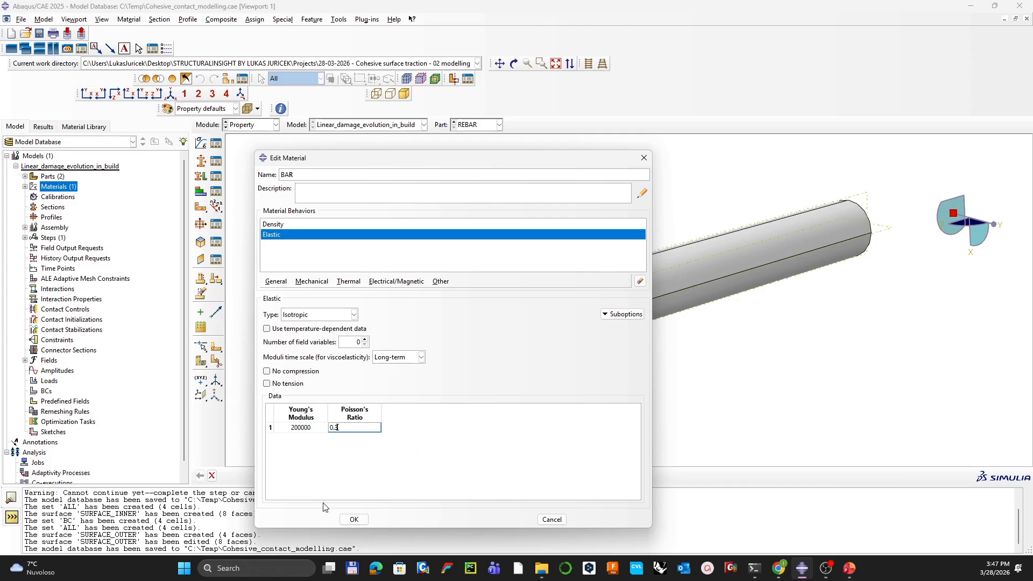
pyautogui.click(353, 520)
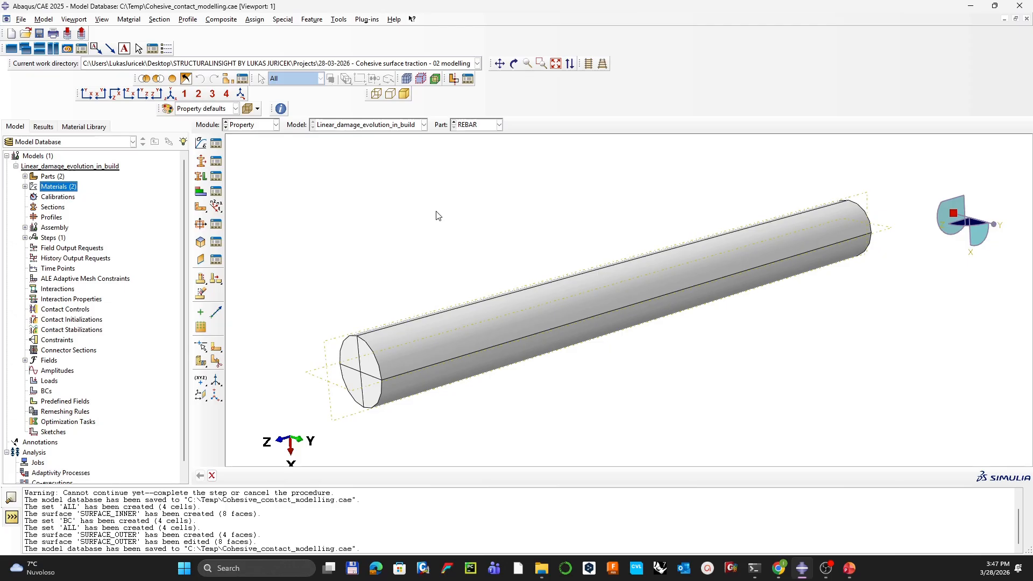
# Step: Create section BAR that uses the BAR material
pyautogui.press('ctrl')
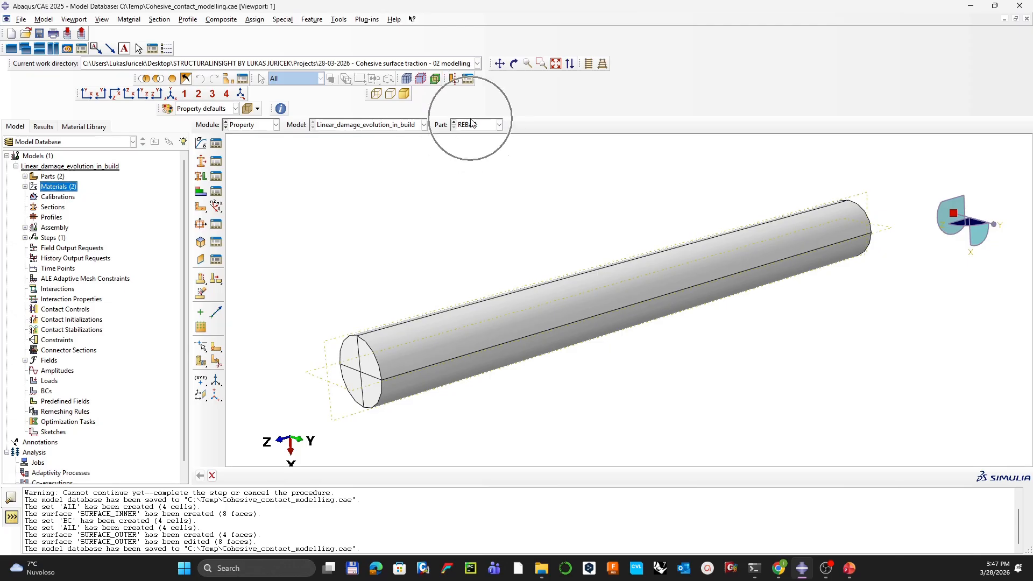
pyautogui.click(203, 164)
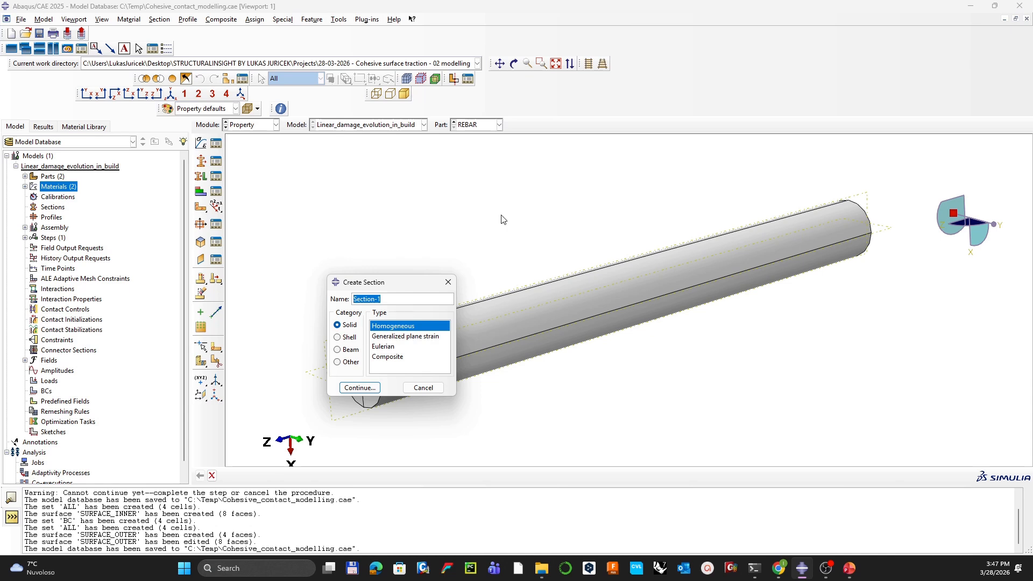
pyautogui.write('BAR')
pyautogui.press('Return')
pyautogui.click(330, 337)
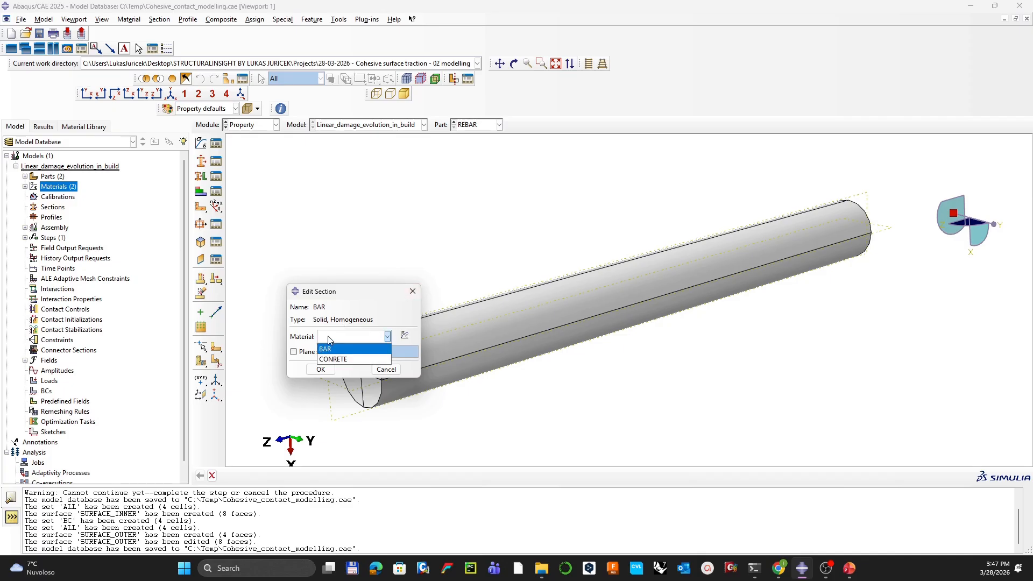
pyautogui.click(331, 349)
pyautogui.click(323, 369)
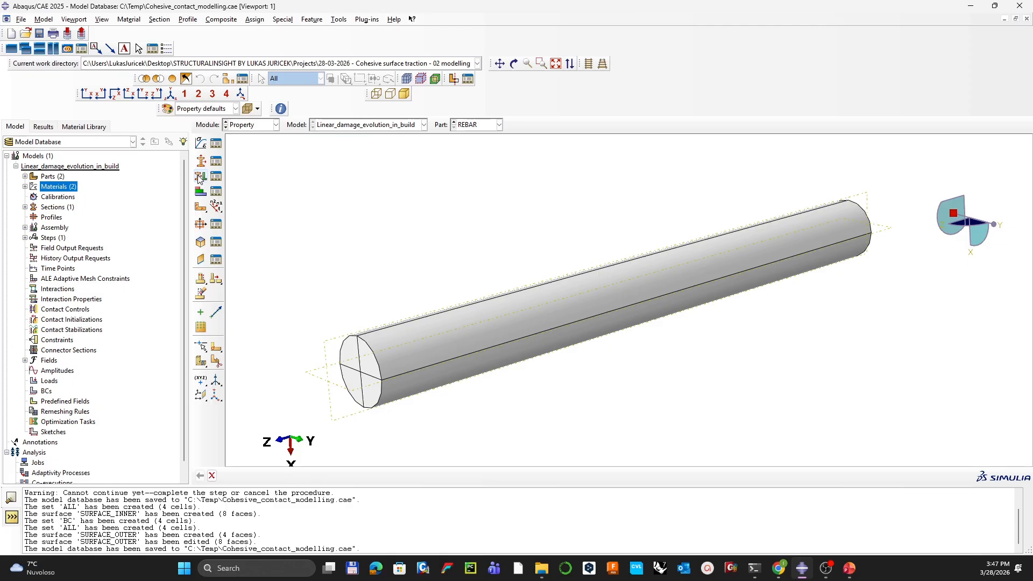
# Step: Assign the BAR section to the REBAR part's ALL set
pyautogui.click(199, 179)
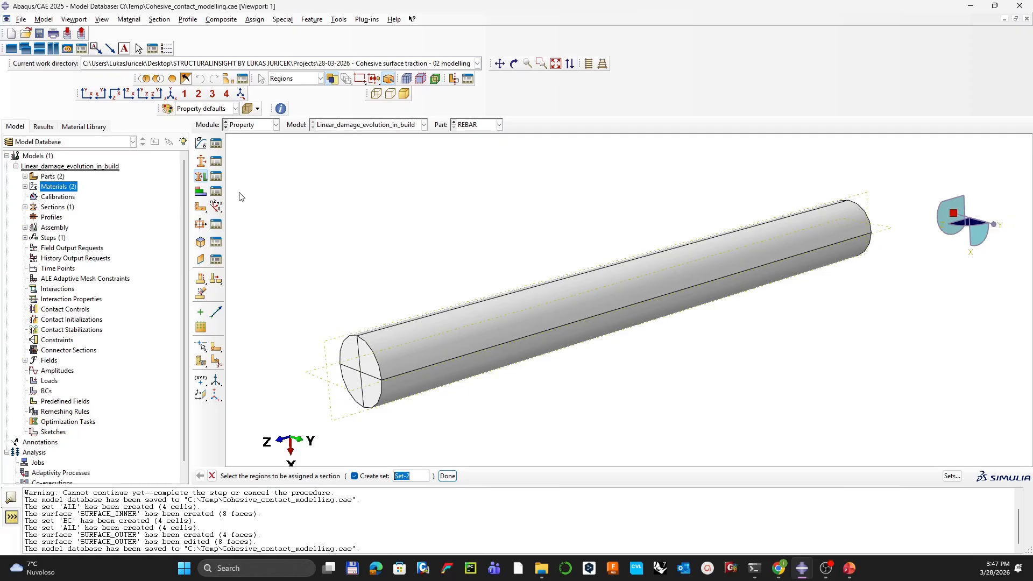
pyautogui.click(952, 476)
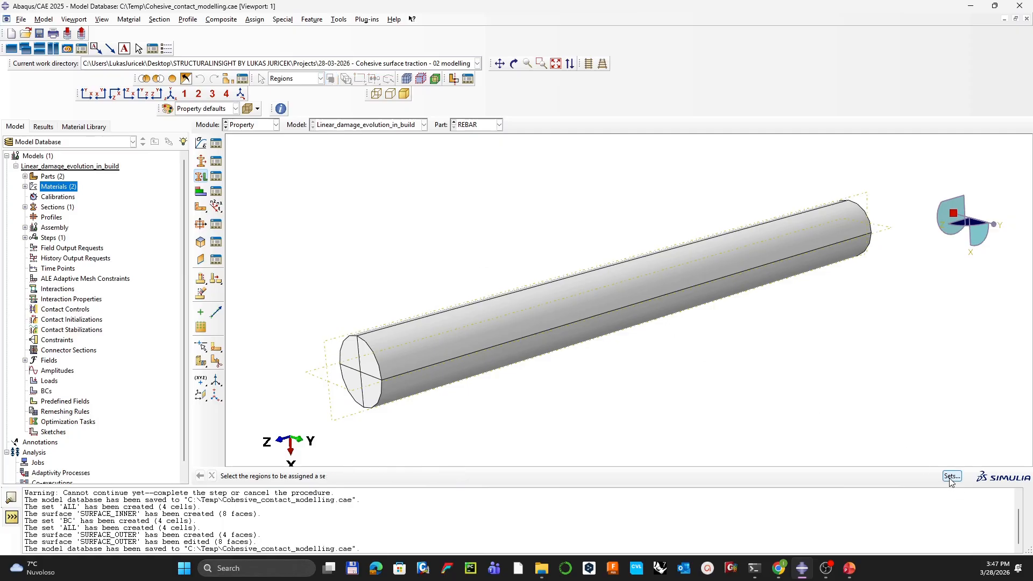
pyautogui.click(185, 220)
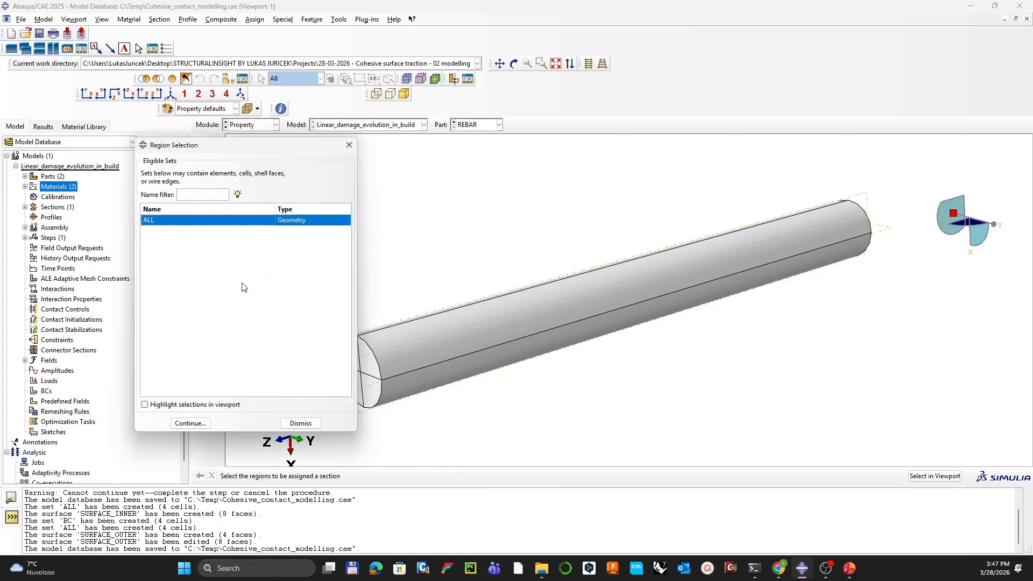
pyautogui.click(220, 405)
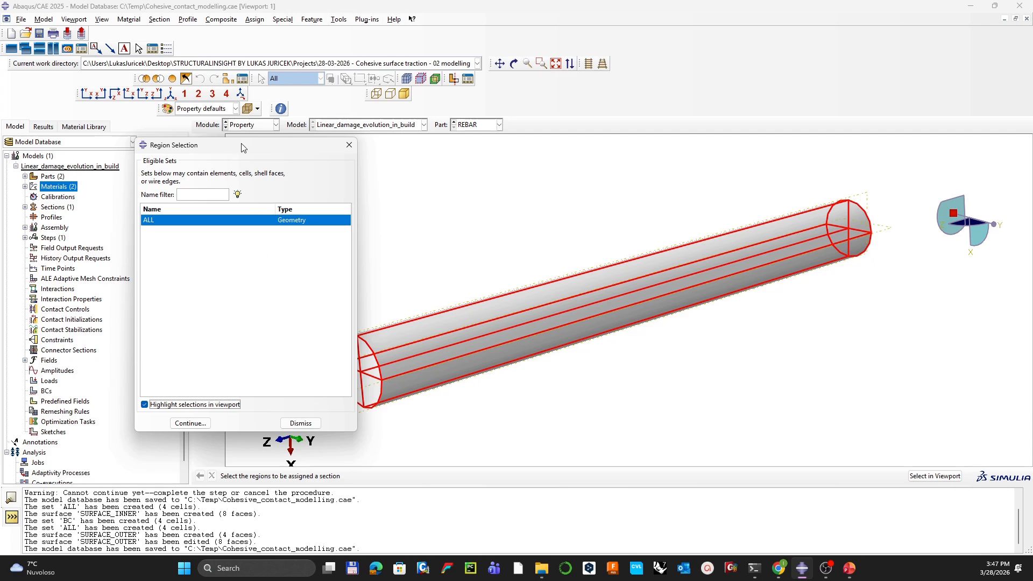
pyautogui.moveTo(243, 150); pyautogui.dragTo(150, 130)
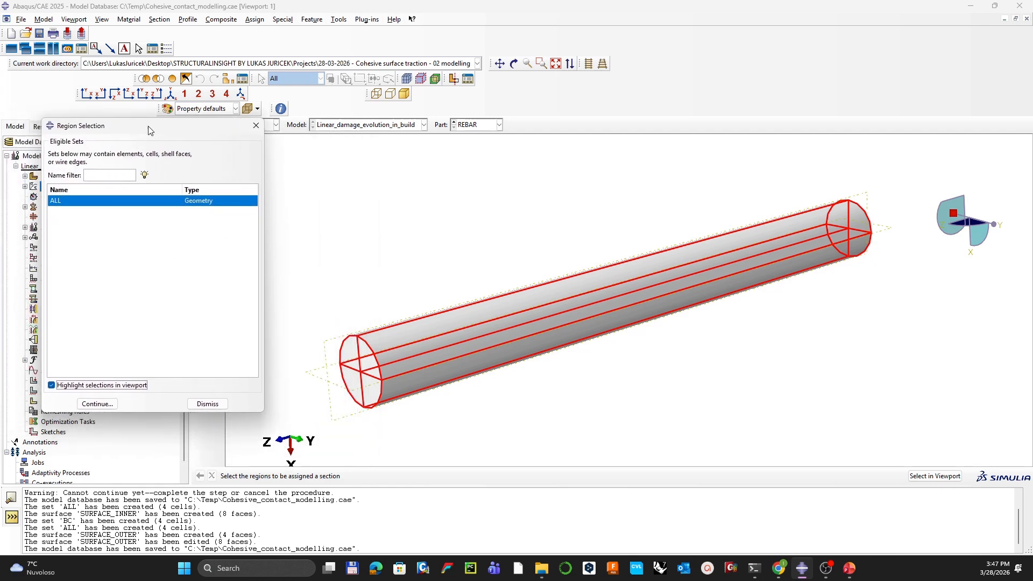
pyautogui.click(98, 403)
pyautogui.click(370, 378)
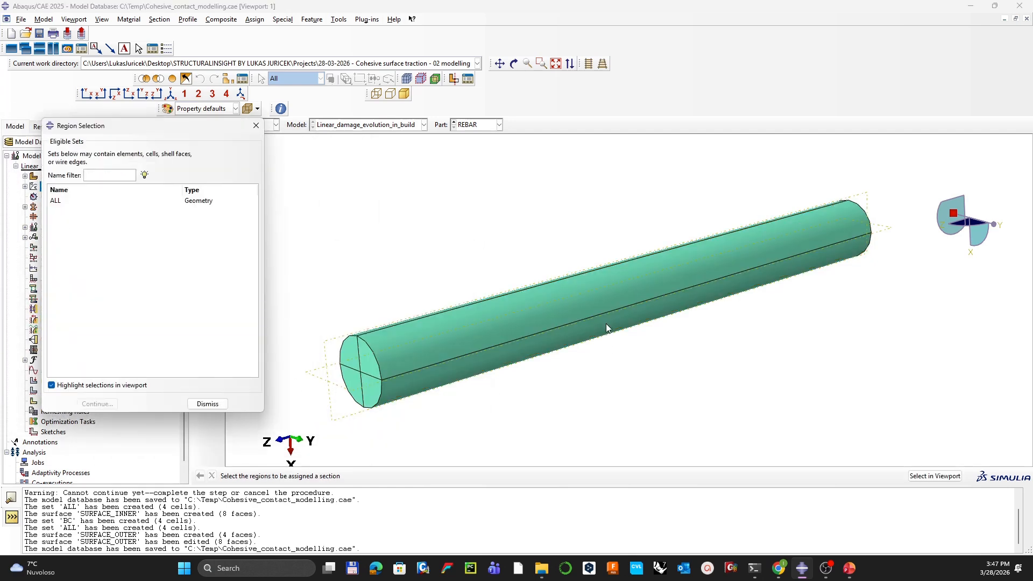
pyautogui.click(257, 125)
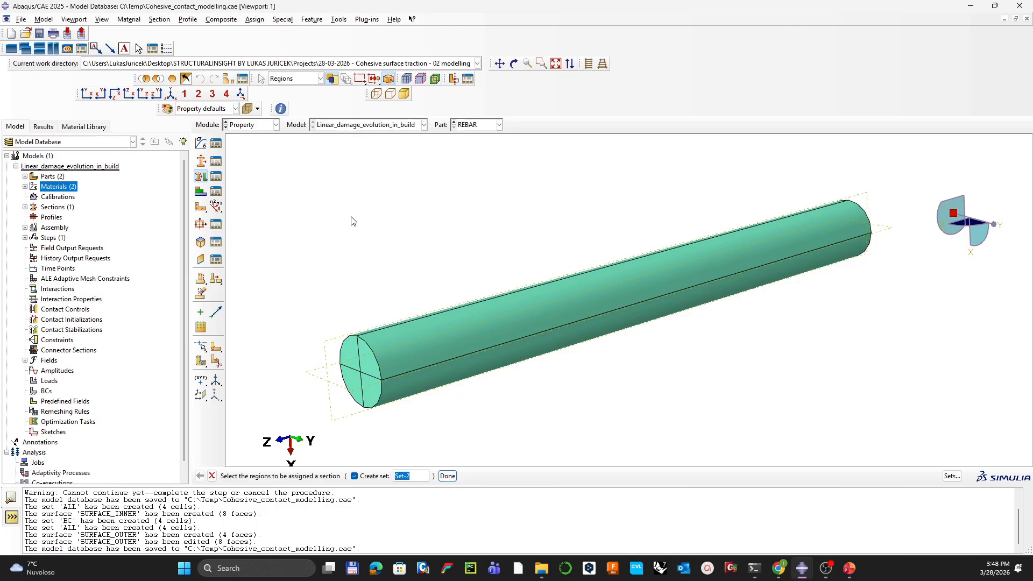
pyautogui.click(466, 127)
pyautogui.click(479, 146)
# Step: Switch to the CONCRETE part and create section CONCRETE using the concrete material
pyautogui.click(477, 128)
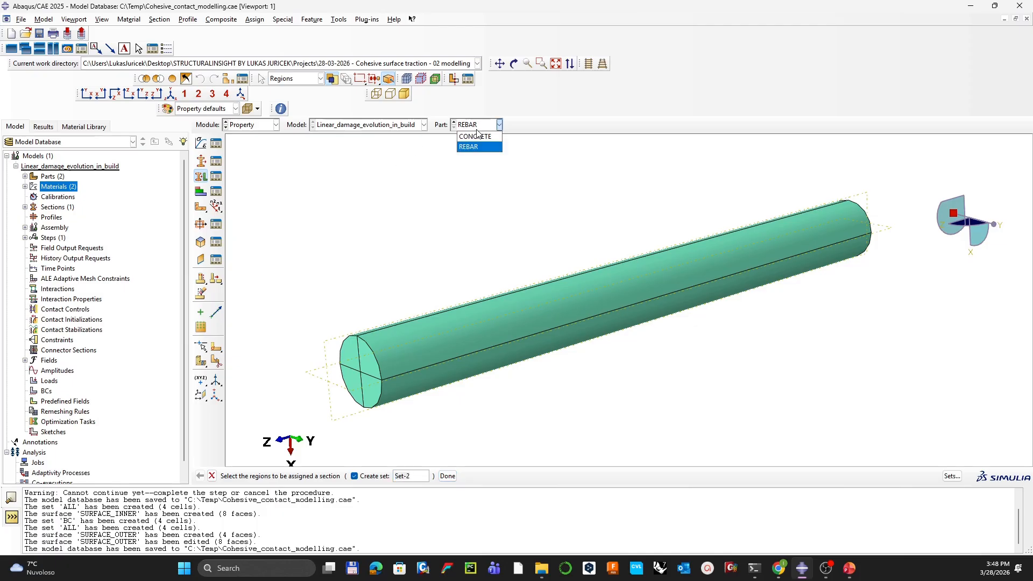
pyautogui.click(477, 137)
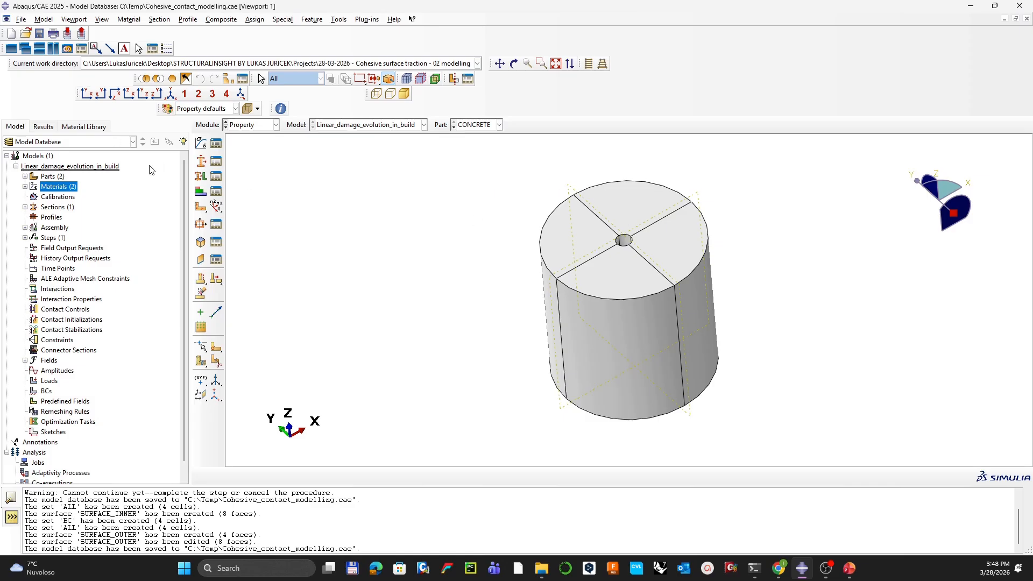
pyautogui.click(200, 161)
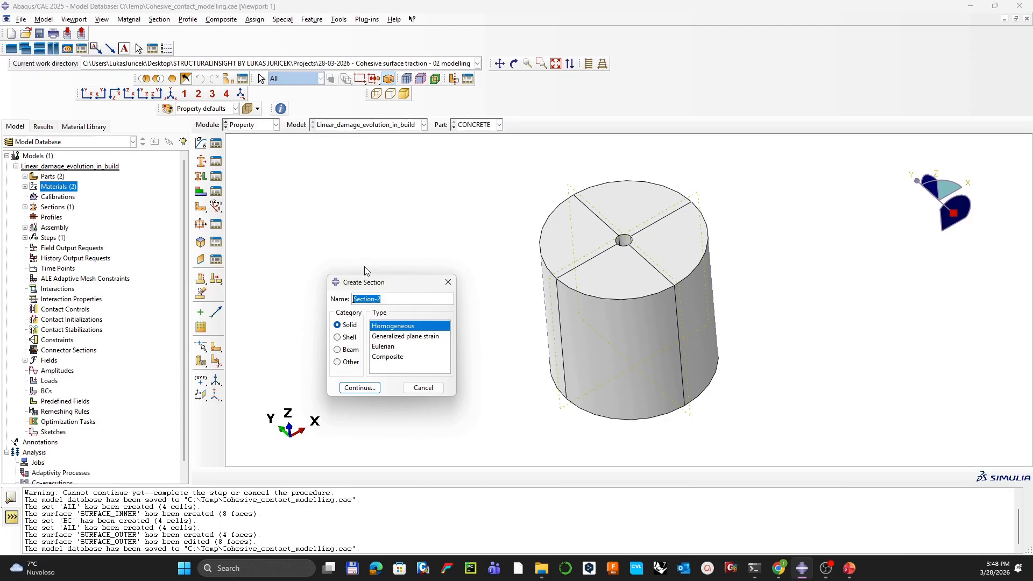
pyautogui.write('CONCRETE')
pyautogui.press('Return')
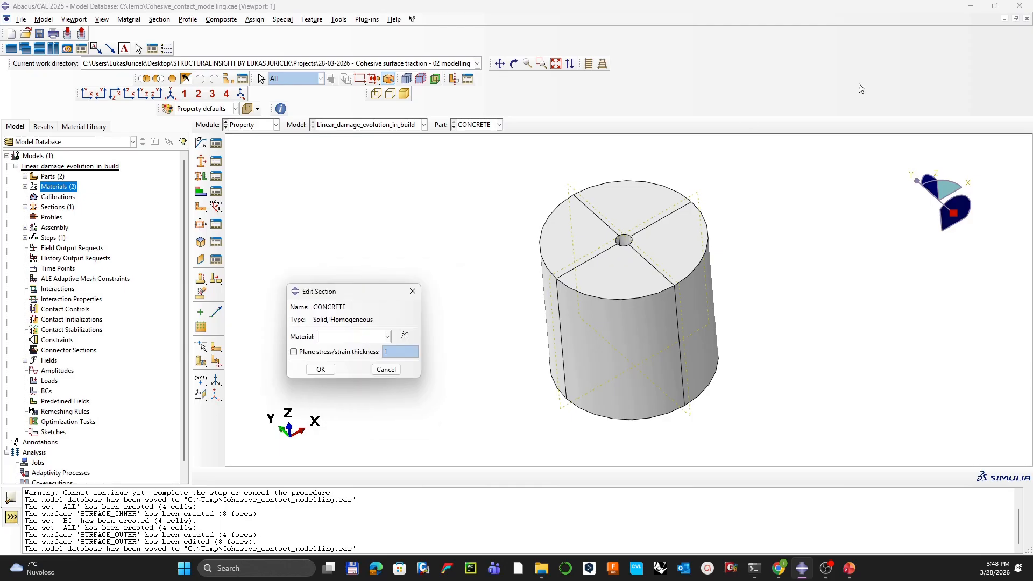
pyautogui.click(350, 339)
pyautogui.click(350, 358)
pyautogui.click(320, 370)
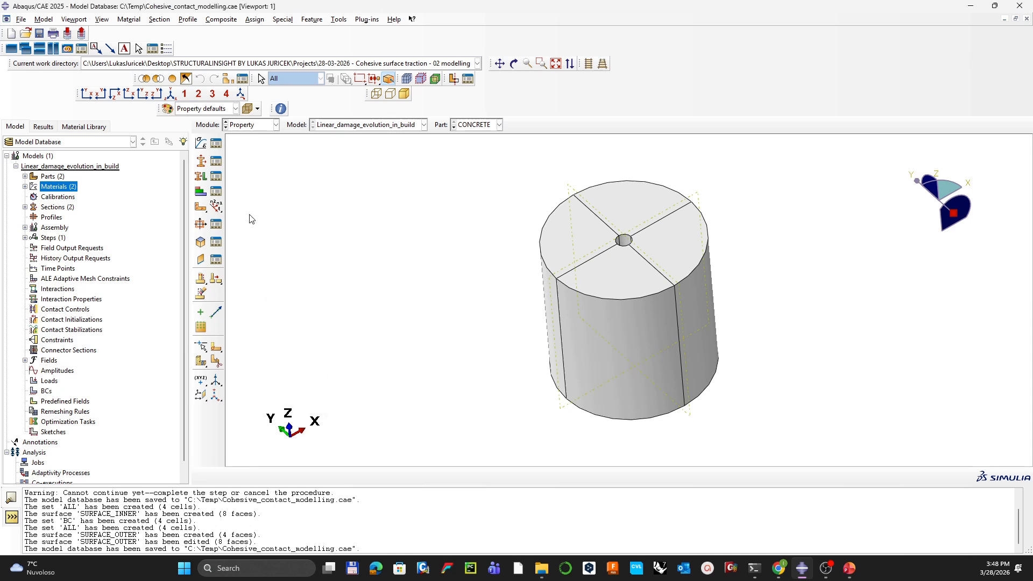
# Step: Assign the CONCRETE section to the part's ALL set and check the cylinder is coloured
pyautogui.click(199, 180)
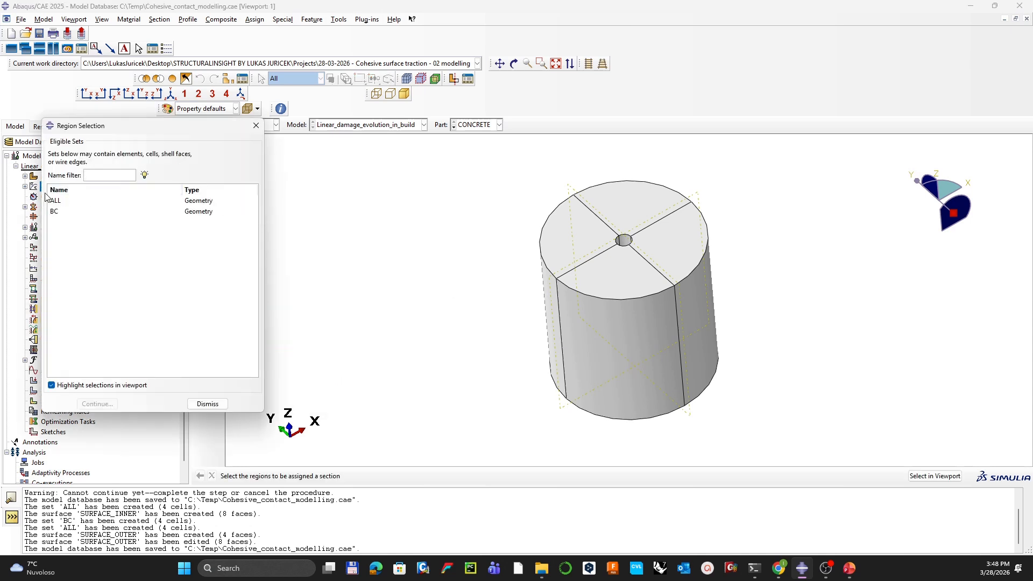
pyautogui.click(60, 204)
pyautogui.click(97, 403)
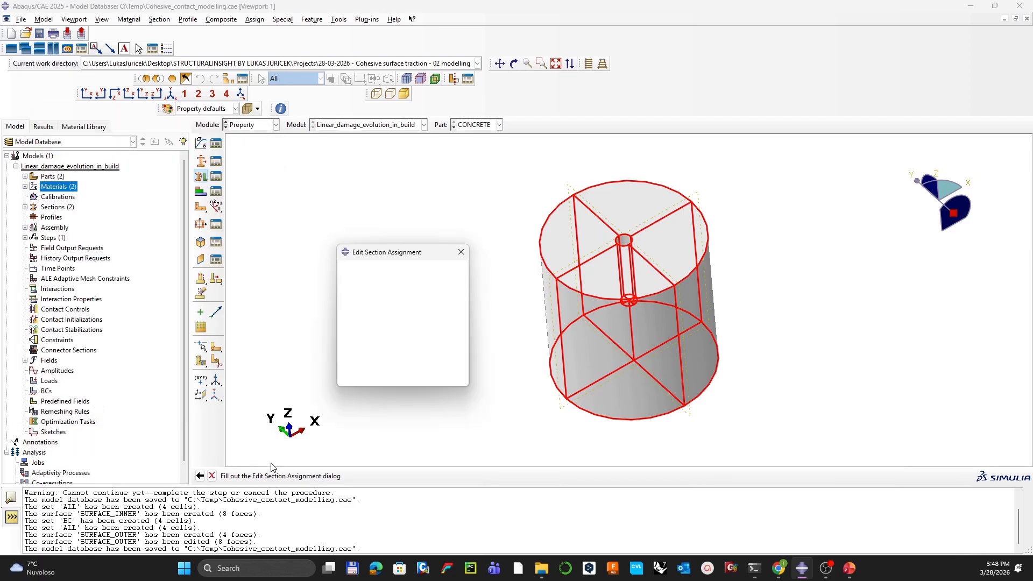
pyautogui.click(416, 311)
pyautogui.click(398, 333)
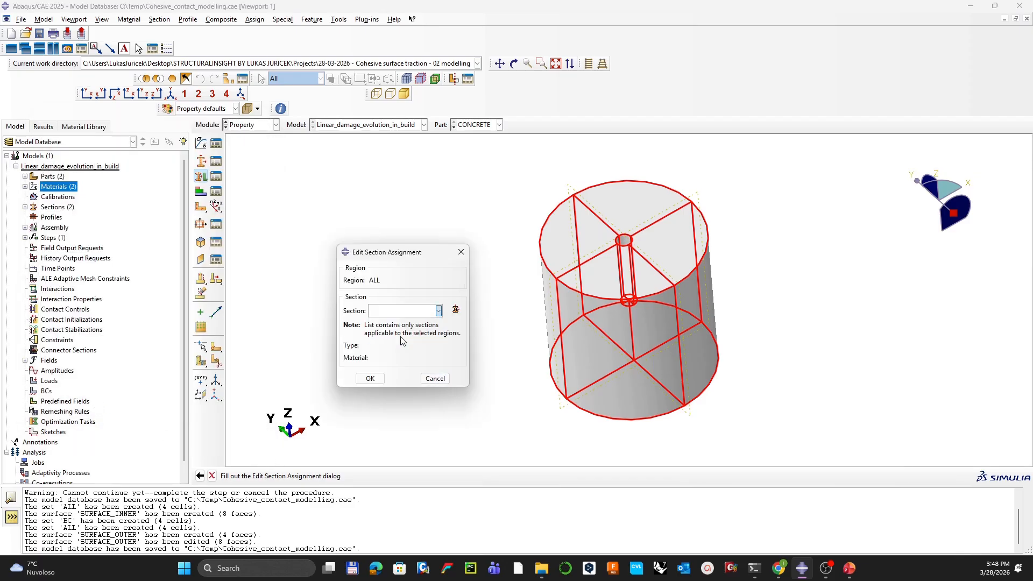
pyautogui.click(370, 378)
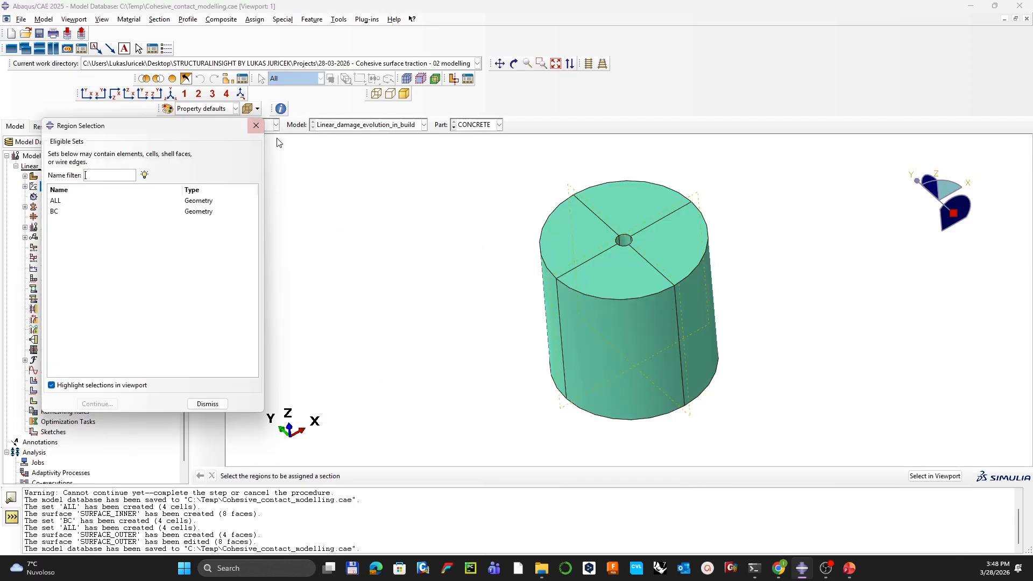
pyautogui.click(256, 125)
pyautogui.moveTo(616, 253); pyautogui.dragTo(627, 309)
pyautogui.press('Escape')
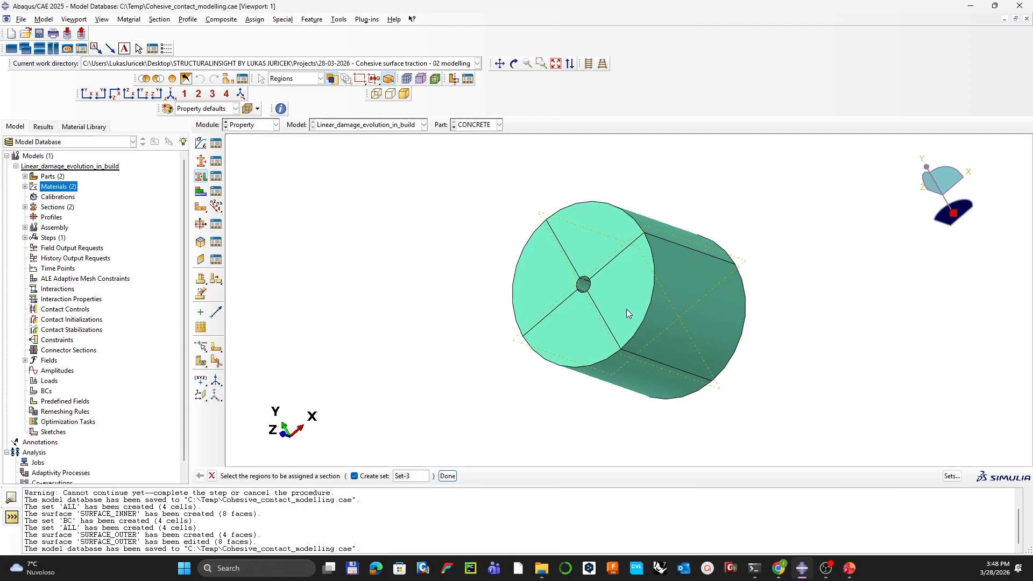
pyautogui.keyDown('ctrl'); pyautogui.keyDown('alt'); pyautogui.moveTo(759, 292); pyautogui.dragTo(631, 278); pyautogui.keyUp('alt'); pyautogui.keyUp('ctrl')
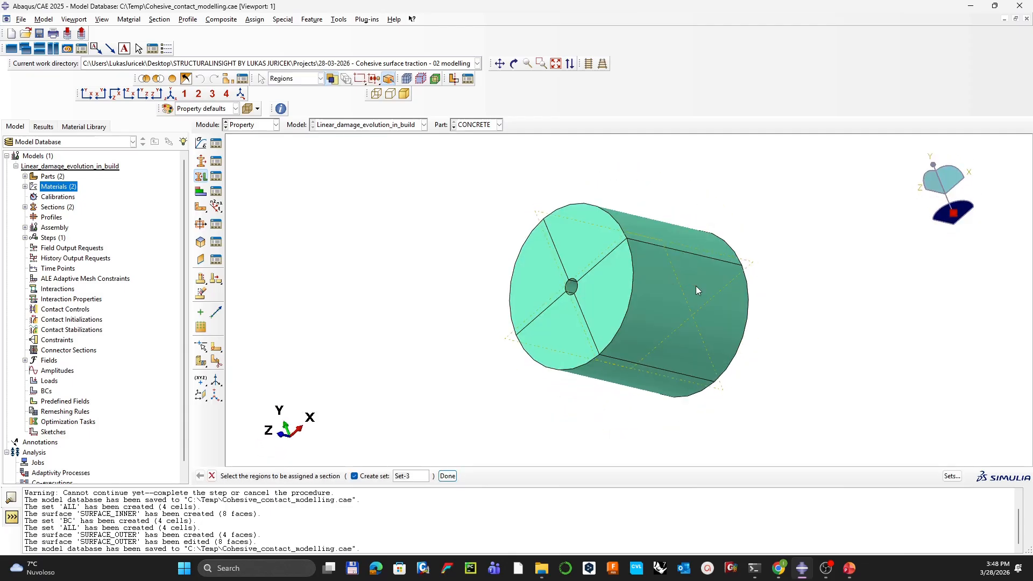
pyautogui.keyDown('ctrl'); pyautogui.keyDown('alt'); pyautogui.moveTo(580, 295); pyautogui.dragTo(549, 281); pyautogui.keyUp('alt'); pyautogui.keyUp('ctrl')
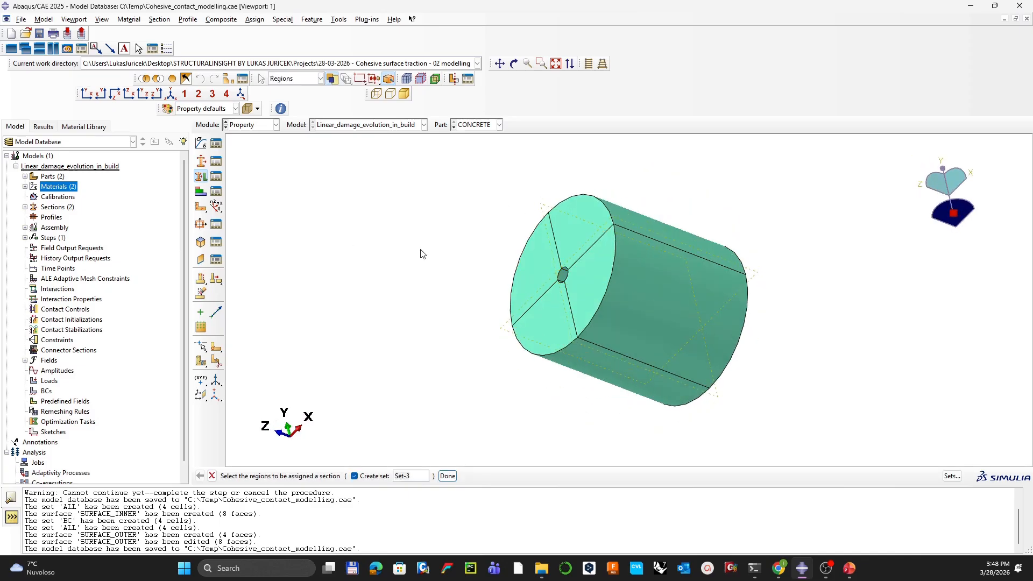
pyautogui.keyDown('ctrl'); pyautogui.keyDown('alt'); pyautogui.moveTo(497, 274); pyautogui.dragTo(533, 293); pyautogui.keyUp('alt'); pyautogui.keyUp('ctrl')
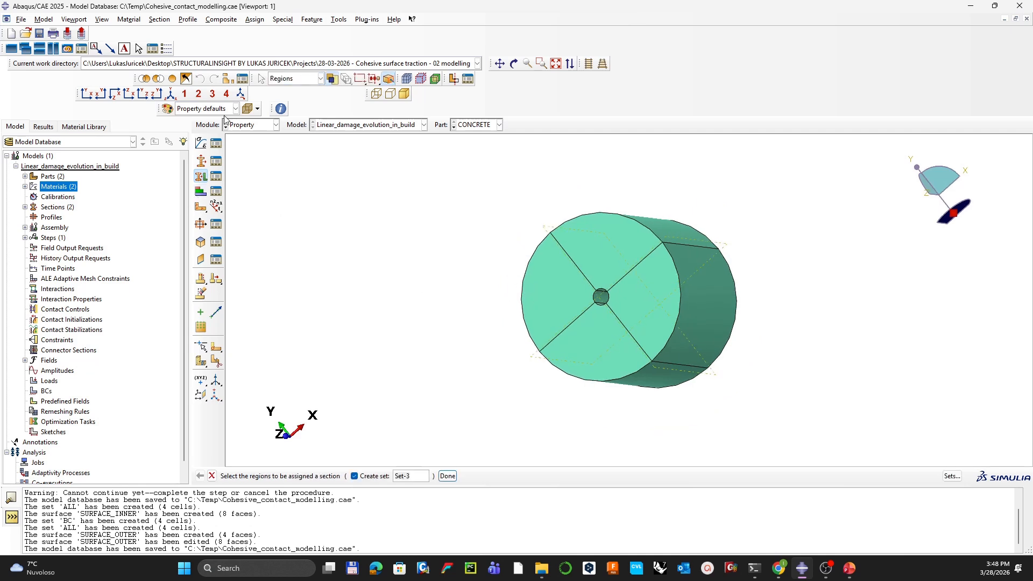
pyautogui.click(245, 125)
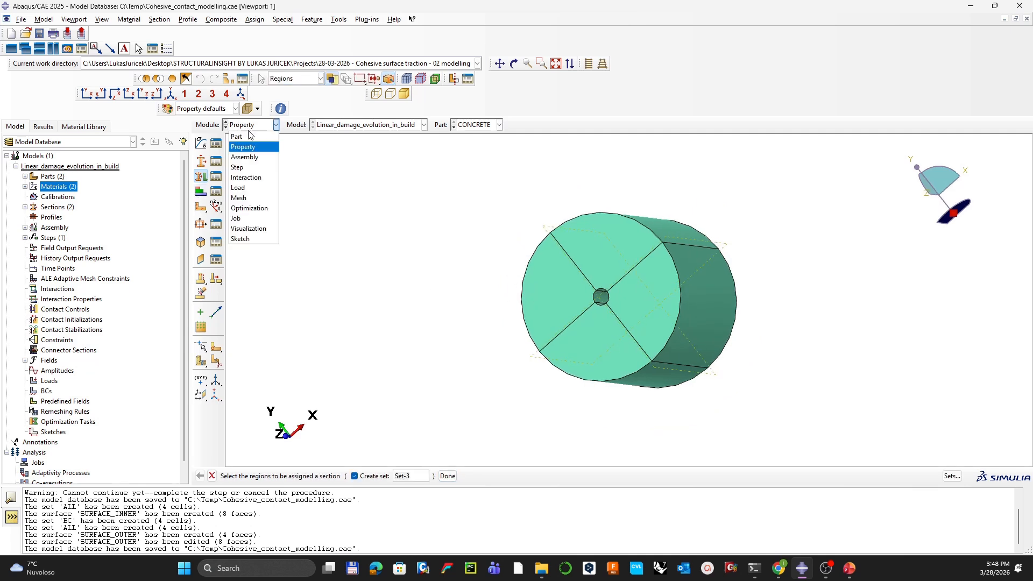
# Step: In the Assembly module, instance CONCRETE and REBAR with Auto-offset from other instances enabled
pyautogui.click(251, 157)
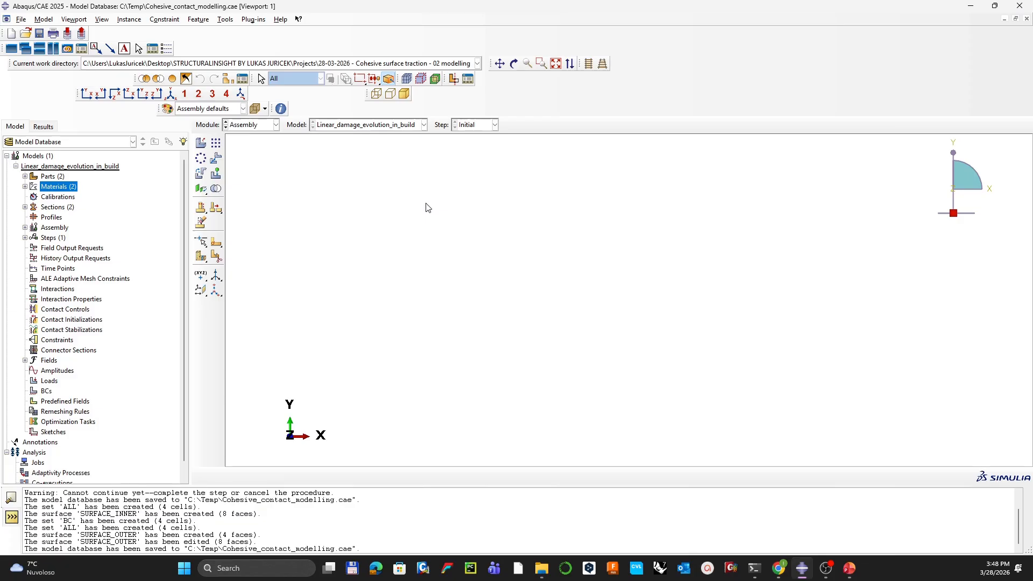
pyautogui.click(201, 143)
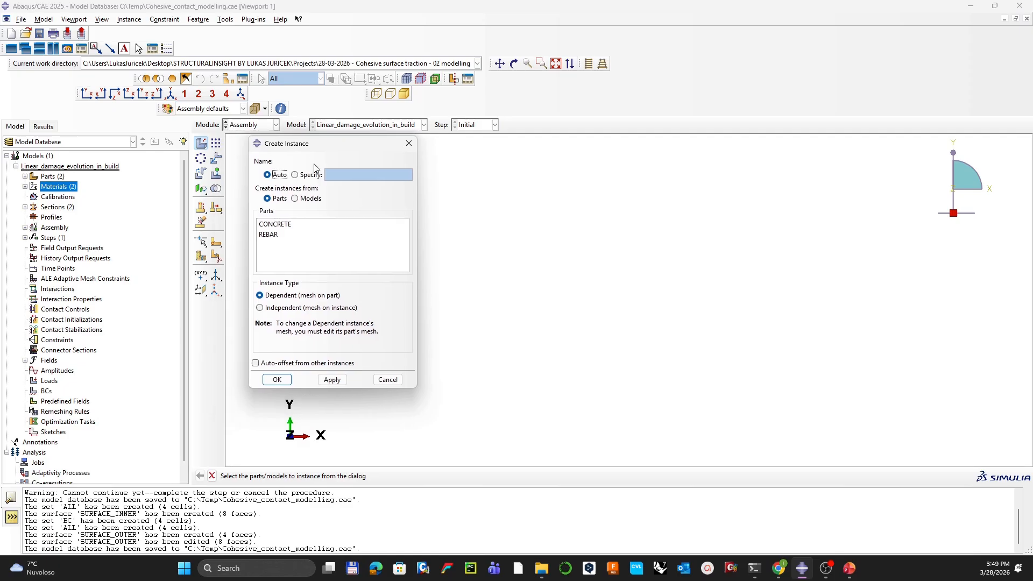
pyautogui.click(281, 226)
pyautogui.keyDown('shift'); pyautogui.click(281, 237); pyautogui.keyUp('shift')
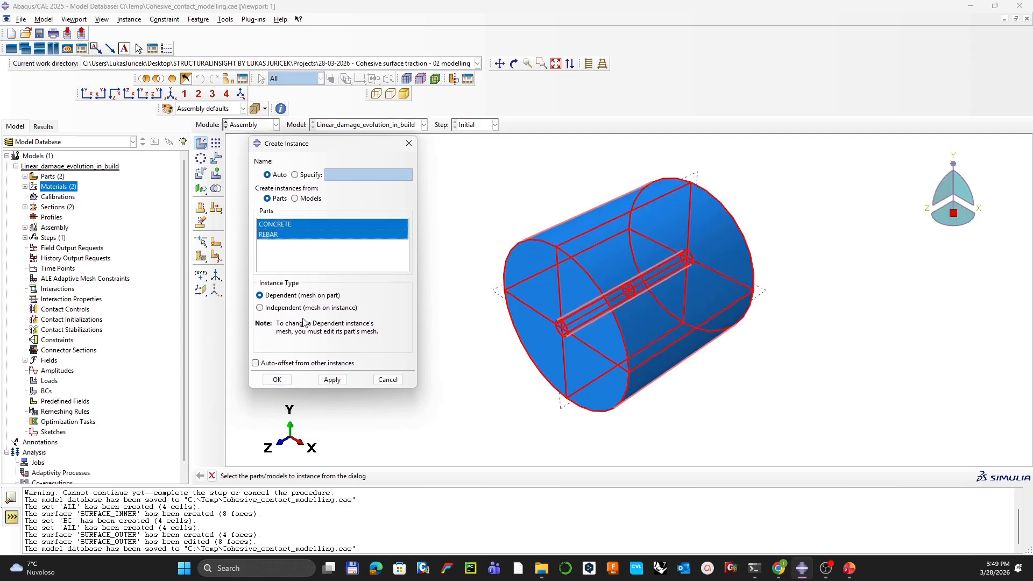
pyautogui.click(284, 363)
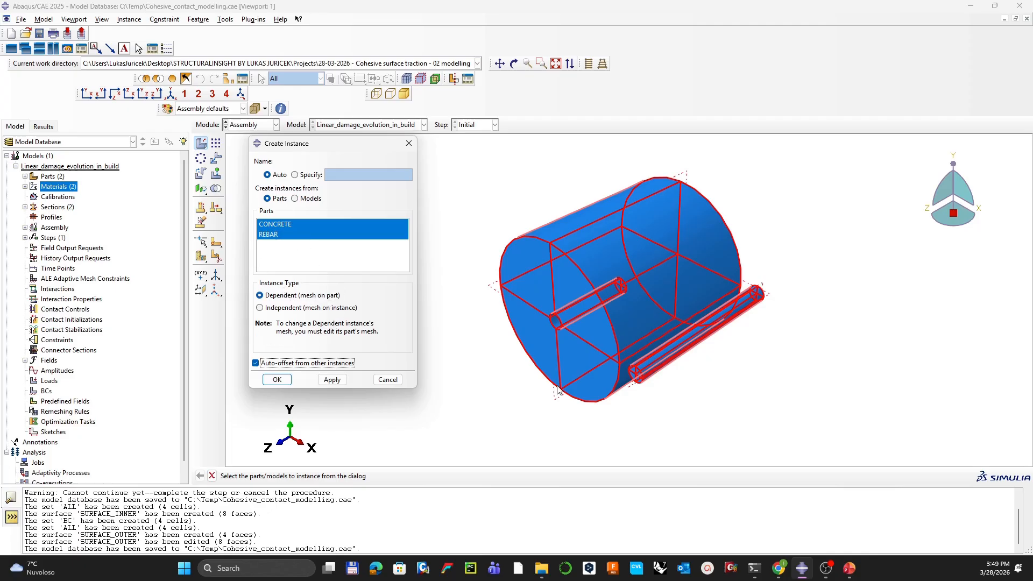
pyautogui.click(277, 379)
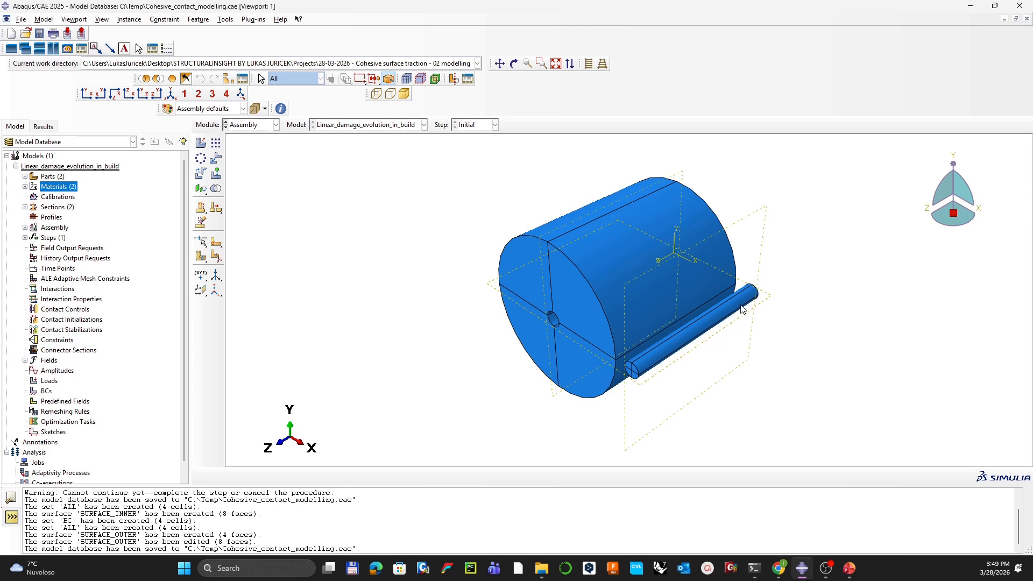
# Step: Colour the model by part instance, then by part, and inspect the rebar
pyautogui.click(231, 108)
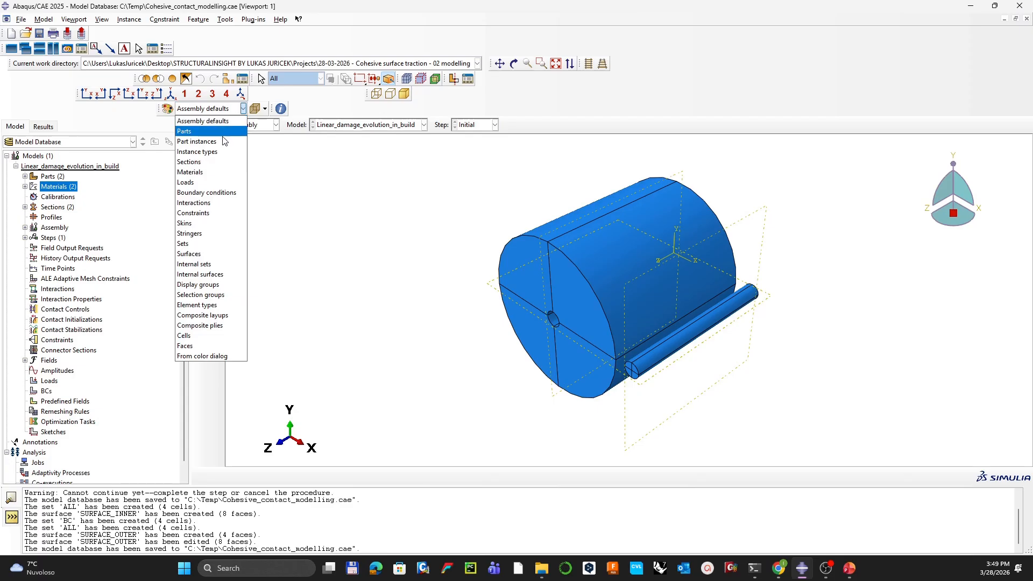
pyautogui.click(222, 139)
pyautogui.click(215, 109)
pyautogui.click(213, 129)
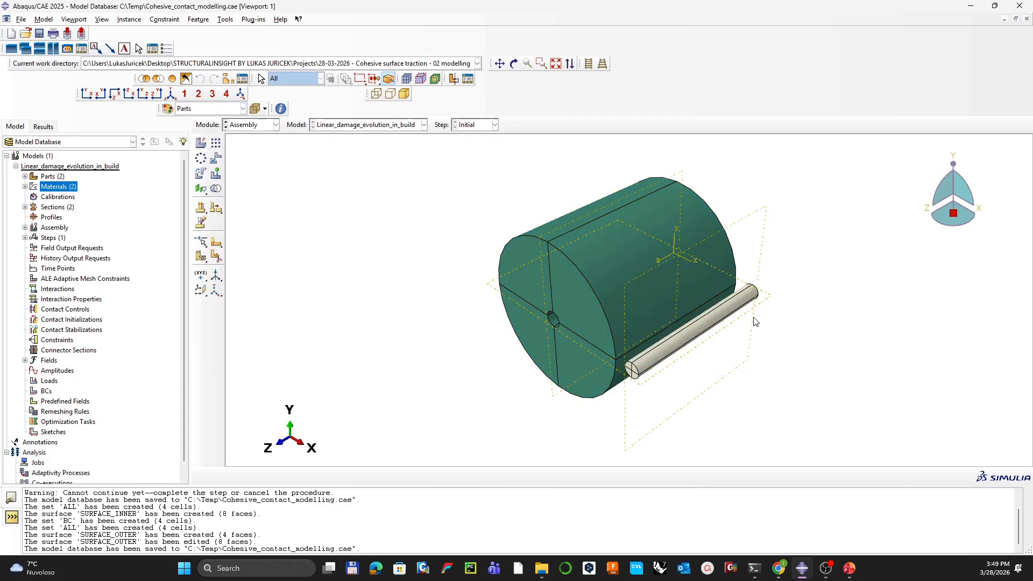
pyautogui.moveTo(789, 317)
pyautogui.keyDown('ctrl'); pyautogui.keyDown('alt'); pyautogui.mouseDown()
pyautogui.moveTo(615, 308)
pyautogui.moveTo(775, 312)
pyautogui.mouseUp(); pyautogui.keyUp('alt'); pyautogui.keyUp('ctrl')
pyautogui.keyDown('ctrl'); pyautogui.keyDown('alt'); pyautogui.moveTo(611, 281); pyautogui.dragTo(633, 254); pyautogui.keyUp('alt'); pyautogui.keyUp('ctrl')
pyautogui.keyDown('ctrl'); pyautogui.keyDown('alt'); pyautogui.moveTo(738, 288); pyautogui.dragTo(705, 289); pyautogui.keyUp('alt'); pyautogui.keyUp('ctrl')
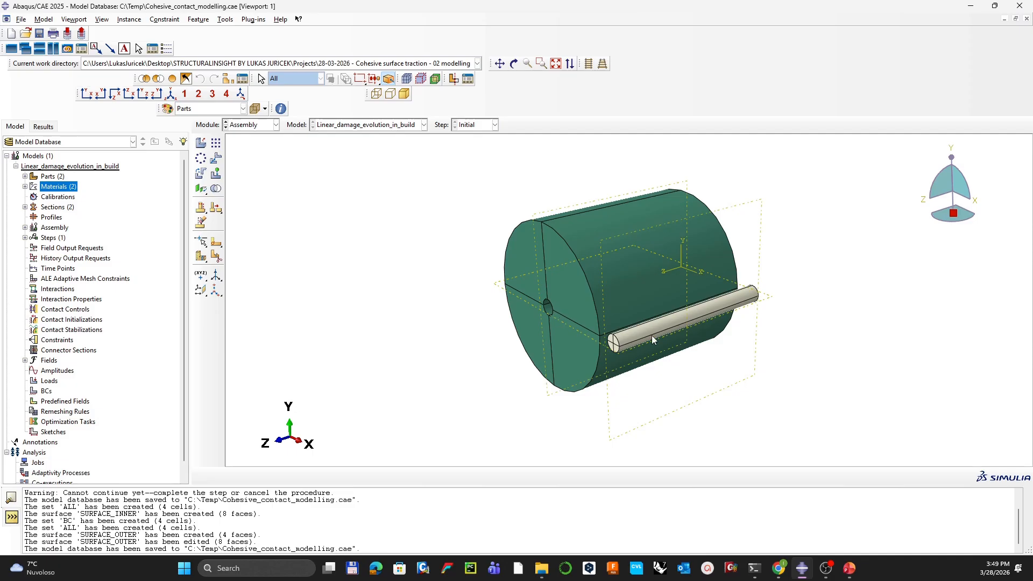
# Step: Translate REBAR-1 by -123.2, 0, 200 so its end sits in the cylinder's top hole
pyautogui.click(222, 157)
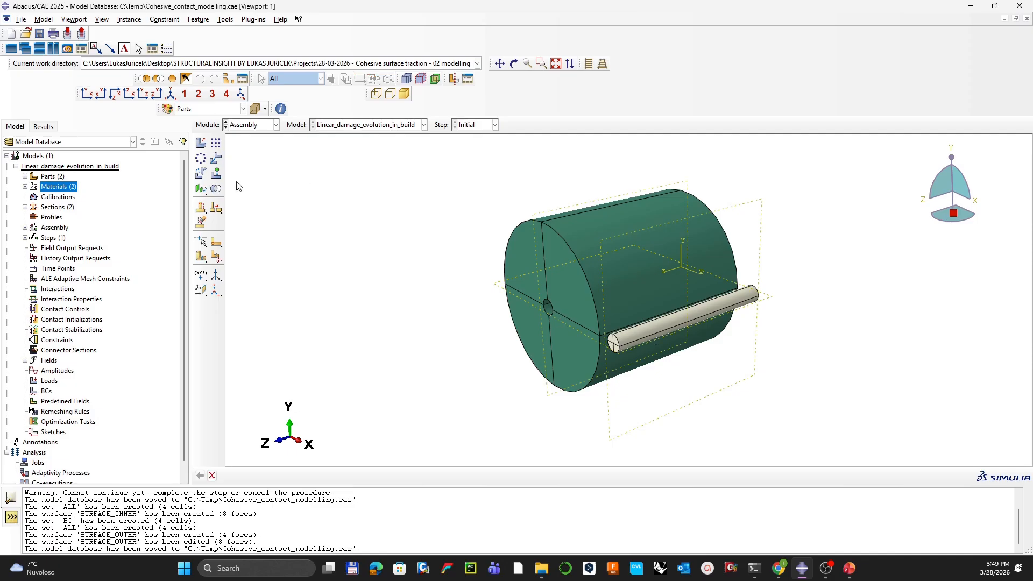
pyautogui.click(679, 321)
pyautogui.middleClick(857, 356)
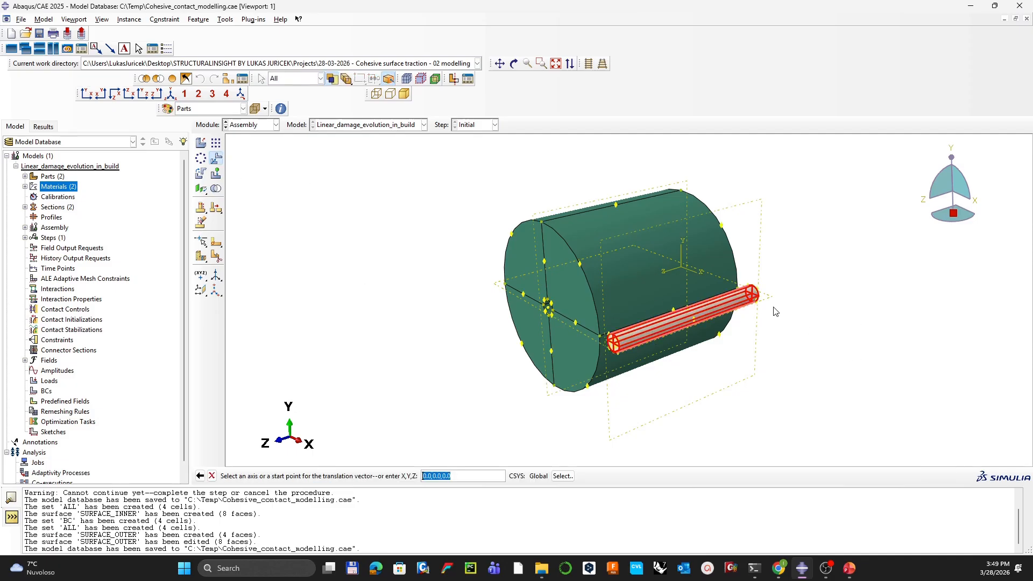
pyautogui.keyDown('ctrl'); pyautogui.keyDown('alt'); pyautogui.moveTo(774, 295); pyautogui.dragTo(576, 344); pyautogui.keyUp('alt'); pyautogui.keyUp('ctrl')
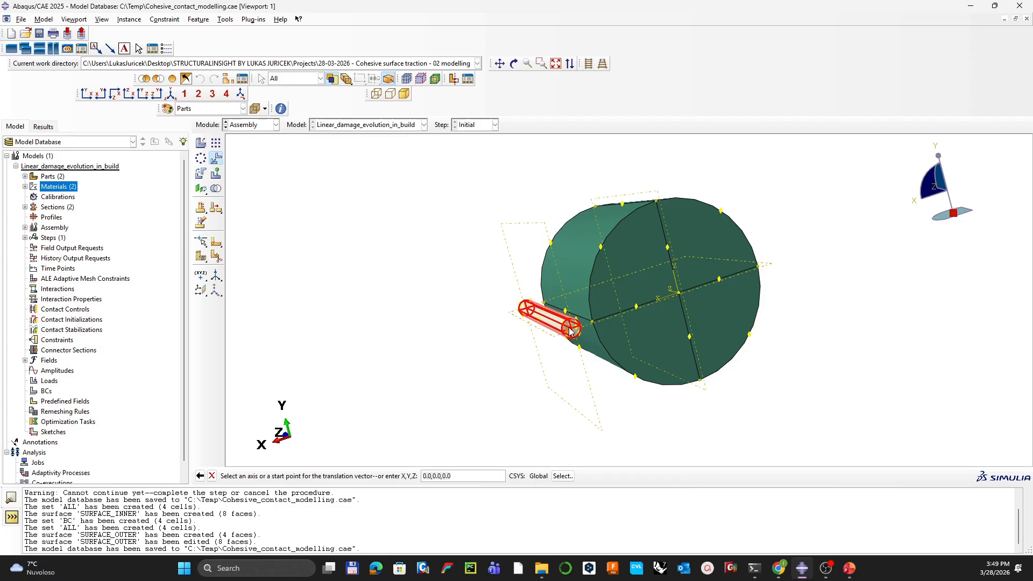
pyautogui.scroll(5, 567, 336)
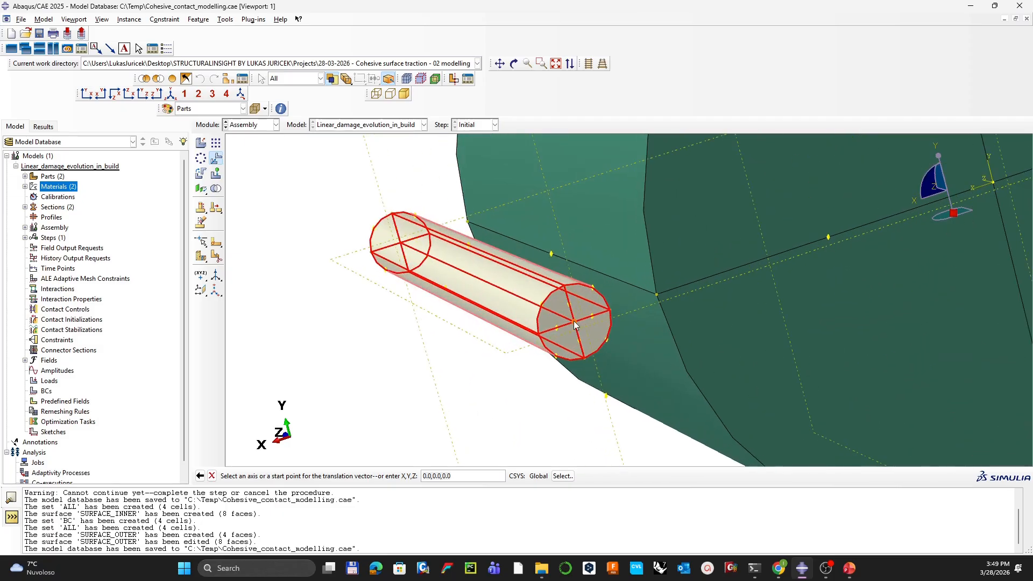
pyautogui.keyDown('ctrl'); pyautogui.keyDown('alt'); pyautogui.moveTo(574, 324); pyautogui.dragTo(768, 309); pyautogui.keyUp('alt'); pyautogui.keyUp('ctrl')
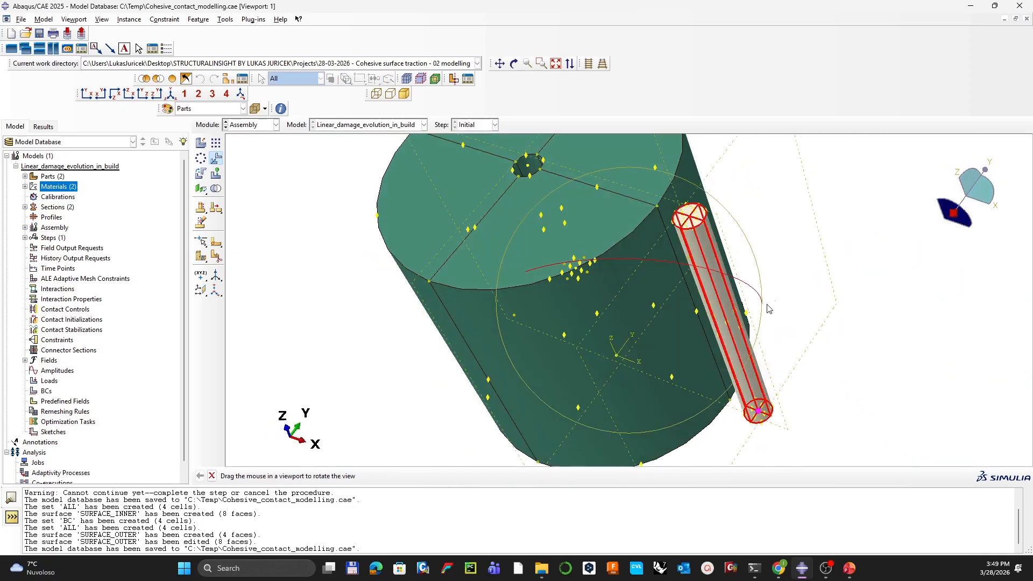
pyautogui.click(527, 166)
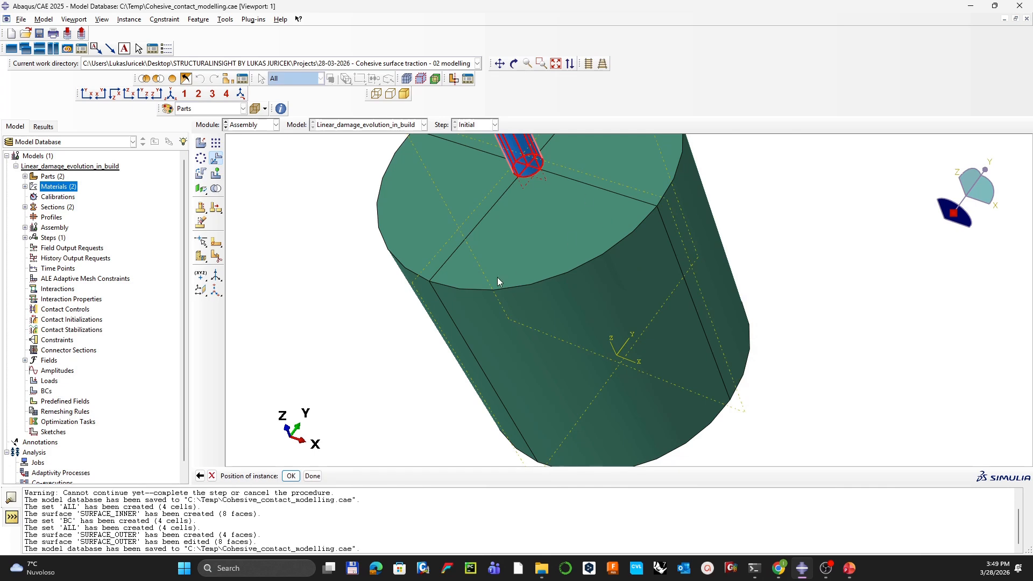
pyautogui.middleClick(408, 366)
pyautogui.scroll(5, 596, 217)
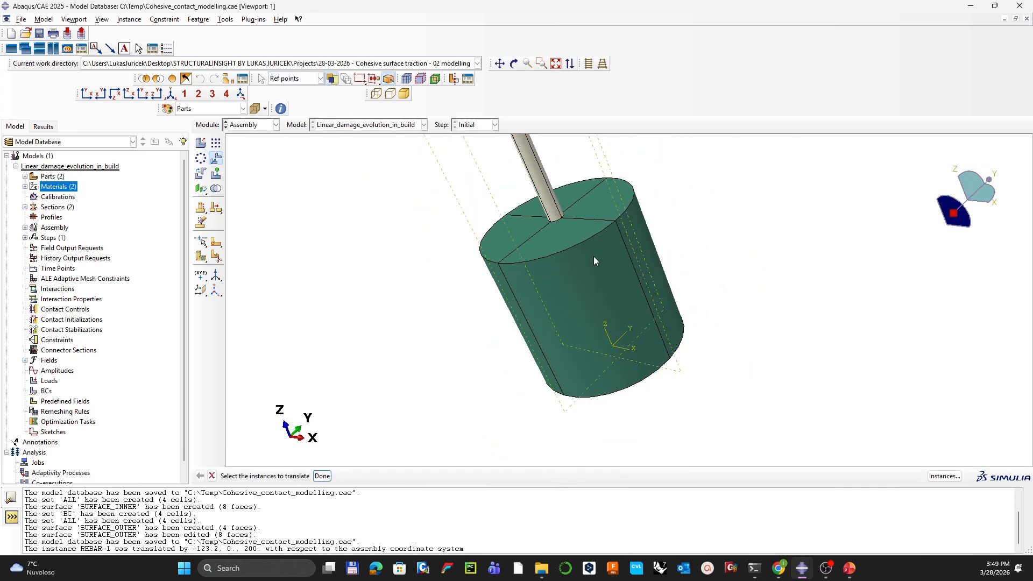
pyautogui.keyDown('ctrl'); pyautogui.keyDown('alt'); pyautogui.moveTo(711, 323); pyautogui.dragTo(592, 275); pyautogui.keyUp('alt'); pyautogui.keyUp('ctrl')
pyautogui.keyDown('ctrl'); pyautogui.keyDown('alt'); pyautogui.moveTo(553, 246); pyautogui.dragTo(516, 363, button='middle'); pyautogui.keyUp('alt'); pyautogui.keyUp('ctrl')
pyautogui.keyDown('ctrl'); pyautogui.keyDown('alt'); pyautogui.moveTo(590, 238); pyautogui.dragTo(445, 277); pyautogui.keyUp('alt'); pyautogui.keyUp('ctrl')
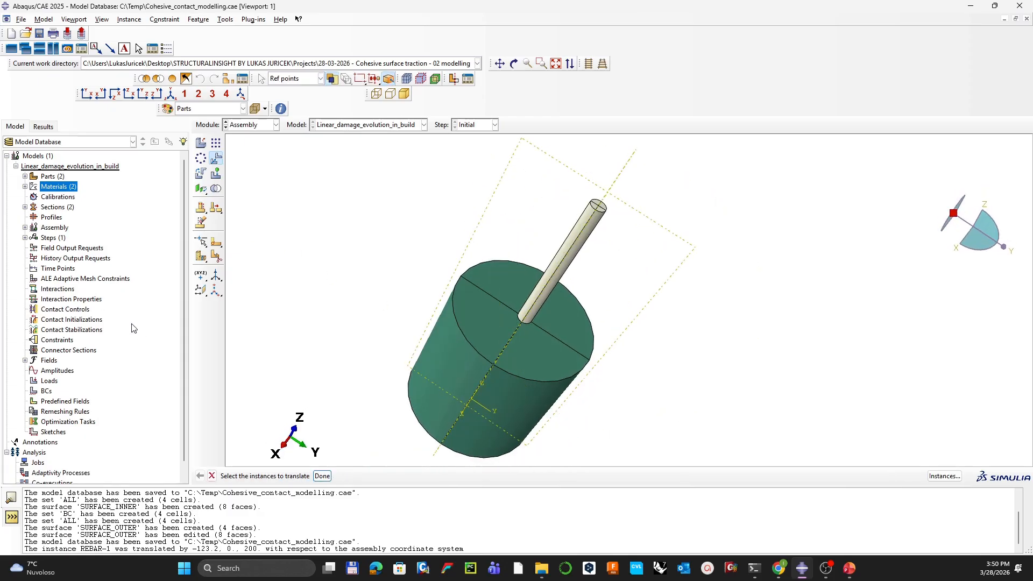
# Step: Expand the assembly's Instances and Surfaces and highlight REBAR-1.SURFACE_OUTER
pyautogui.click(25, 227)
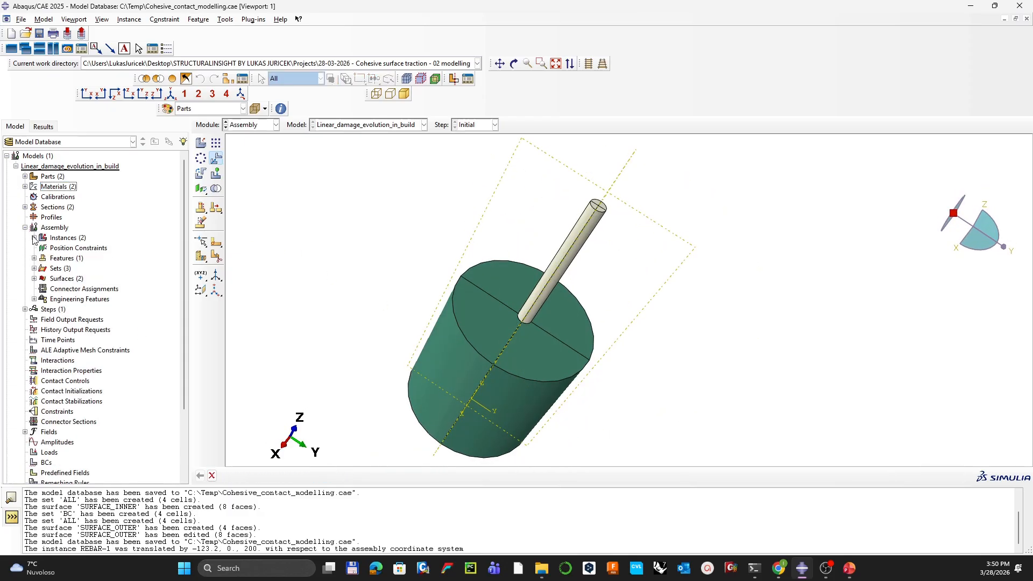
pyautogui.click(34, 238)
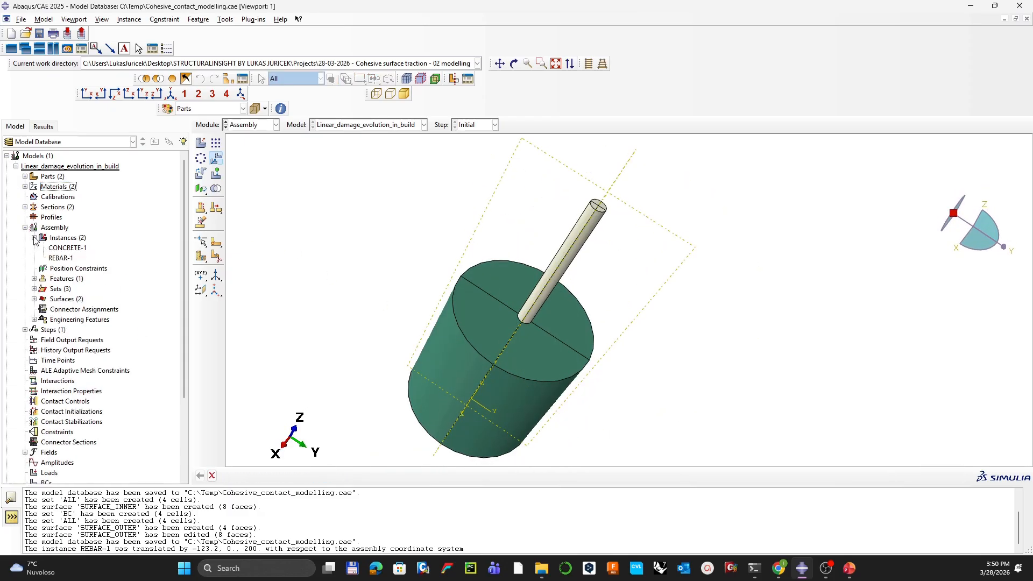
pyautogui.click(34, 299)
pyautogui.click(70, 320)
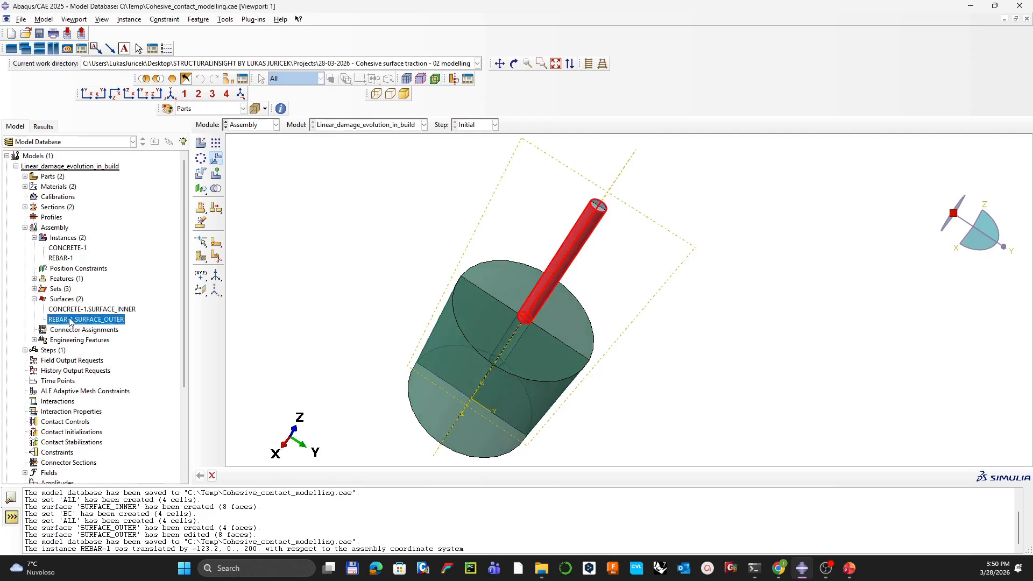
# Step: Rotate the assembly to inspect the rebar in the cylinder, then clear the highlight and cancel the pending move
pyautogui.keyDown('ctrl'); pyautogui.keyDown('alt'); pyautogui.moveTo(445, 214); pyautogui.dragTo(553, 289); pyautogui.keyUp('alt'); pyautogui.keyUp('ctrl')
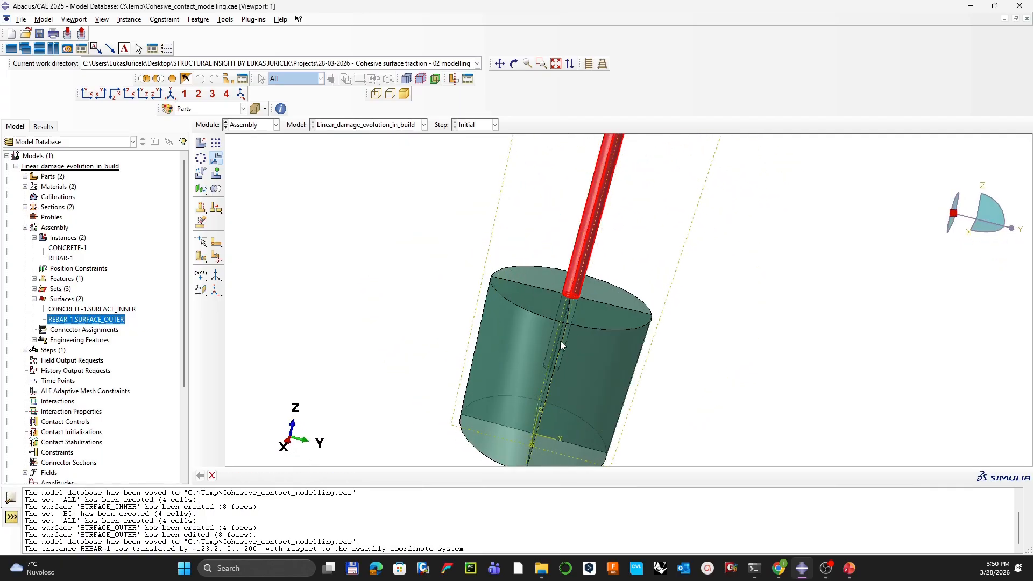
pyautogui.keyDown('ctrl'); pyautogui.keyDown('alt'); pyautogui.moveTo(560, 340); pyautogui.dragTo(576, 312, button='middle'); pyautogui.keyUp('alt'); pyautogui.keyUp('ctrl')
pyautogui.scroll(4, 600, 293)
pyautogui.keyDown('ctrl'); pyautogui.keyDown('alt'); pyautogui.moveTo(611, 279); pyautogui.dragTo(574, 289); pyautogui.keyUp('alt'); pyautogui.keyUp('ctrl')
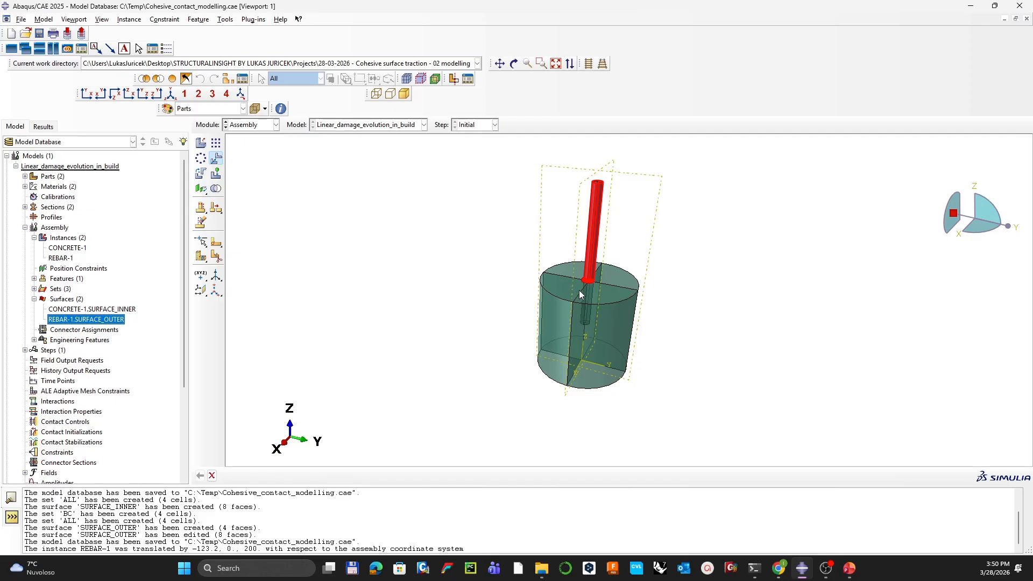
pyautogui.keyDown('ctrl'); pyautogui.keyDown('alt'); pyautogui.moveTo(579, 290); pyautogui.dragTo(619, 256); pyautogui.keyUp('alt'); pyautogui.keyUp('ctrl')
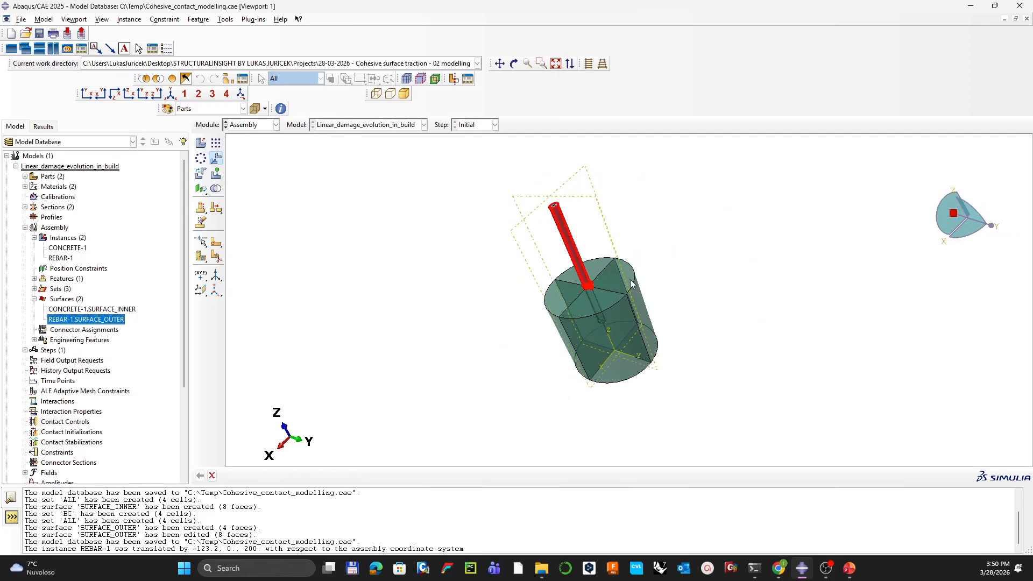
pyautogui.keyDown('ctrl'); pyautogui.keyDown('alt'); pyautogui.moveTo(630, 280); pyautogui.dragTo(639, 292, button='middle'); pyautogui.keyUp('alt'); pyautogui.keyUp('ctrl')
pyautogui.keyDown('ctrl'); pyautogui.keyDown('alt'); pyautogui.moveTo(627, 271); pyautogui.dragTo(606, 289); pyautogui.keyUp('alt'); pyautogui.keyUp('ctrl')
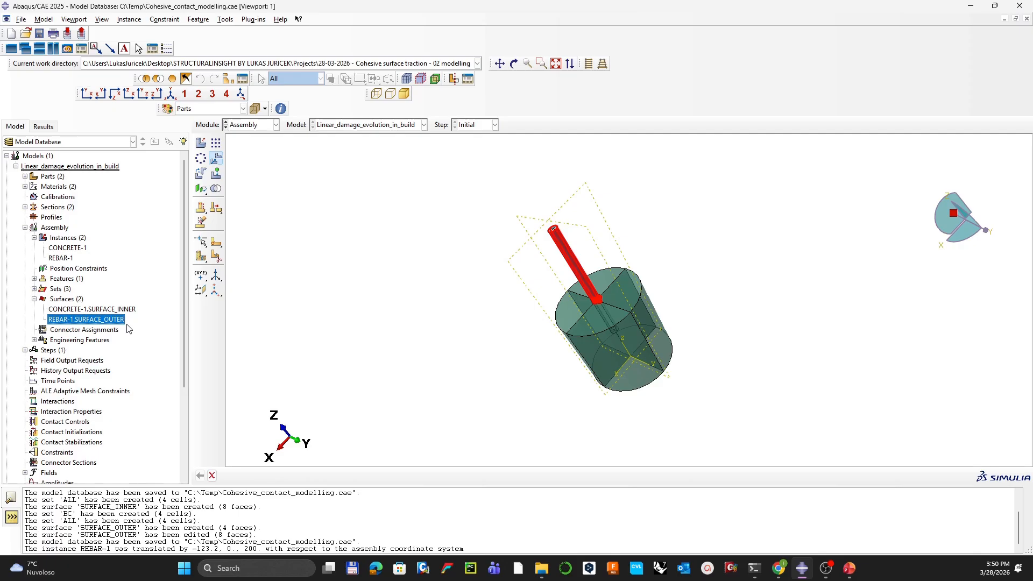
pyautogui.click(322, 290)
pyautogui.click(216, 160)
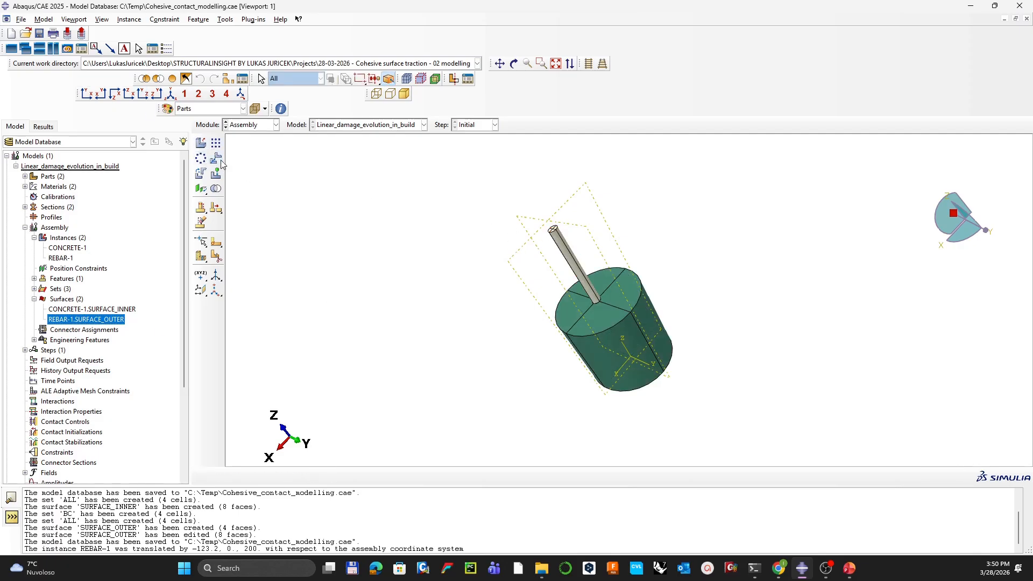
# Step: Translate REBAR-1 from 0,0,0 to 0,0,-100 to sink it into the concrete
pyautogui.click(215, 158)
pyautogui.click(574, 251)
pyautogui.middleClick(737, 238)
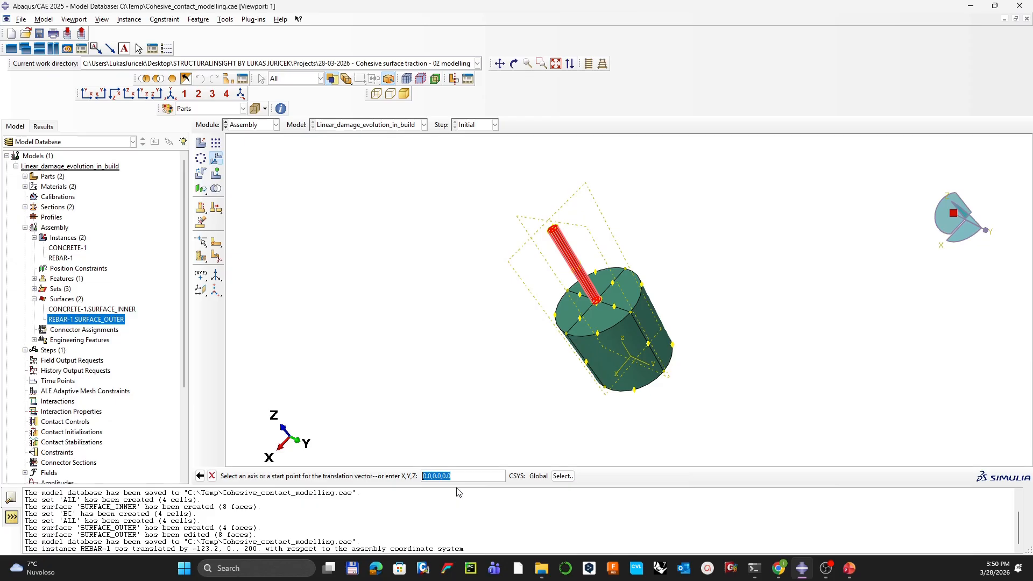
pyautogui.press('Return')
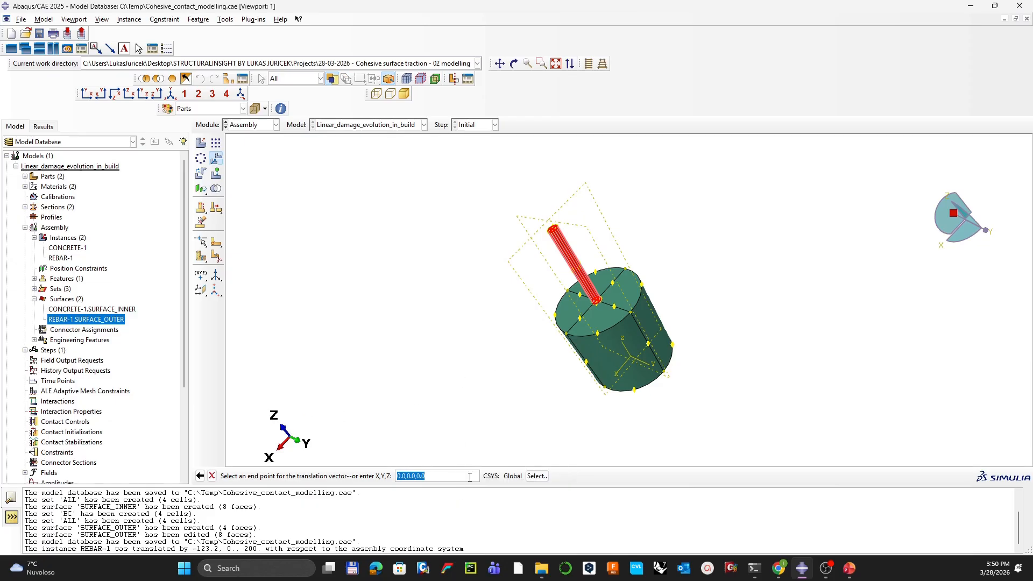
pyautogui.write('0,0,-100')
pyautogui.press('Return')
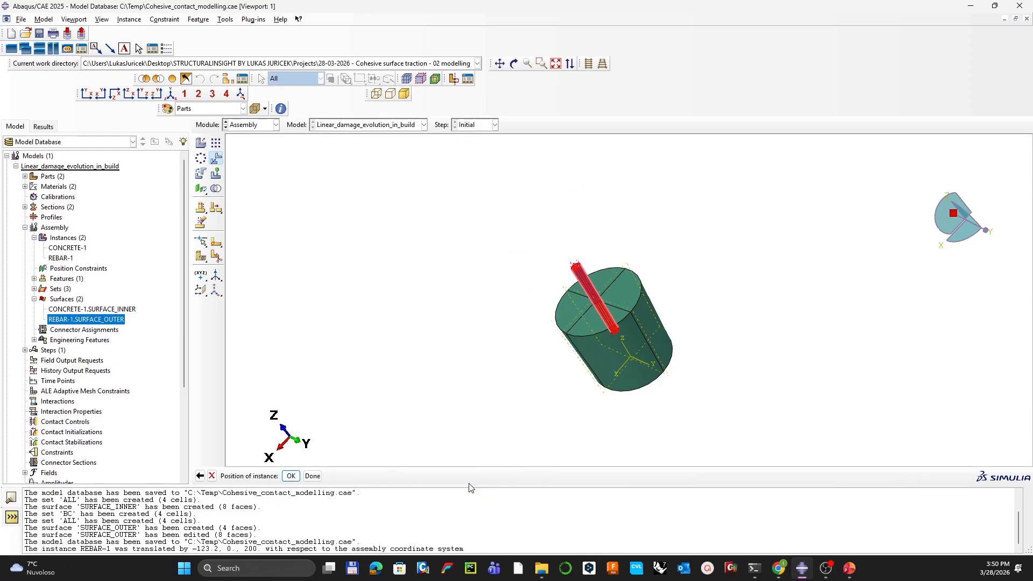
pyautogui.click(291, 476)
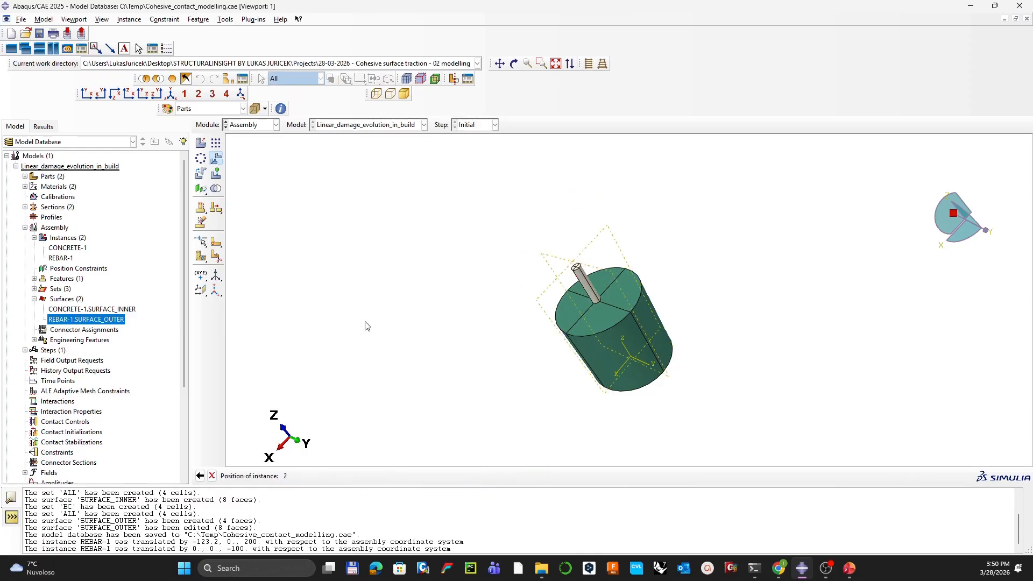
# Step: Turn on View Cut and rotate the sectioned model to inspect the embedded rebar end
pyautogui.keyDown('ctrl'); pyautogui.keyDown('alt'); pyautogui.moveTo(520, 259); pyautogui.dragTo(608, 186); pyautogui.keyUp('alt'); pyautogui.keyUp('ctrl')
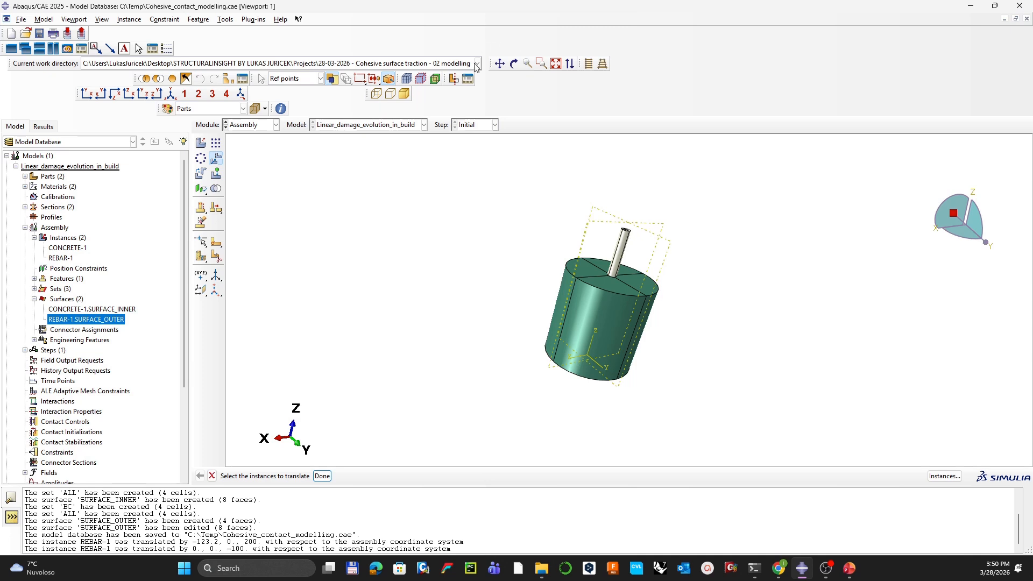
pyautogui.click(454, 79)
pyautogui.keyDown('ctrl'); pyautogui.keyDown('alt'); pyautogui.moveTo(609, 324); pyautogui.dragTo(664, 313); pyautogui.keyUp('alt'); pyautogui.keyUp('ctrl')
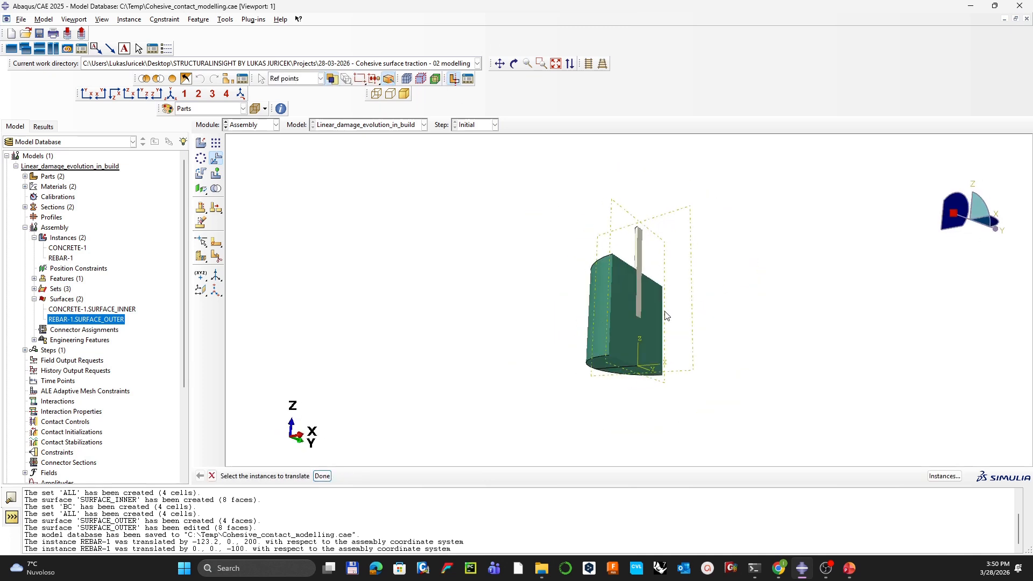
pyautogui.scroll(4, 647, 313)
pyautogui.scroll(-8, 643, 324)
pyautogui.scroll(-4, 629, 319)
pyautogui.keyDown('ctrl'); pyautogui.keyDown('alt'); pyautogui.moveTo(591, 302); pyautogui.dragTo(641, 294); pyautogui.keyUp('alt'); pyautogui.keyUp('ctrl')
pyautogui.scroll(-7, 635, 331)
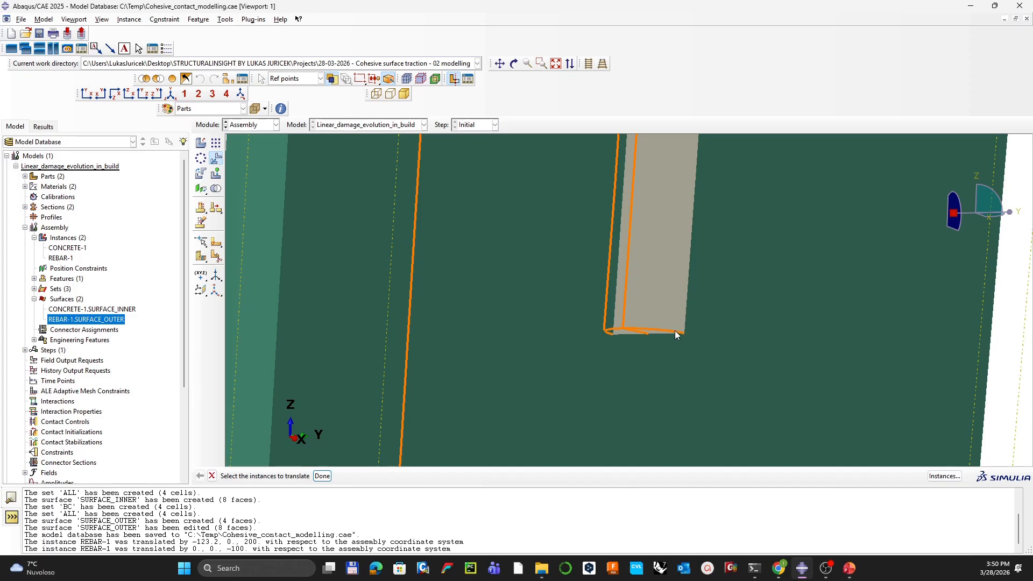
pyautogui.scroll(5, 663, 323)
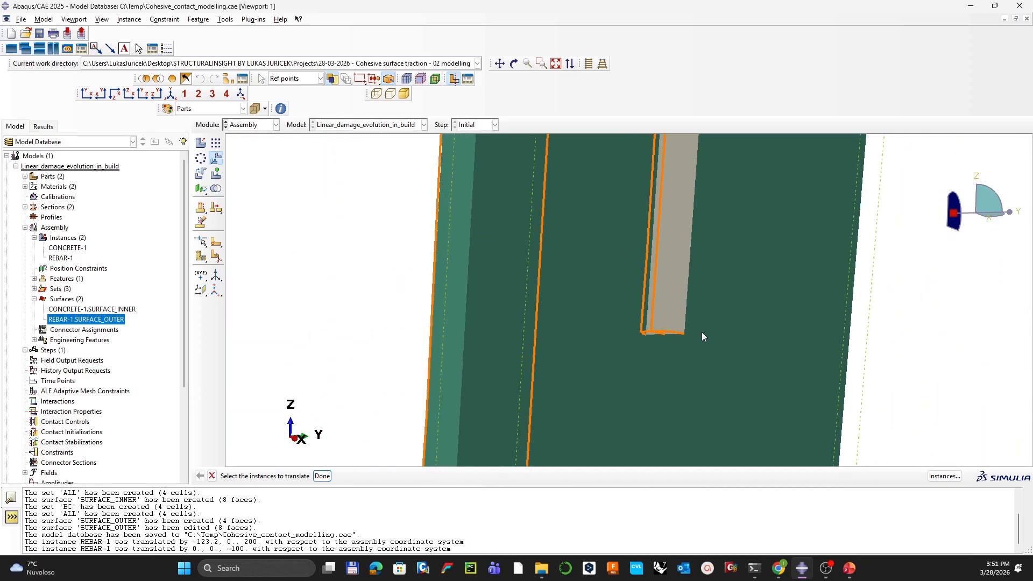
pyautogui.keyDown('ctrl'); pyautogui.keyDown('alt'); pyautogui.moveTo(751, 333); pyautogui.dragTo(629, 241); pyautogui.keyUp('alt'); pyautogui.keyUp('ctrl')
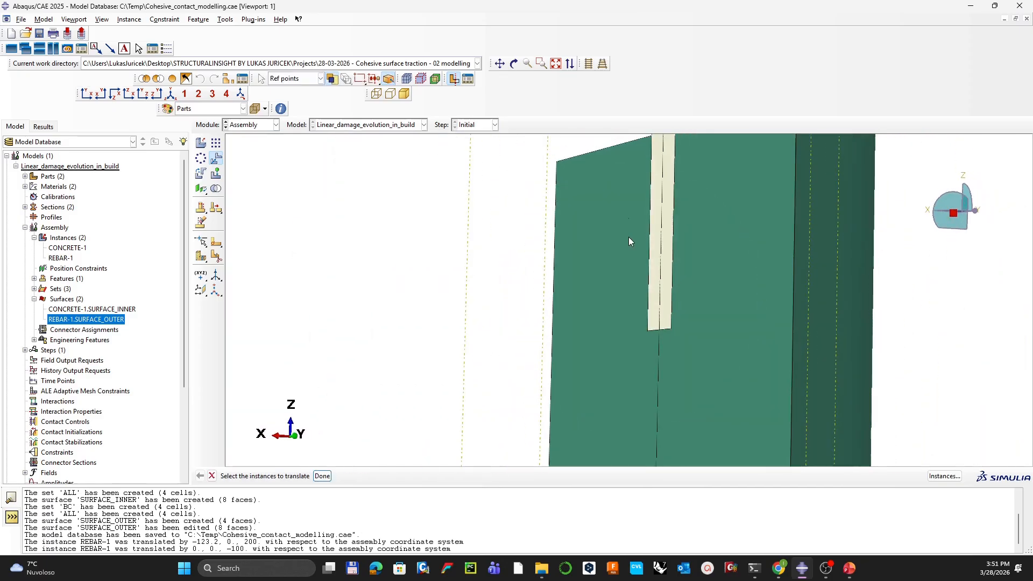
pyautogui.keyDown('ctrl'); pyautogui.keyDown('alt'); pyautogui.moveTo(659, 305); pyautogui.dragTo(463, 263); pyautogui.keyUp('alt'); pyautogui.keyUp('ctrl')
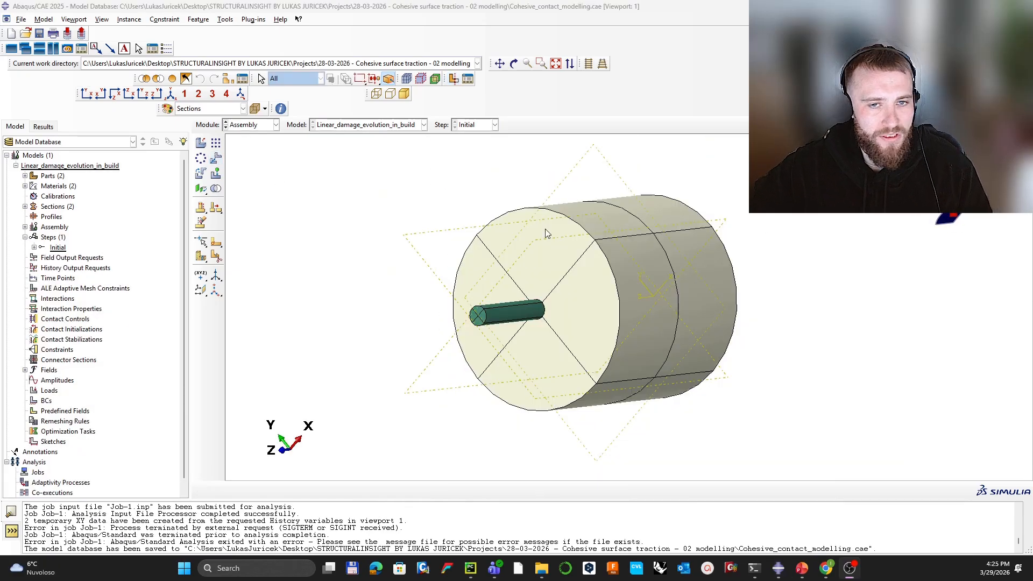
# Step: Switch the module to Interaction, passing through the Step module
pyautogui.keyDown('ctrl'); pyautogui.keyDown('alt'); pyautogui.moveTo(654, 294); pyautogui.dragTo(605, 274); pyautogui.keyUp('alt'); pyautogui.keyUp('ctrl')
pyautogui.click(256, 128)
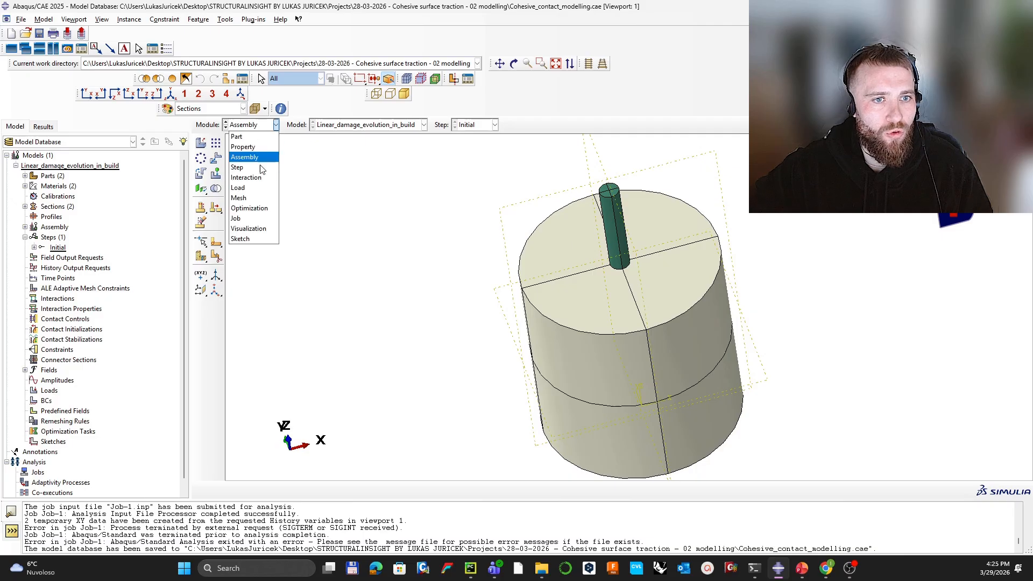
pyautogui.click(258, 169)
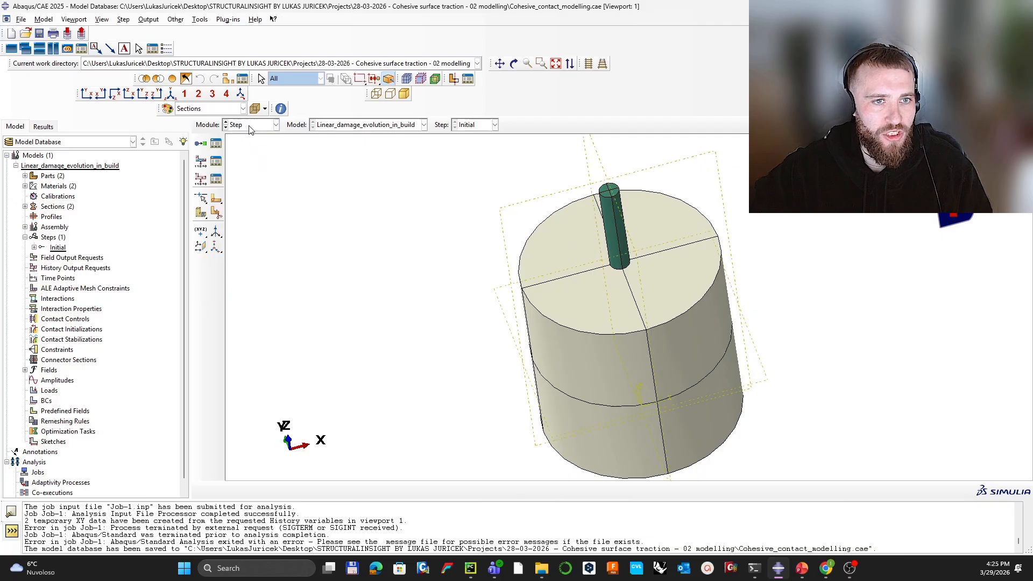
pyautogui.click(250, 127)
pyautogui.click(249, 178)
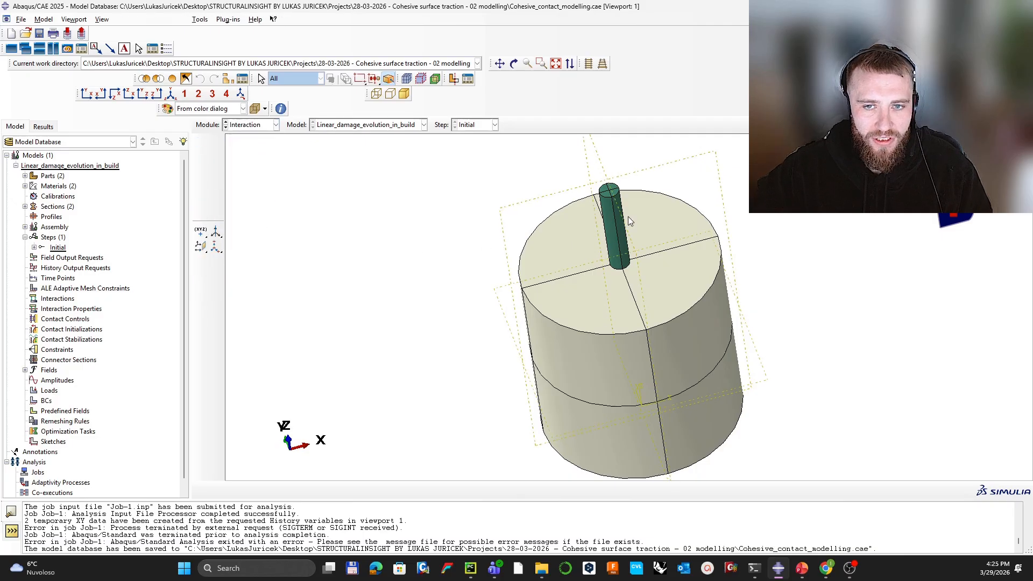
# Step: Place reference point RP-1 at the centre of the rebar's exposed end face
pyautogui.keyDown('ctrl'); pyautogui.keyDown('alt'); pyautogui.moveTo(620, 202); pyautogui.dragTo(501, 237); pyautogui.keyUp('alt'); pyautogui.keyUp('ctrl')
pyautogui.click(199, 286)
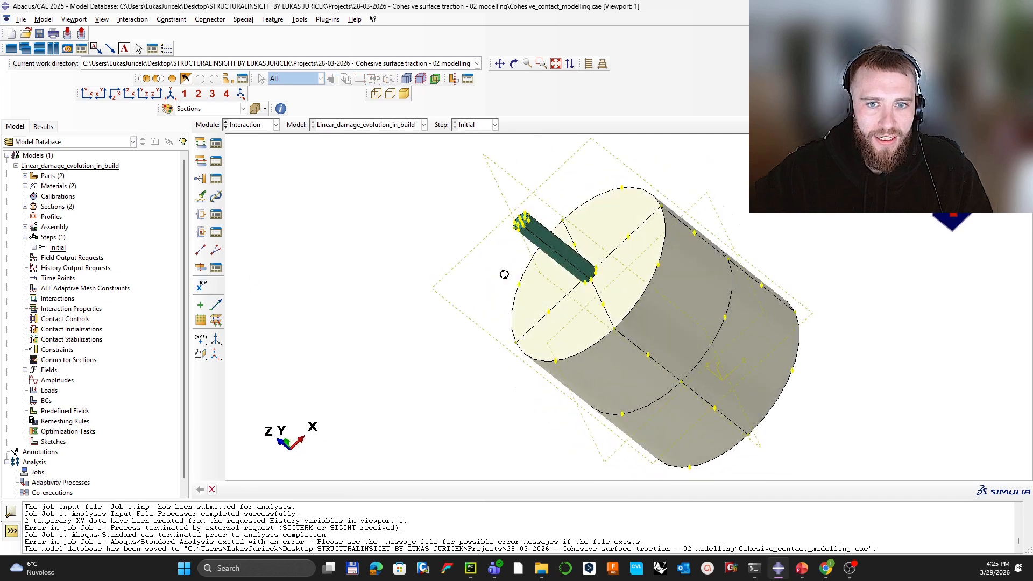
pyautogui.keyDown('ctrl'); pyautogui.keyDown('alt'); pyautogui.moveTo(506, 272); pyautogui.dragTo(569, 271); pyautogui.keyUp('alt'); pyautogui.keyUp('ctrl')
pyautogui.scroll(8, 570, 272)
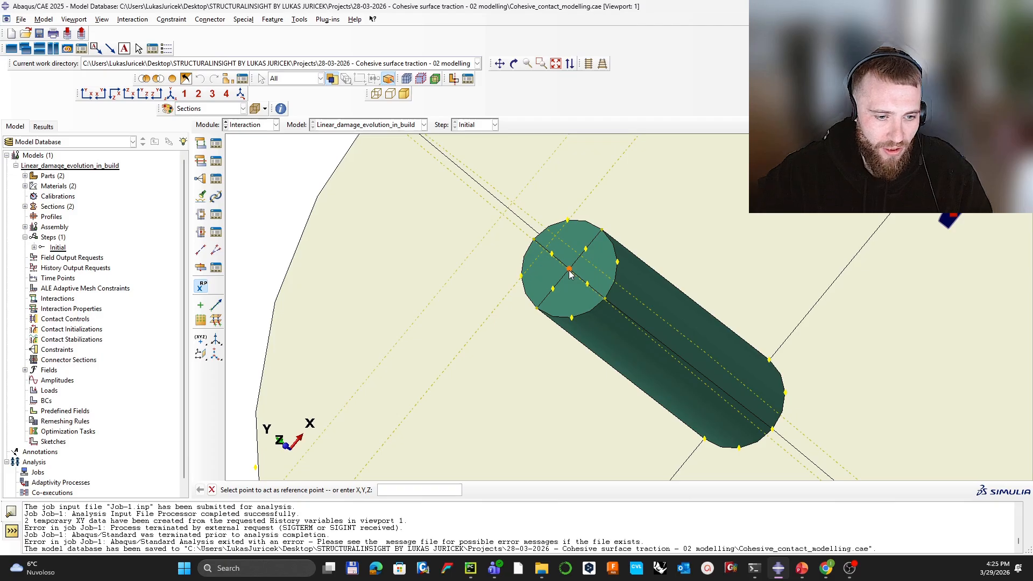
pyautogui.click(569, 272)
pyautogui.scroll(-2, 317, 306)
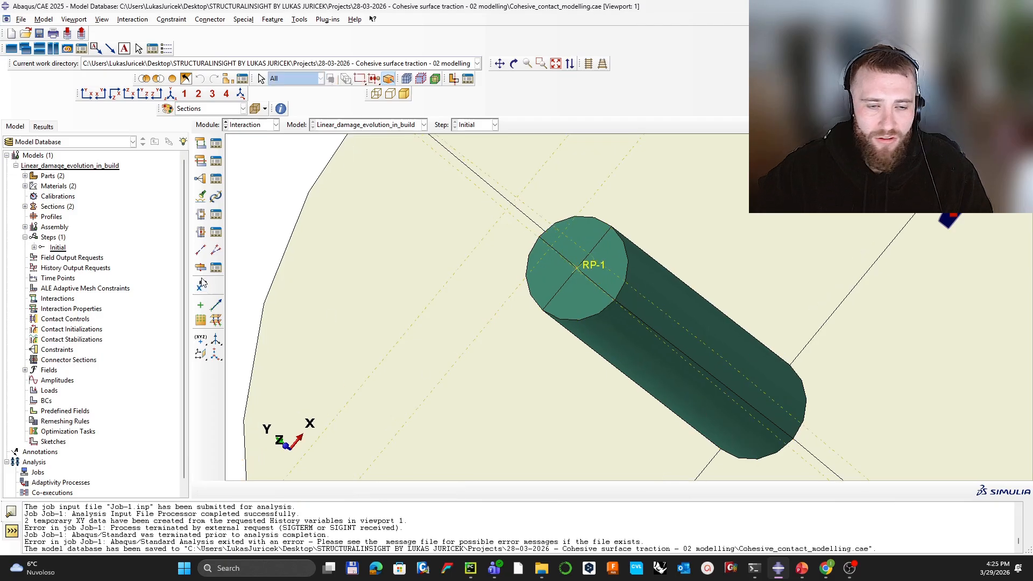
pyautogui.scroll(-3, 316, 304)
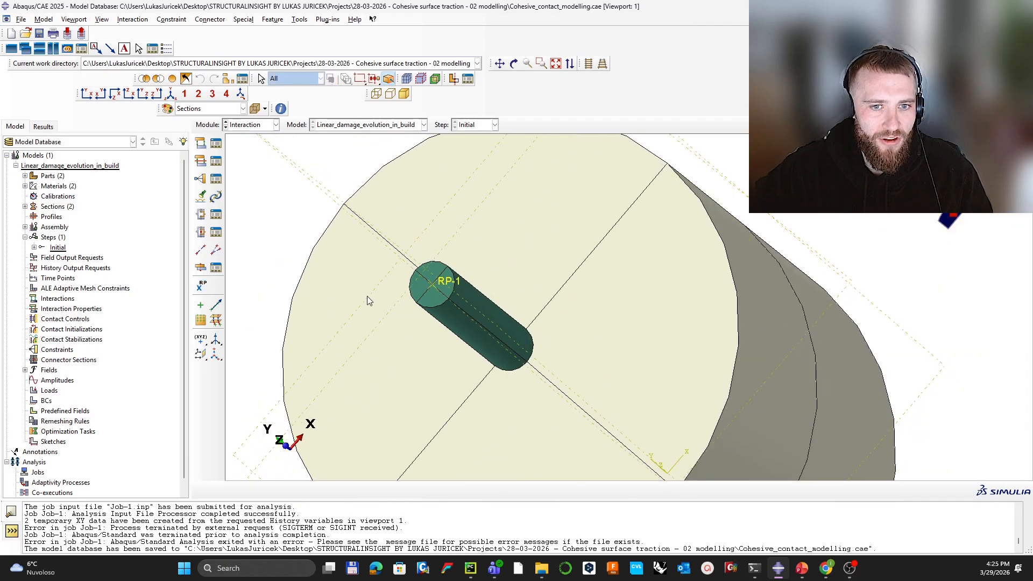
pyautogui.scroll(2, 421, 274)
# Step: Start a Coupling constraint, naming the control-point set RP and picking RP-1
pyautogui.click(200, 179)
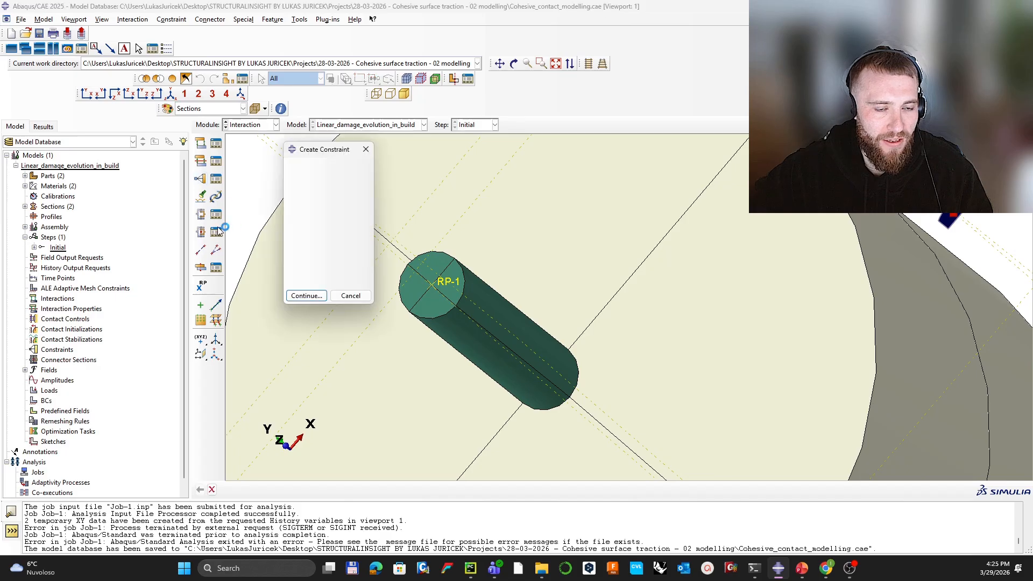
pyautogui.click(306, 296)
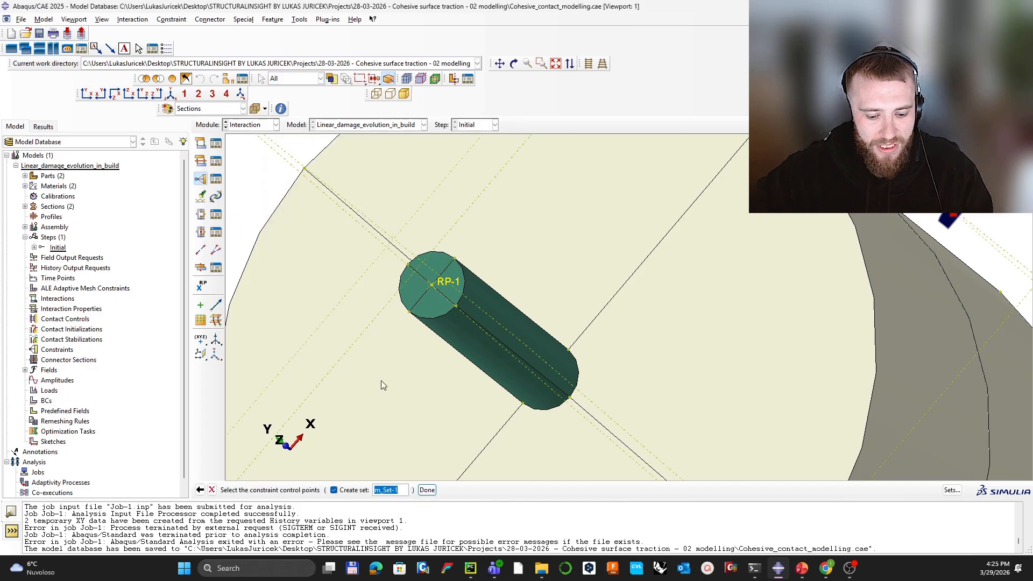
pyautogui.write('rP')
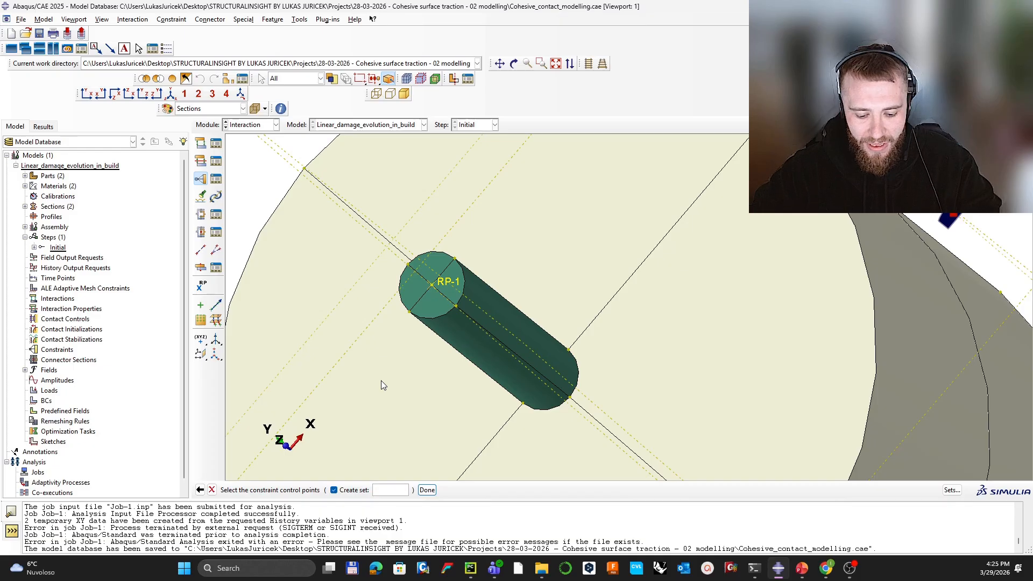
pyautogui.press('BackSpace')
pyautogui.press('BackSpace')
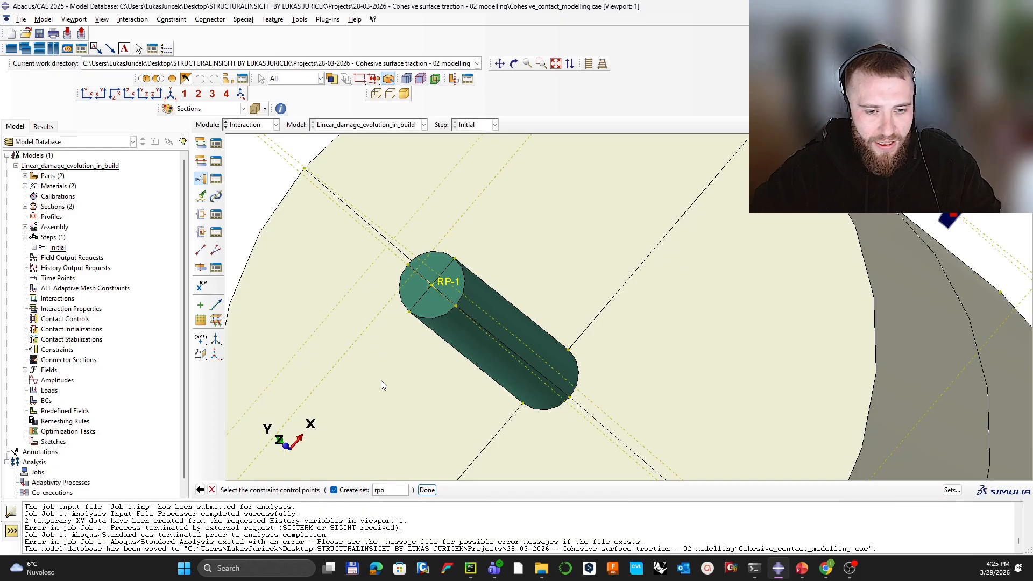
pyautogui.write('RP')
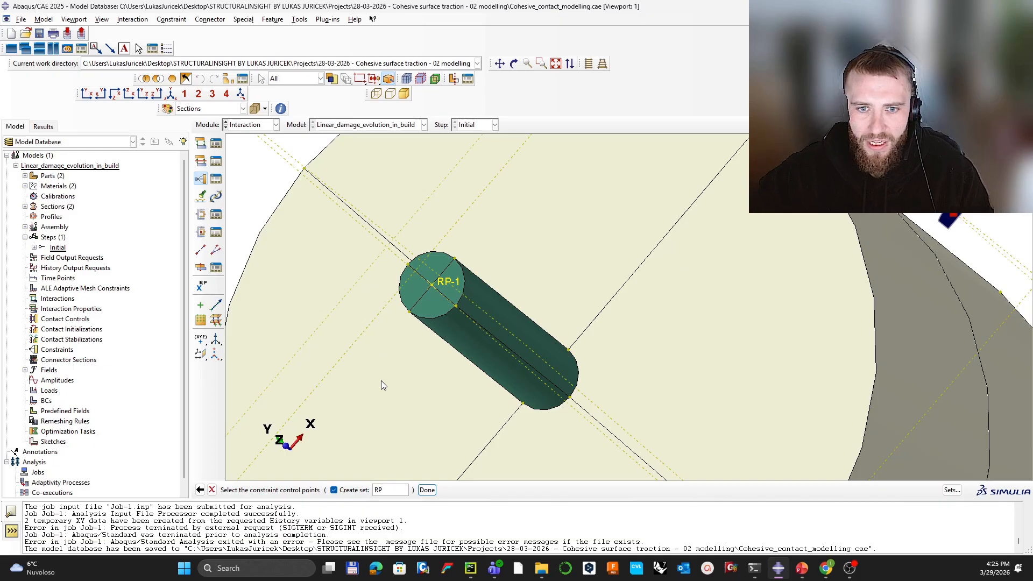
pyautogui.click(431, 283)
pyautogui.middleClick(500, 304)
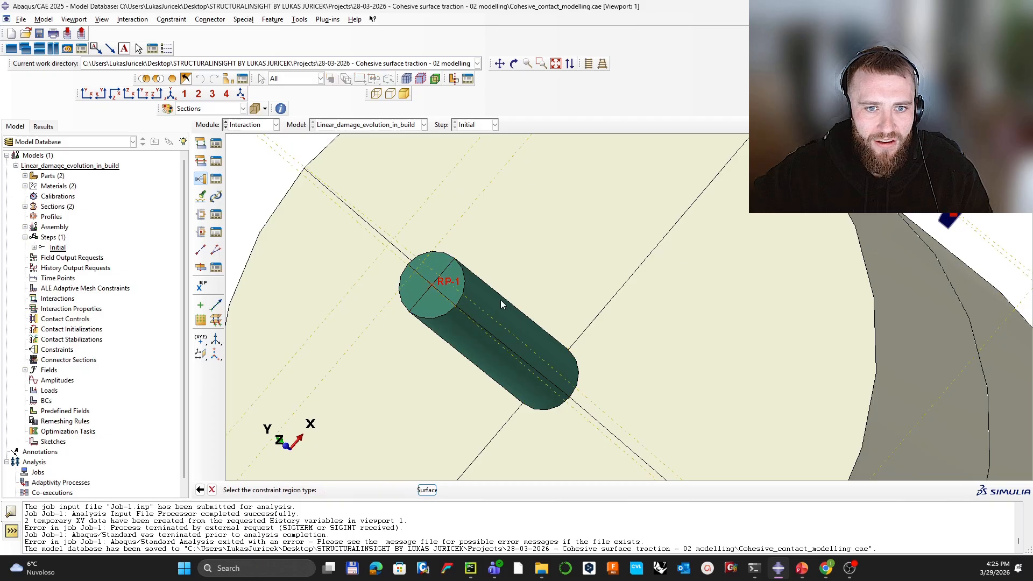
# Step: Select the rebar end-face quarters as the coupling surface and accept the Kinematic coupling
pyautogui.click(334, 489)
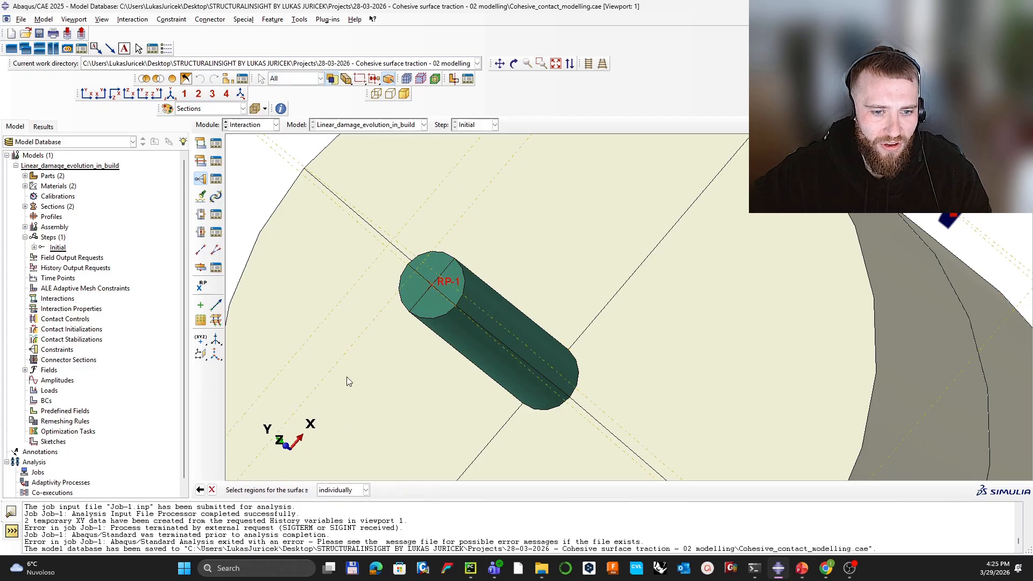
pyautogui.click(426, 273)
pyautogui.keyDown('shift'); pyautogui.click(454, 273); pyautogui.keyUp('shift')
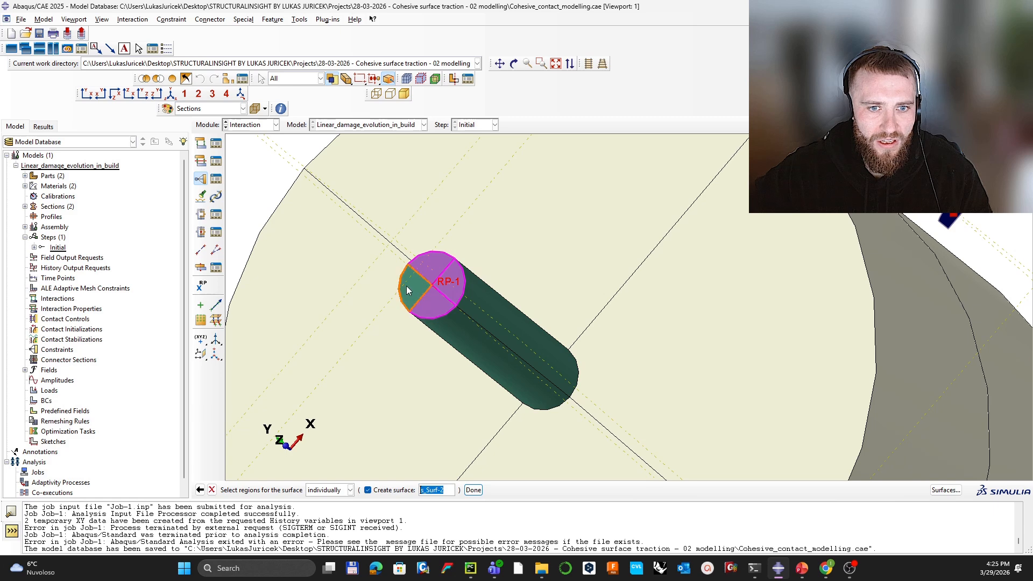
pyautogui.middleClick(445, 328)
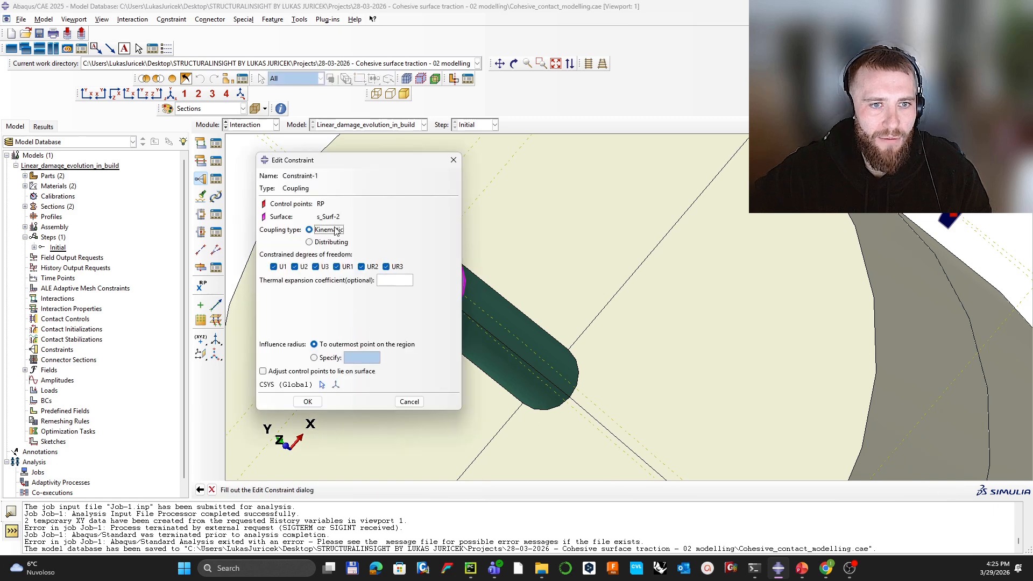
pyautogui.click(307, 401)
# Step: Rotate and pan the model to inspect the new coupling constraint
pyautogui.keyDown('ctrl'); pyautogui.keyDown('alt'); pyautogui.moveTo(511, 284); pyautogui.dragTo(506, 333); pyautogui.keyUp('alt'); pyautogui.keyUp('ctrl')
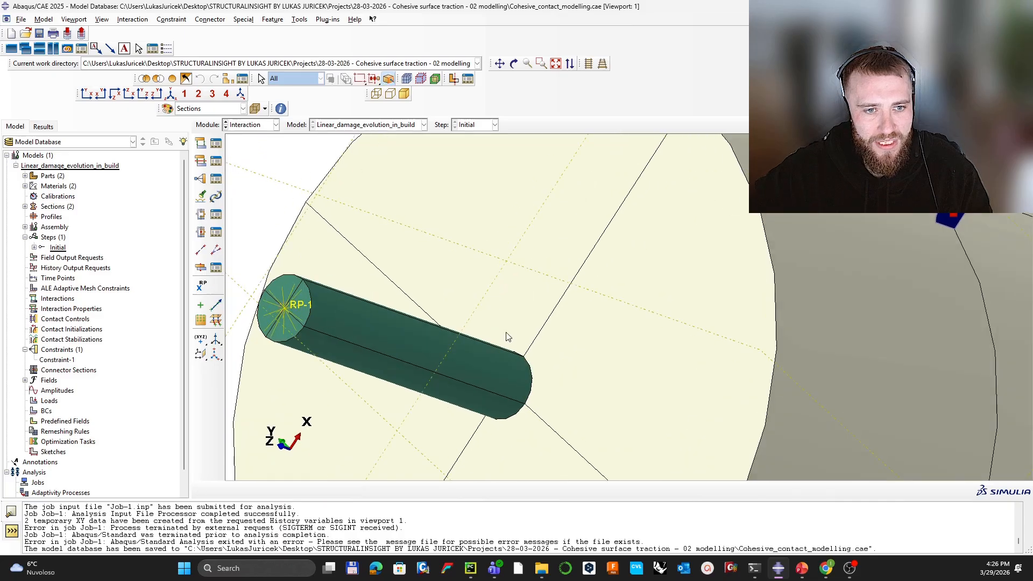
pyautogui.scroll(-3, 505, 344)
pyautogui.scroll(4, 502, 347)
pyautogui.keyDown('ctrl'); pyautogui.keyDown('alt'); pyautogui.moveTo(405, 329); pyautogui.dragTo(342, 386); pyautogui.keyUp('alt'); pyautogui.keyUp('ctrl')
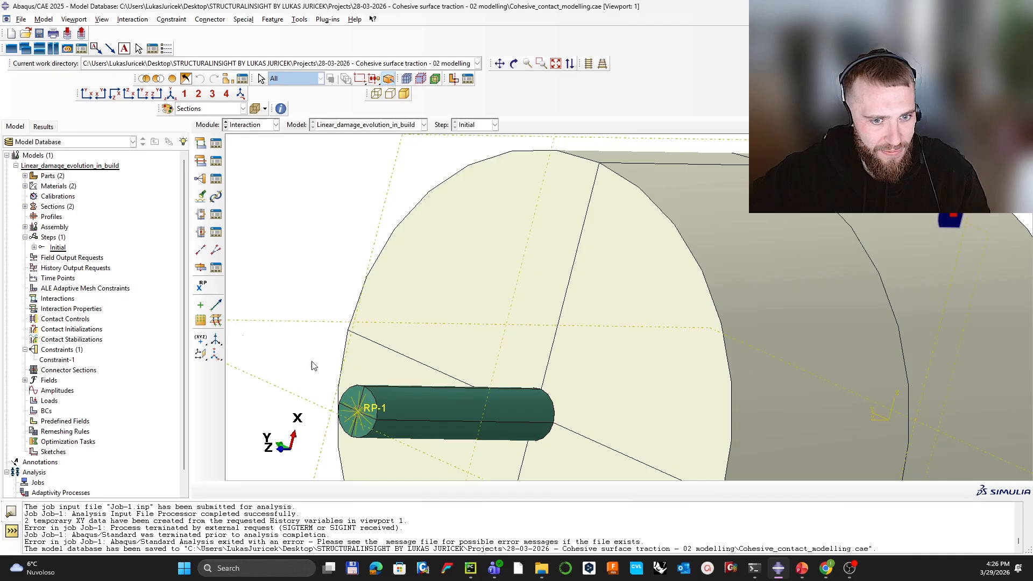
pyautogui.keyDown('ctrl'); pyautogui.keyDown('alt'); pyautogui.moveTo(410, 399); pyautogui.dragTo(509, 351, button='middle'); pyautogui.keyUp('alt'); pyautogui.keyUp('ctrl')
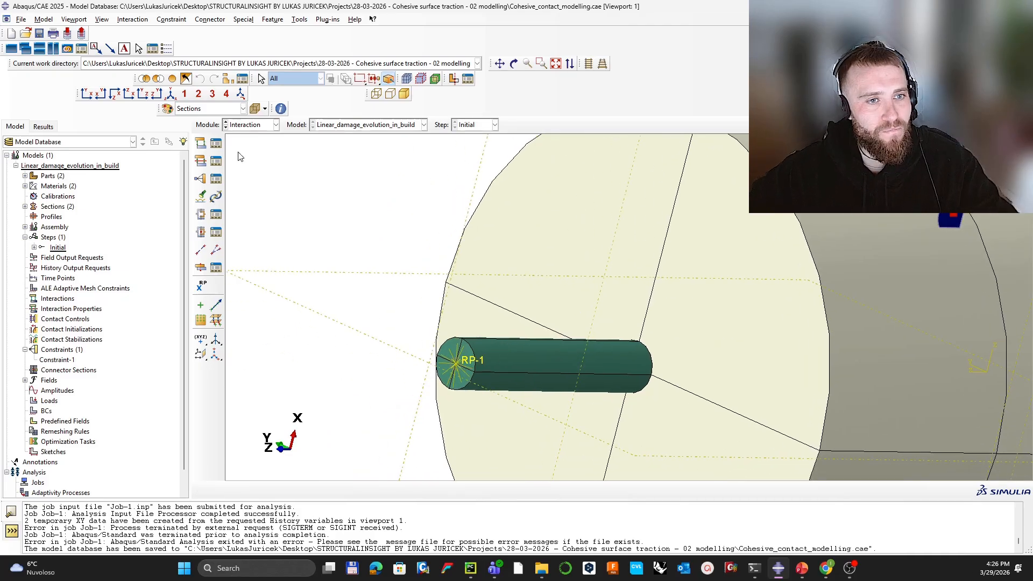
pyautogui.scroll(-2, 554, 341)
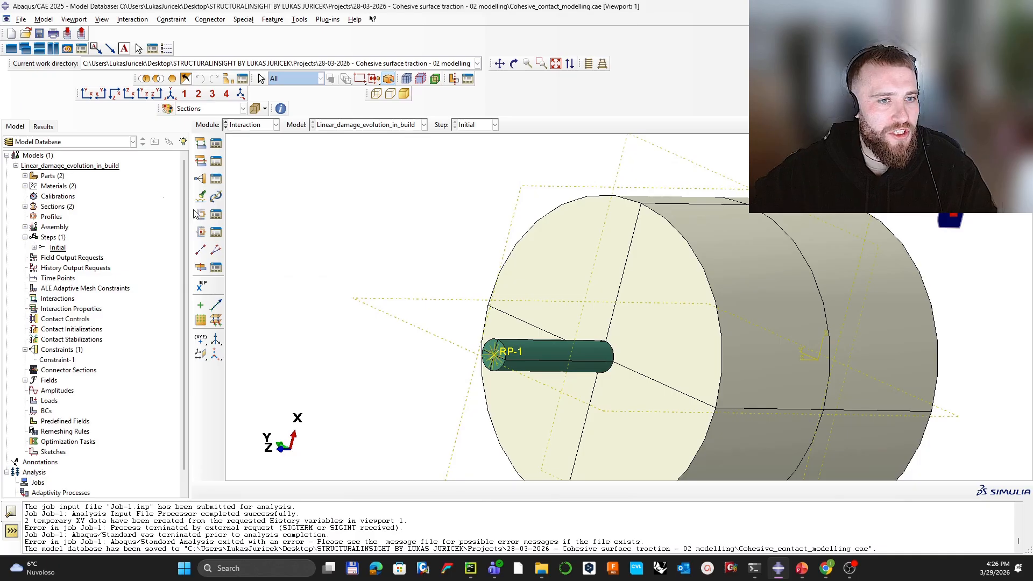
# Step: Create a new interaction property named CONTACT
pyautogui.click(201, 161)
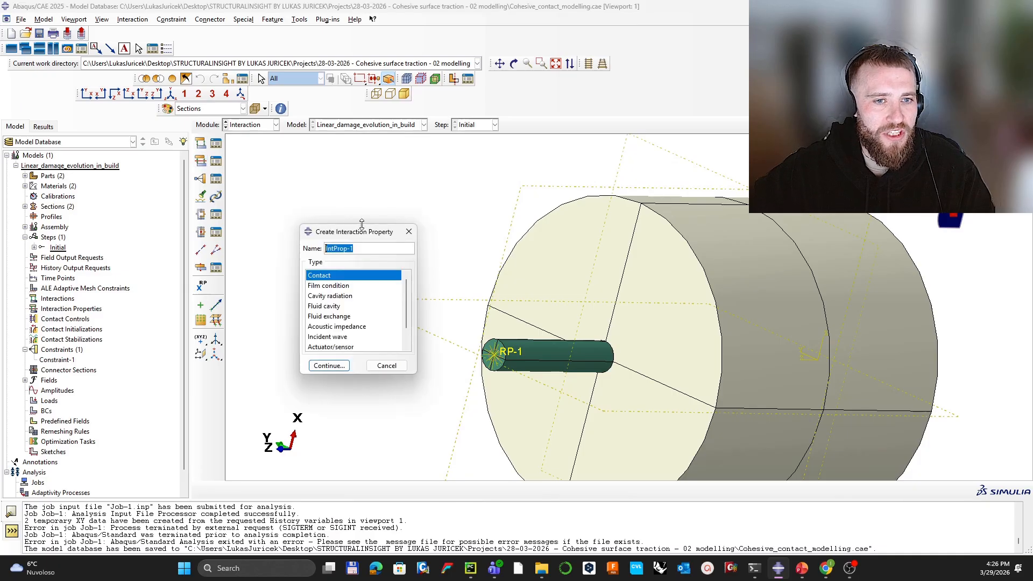
pyautogui.write('co')
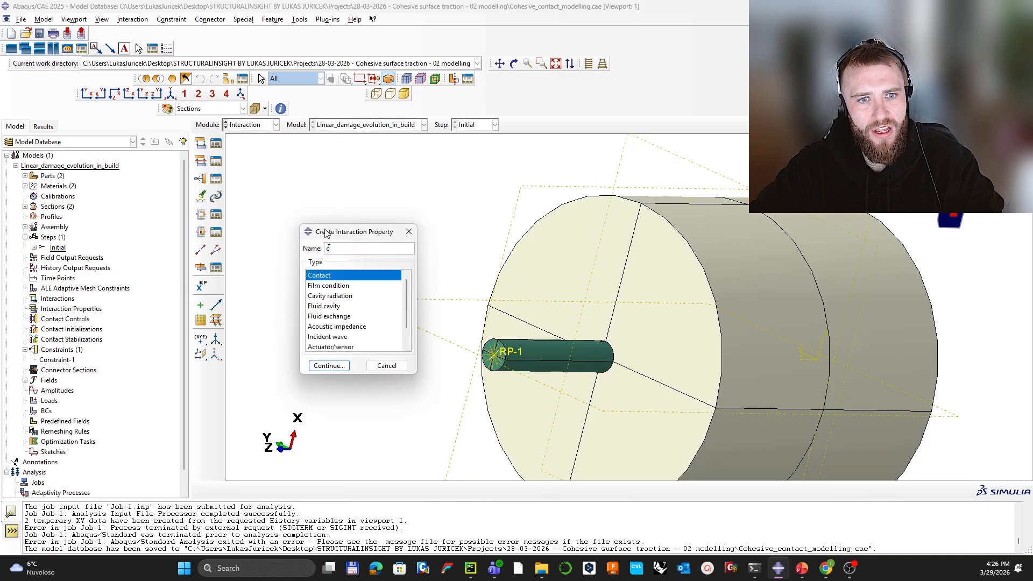
pyautogui.write('NTACT')
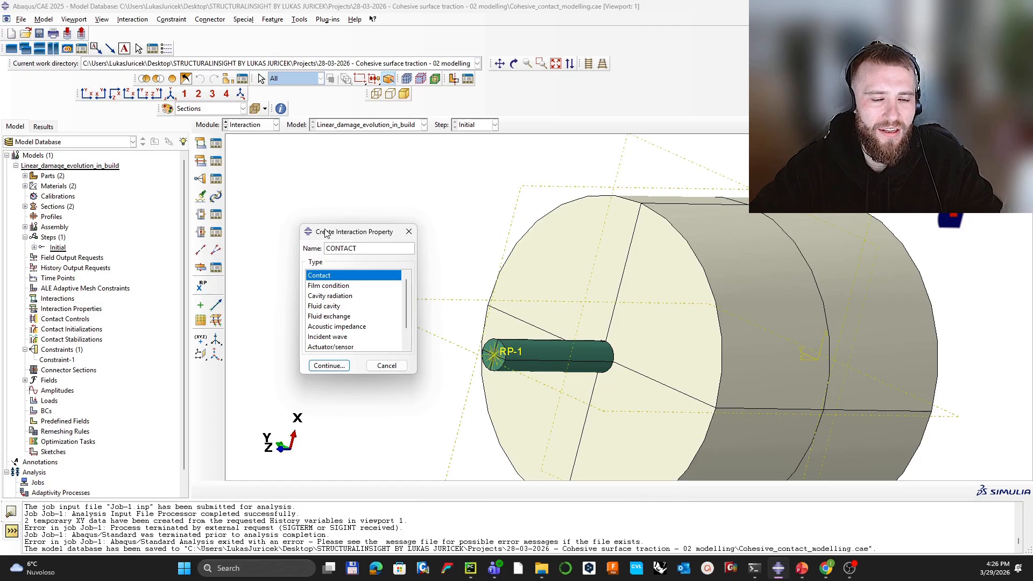
pyautogui.press('Return')
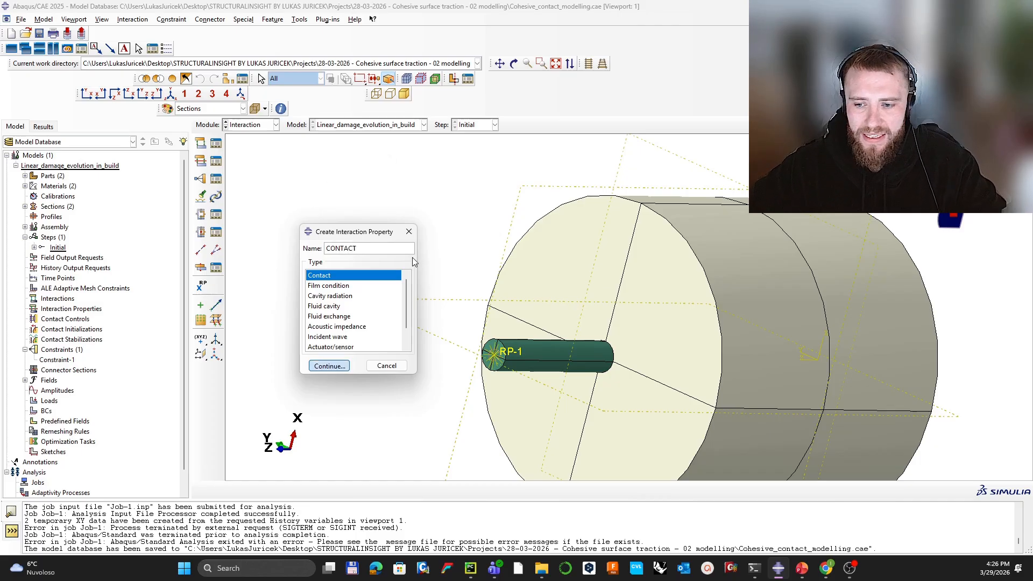
pyautogui.click(329, 366)
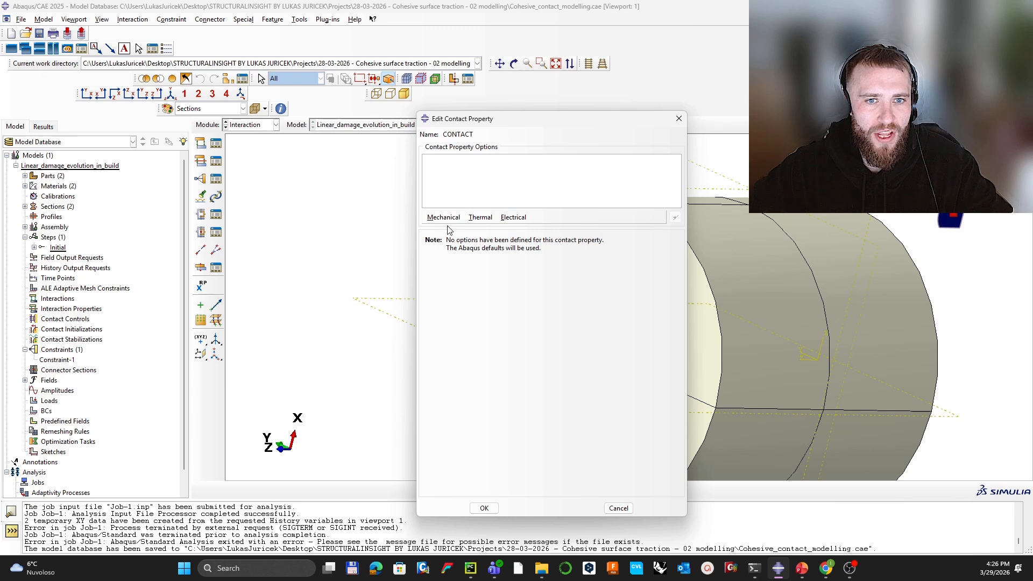
# Step: Add Normal Behavior and Cohesive Behavior with user-specified stiffness coefficients
pyautogui.click(443, 218)
pyautogui.click(457, 240)
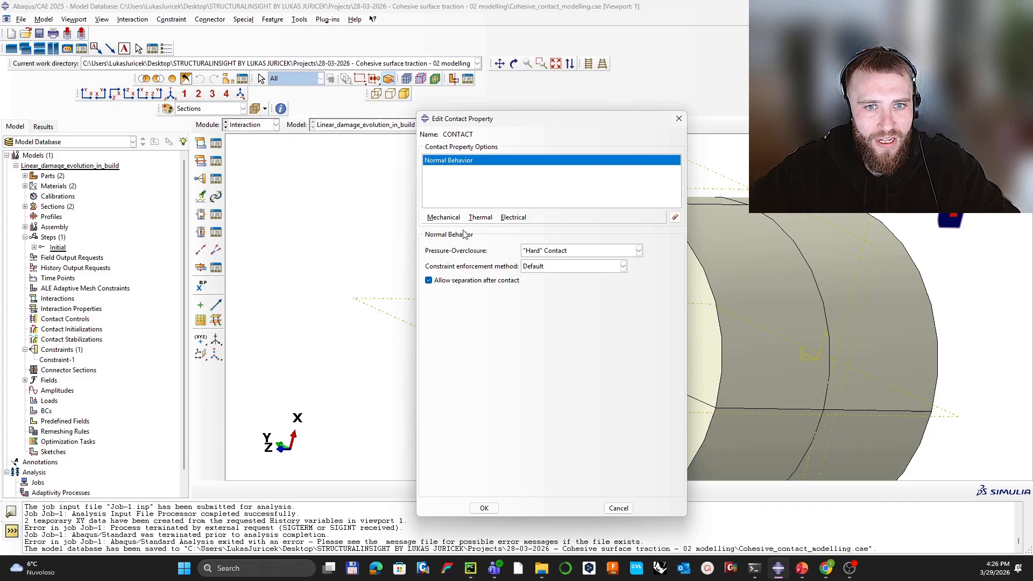
pyautogui.click(444, 217)
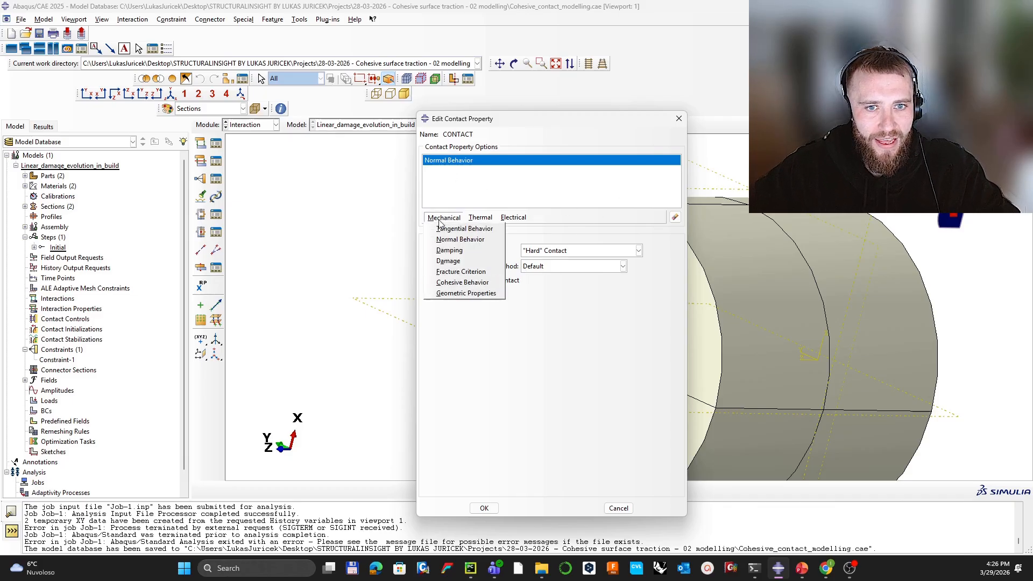
pyautogui.click(455, 283)
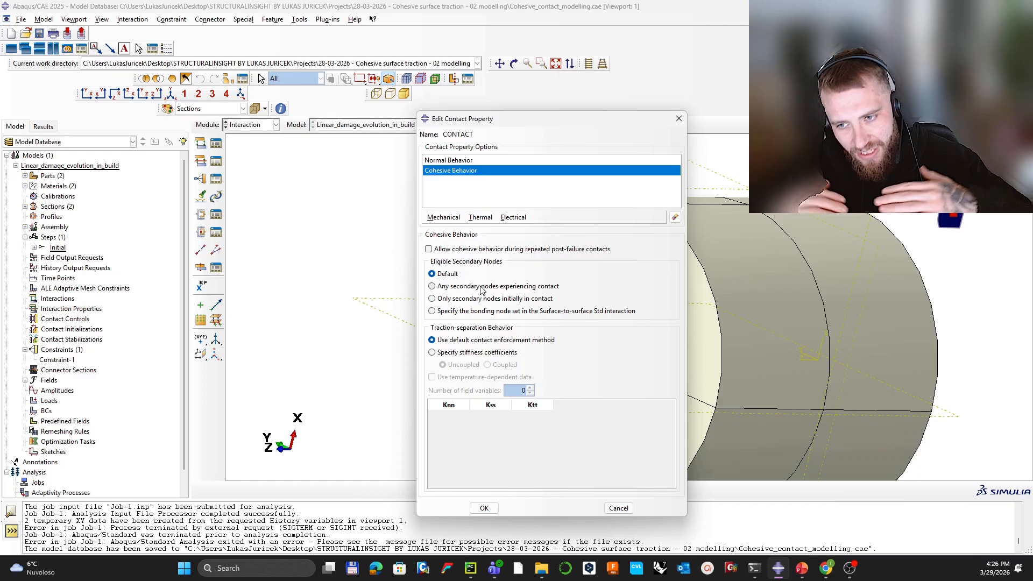
pyautogui.click(463, 354)
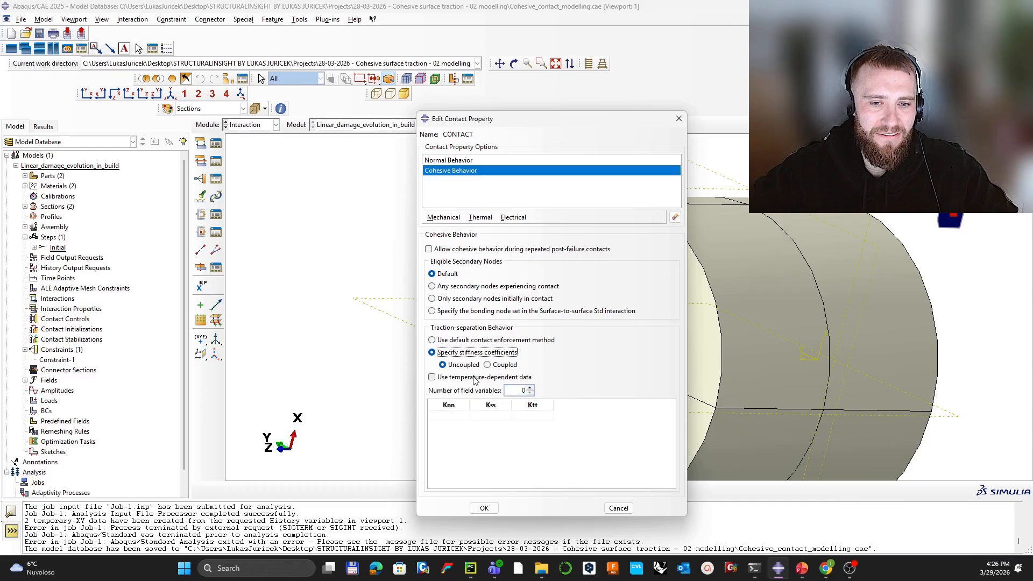
# Step: Enter cohesive stiffnesses Knn 0.001, Kss 1.39 and Ktt 1.39, then show the stiffness slide
pyautogui.click(450, 416)
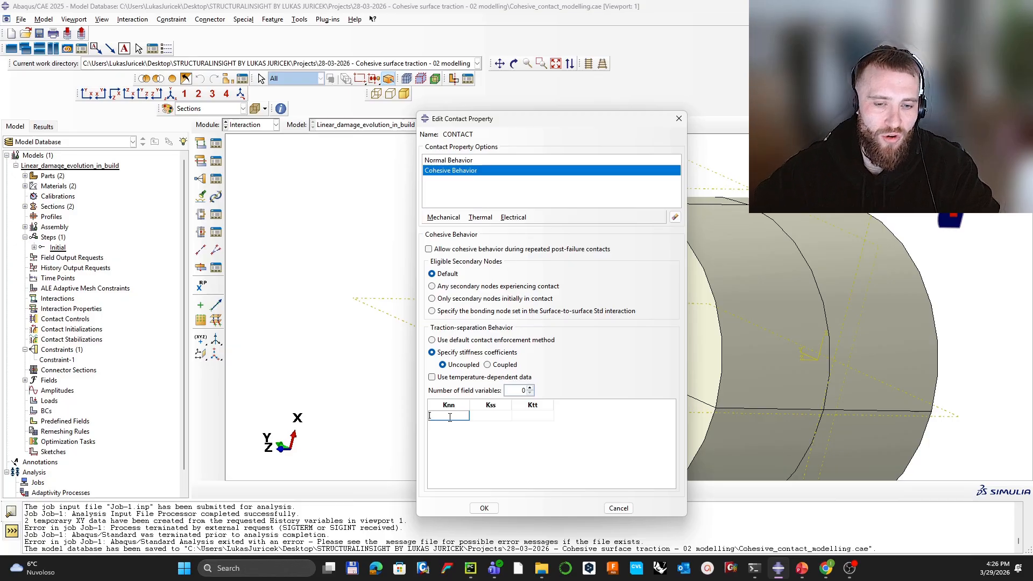
pyautogui.write('0.001')
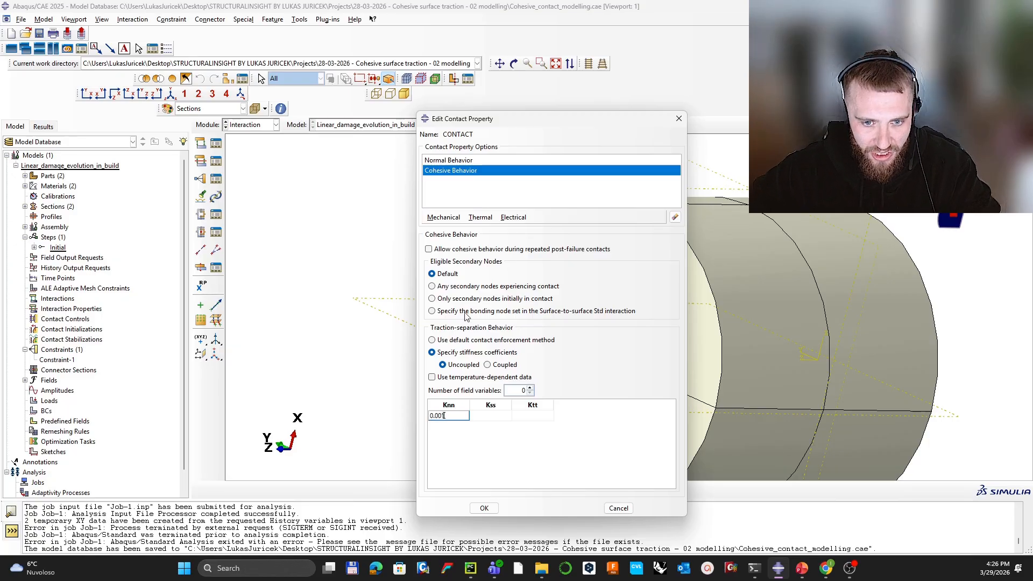
pyautogui.click(496, 417)
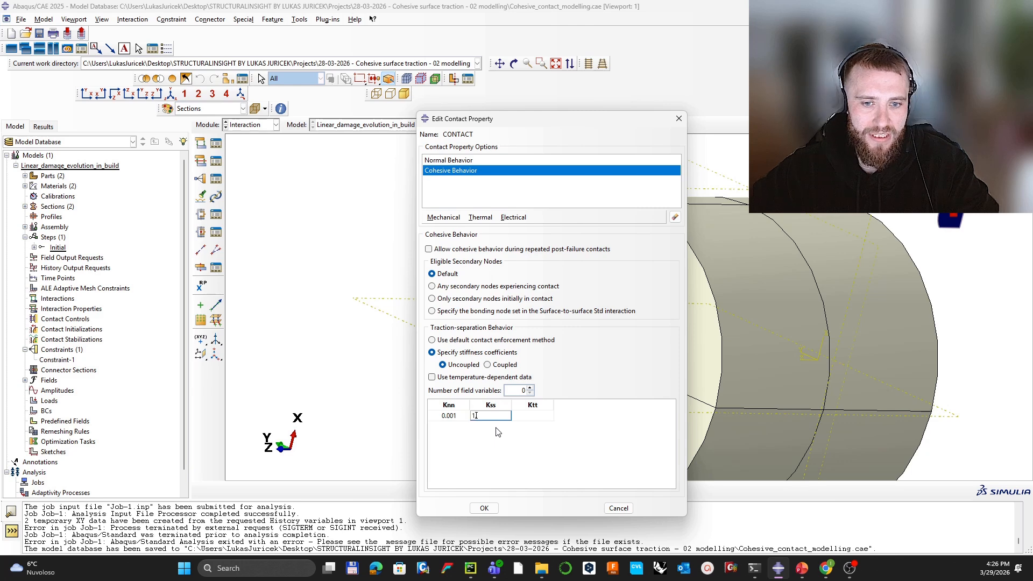
pyautogui.click(539, 420)
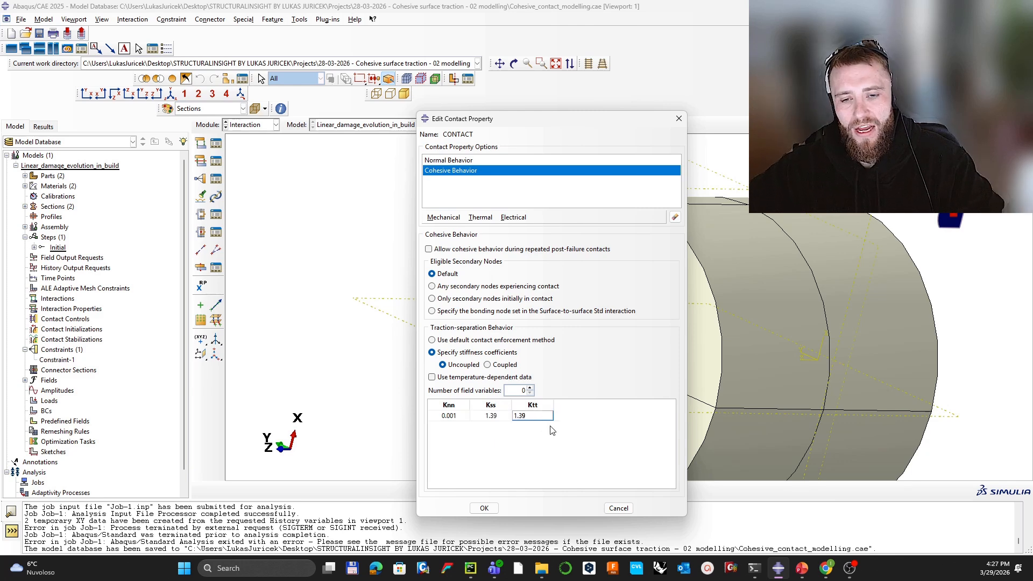
pyautogui.write('1.39')
pyautogui.click(802, 568)
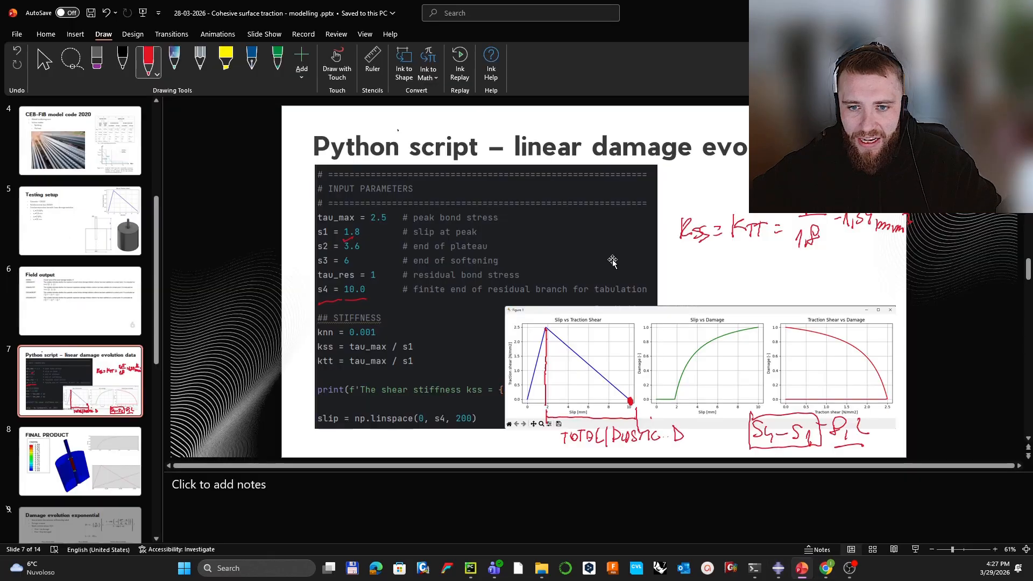
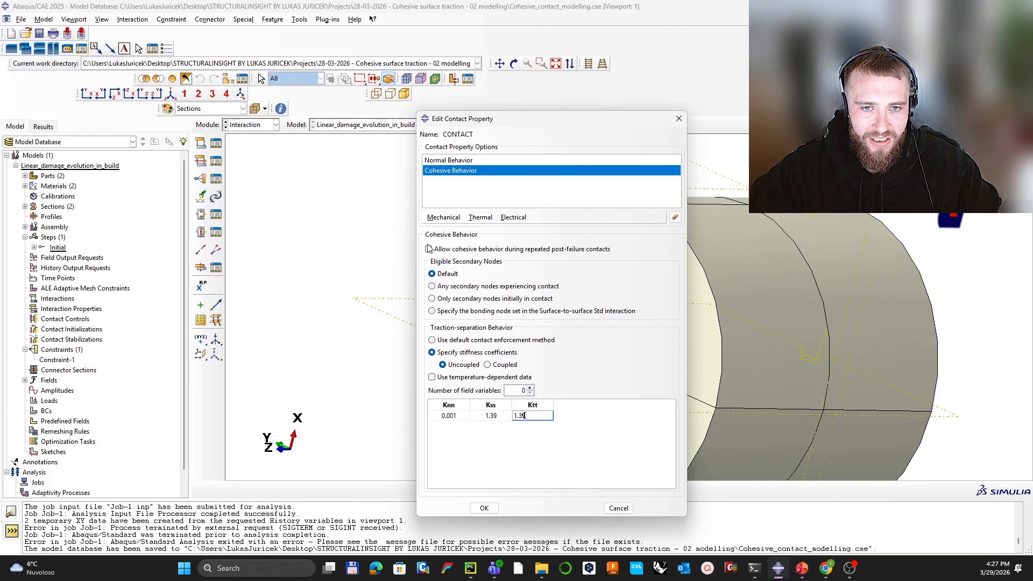
# Step: Add a Damage behavior to the CONTACT property's mechanical behaviours
pyautogui.click(449, 218)
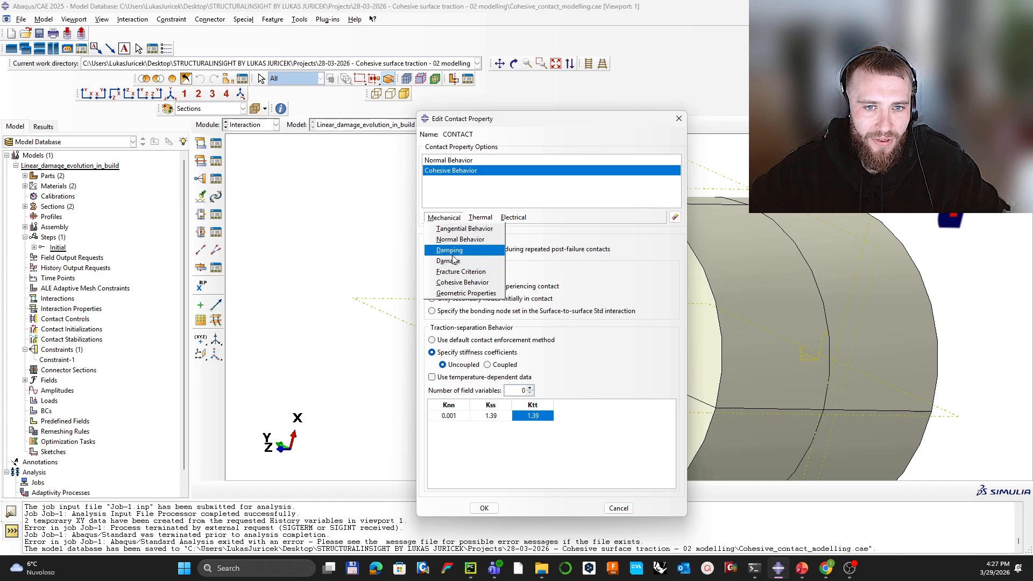
pyautogui.click(452, 260)
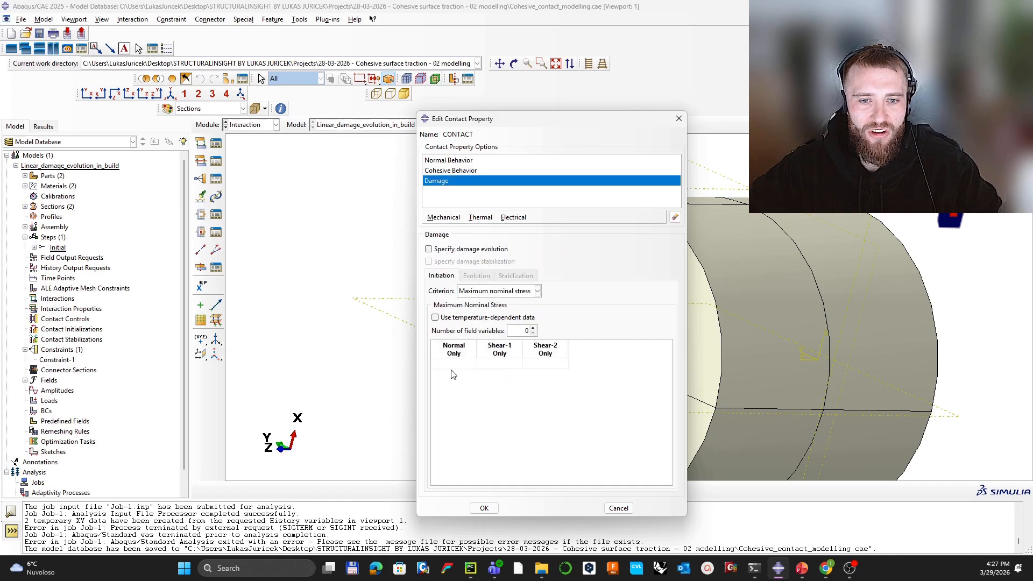
# Step: Enable linear, displacement-type damage evolution and enter 8.2 as the failure displacement
pyautogui.click(451, 250)
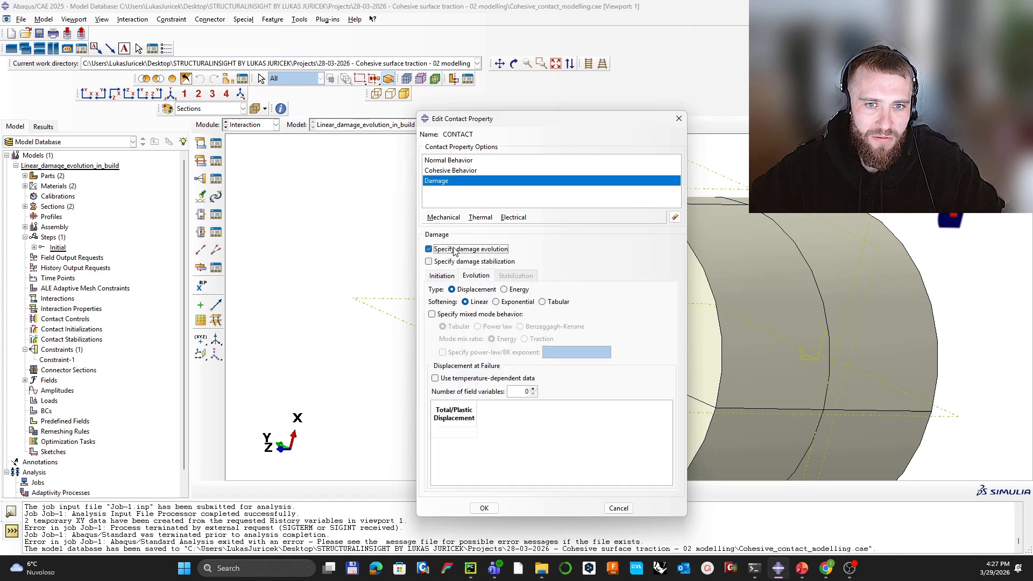
pyautogui.click(454, 434)
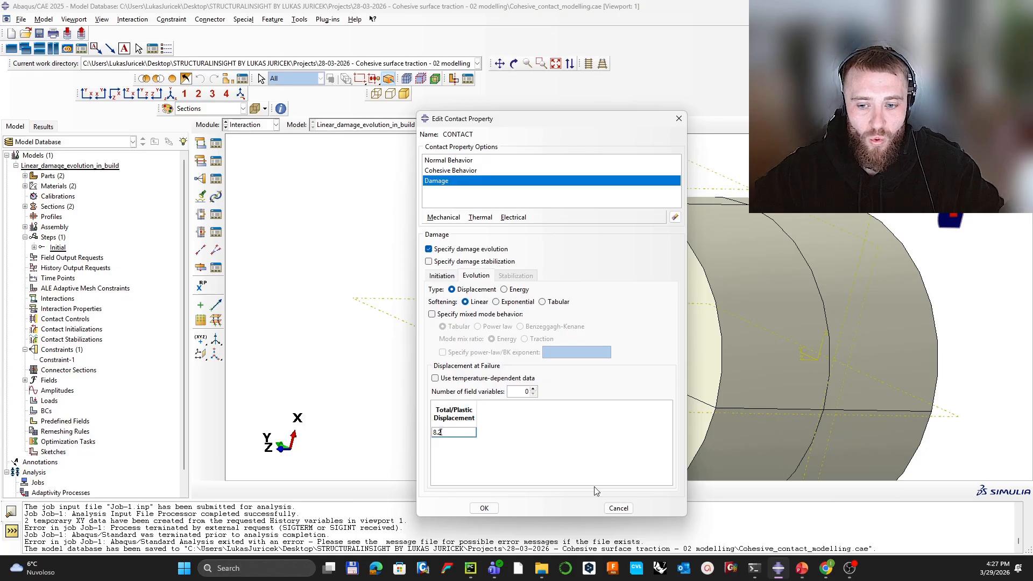
pyautogui.click(801, 568)
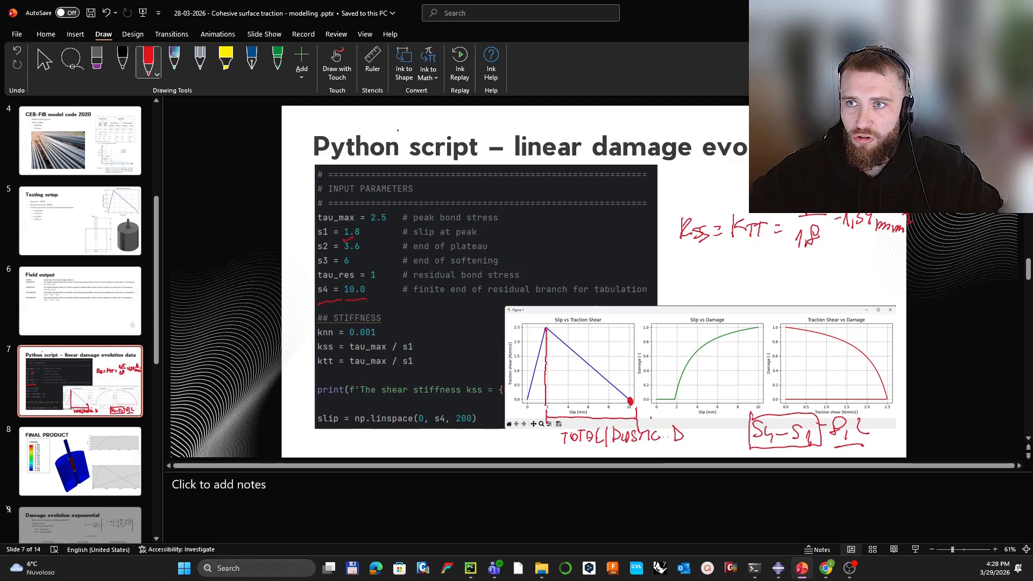
pyautogui.hotkey('alt', 'Tab')
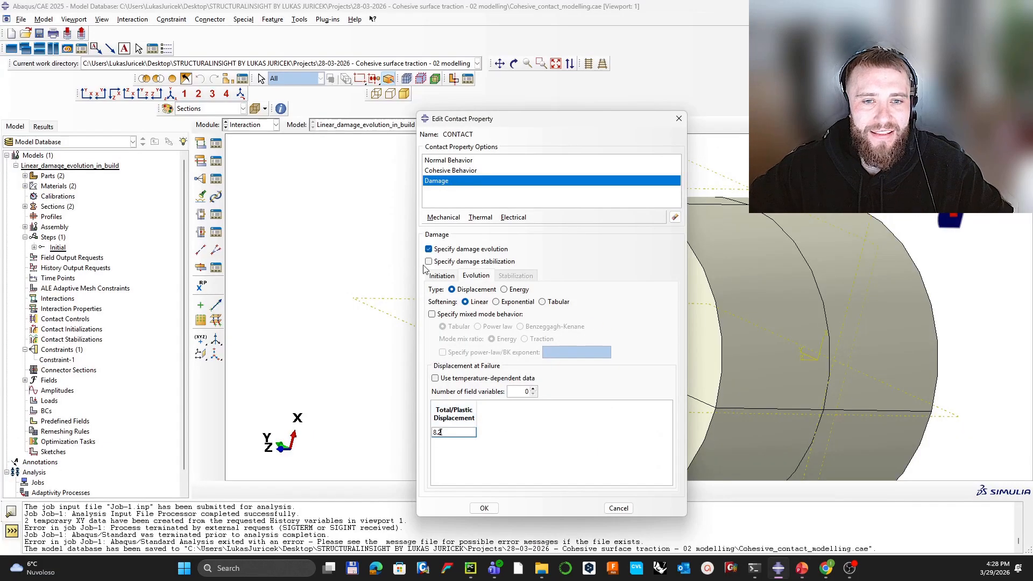
# Step: Set initiation stresses 0.001, 2.5, 2.5 with the Quadratic separation criterion and save CONTACT
pyautogui.click(441, 276)
pyautogui.click(456, 364)
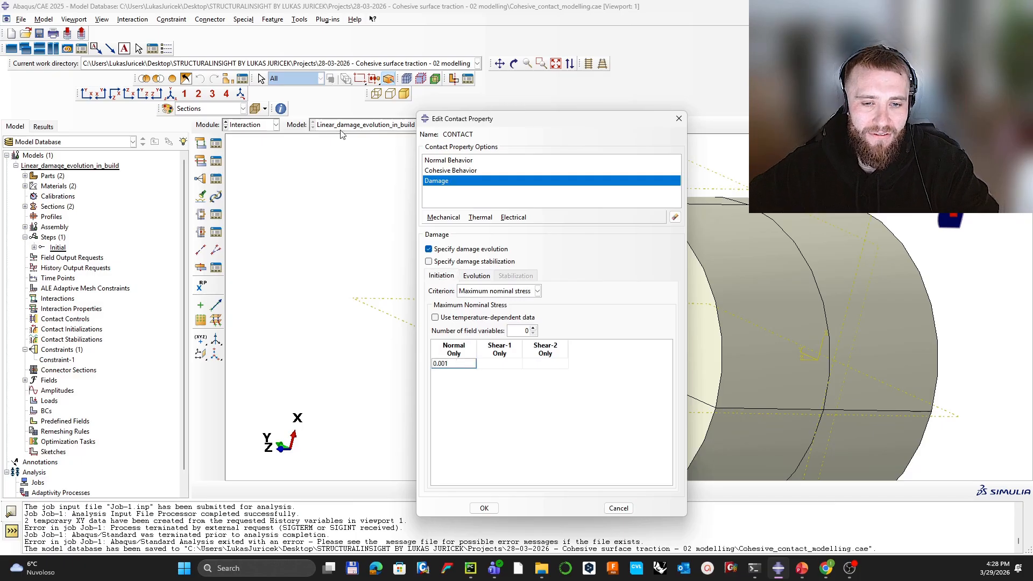
pyautogui.click(497, 364)
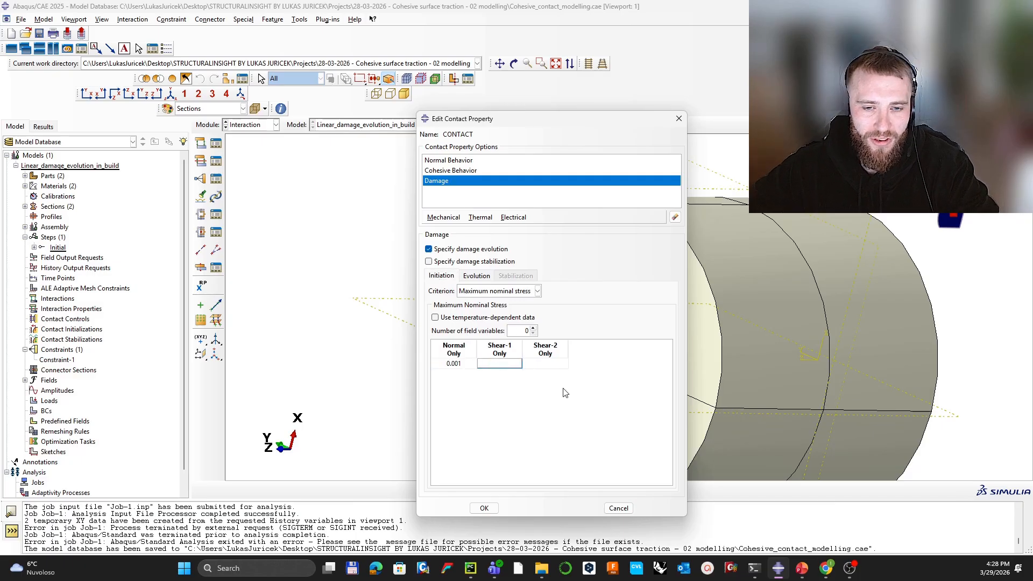
pyautogui.write('2.5')
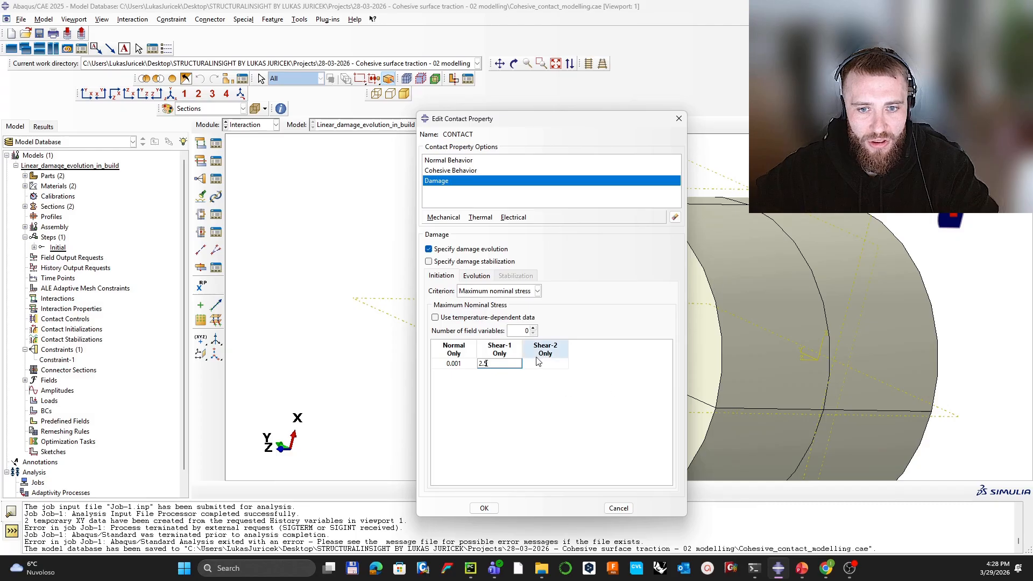
pyautogui.click(531, 364)
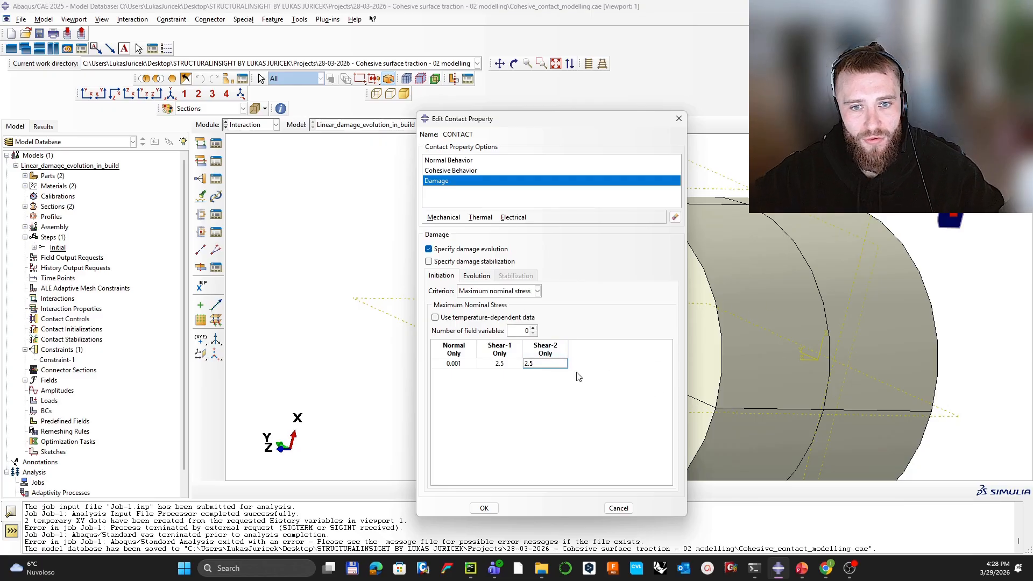
pyautogui.click(484, 291)
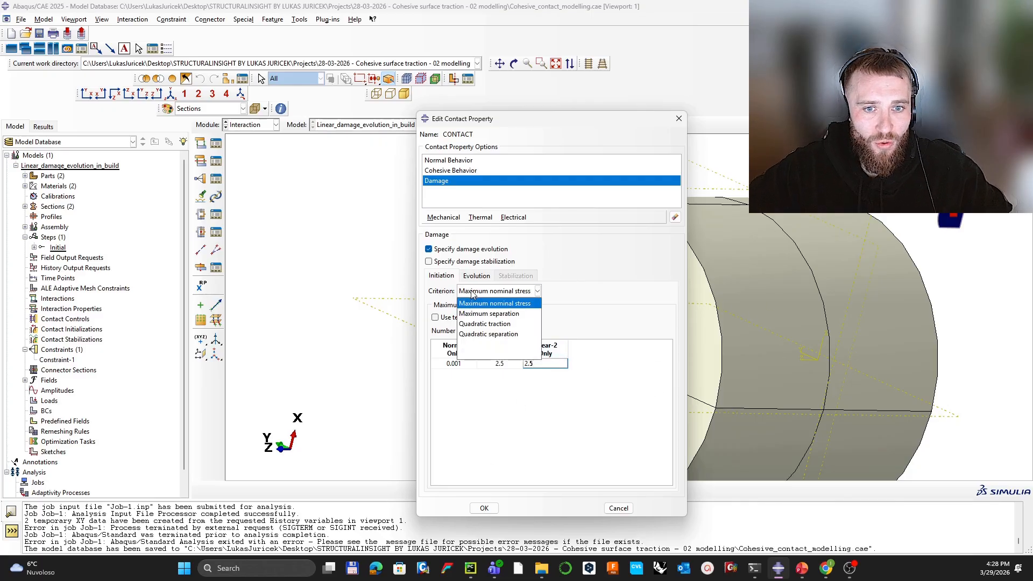
pyautogui.click(491, 334)
pyautogui.click(484, 508)
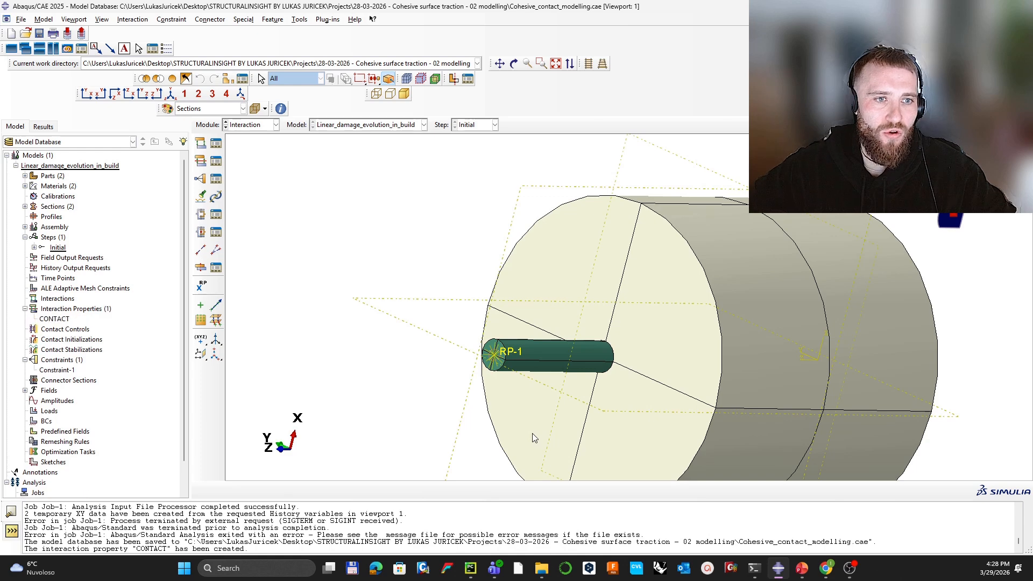
# Step: In the Step module, create Step-1 as a Static, General step with Nlgeom on
pyautogui.click(249, 125)
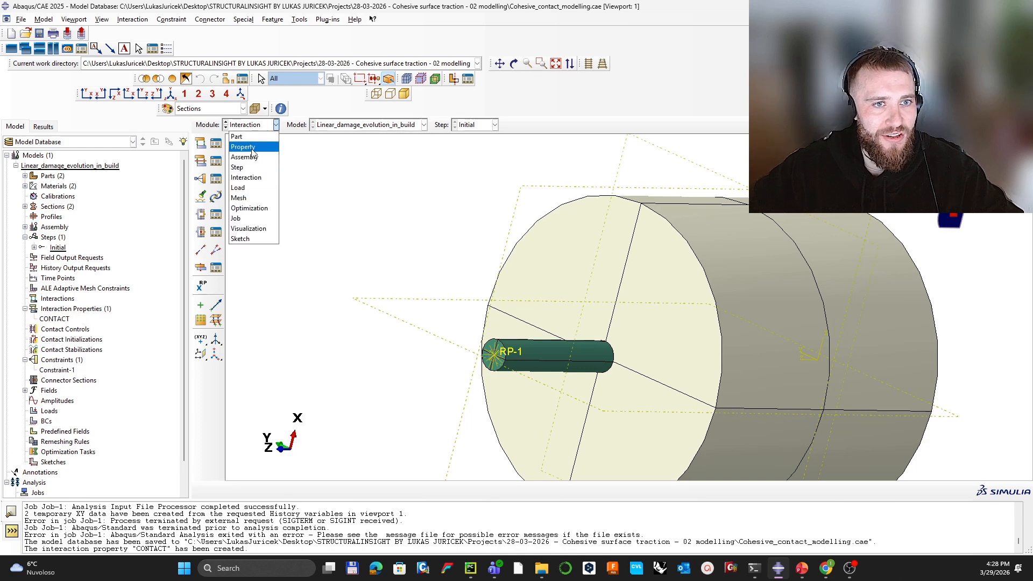
pyautogui.click(251, 167)
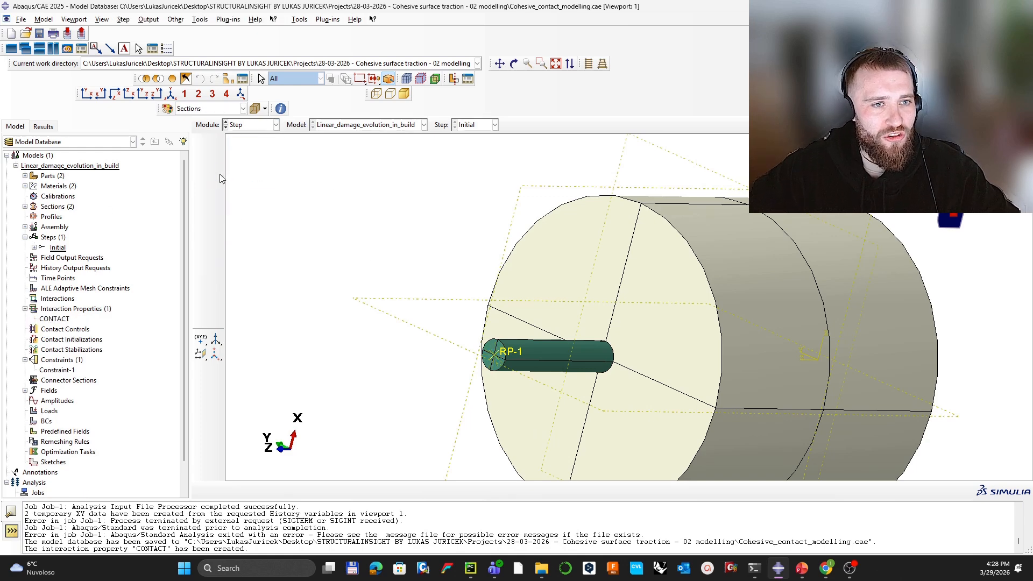
pyautogui.click(200, 143)
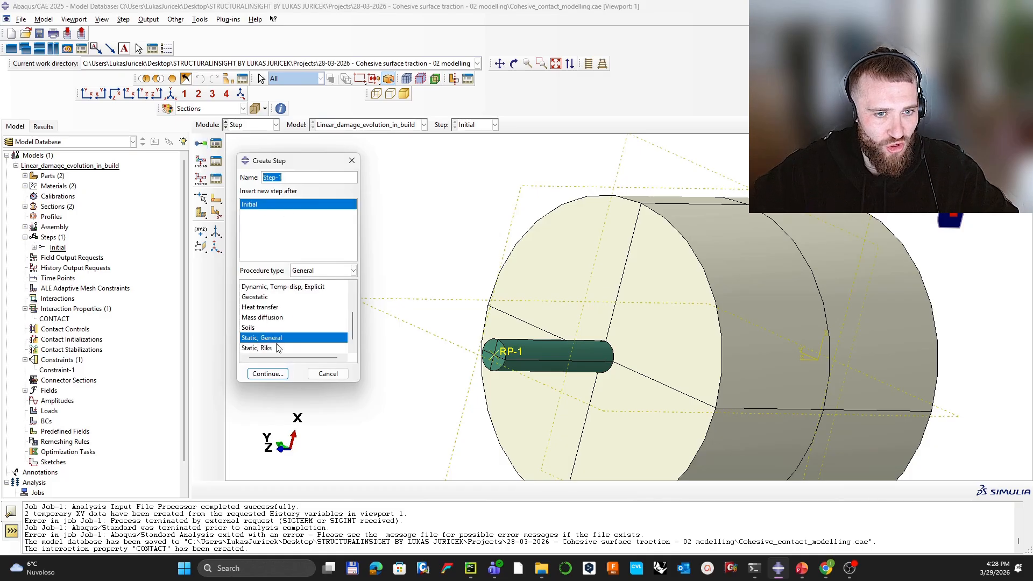
pyautogui.click(268, 374)
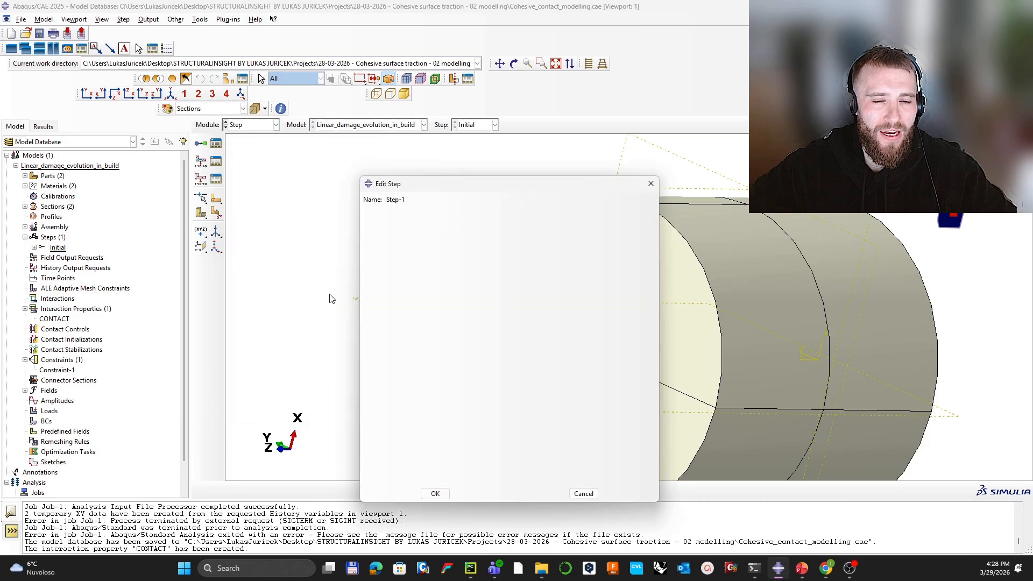
pyautogui.click(410, 285)
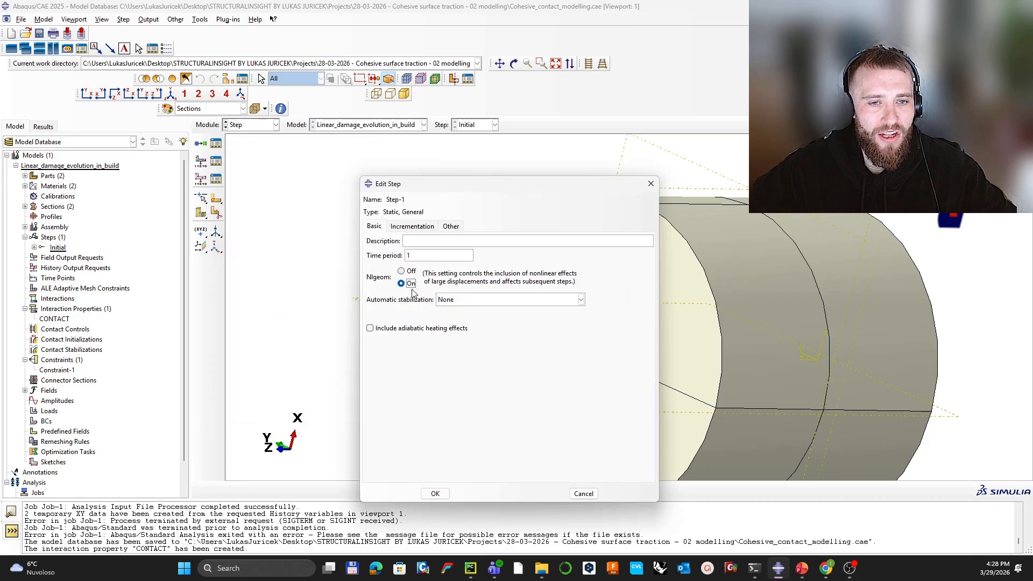
# Step: Use fixed incrementation with maximum 100 increments of size 0.01, and create Step-1
pyautogui.click(413, 227)
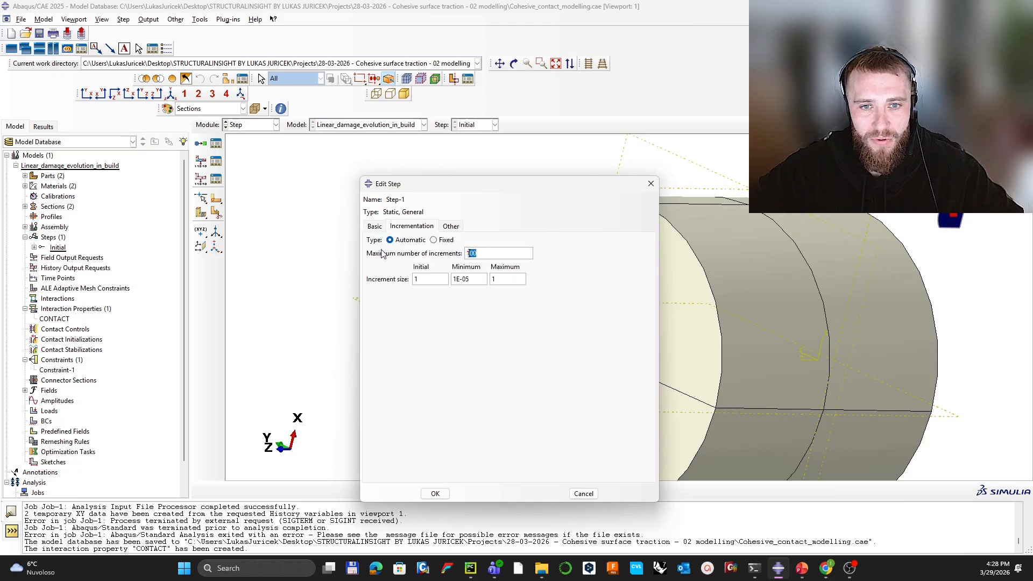
pyautogui.click(451, 243)
pyautogui.moveTo(427, 279); pyautogui.dragTo(365, 282)
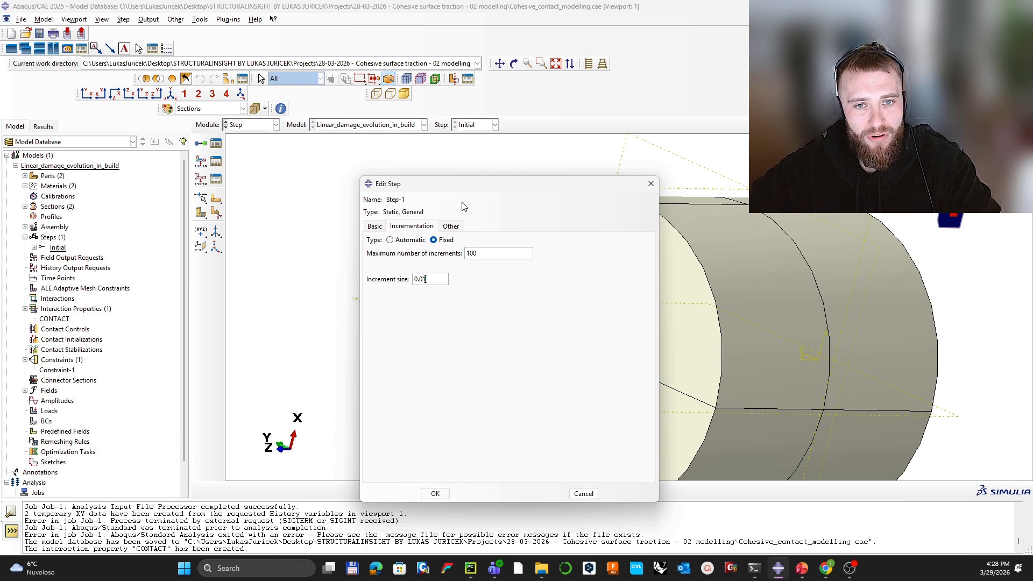
pyautogui.moveTo(430, 279); pyautogui.dragTo(386, 298)
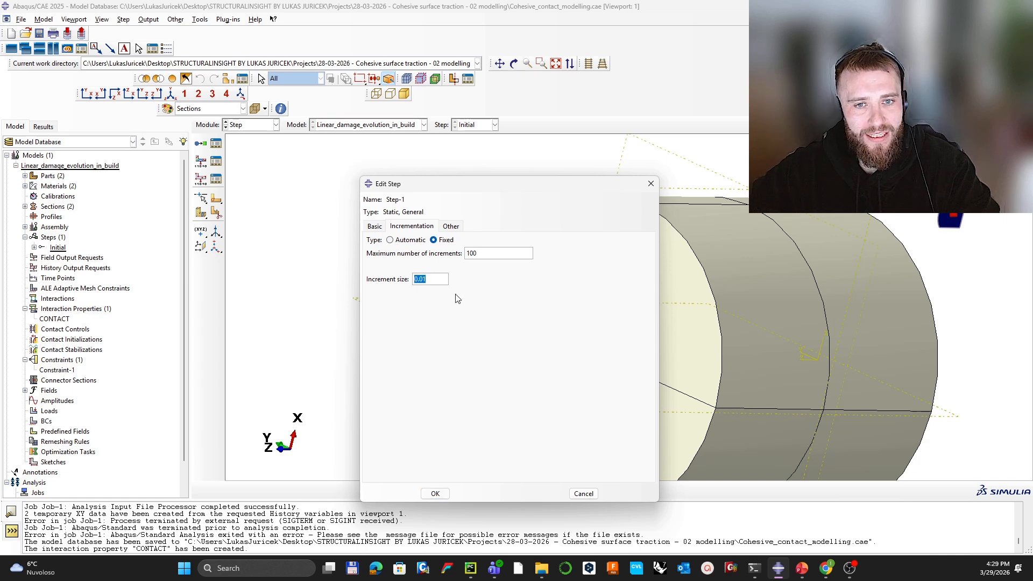
pyautogui.click(435, 494)
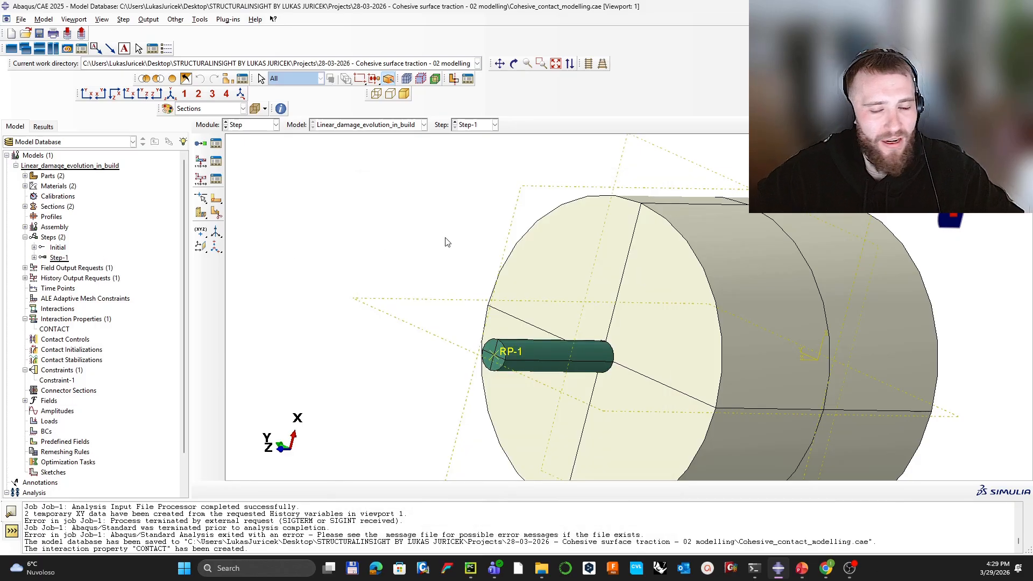
# Step: Open field output request F-Output-1 for editing
pyautogui.keyDown('ctrl'); pyautogui.keyDown('alt'); pyautogui.moveTo(607, 291); pyautogui.dragTo(627, 268, button='middle'); pyautogui.keyUp('alt'); pyautogui.keyUp('ctrl')
pyautogui.keyDown('ctrl'); pyautogui.keyDown('alt'); pyautogui.moveTo(625, 285); pyautogui.dragTo(610, 295); pyautogui.keyUp('alt'); pyautogui.keyUp('ctrl')
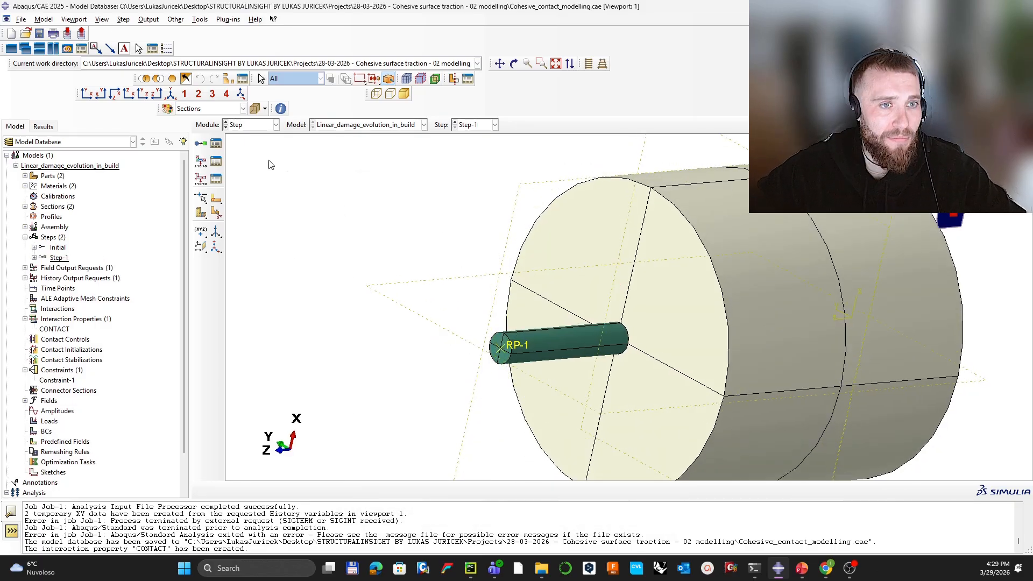
pyautogui.click(200, 160)
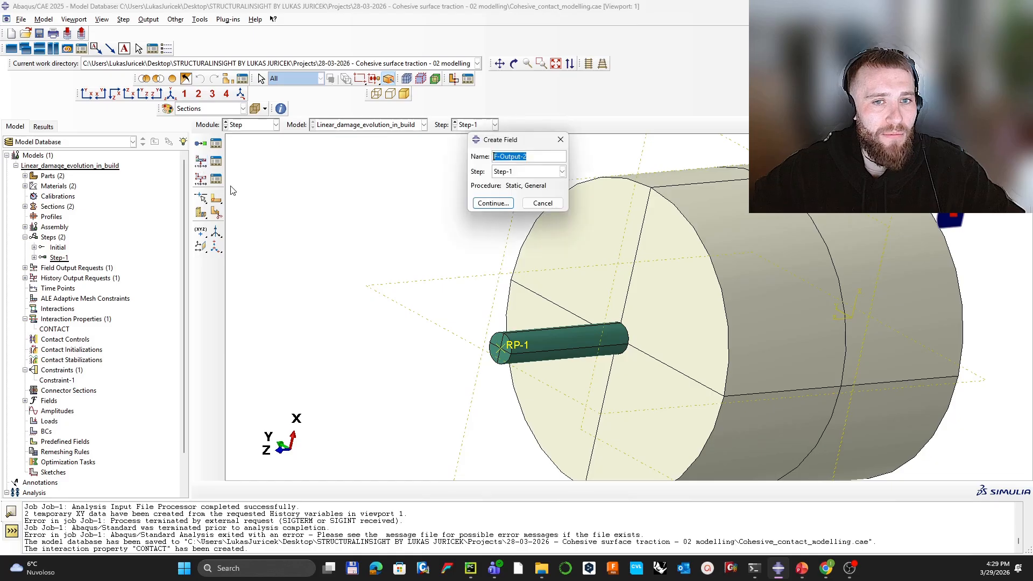
pyautogui.click(542, 203)
pyautogui.click(216, 160)
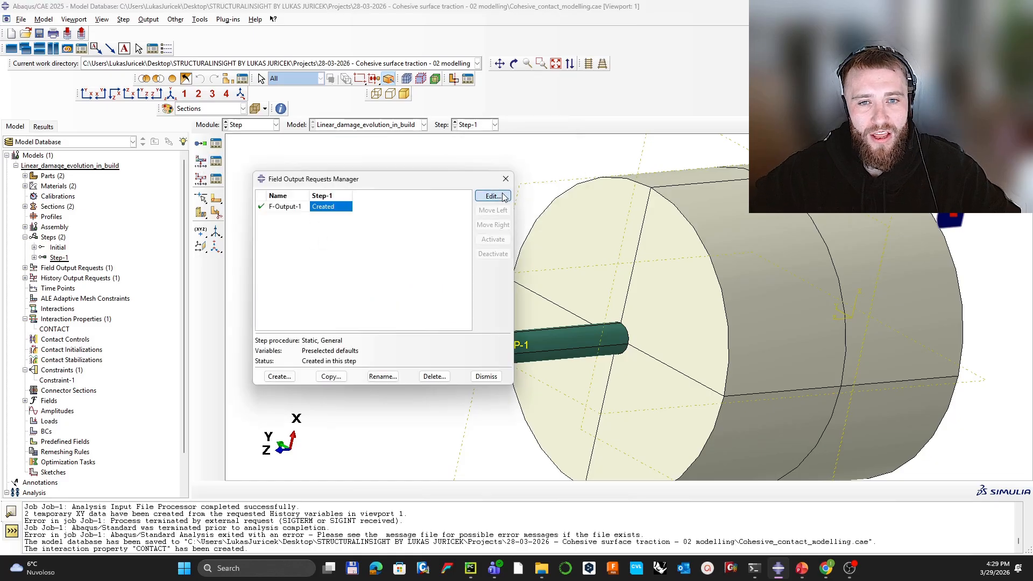
pyautogui.click(494, 197)
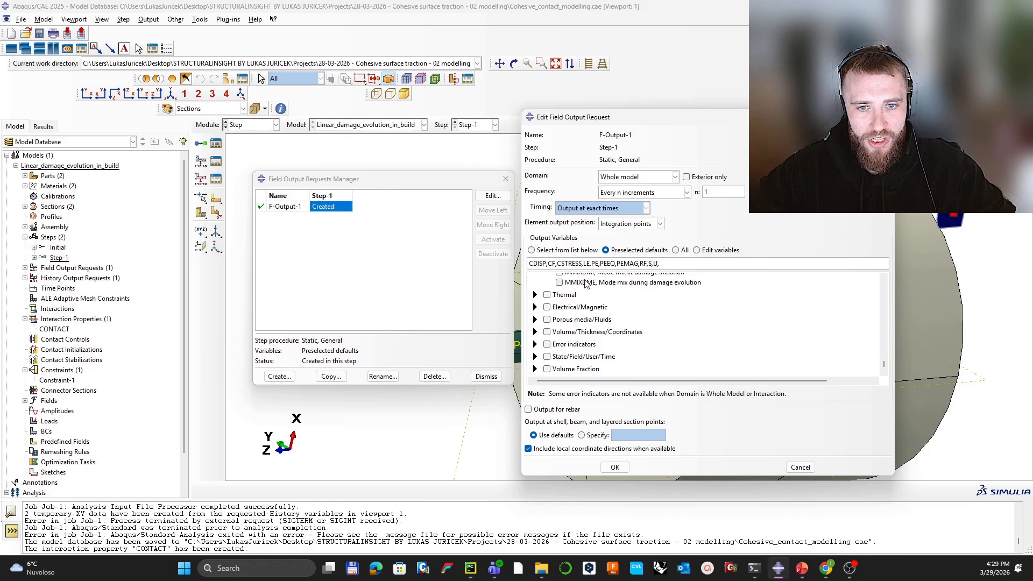
# Step: Add strain E and remove PE, PEEQ, PEMAG, LE and CF from the output
pyautogui.scroll(5, 879, 356)
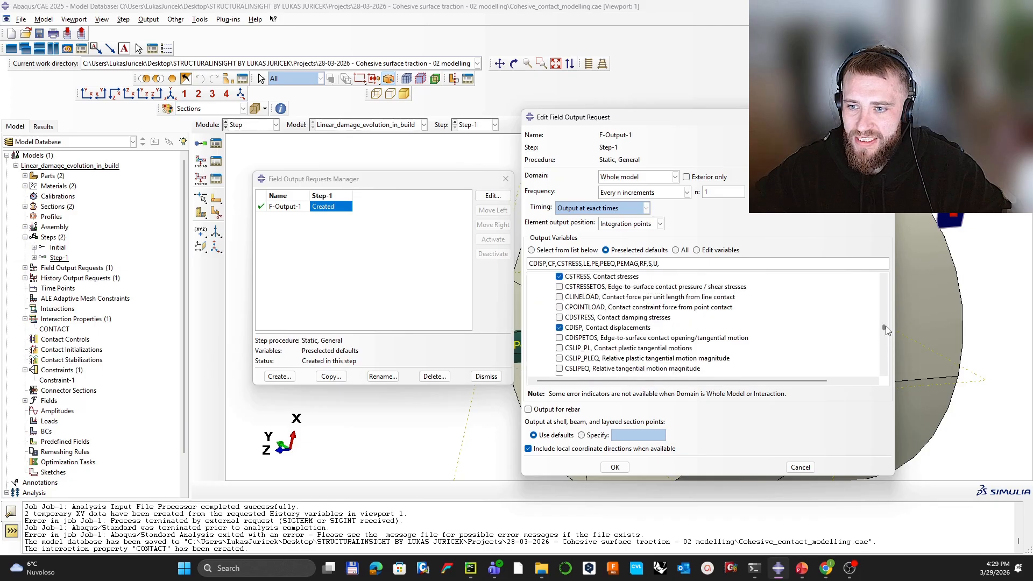
pyautogui.scroll(5, 885, 326)
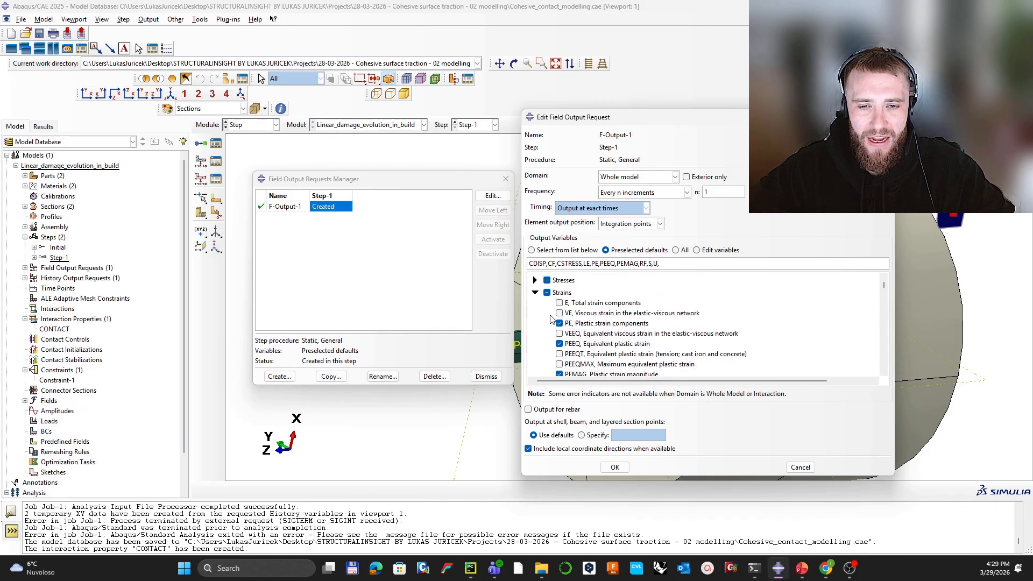
pyautogui.click(534, 281)
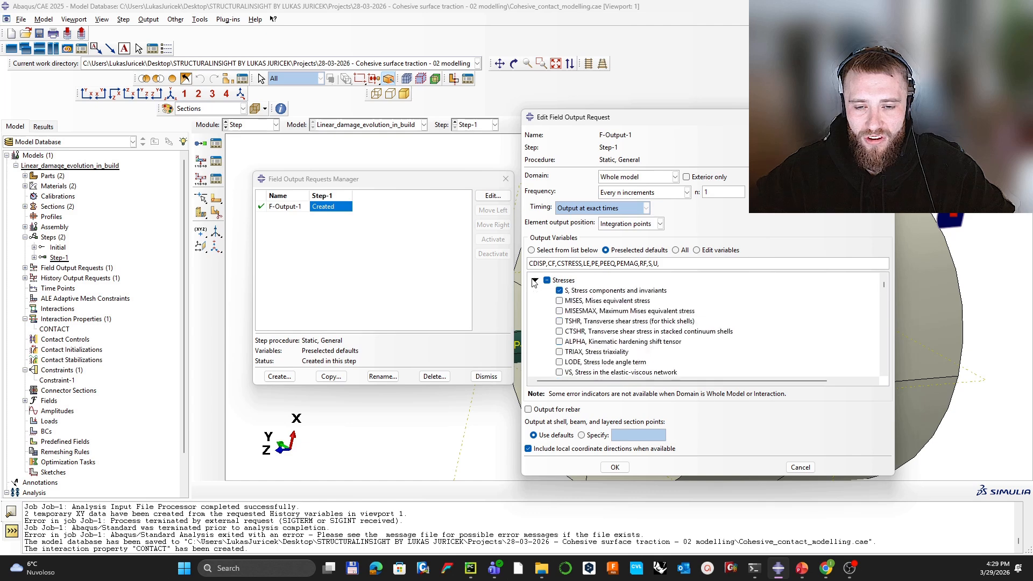
pyautogui.scroll(-3, 588, 313)
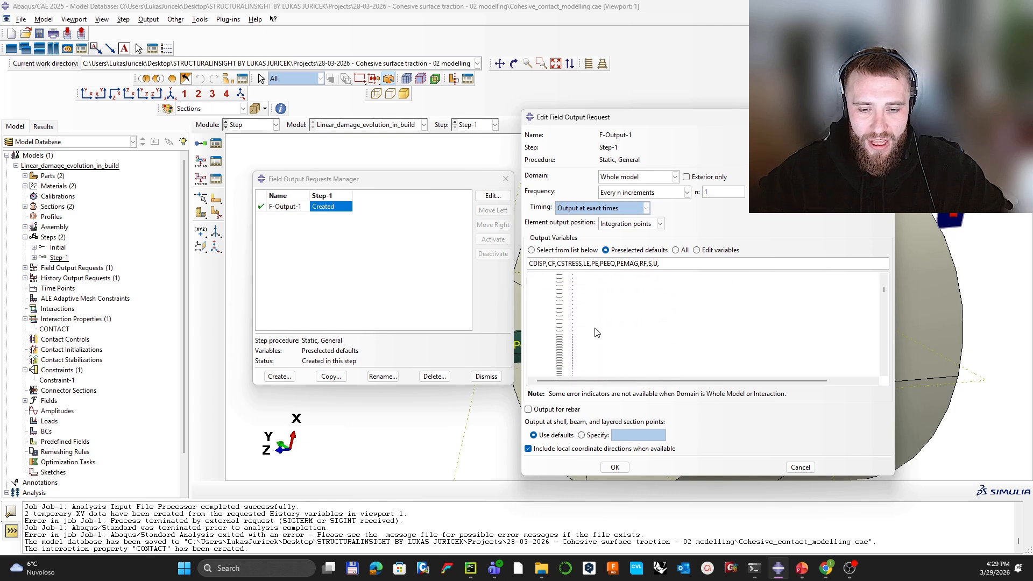
pyautogui.scroll(-2, 575, 323)
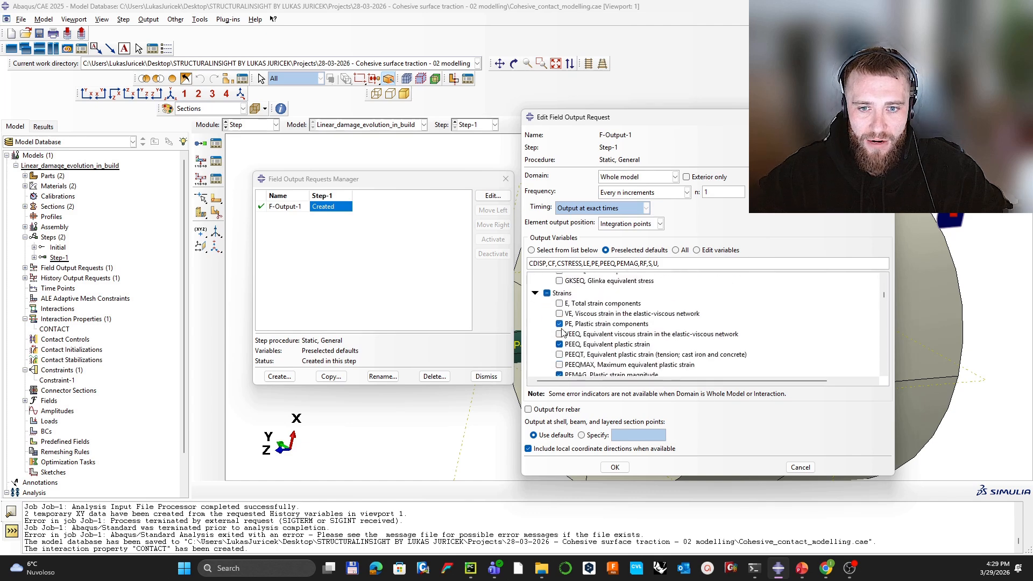
pyautogui.click(559, 304)
pyautogui.click(559, 323)
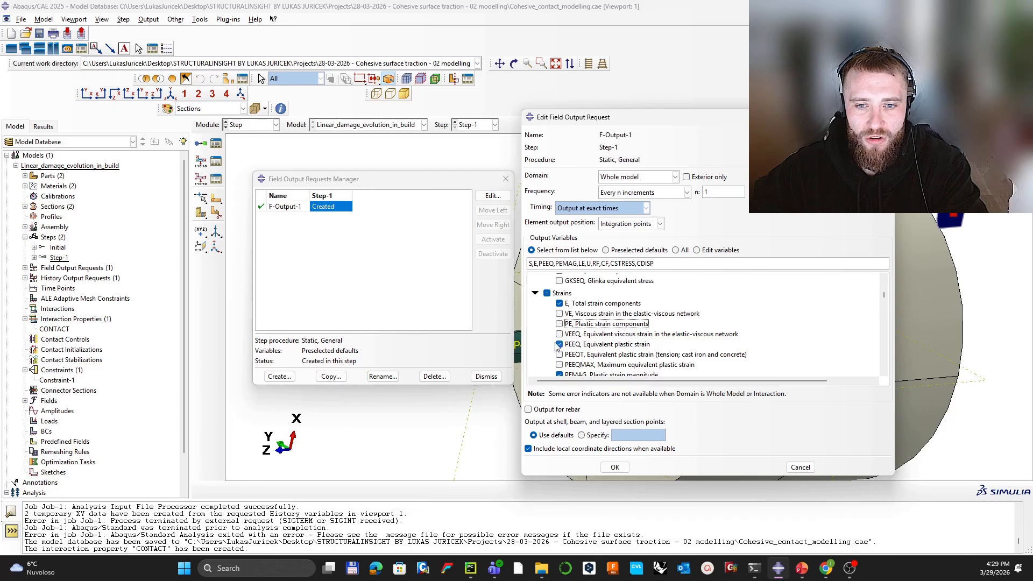
pyautogui.click(559, 344)
pyautogui.scroll(-3, 562, 344)
pyautogui.click(559, 343)
pyautogui.scroll(-3, 567, 344)
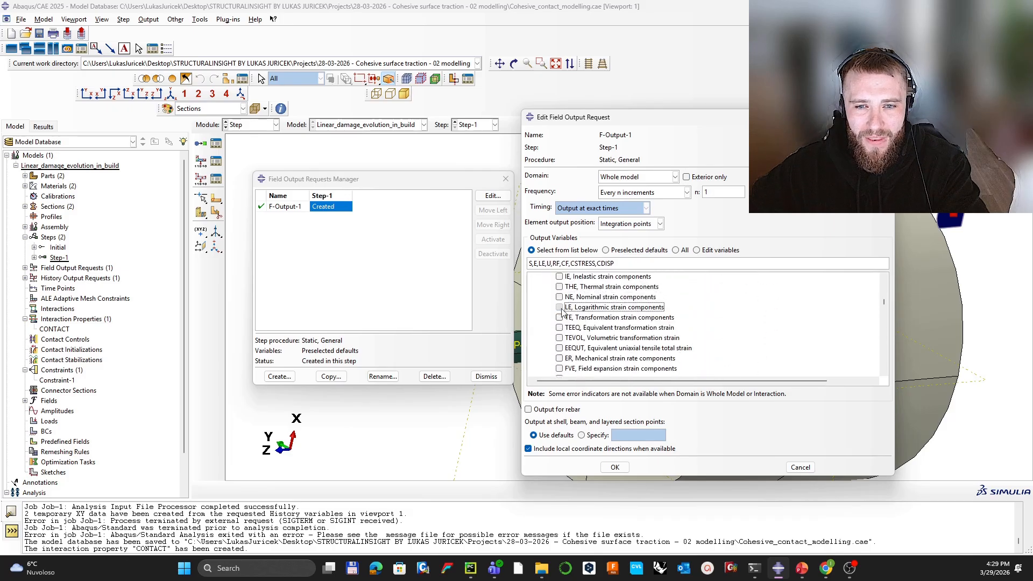
pyautogui.click(559, 307)
pyautogui.scroll(-5, 570, 347)
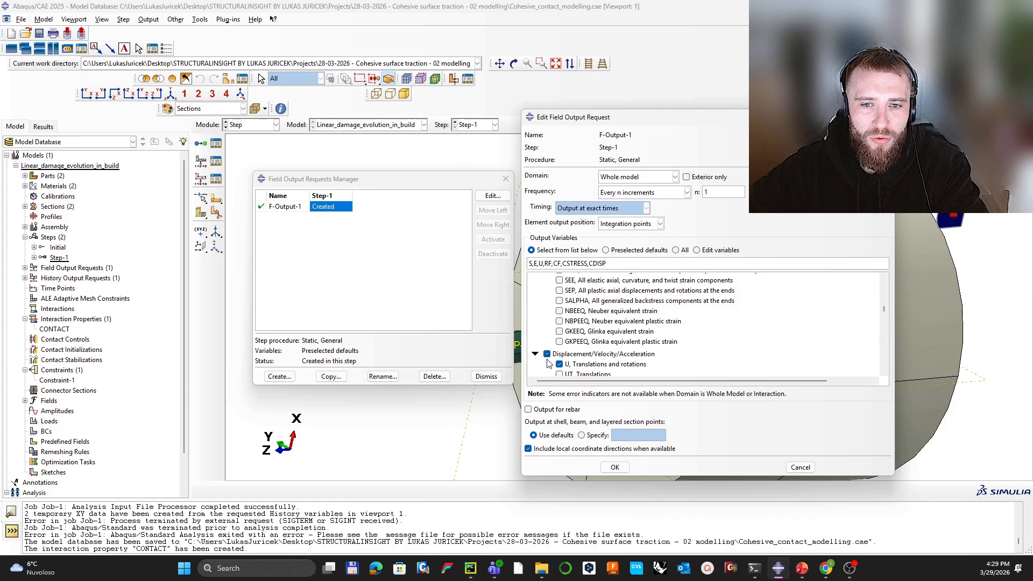
pyautogui.scroll(-2, 581, 339)
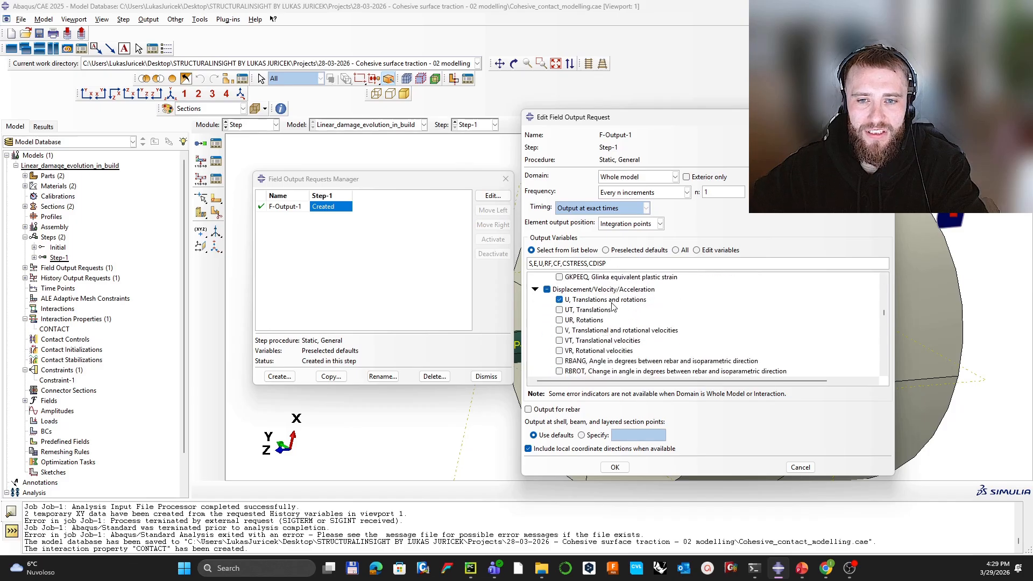
pyautogui.scroll(-6, 600, 310)
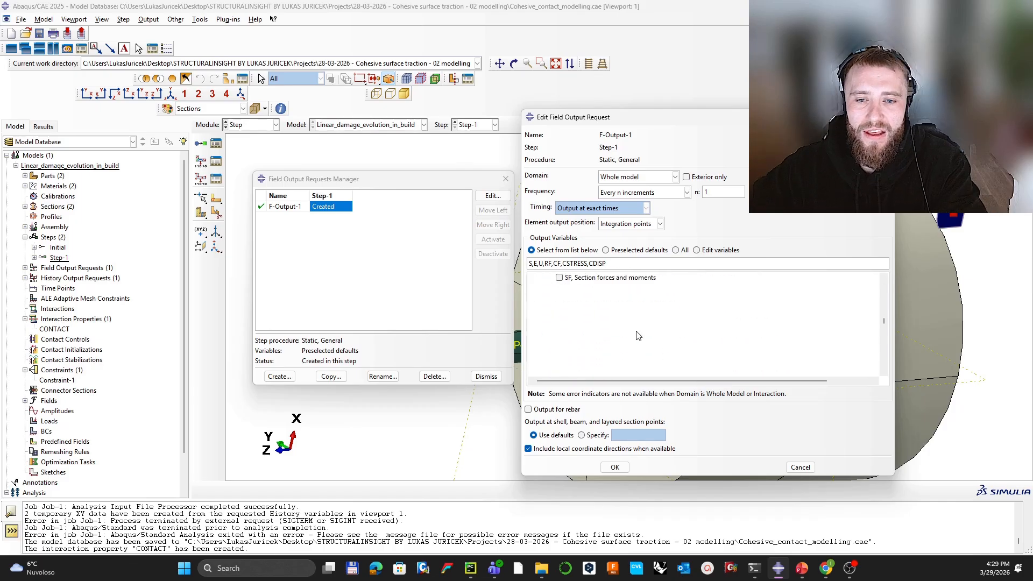
pyautogui.scroll(4, 618, 335)
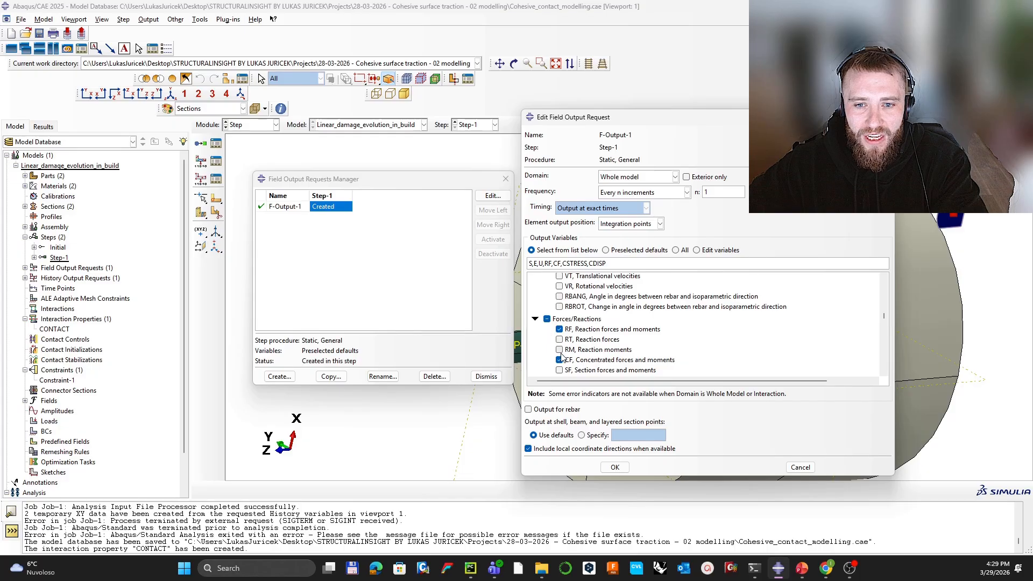
pyautogui.click(560, 360)
# Step: Add contact outputs CSTATUS, CSDMG and CSQUADSCRT, then apply the field output changes
pyautogui.scroll(-1, 557, 323)
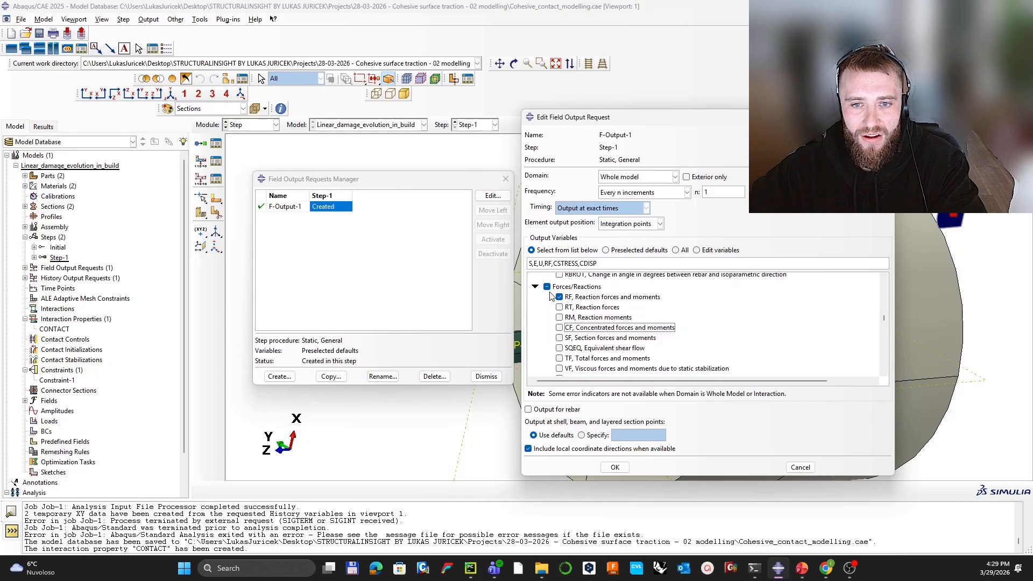
pyautogui.scroll(-5, 601, 303)
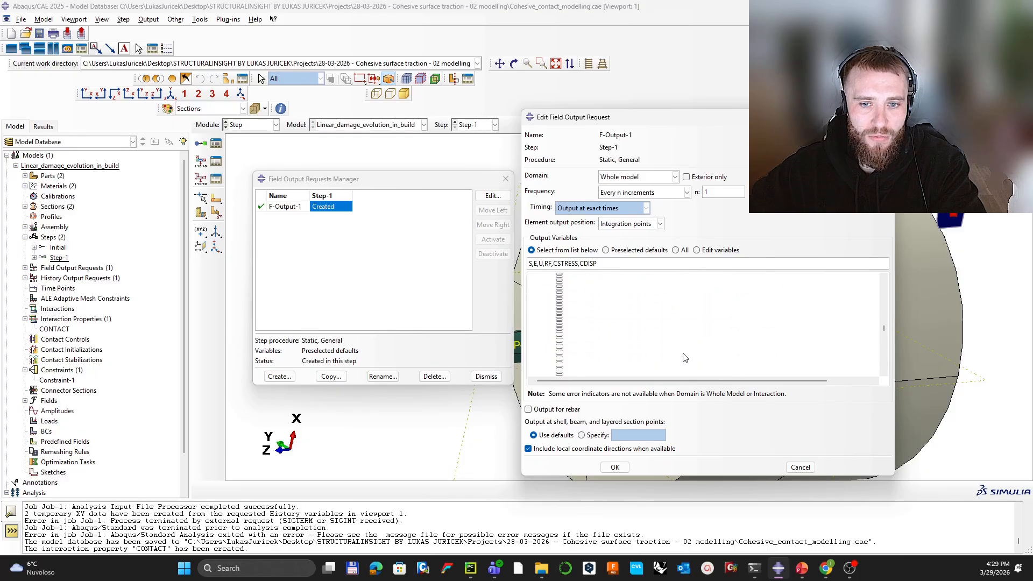
pyautogui.scroll(-2, 573, 349)
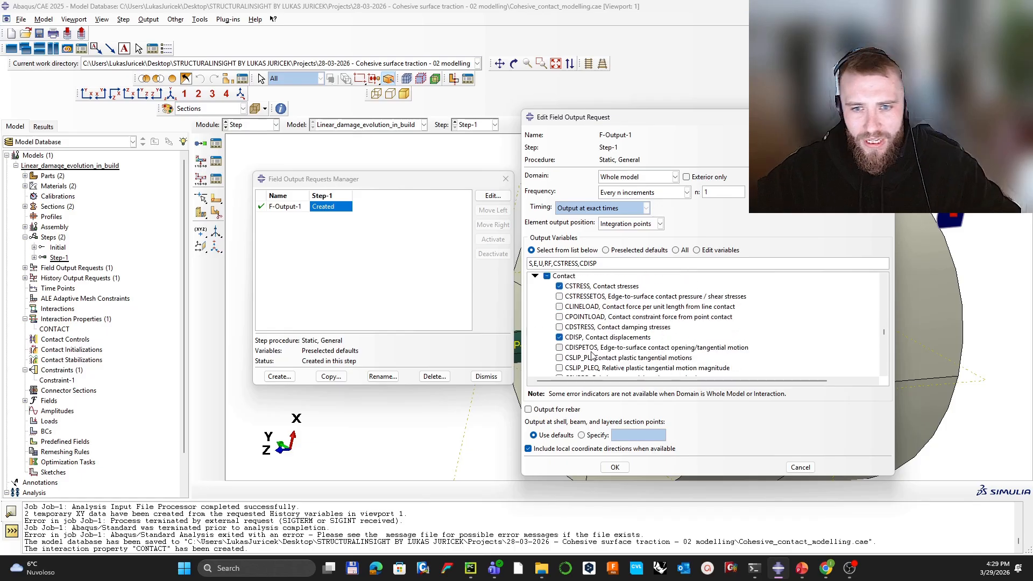
pyautogui.scroll(-1, 637, 361)
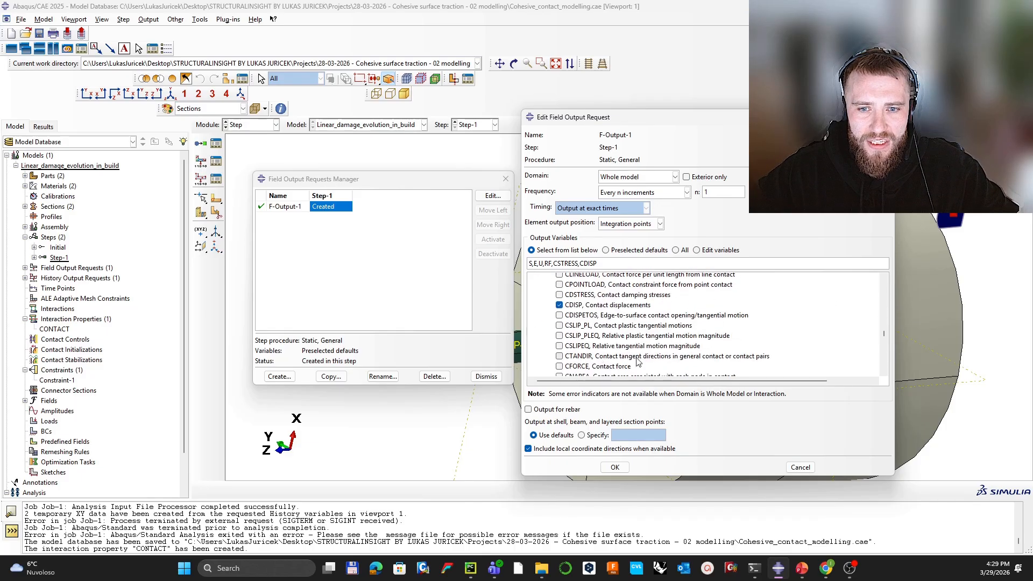
pyautogui.scroll(-1, 563, 304)
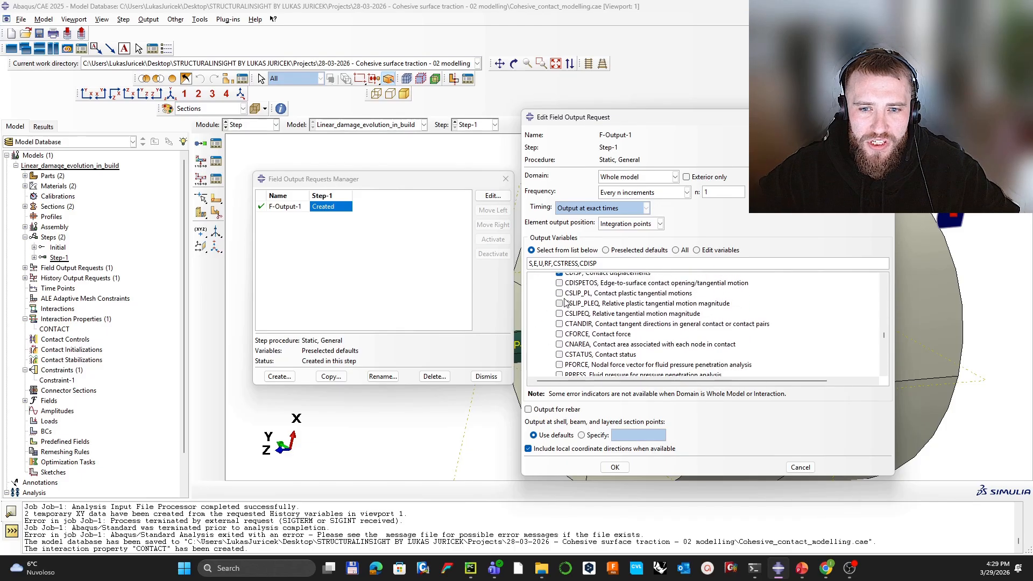
pyautogui.scroll(-3, 564, 323)
pyautogui.click(559, 321)
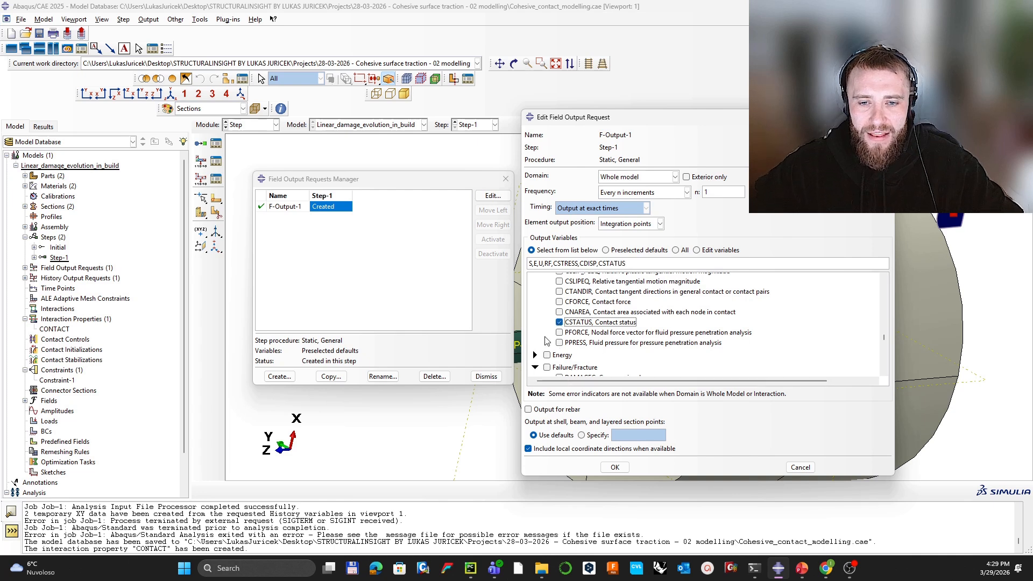
pyautogui.scroll(-2, 546, 340)
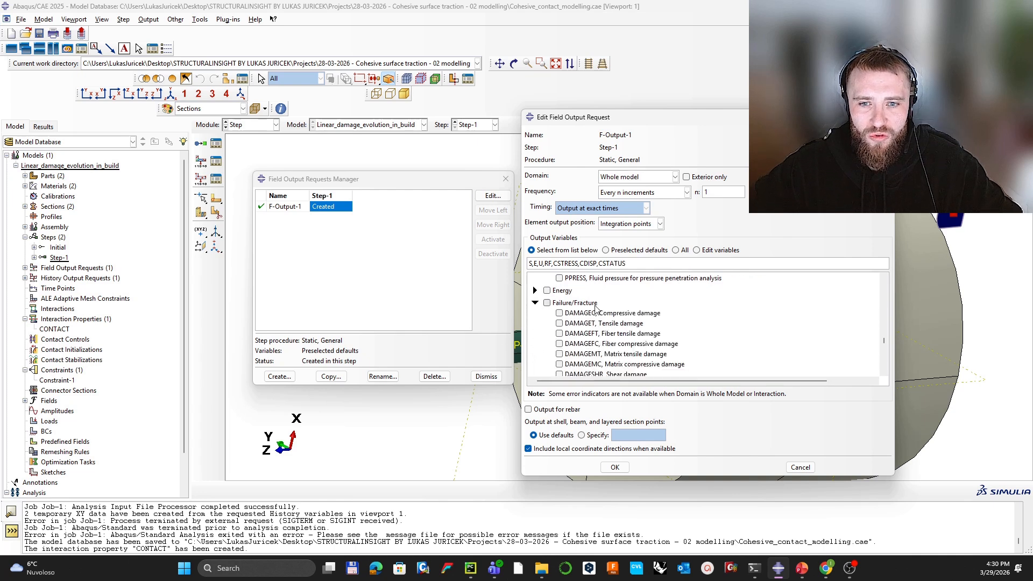
pyautogui.scroll(-5, 602, 316)
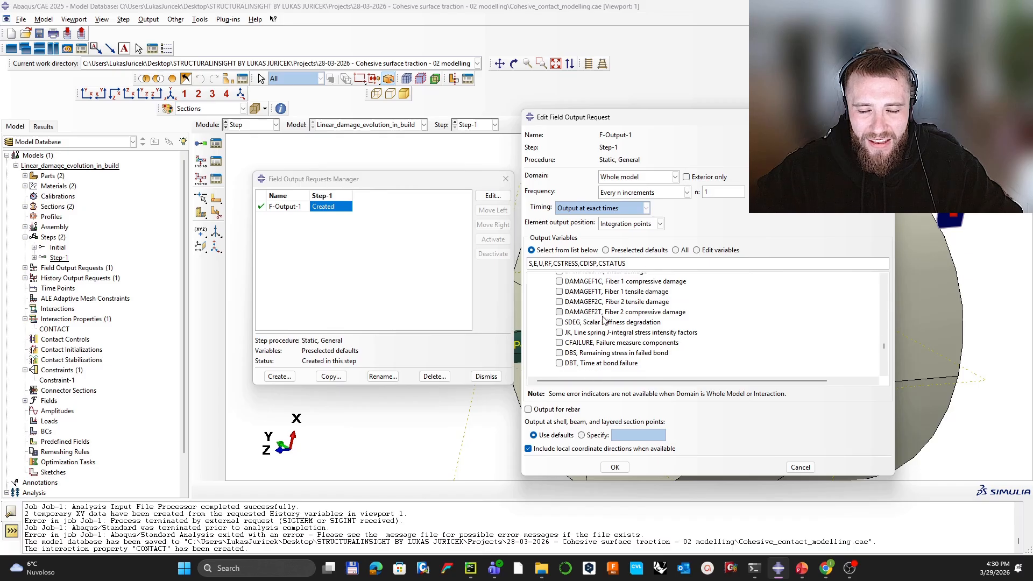
pyautogui.scroll(-1, 605, 321)
pyautogui.scroll(-3, 606, 324)
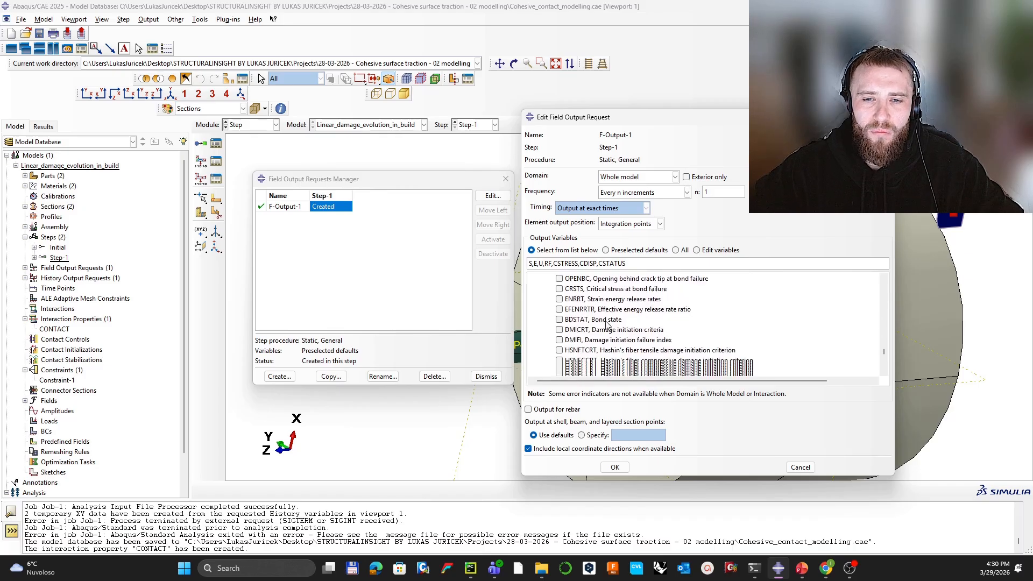
pyautogui.scroll(-1, 606, 324)
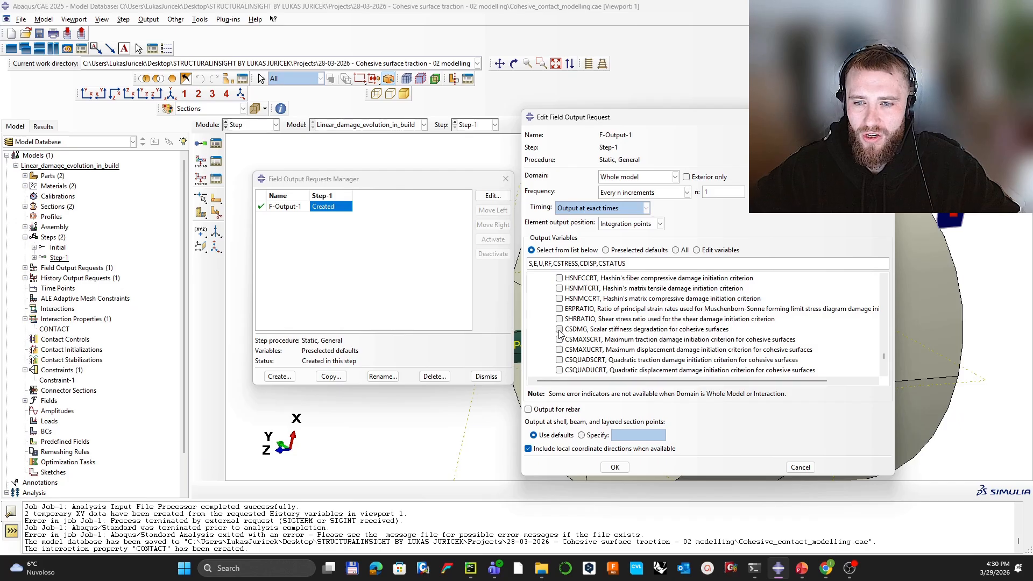
pyautogui.click(559, 329)
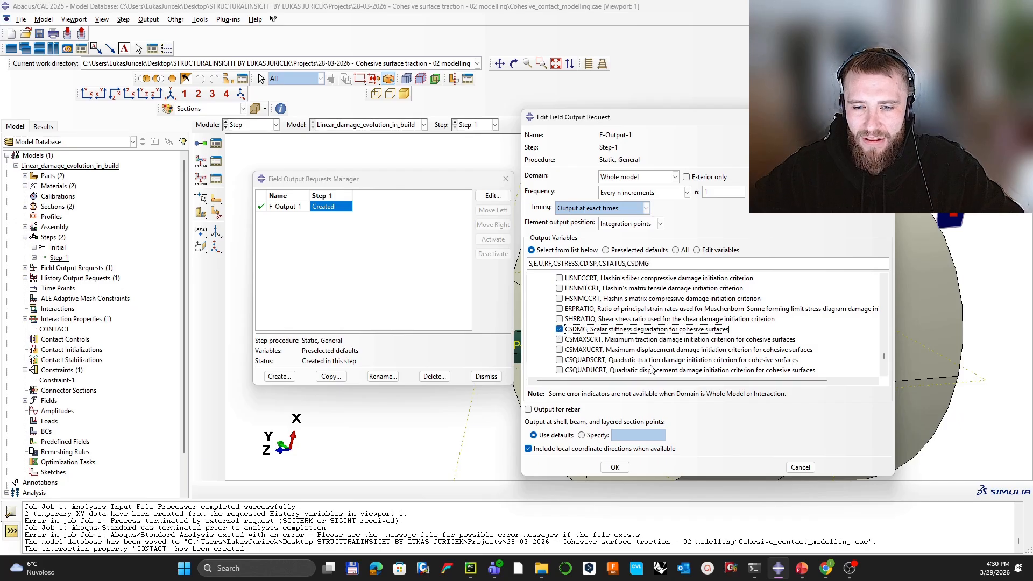
pyautogui.click(560, 360)
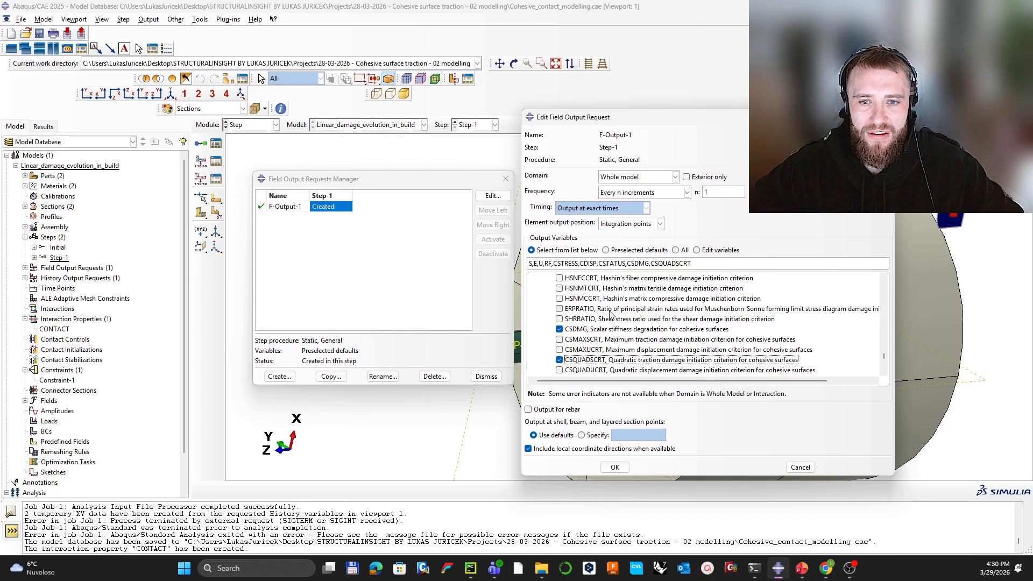
pyautogui.scroll(-1, 614, 316)
pyautogui.scroll(-3, 614, 319)
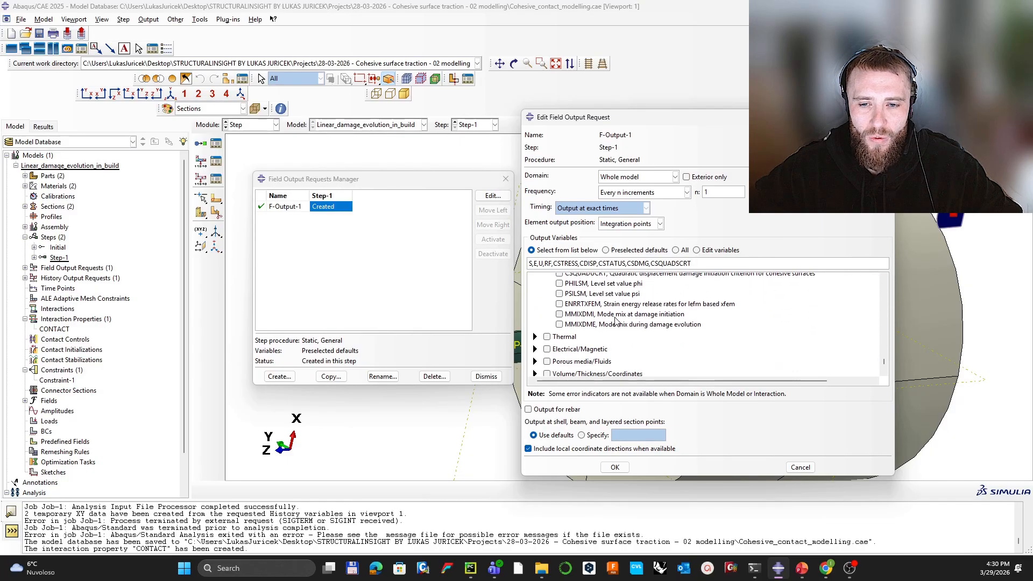
pyautogui.scroll(3, 618, 321)
pyautogui.scroll(-5, 617, 322)
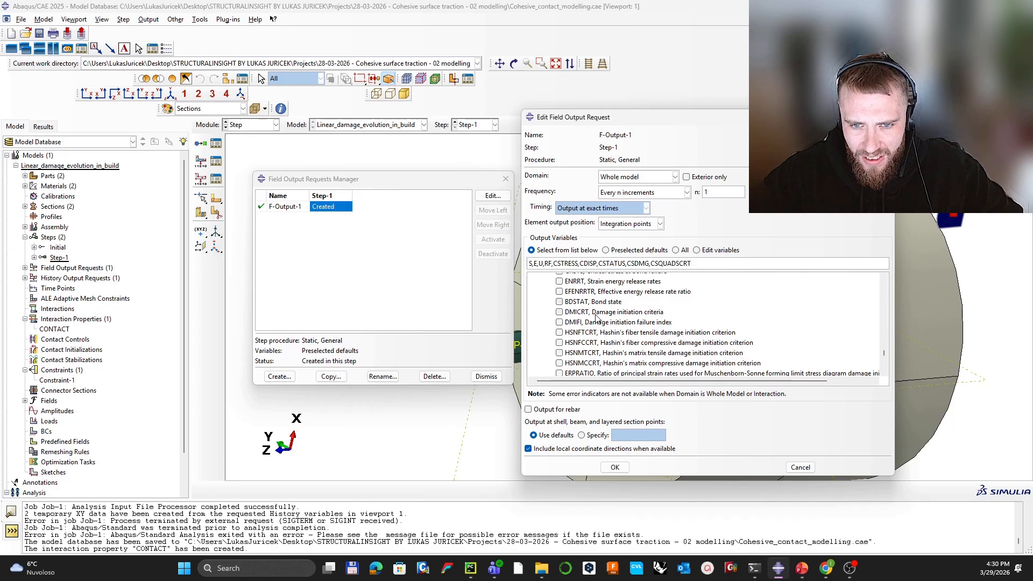
pyautogui.scroll(4, 593, 317)
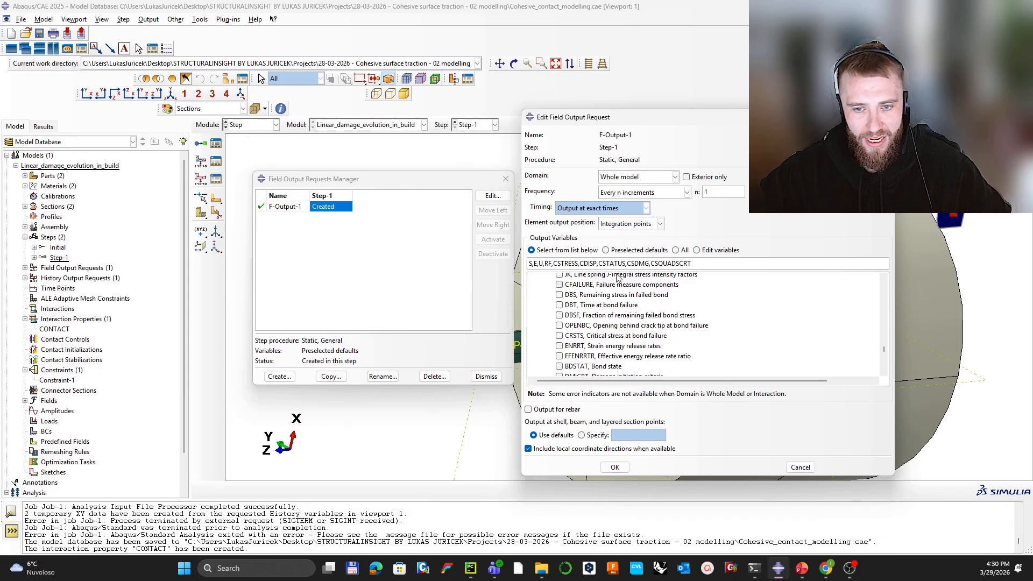
pyautogui.click(614, 467)
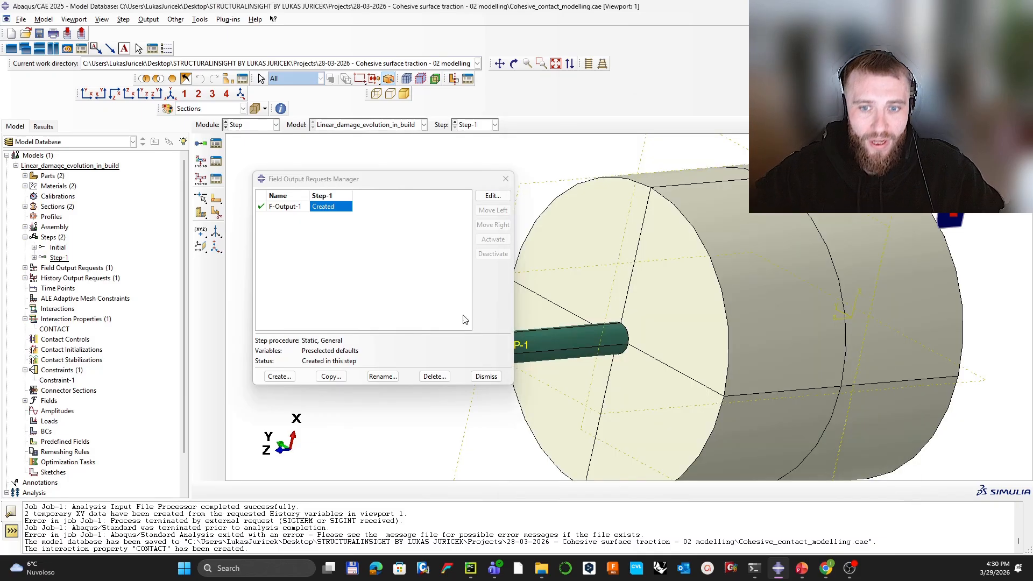
# Step: Edit history request H-Output-1 so it records output on the RP set
pyautogui.click(506, 177)
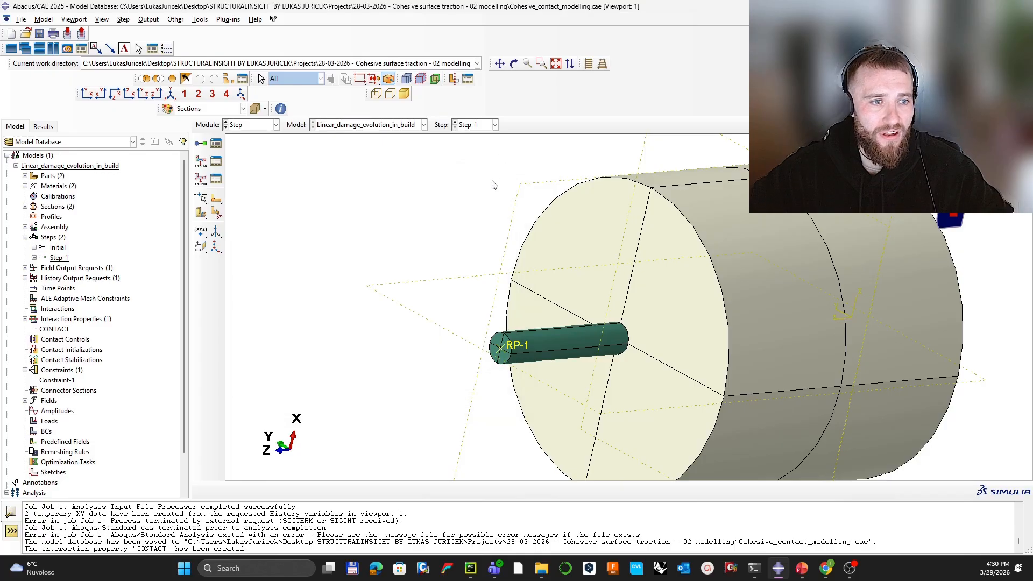
pyautogui.click(215, 179)
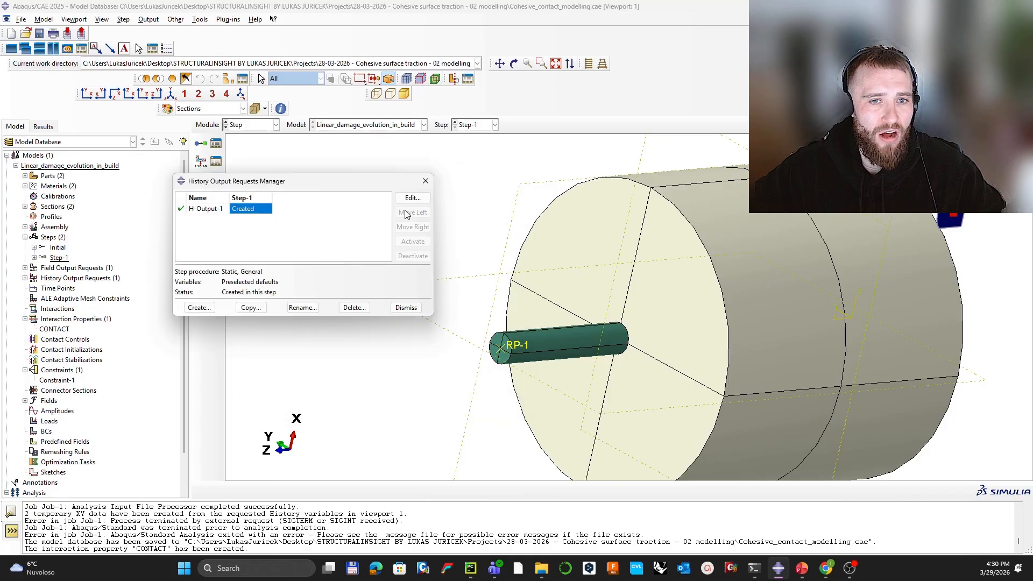
pyautogui.press('Return')
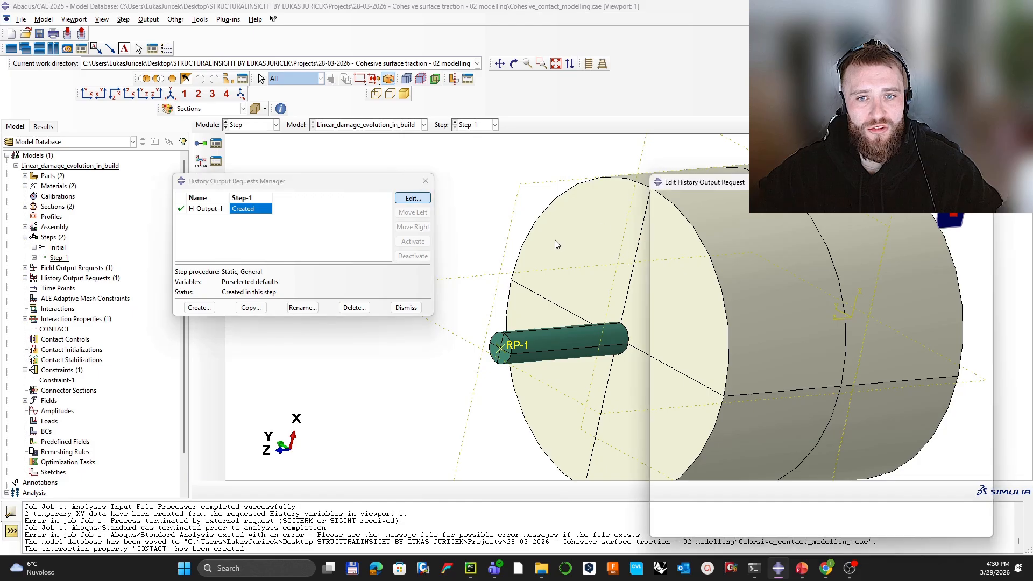
pyautogui.moveTo(727, 186); pyautogui.dragTo(533, 181)
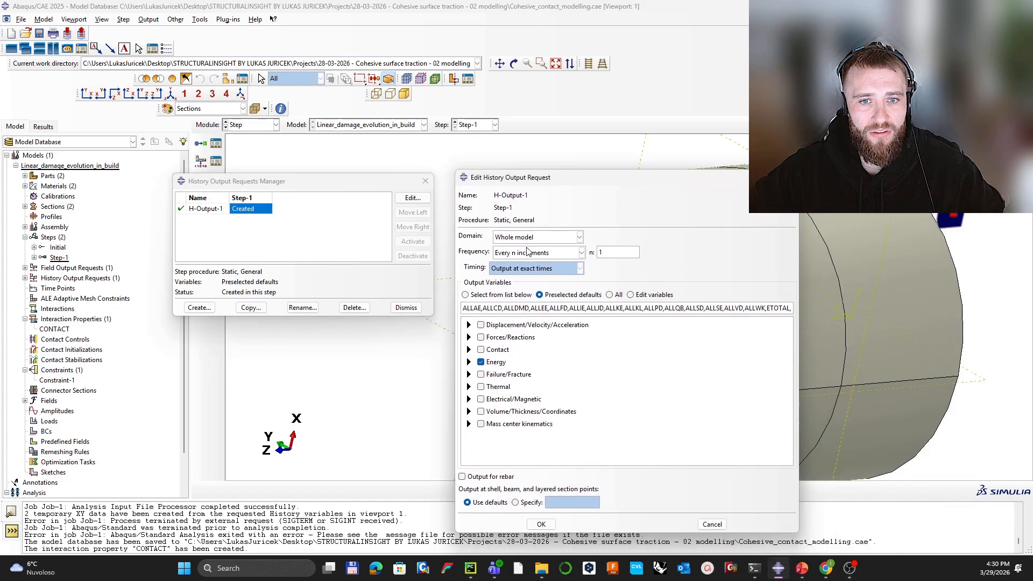
pyautogui.click(528, 252)
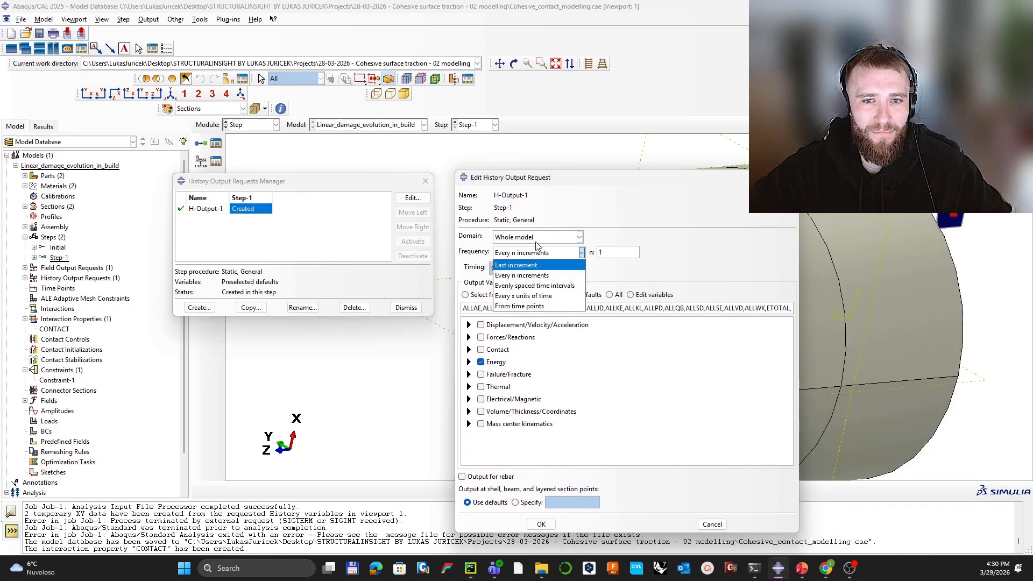
pyautogui.click(535, 237)
pyautogui.click(530, 260)
pyautogui.click(647, 237)
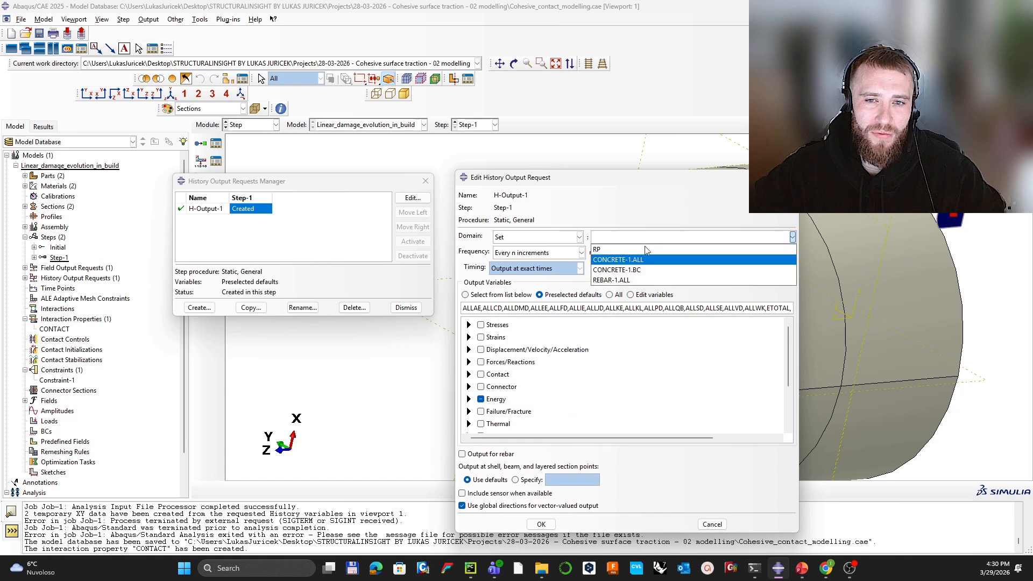
pyautogui.click(646, 250)
# Step: Select only U3 displacement and RF3 reaction force as history output variables
pyautogui.click(480, 399)
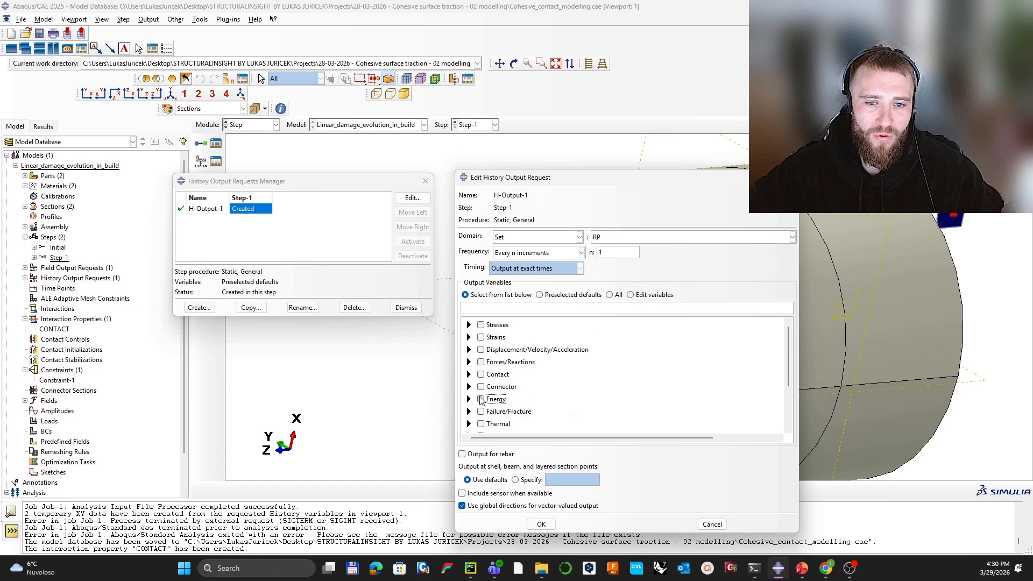
pyautogui.click(469, 350)
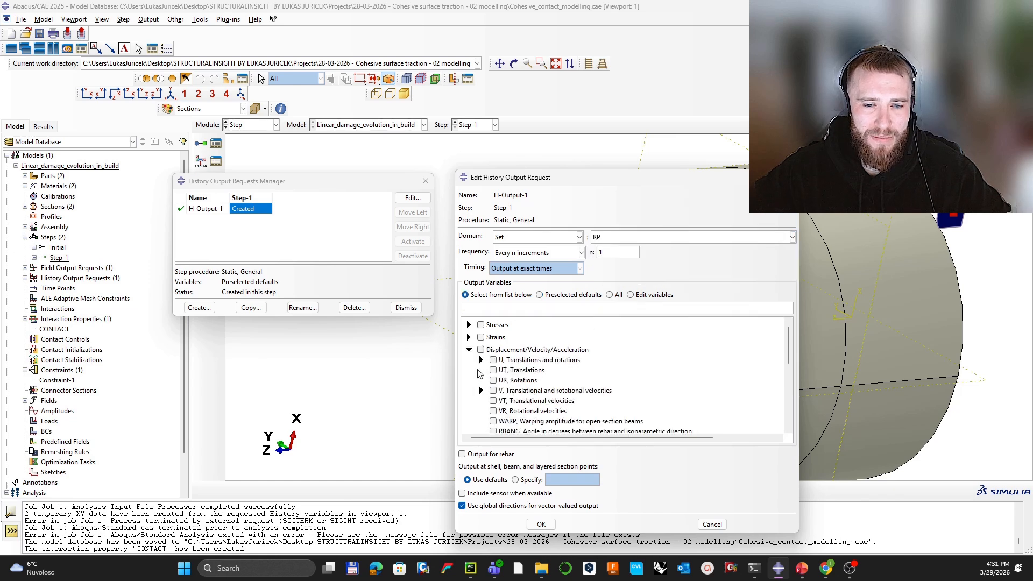
pyautogui.click(482, 360)
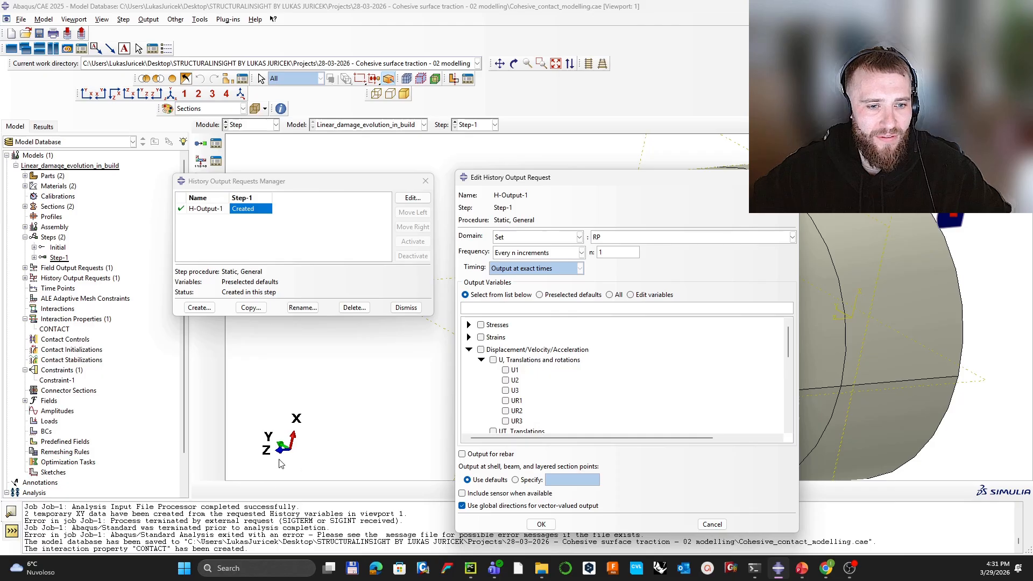
pyautogui.click(505, 390)
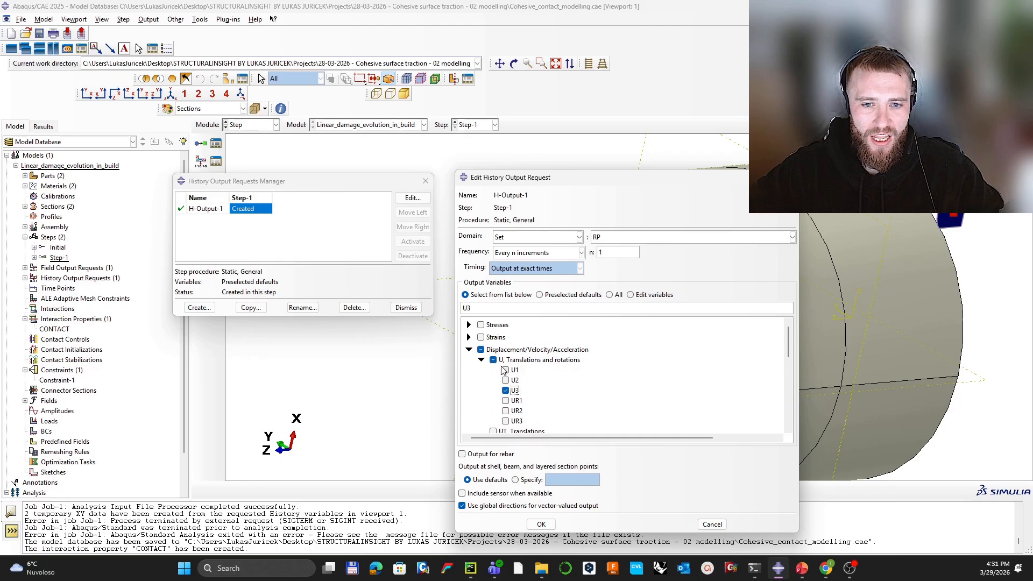
pyautogui.scroll(-4, 479, 383)
pyautogui.scroll(-5, 481, 369)
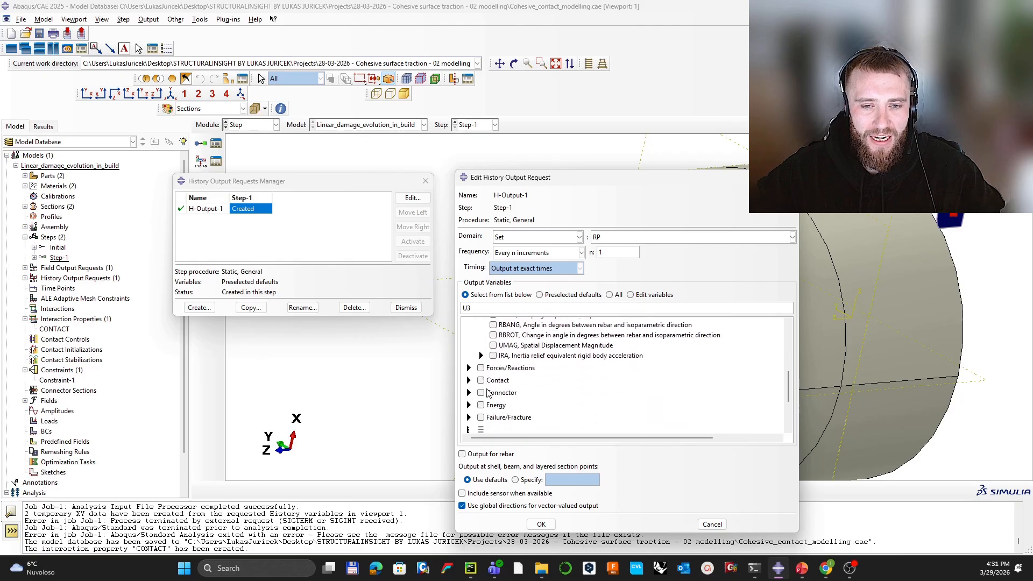
pyautogui.scroll(1, 481, 366)
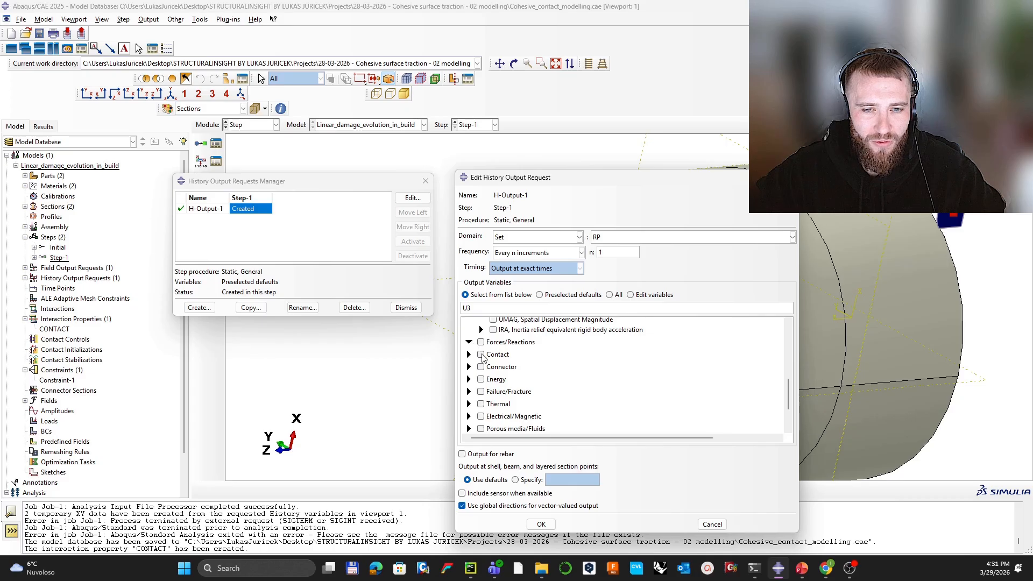
pyautogui.click(468, 342)
pyautogui.click(481, 353)
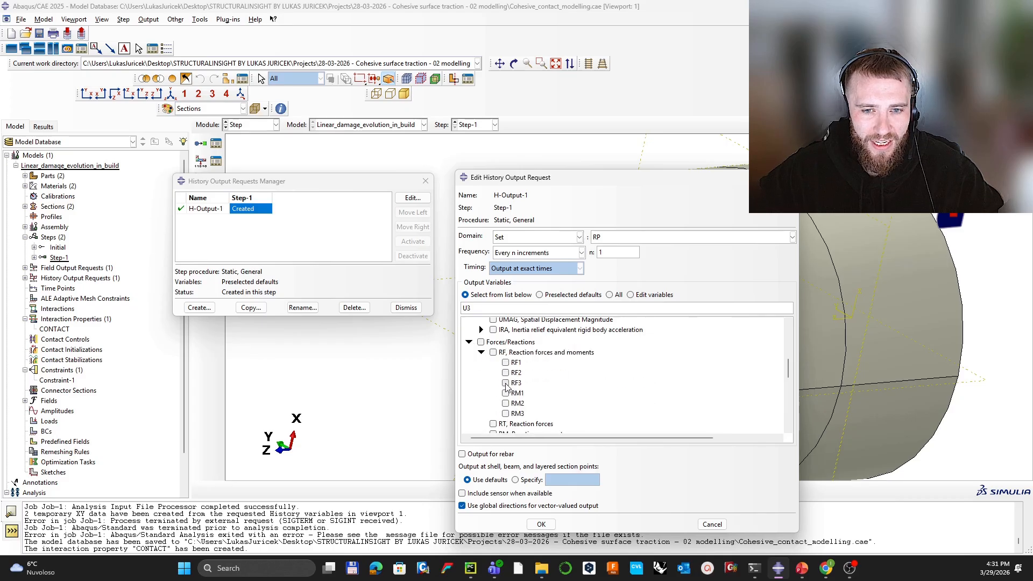
pyautogui.click(506, 383)
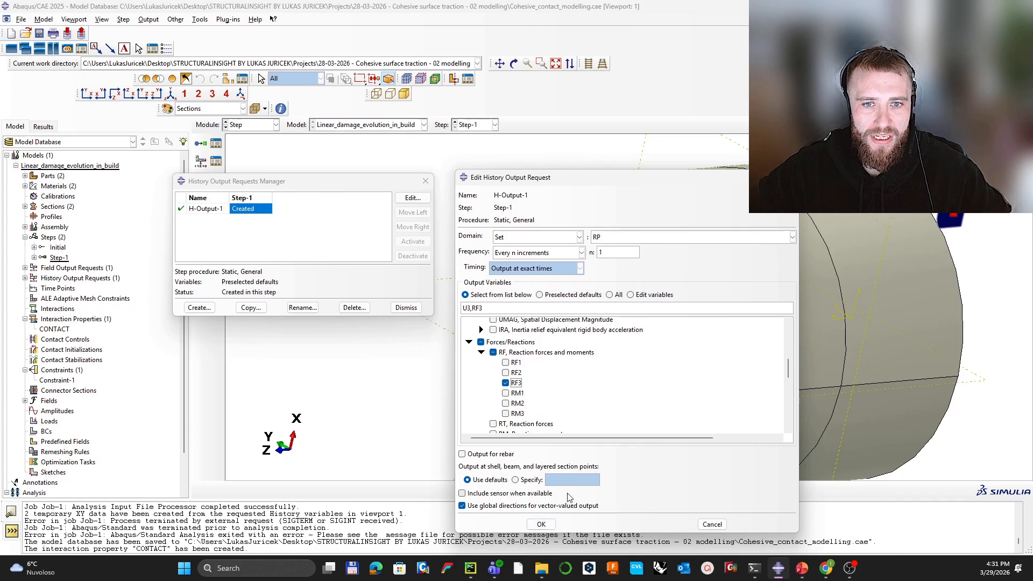
# Step: Confirm the history request and close the output requests manager
pyautogui.click(544, 525)
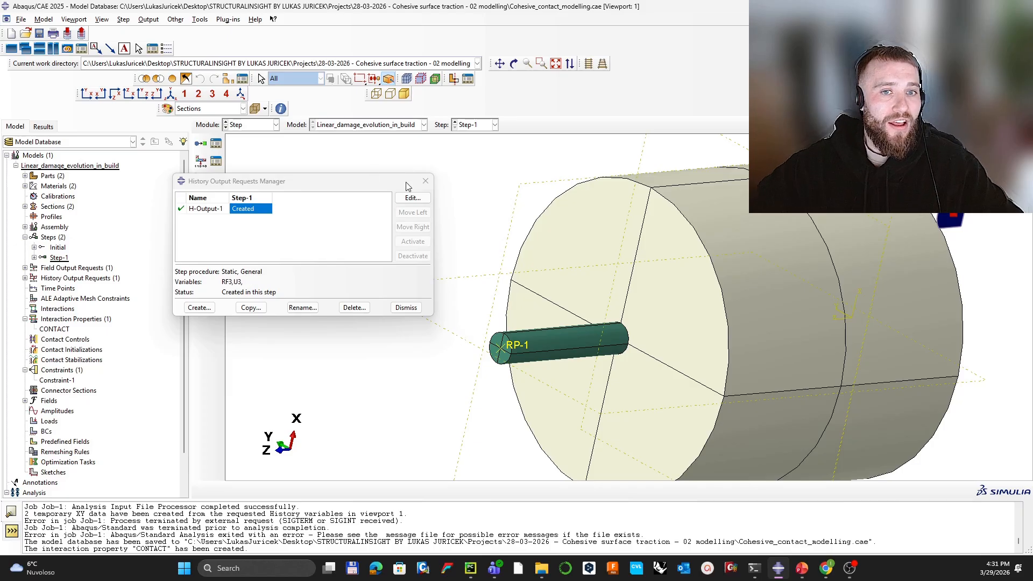
pyautogui.click(425, 182)
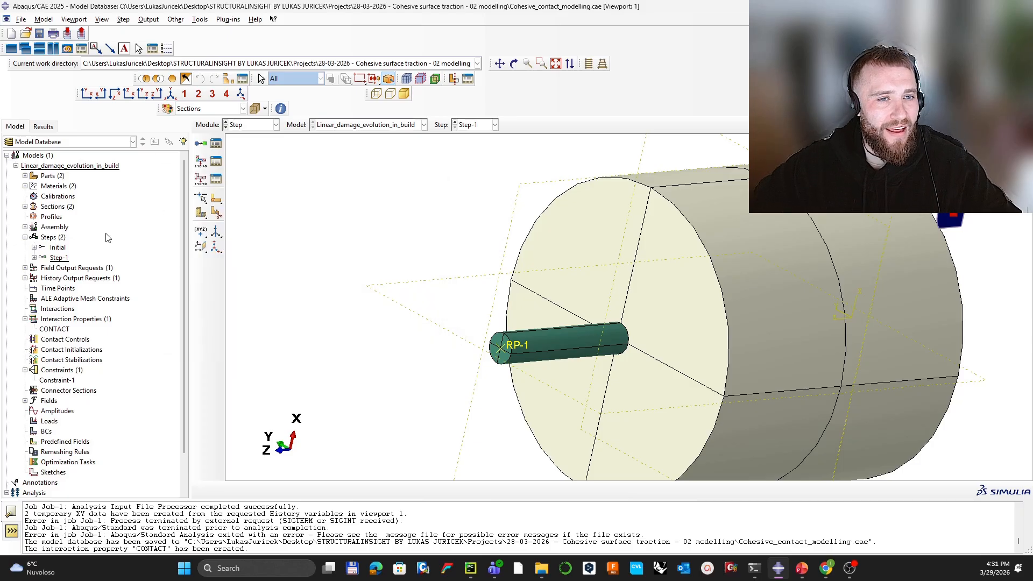
pyautogui.click(253, 124)
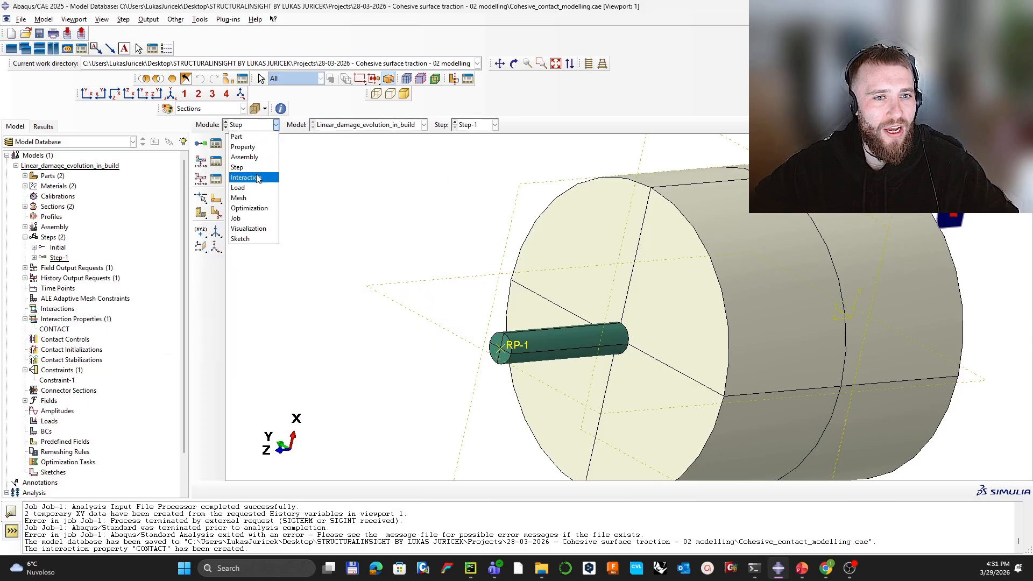
# Step: In the Interaction module, start a general contact interaction named CONTACT in the Initial step
pyautogui.click(246, 178)
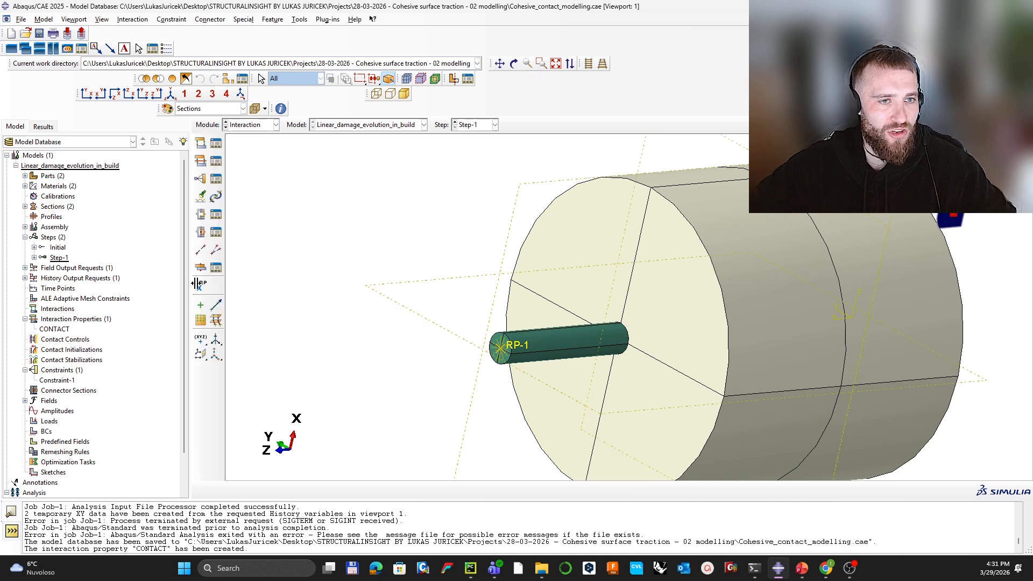
pyautogui.click(198, 142)
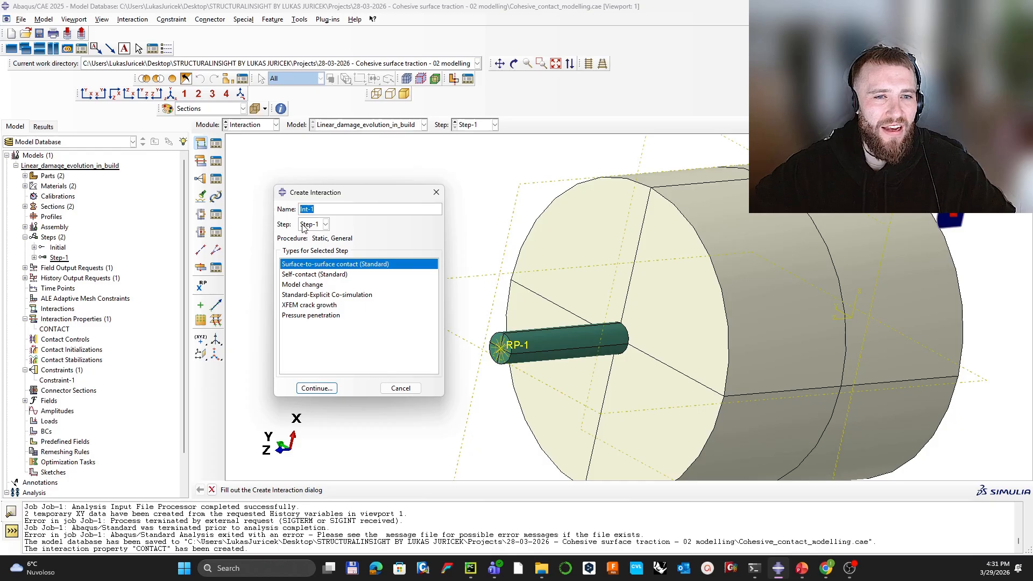
pyautogui.click(303, 226)
pyautogui.click(308, 235)
pyautogui.click(306, 264)
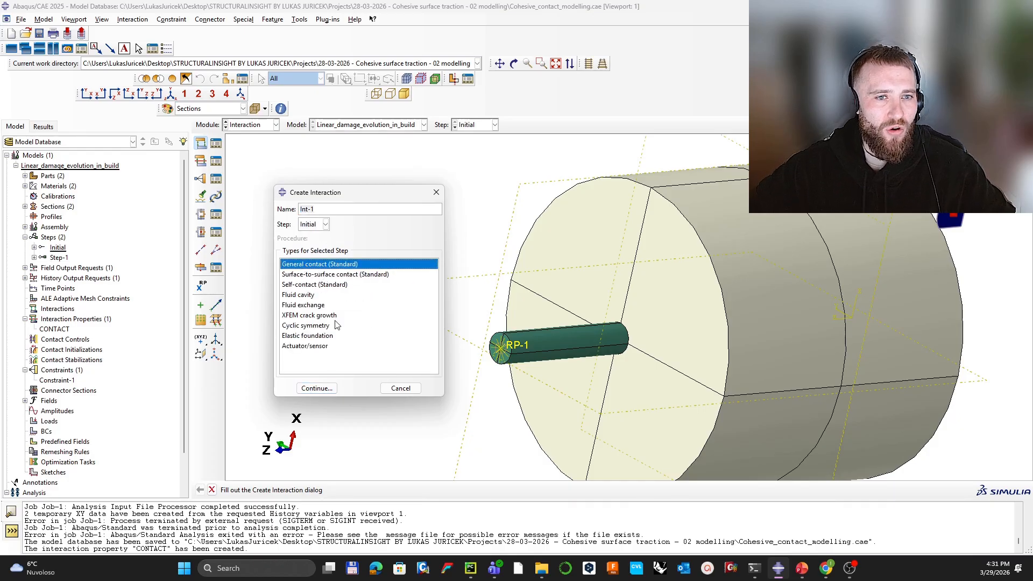
pyautogui.tripleClick(333, 210)
pyautogui.write('conta')
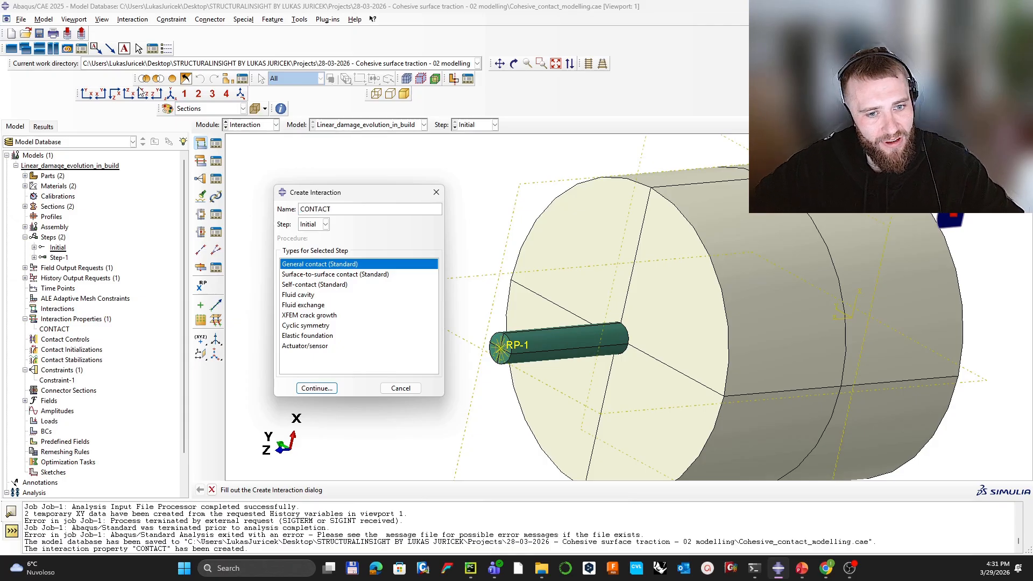
pyautogui.click(304, 385)
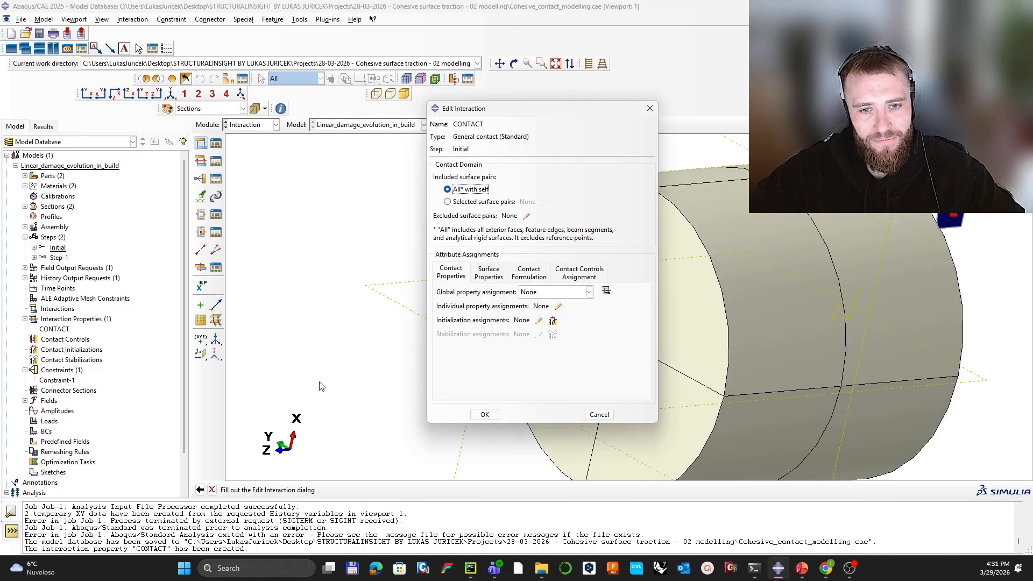
# Step: Assign the CONTACT property as the global property and create the interaction
pyautogui.click(589, 292)
pyautogui.click(538, 314)
pyautogui.click(484, 414)
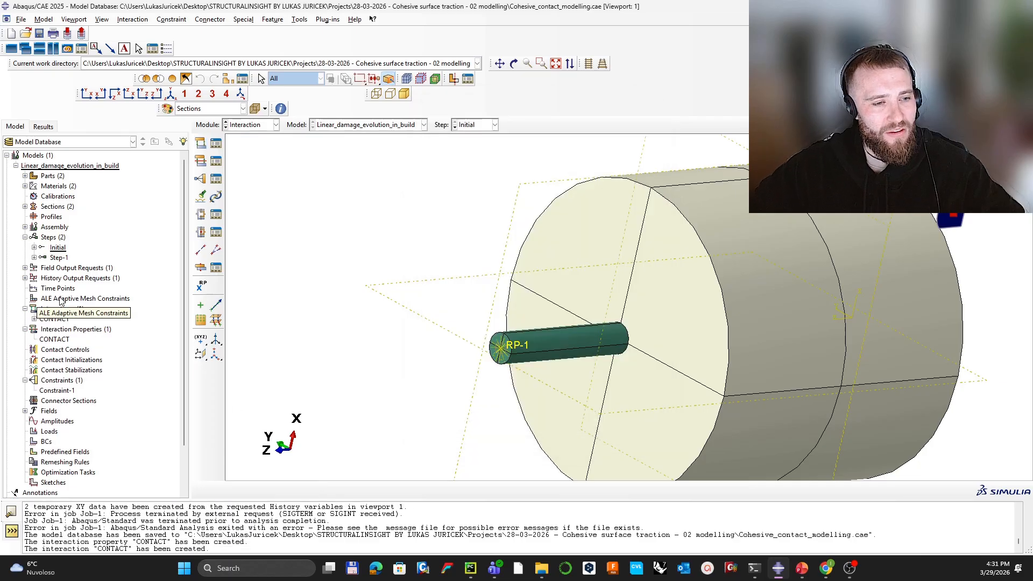
pyautogui.keyDown('ctrl'); pyautogui.keyDown('alt'); pyautogui.moveTo(698, 345); pyautogui.dragTo(584, 267); pyautogui.keyUp('alt'); pyautogui.keyUp('ctrl')
# Step: Glance at the meshed assembly in the Mesh module, then switch to the Load module
pyautogui.click(251, 128)
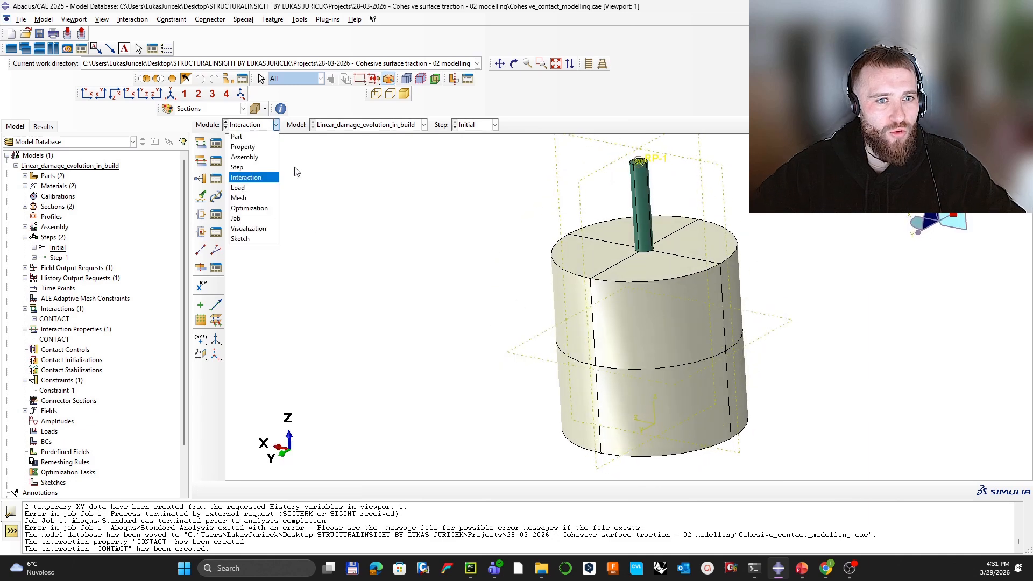
pyautogui.click(253, 198)
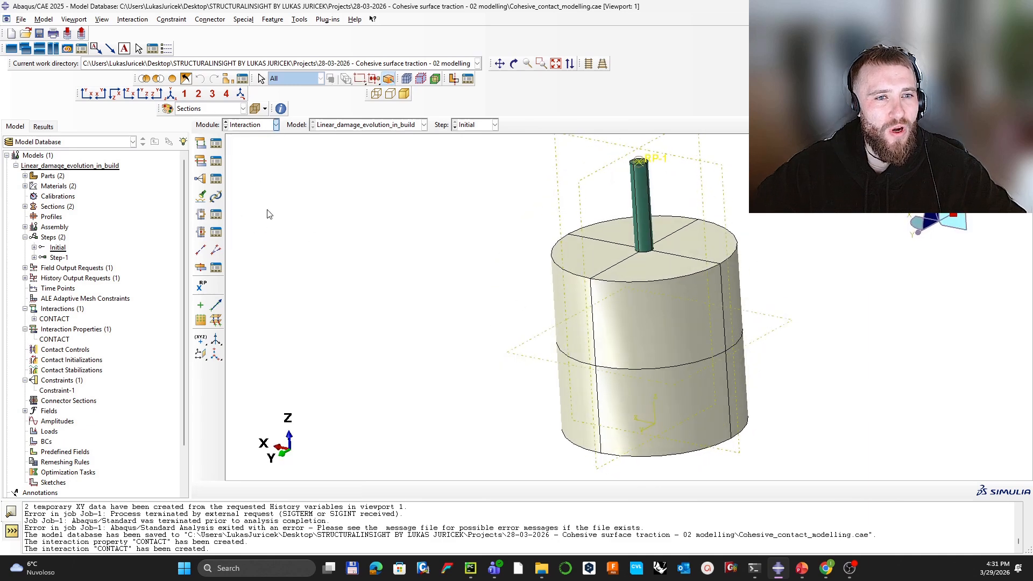
pyautogui.click(251, 124)
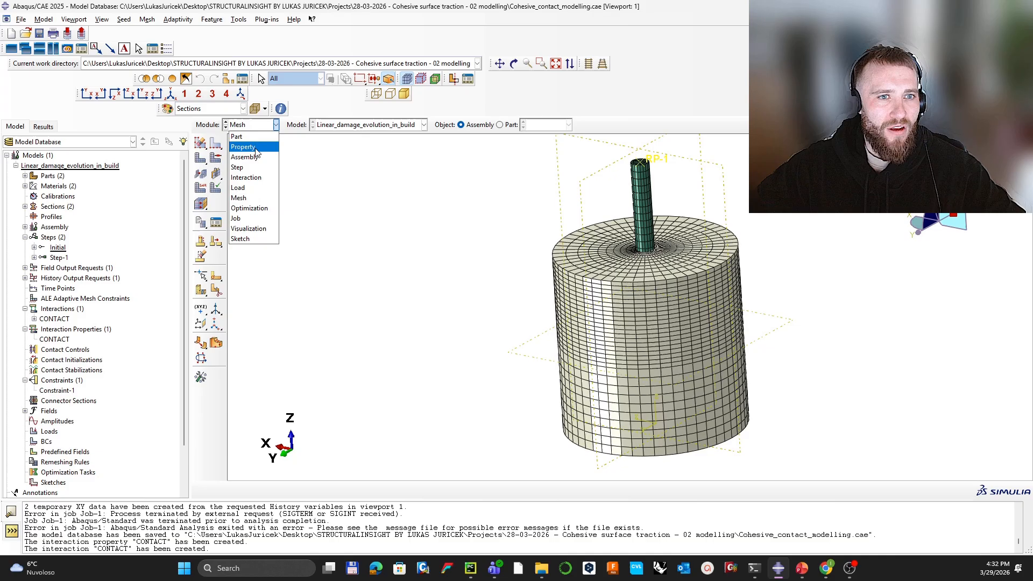
pyautogui.click(253, 186)
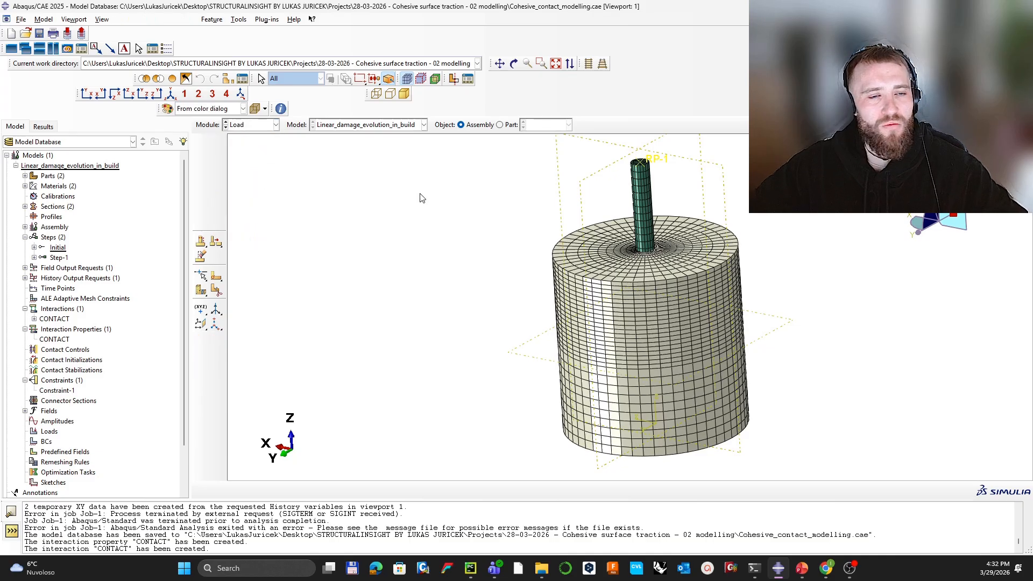
pyautogui.keyDown('ctrl'); pyautogui.keyDown('alt'); pyautogui.moveTo(703, 209); pyautogui.dragTo(621, 258); pyautogui.keyUp('alt'); pyautogui.keyUp('ctrl')
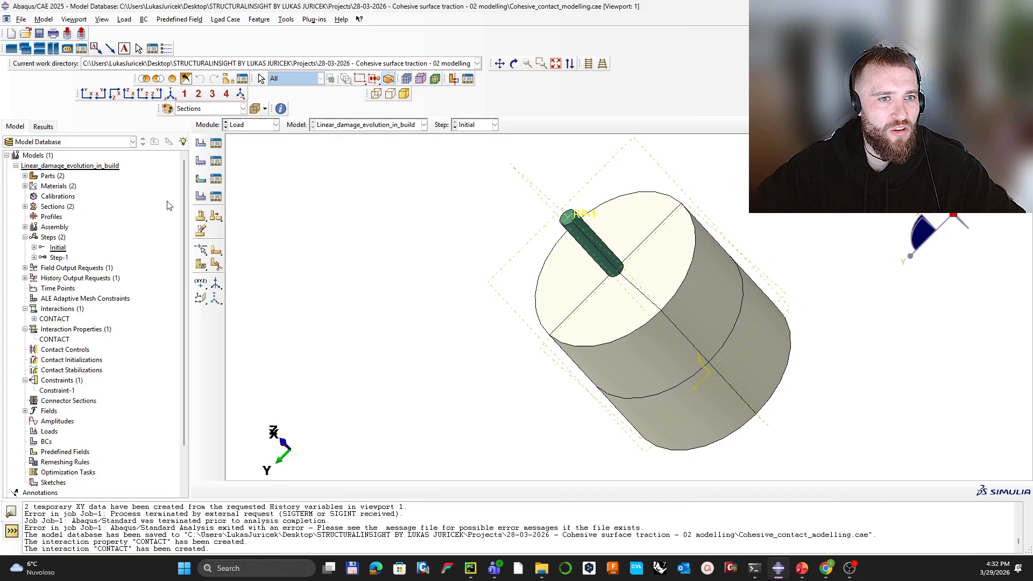
# Step: Start boundary condition BC-1 in the Initial step, limiting region picks to faces
pyautogui.click(200, 160)
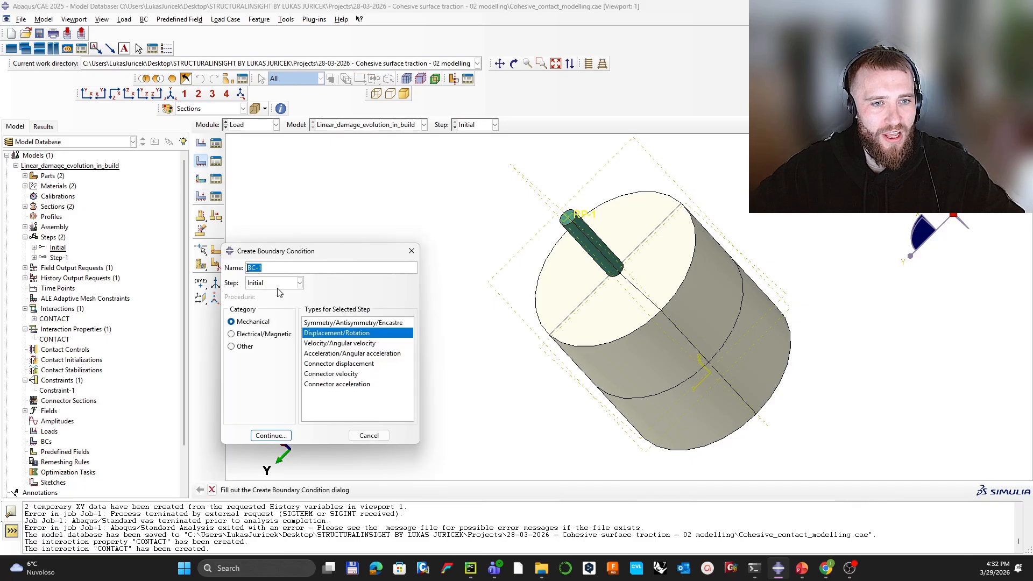
pyautogui.click(280, 436)
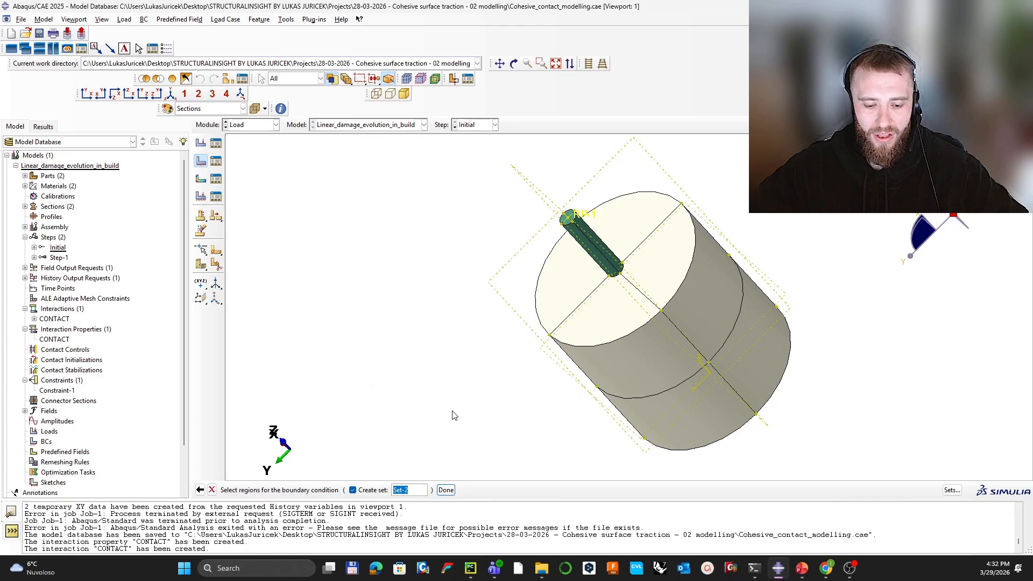
pyautogui.write('BC')
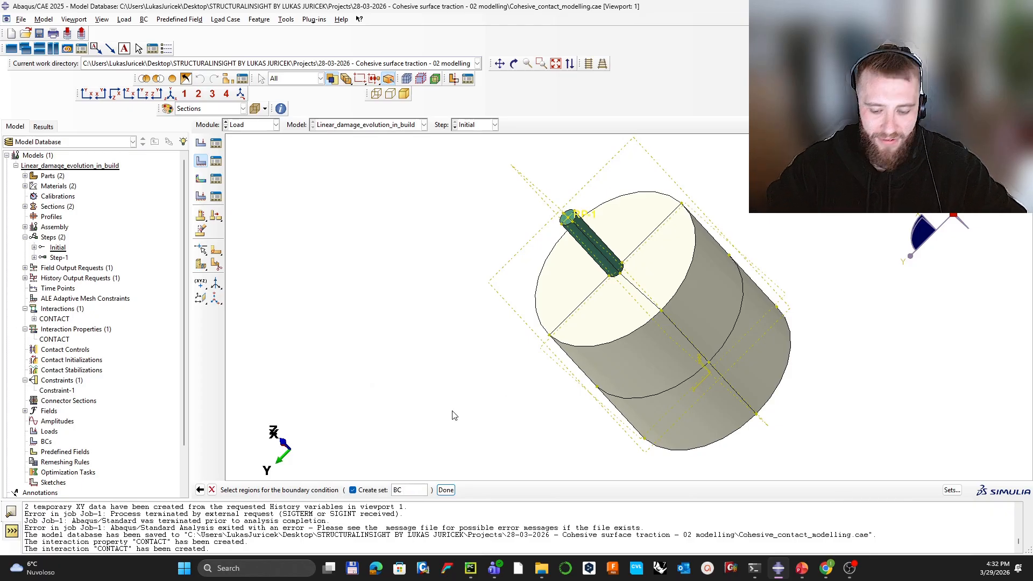
pyautogui.write('V_NEW')
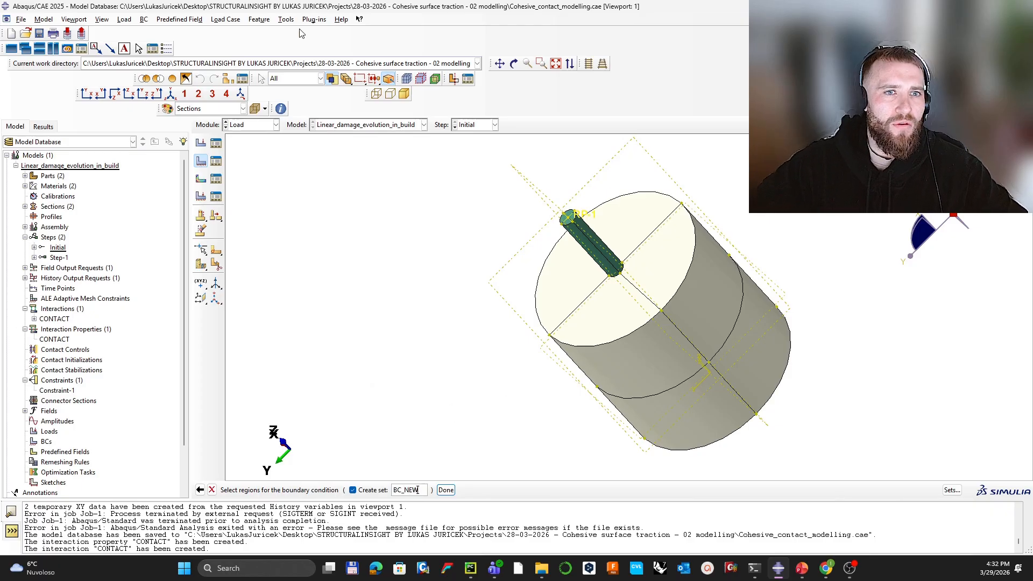
pyautogui.click(288, 81)
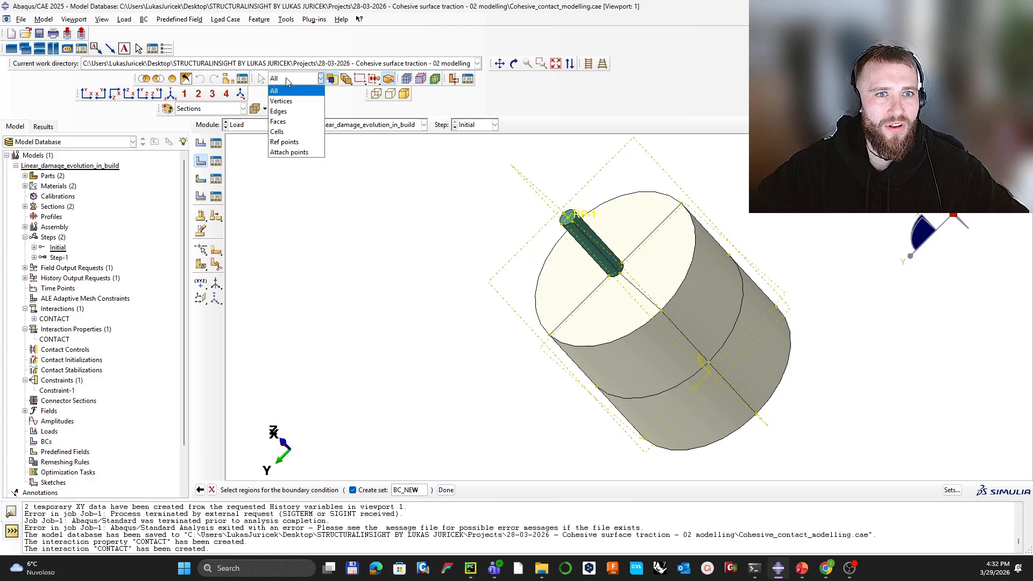
pyautogui.click(278, 121)
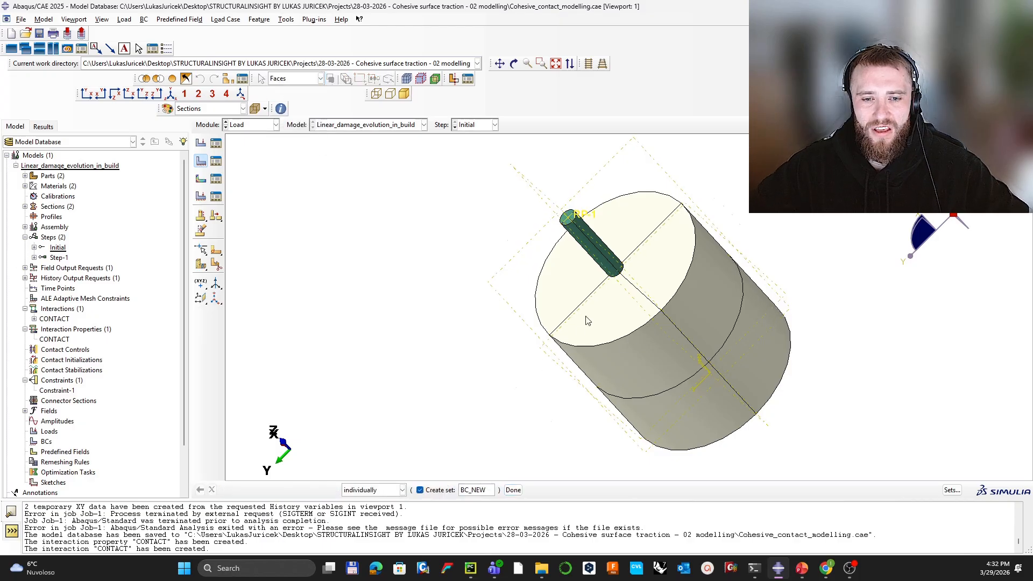
# Step: Select all outer side faces of the concrete cylinder as the BC_NEW region
pyautogui.keyDown('ctrl'); pyautogui.keyDown('alt'); pyautogui.moveTo(556, 353); pyautogui.dragTo(622, 258); pyautogui.keyUp('alt'); pyautogui.keyUp('ctrl')
pyautogui.click(643, 356)
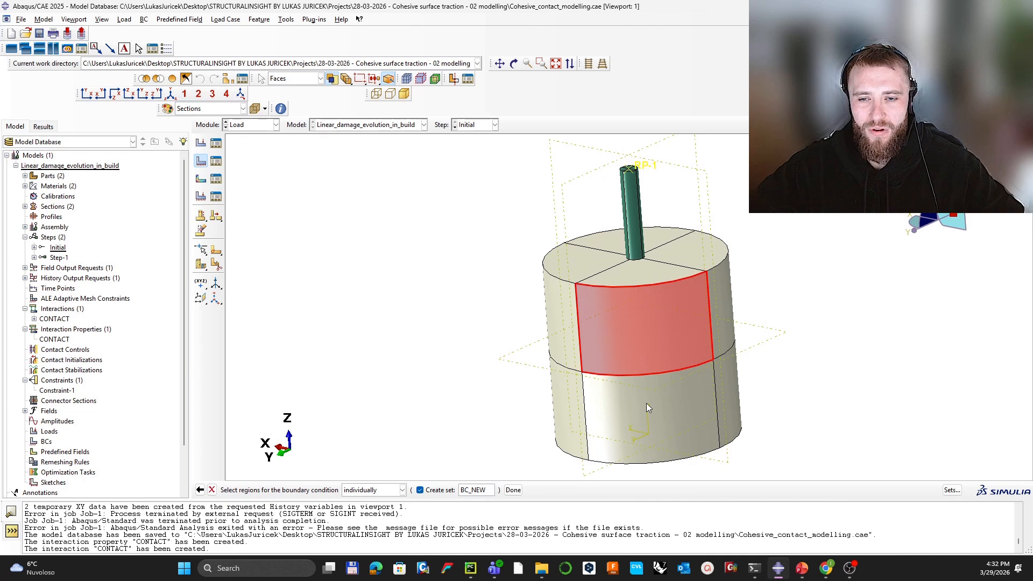
pyautogui.keyDown('shift'); pyautogui.click(662, 396); pyautogui.keyUp('shift')
pyautogui.keyDown('shift'); pyautogui.click(573, 422); pyautogui.keyUp('shift')
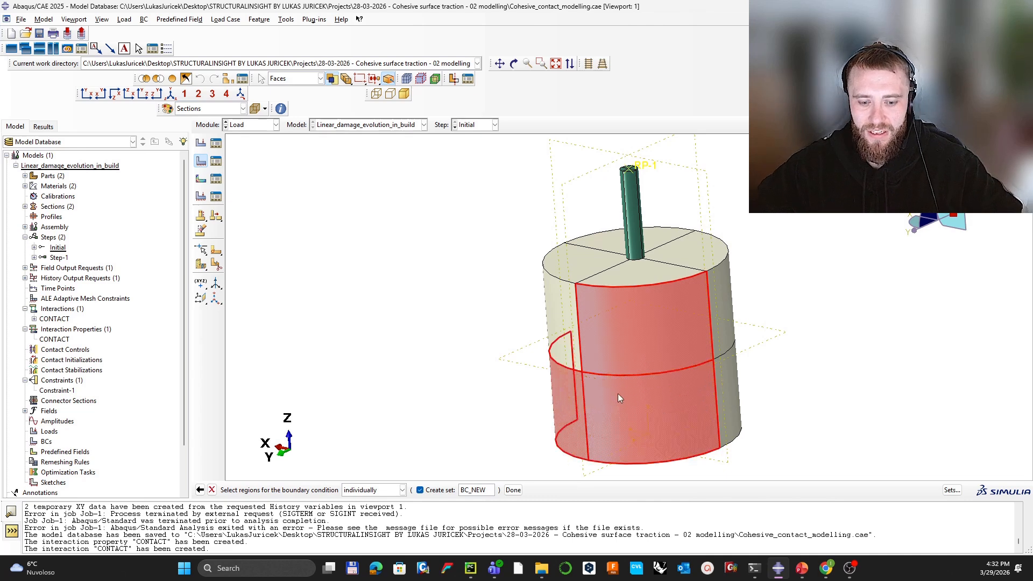
pyautogui.keyDown('ctrl'); pyautogui.keyDown('alt'); pyautogui.moveTo(616, 395); pyautogui.dragTo(645, 305); pyautogui.keyUp('alt'); pyautogui.keyUp('ctrl')
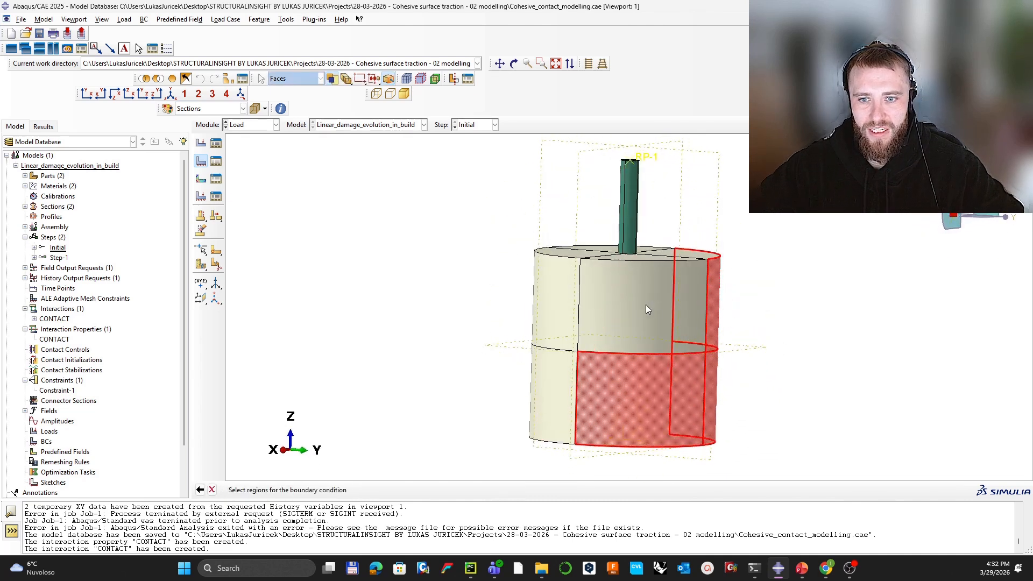
pyautogui.keyDown('shift'); pyautogui.click(650, 308); pyautogui.keyUp('shift')
pyautogui.keyDown('shift'); pyautogui.click(547, 331); pyautogui.keyUp('shift')
pyautogui.keyDown('shift'); pyautogui.click(553, 386); pyautogui.keyUp('shift')
pyautogui.keyDown('ctrl'); pyautogui.keyDown('alt'); pyautogui.moveTo(554, 386); pyautogui.dragTo(653, 305); pyautogui.keyUp('alt'); pyautogui.keyUp('ctrl')
pyautogui.keyDown('shift'); pyautogui.click(641, 313); pyautogui.keyUp('shift')
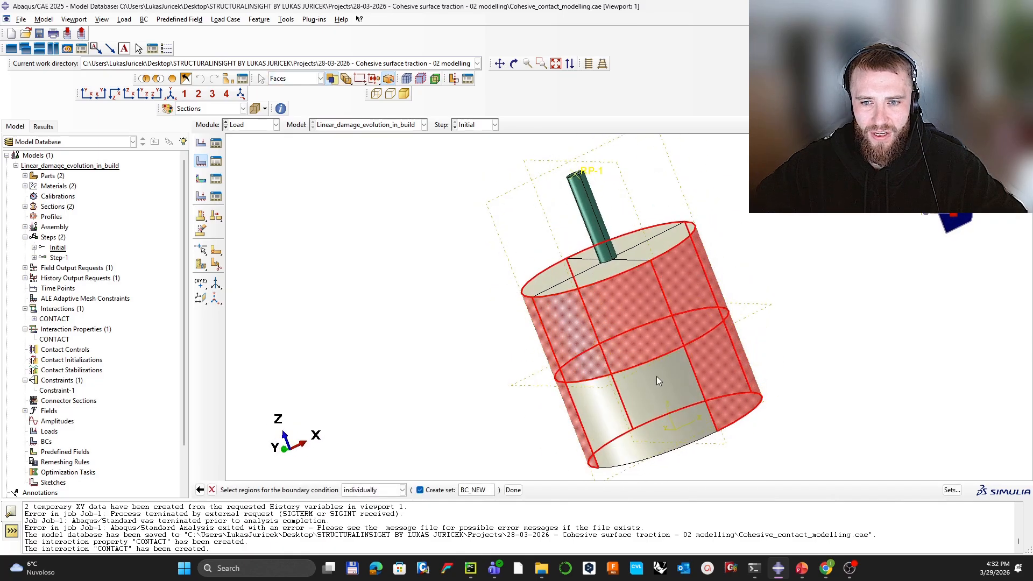
pyautogui.keyDown('shift'); pyautogui.click(657, 376); pyautogui.keyUp('shift')
pyautogui.keyDown('ctrl'); pyautogui.keyDown('alt'); pyautogui.moveTo(687, 433); pyautogui.dragTo(613, 335); pyautogui.keyUp('alt'); pyautogui.keyUp('ctrl')
pyautogui.keyDown('shift'); pyautogui.click(613, 335); pyautogui.keyUp('shift')
pyautogui.keyDown('shift'); pyautogui.click(660, 370); pyautogui.keyUp('shift')
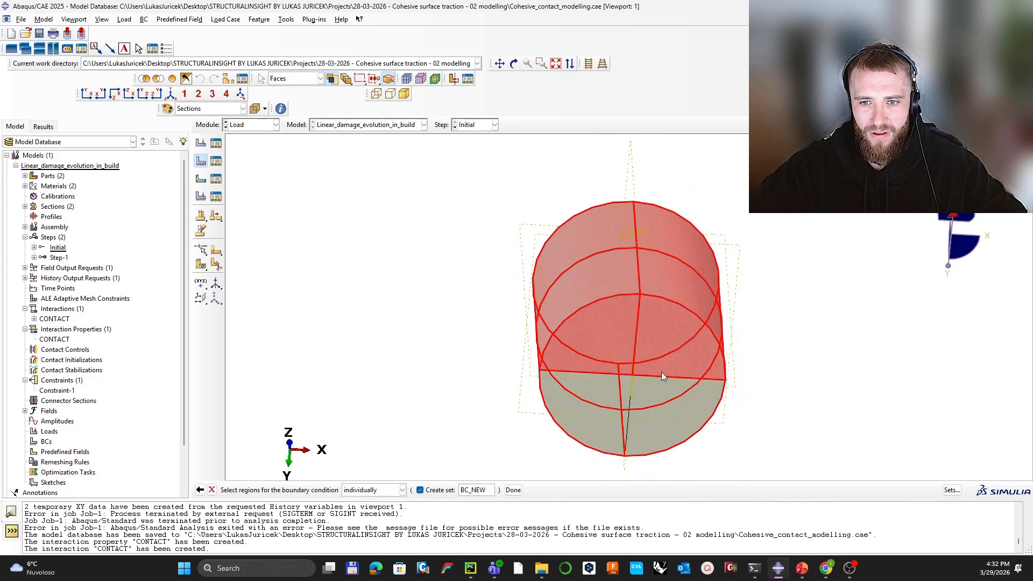
pyautogui.keyDown('shift'); pyautogui.click(651, 403); pyautogui.keyUp('shift')
pyautogui.keyDown('shift'); pyautogui.click(560, 425); pyautogui.keyUp('shift')
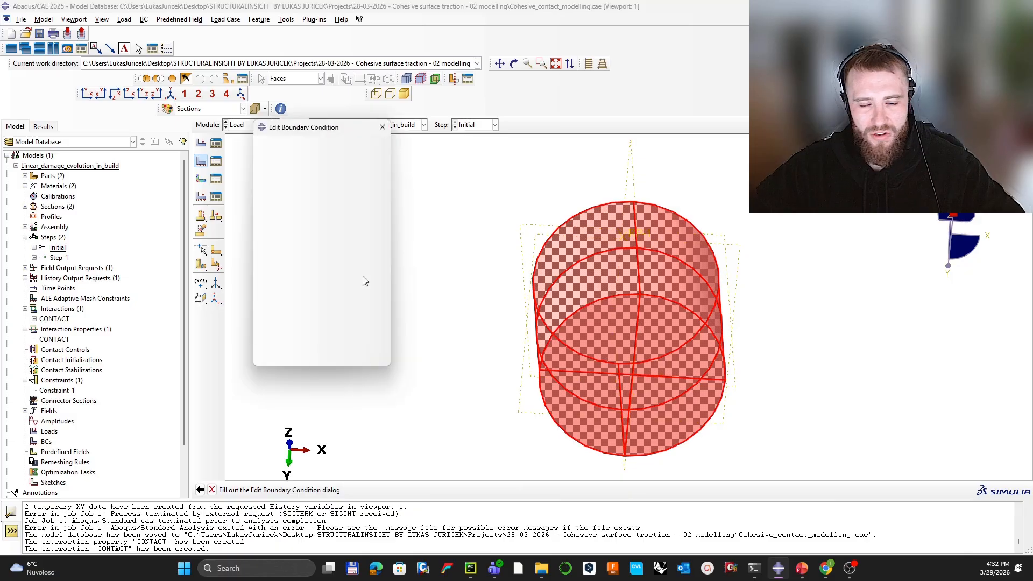
# Step: Restrain the selected faces in U1, U2 and U3 and create BC-1
pyautogui.click(261, 211)
pyautogui.click(261, 222)
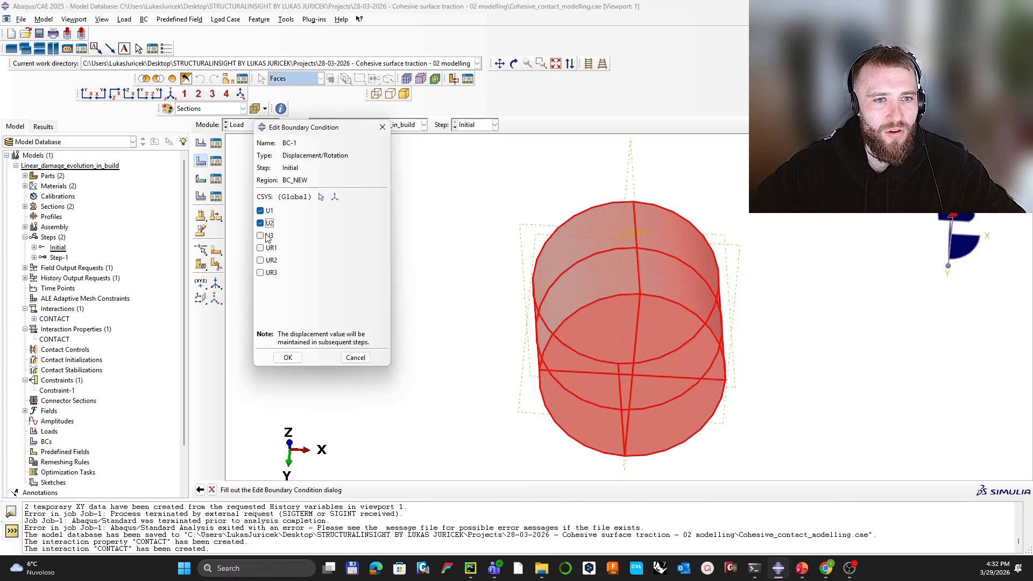
pyautogui.click(262, 235)
pyautogui.click(286, 354)
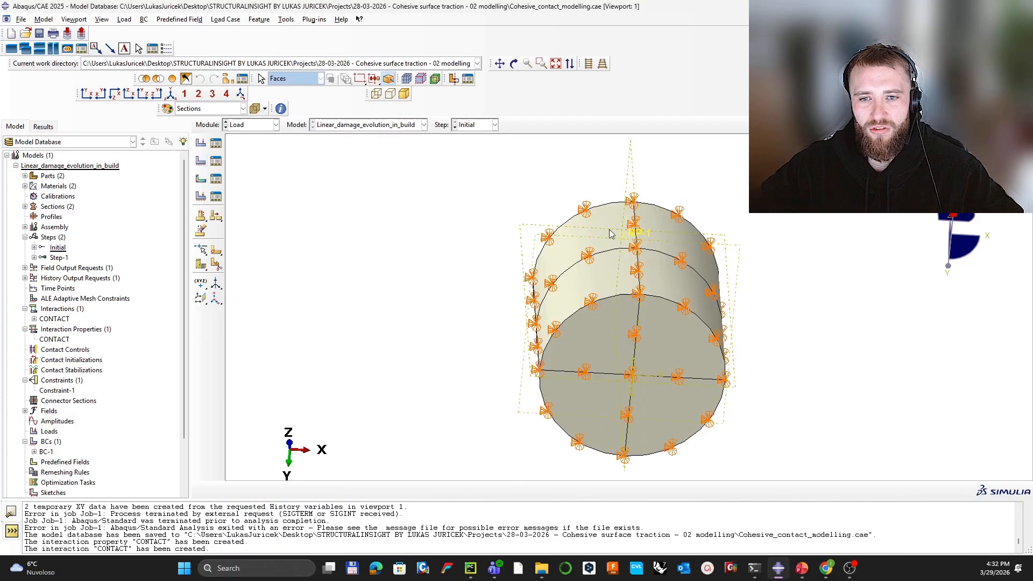
pyautogui.keyDown('ctrl'); pyautogui.keyDown('alt'); pyautogui.moveTo(612, 233); pyautogui.dragTo(650, 373); pyautogui.keyUp('alt'); pyautogui.keyUp('ctrl')
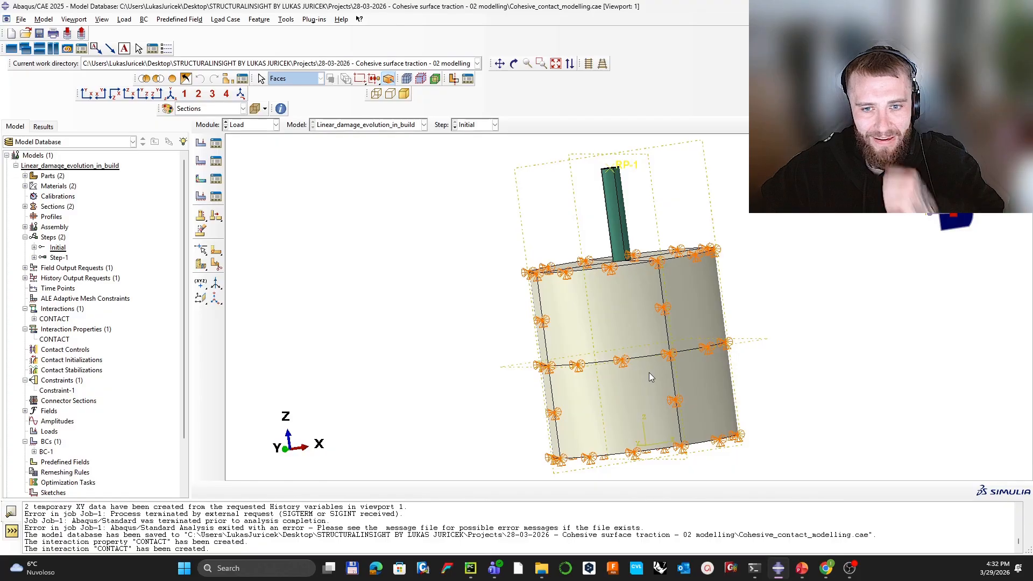
pyautogui.keyDown('ctrl'); pyautogui.keyDown('alt'); pyautogui.moveTo(541, 265); pyautogui.dragTo(484, 344); pyautogui.keyUp('alt'); pyautogui.keyUp('ctrl')
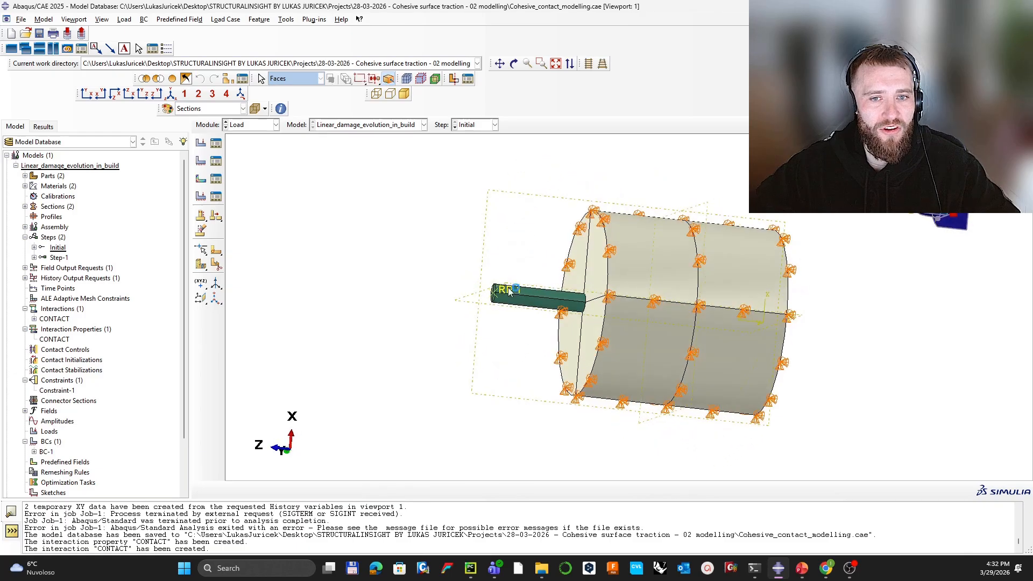
# Step: Create a boundary condition named LOAD in Step-1 applied to the RP set
pyautogui.click(201, 161)
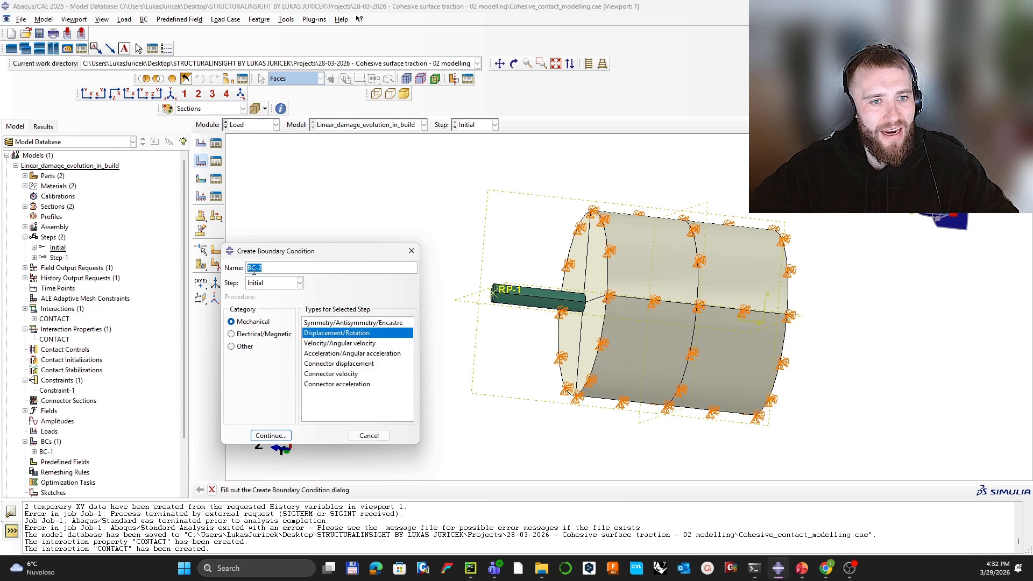
pyautogui.click(272, 283)
pyautogui.click(266, 304)
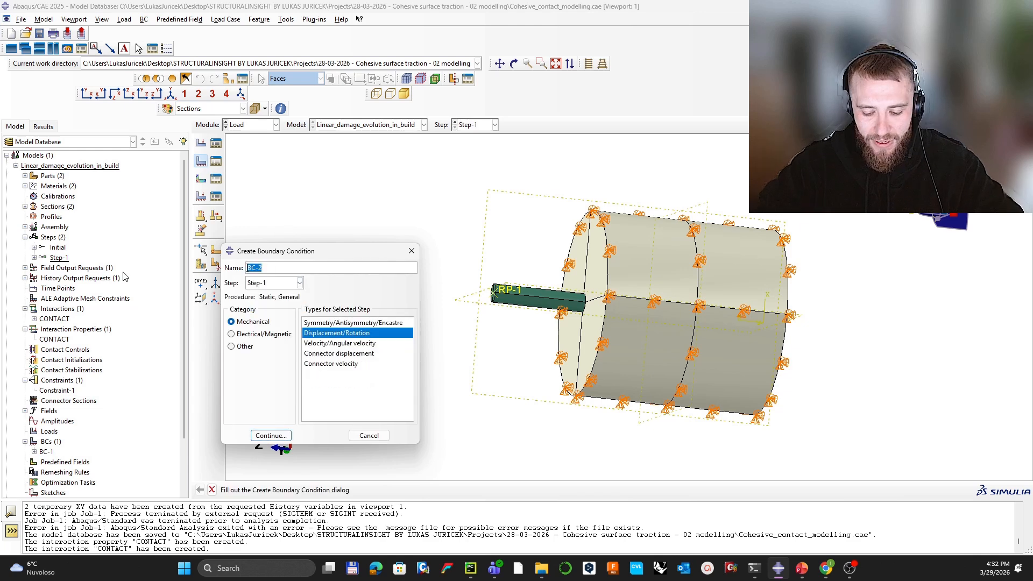
pyautogui.write('LOAD')
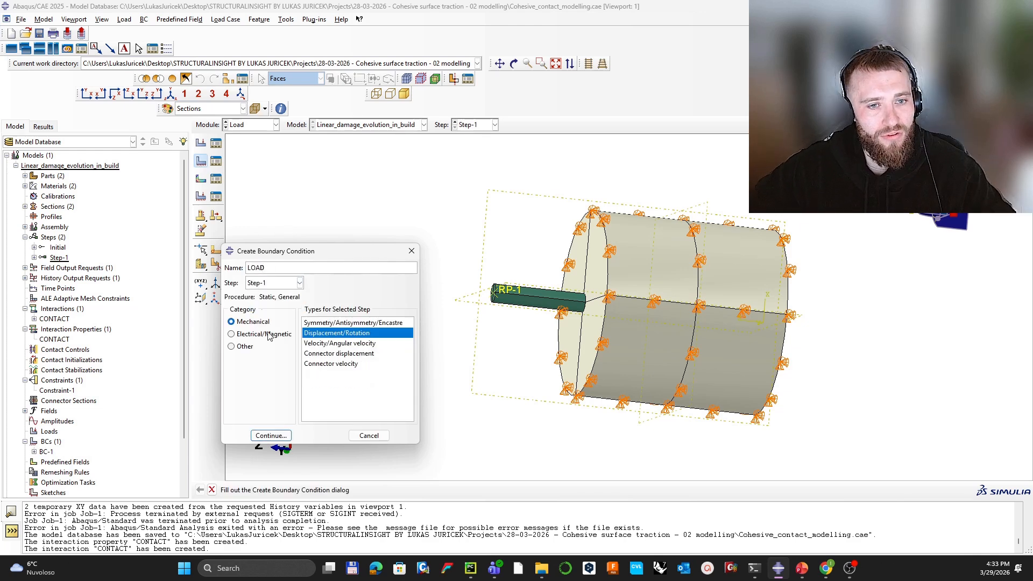
pyautogui.click(271, 435)
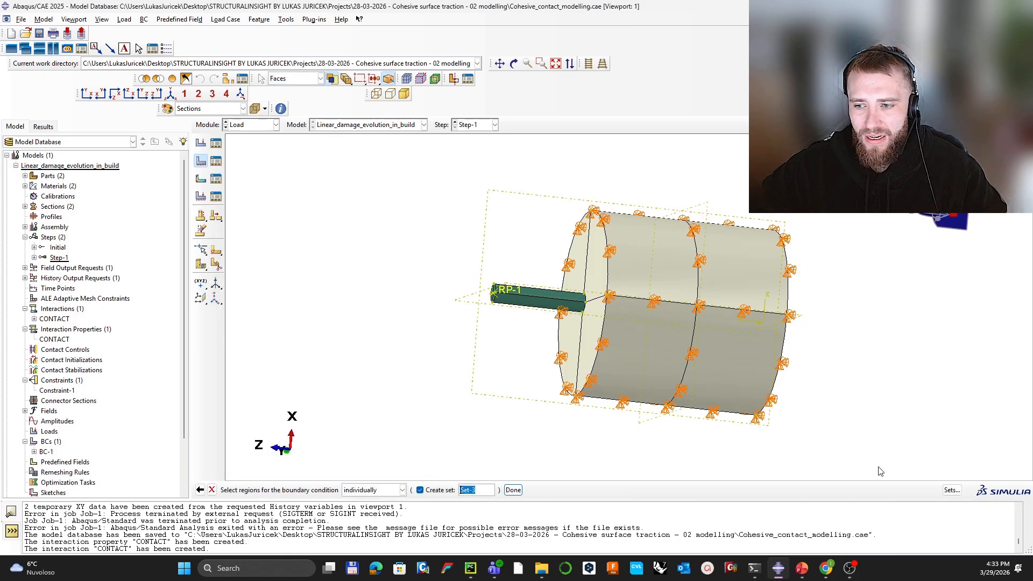
pyautogui.click(951, 490)
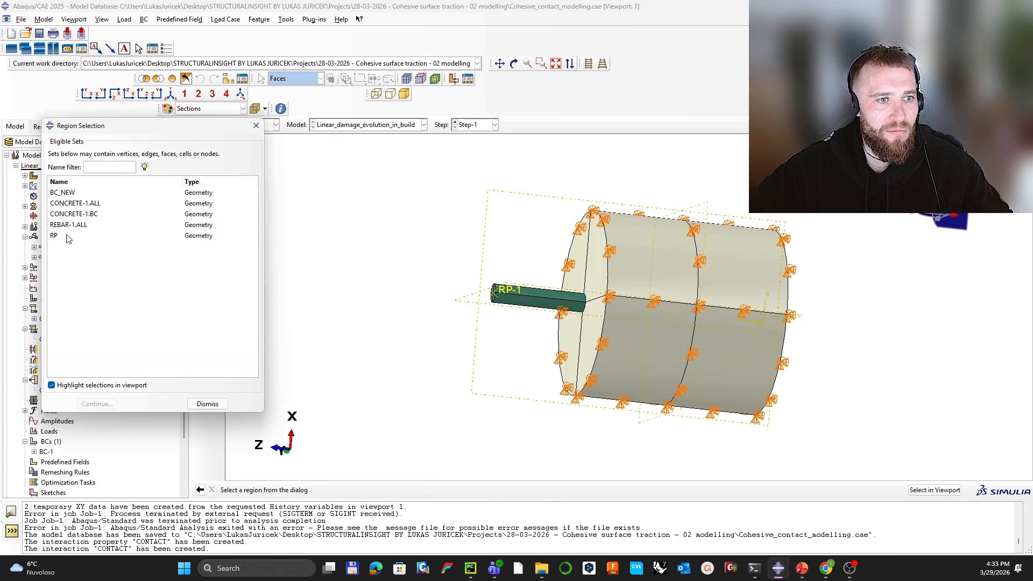
pyautogui.click(54, 236)
pyautogui.click(97, 403)
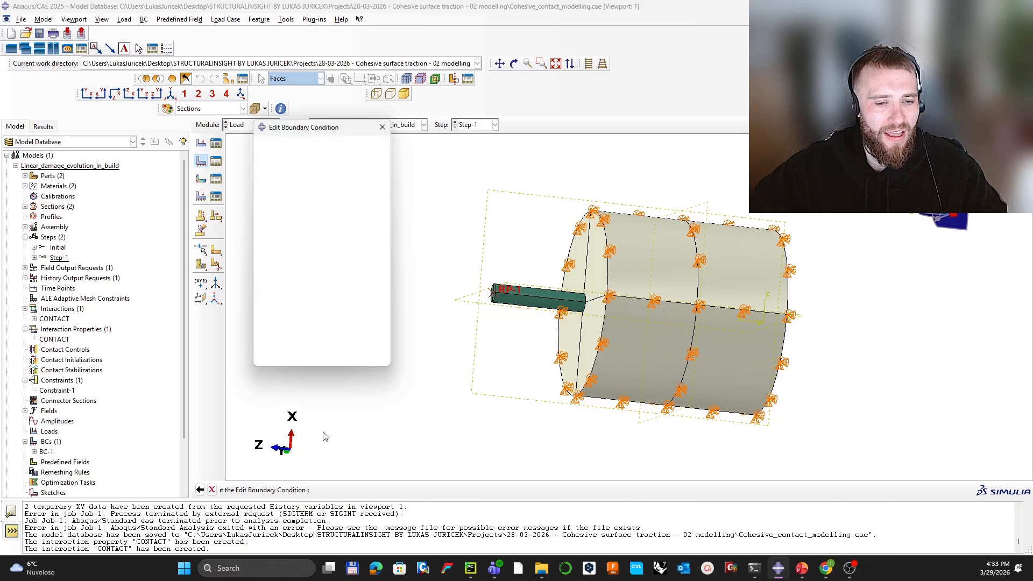
# Step: Prescribe U3 = 12 on LOAD, ramped by a new equally spaced amplitude Amp-1 from 0 to 1
pyautogui.click(260, 257)
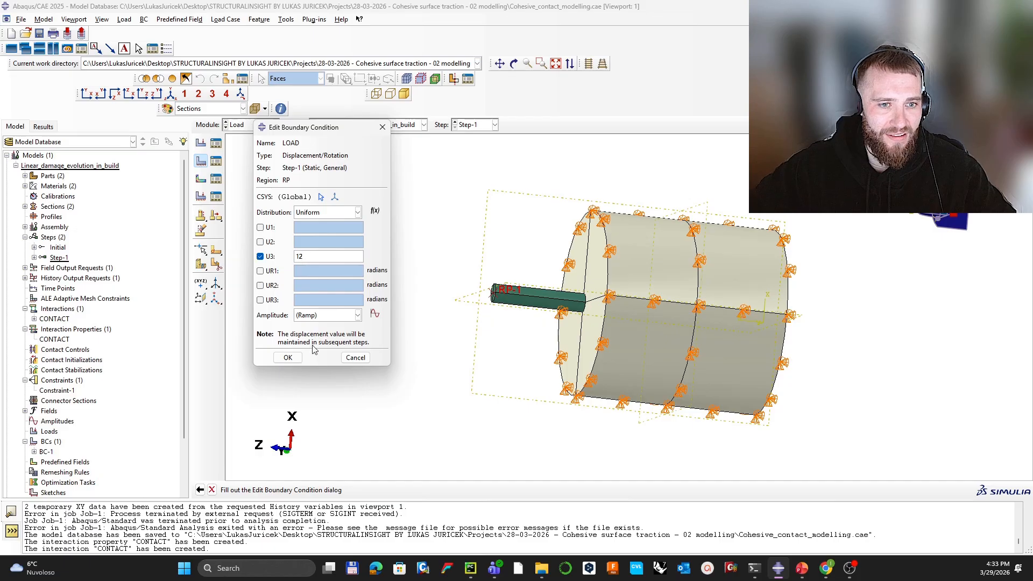
pyautogui.click(376, 315)
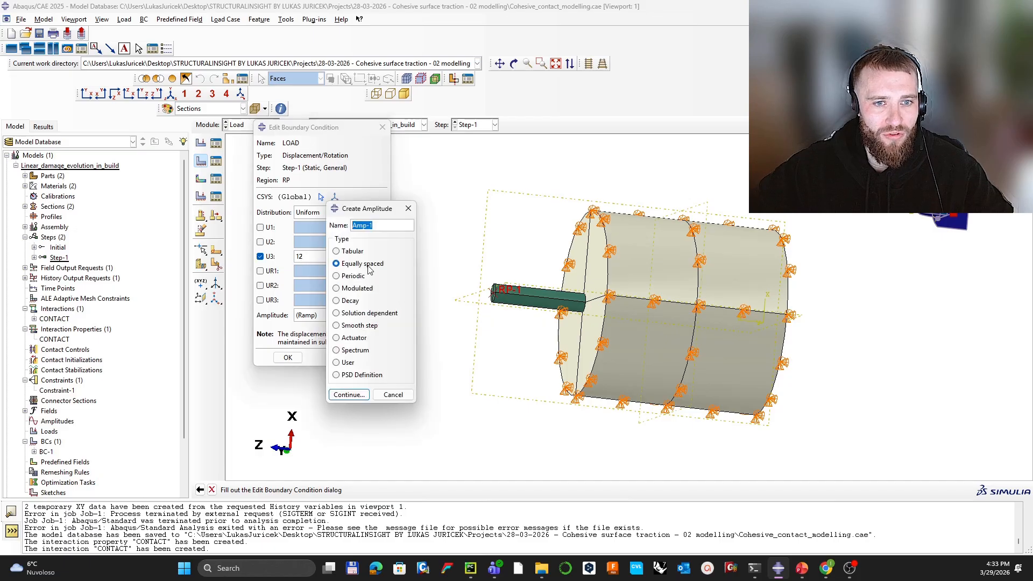
pyautogui.click(352, 398)
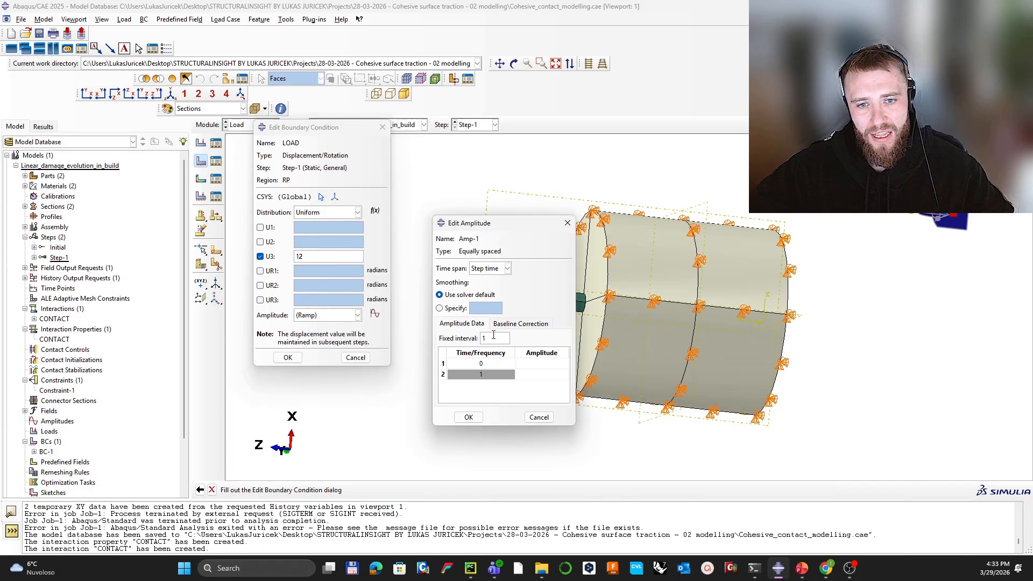
pyautogui.click(530, 368)
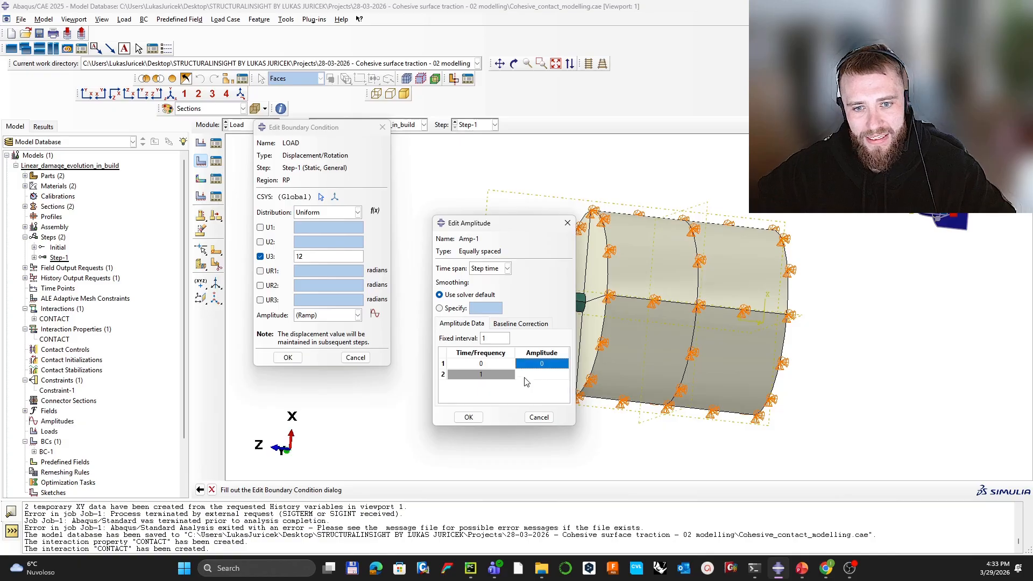
pyautogui.click(527, 375)
pyautogui.write('1')
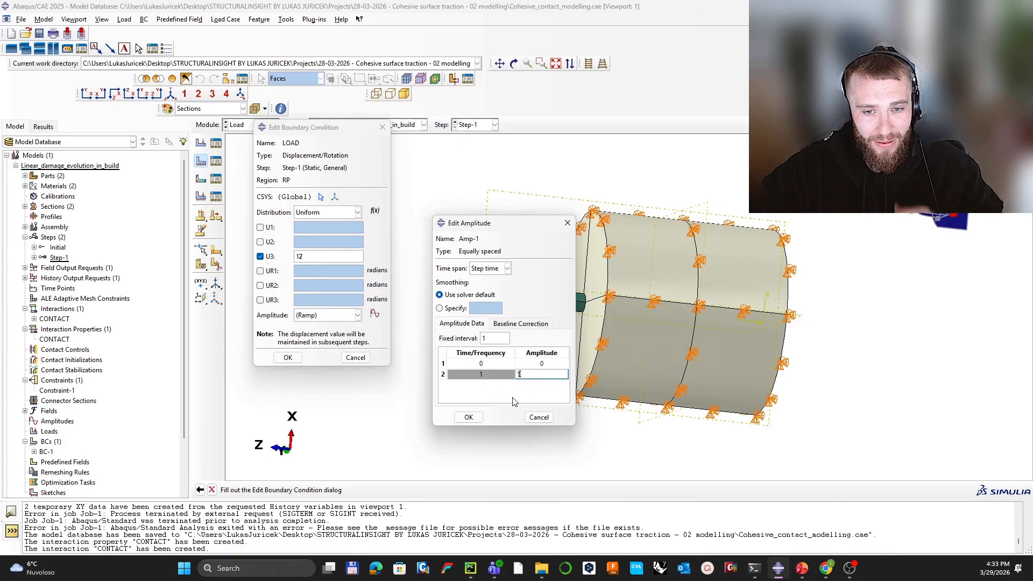
pyautogui.click(468, 417)
pyautogui.keyDown('ctrl'); pyautogui.keyDown('alt'); pyautogui.moveTo(542, 295); pyautogui.dragTo(562, 338); pyautogui.keyUp('alt'); pyautogui.keyUp('ctrl')
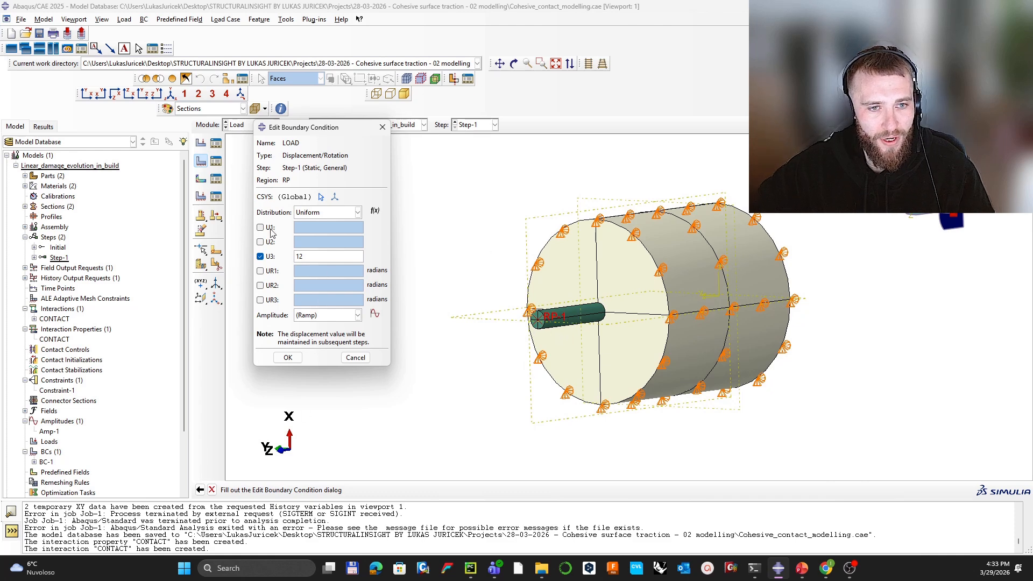
pyautogui.click(326, 316)
pyautogui.click(330, 336)
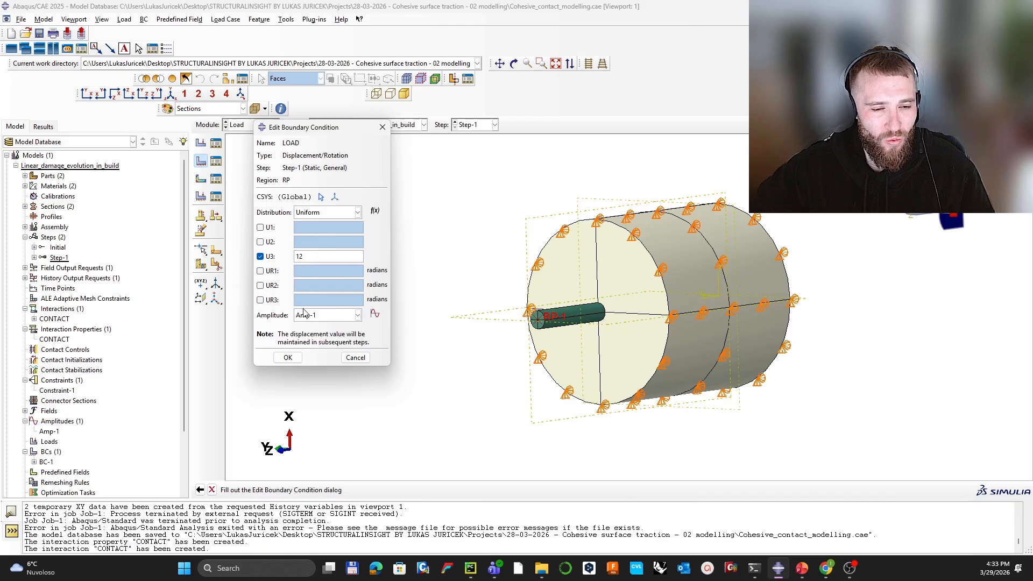
pyautogui.click(287, 357)
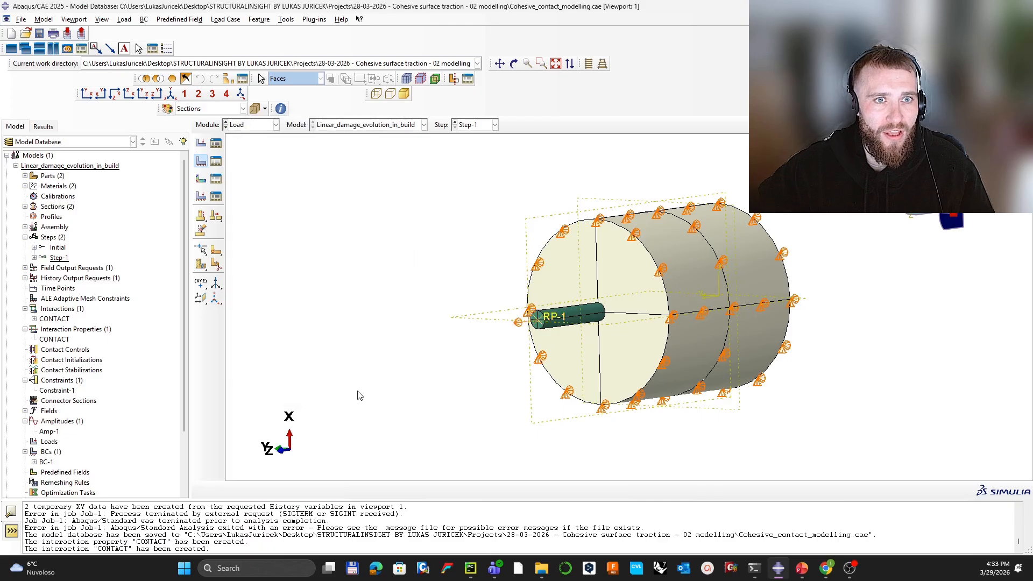
pyautogui.click(315, 19)
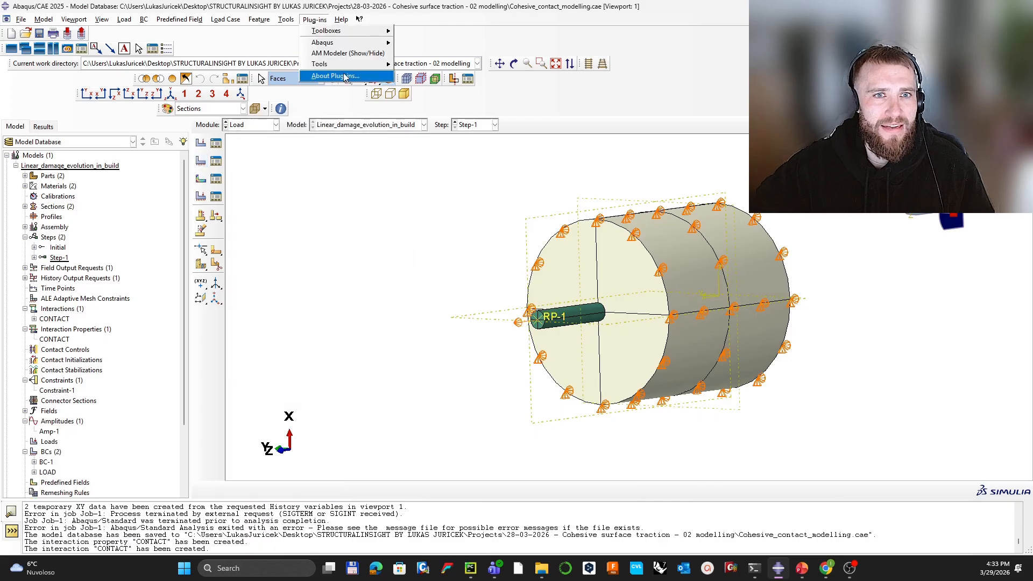
pyautogui.moveTo(390, 65)
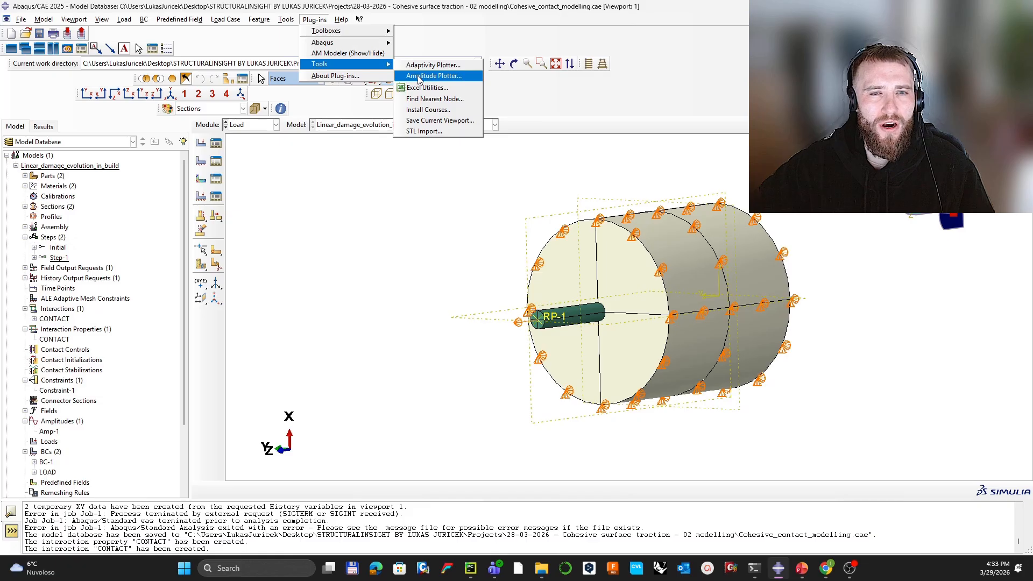
pyautogui.click(421, 77)
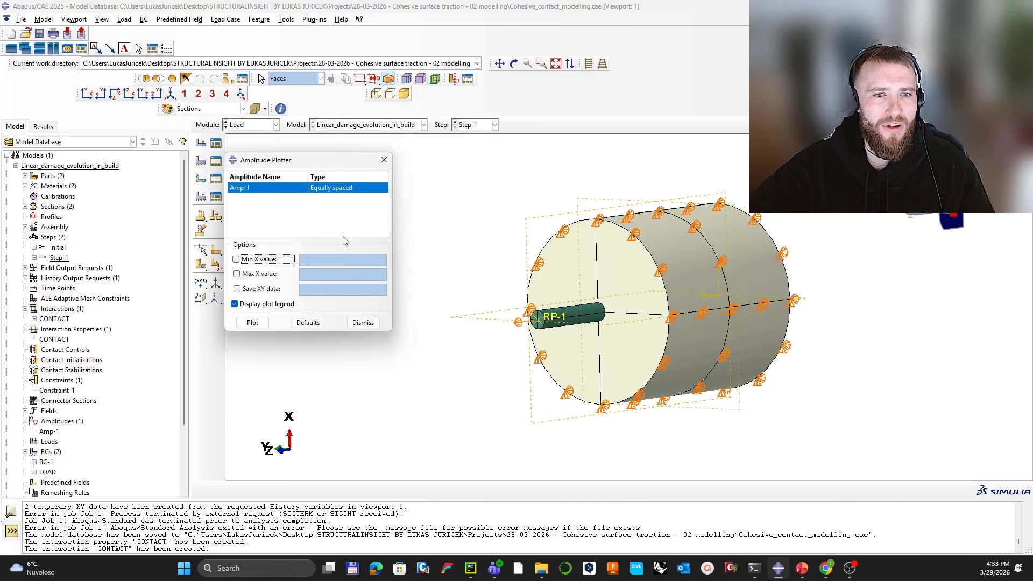
pyautogui.click(267, 323)
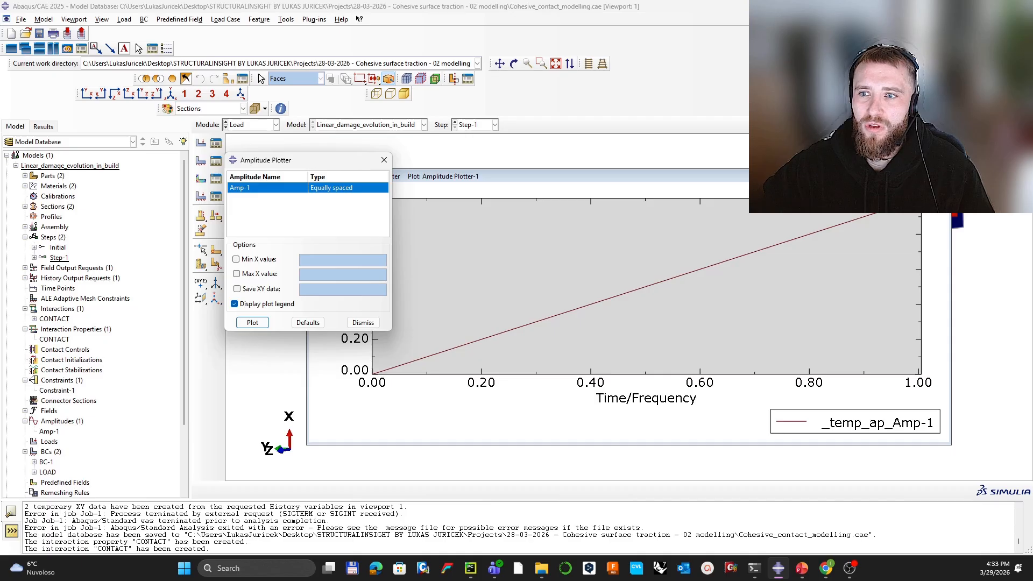
pyautogui.click(820, 226)
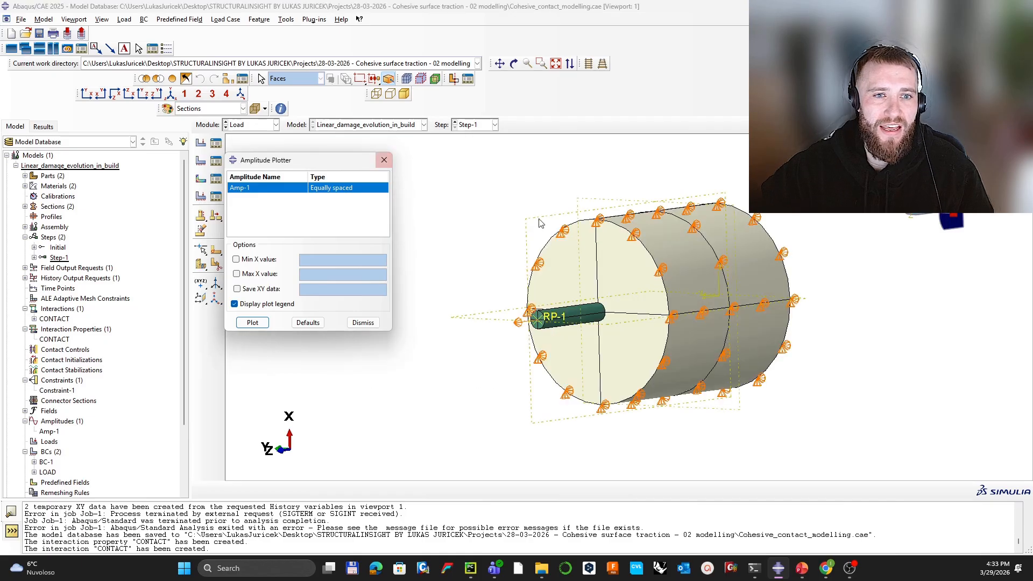
pyautogui.click(383, 160)
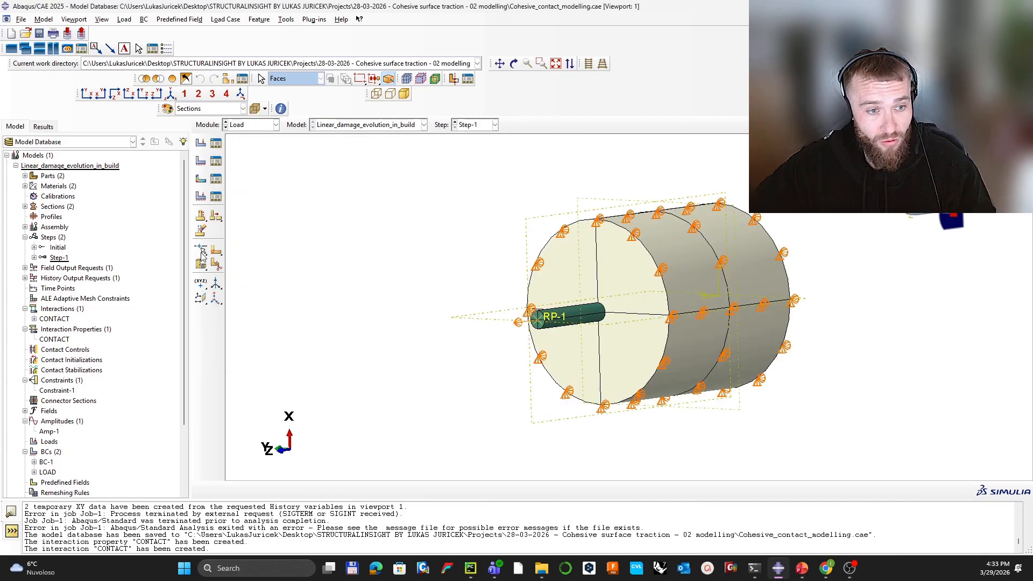
# Step: Switch to the Mesh module
pyautogui.scroll(-3, 102, 327)
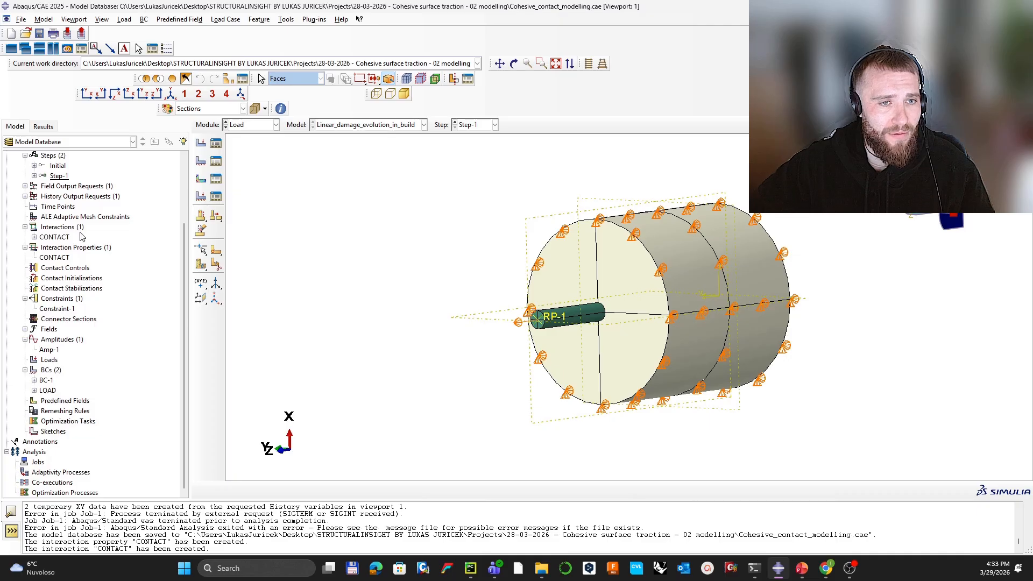
pyautogui.click(264, 125)
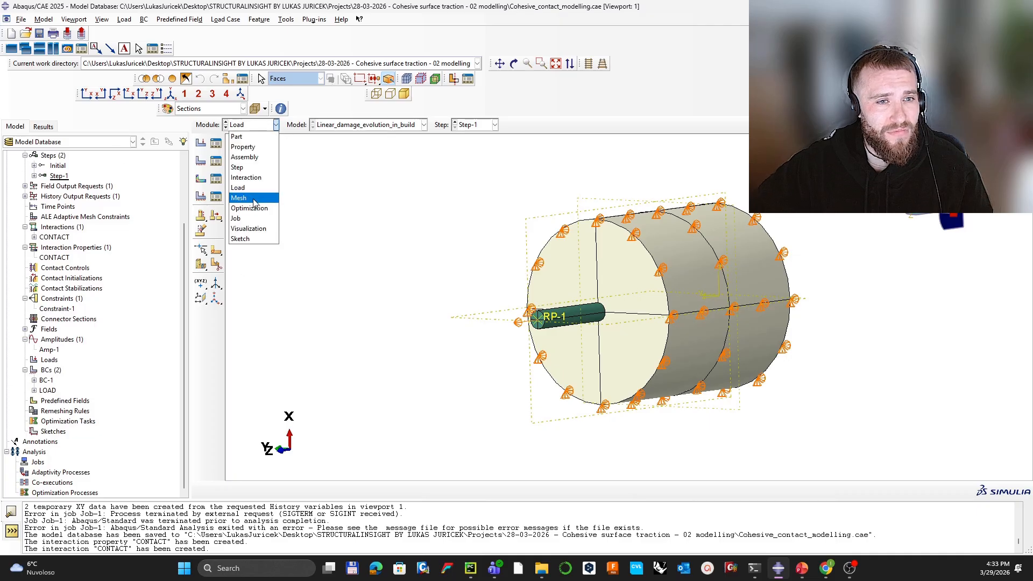
pyautogui.click(254, 199)
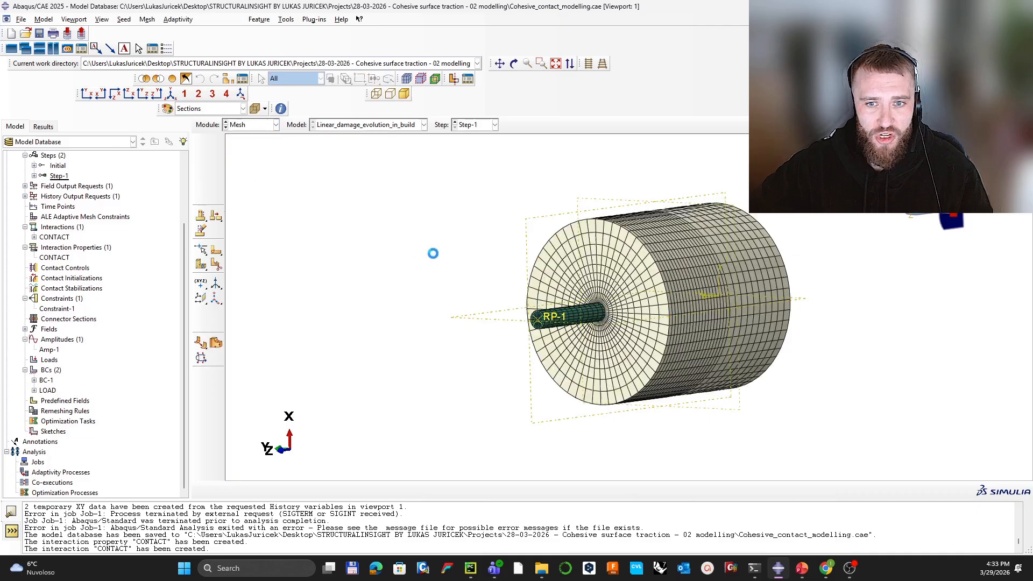
# Step: Rotate and zoom around the meshed cylinder and bar, including its end face
pyautogui.keyDown('ctrl'); pyautogui.keyDown('alt'); pyautogui.moveTo(431, 249); pyautogui.dragTo(573, 218); pyautogui.keyUp('alt'); pyautogui.keyUp('ctrl')
pyautogui.scroll(-8, 530, 291)
pyautogui.scroll(8, 565, 292)
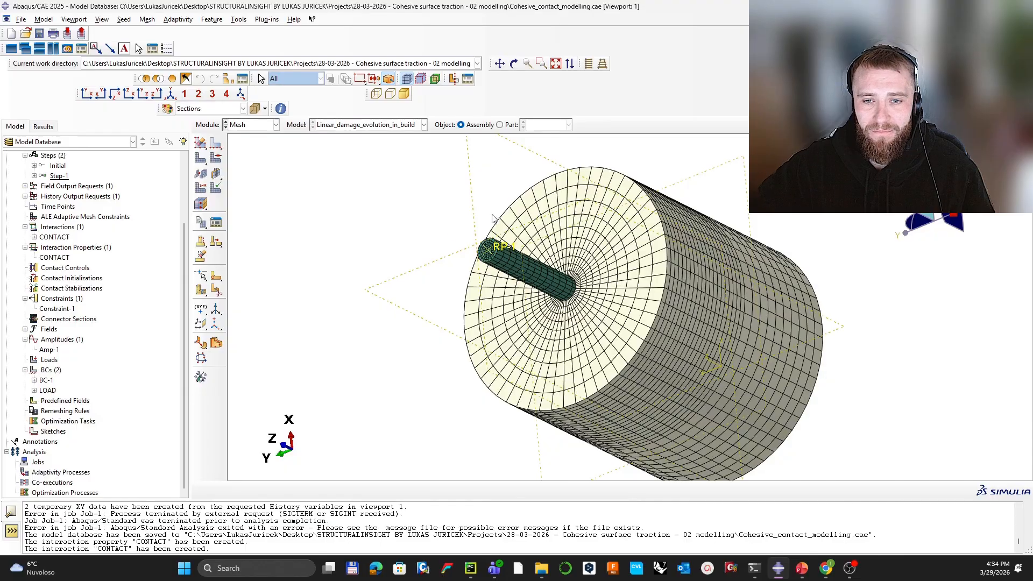
pyautogui.keyDown('ctrl'); pyautogui.keyDown('alt'); pyautogui.moveTo(492, 218); pyautogui.dragTo(607, 324); pyautogui.keyUp('alt'); pyautogui.keyUp('ctrl')
pyautogui.scroll(-6, 599, 287)
pyautogui.scroll(4, 554, 329)
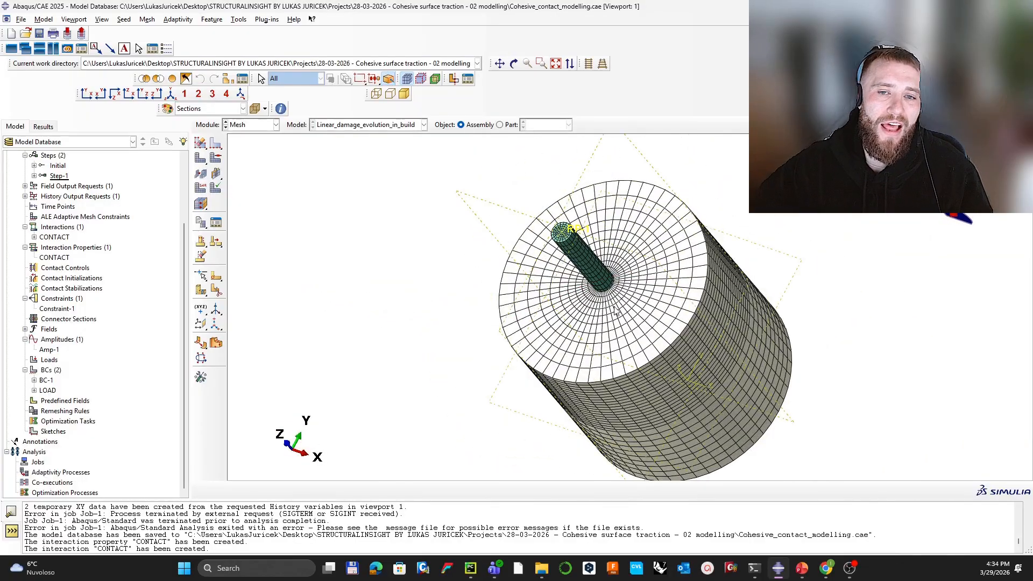
pyautogui.keyDown('ctrl'); pyautogui.keyDown('alt'); pyautogui.moveTo(602, 379); pyautogui.dragTo(589, 370); pyautogui.keyUp('alt'); pyautogui.keyUp('ctrl')
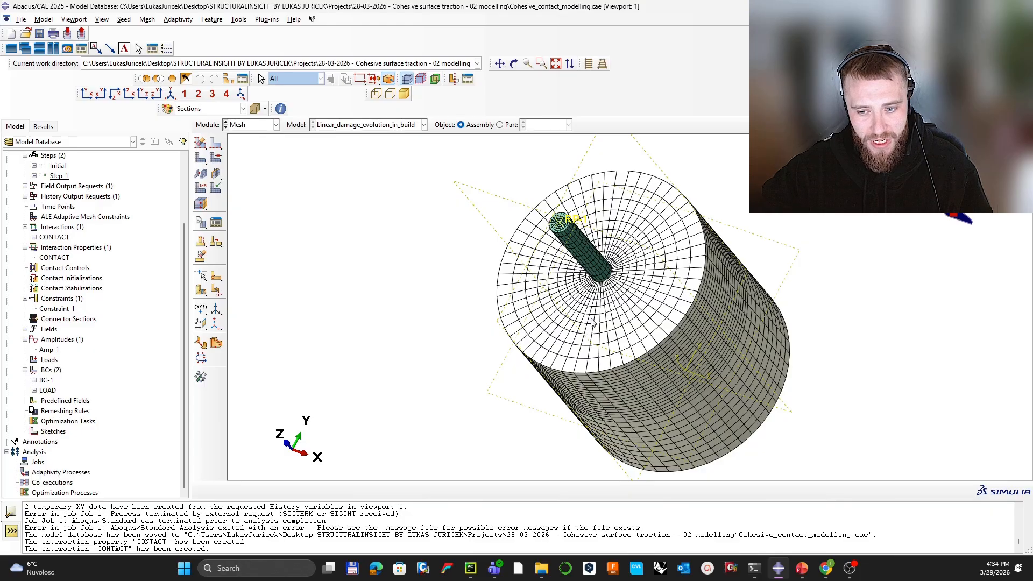
pyautogui.keyDown('ctrl'); pyautogui.keyDown('alt'); pyautogui.moveTo(640, 246); pyautogui.dragTo(584, 287); pyautogui.keyUp('alt'); pyautogui.keyUp('ctrl')
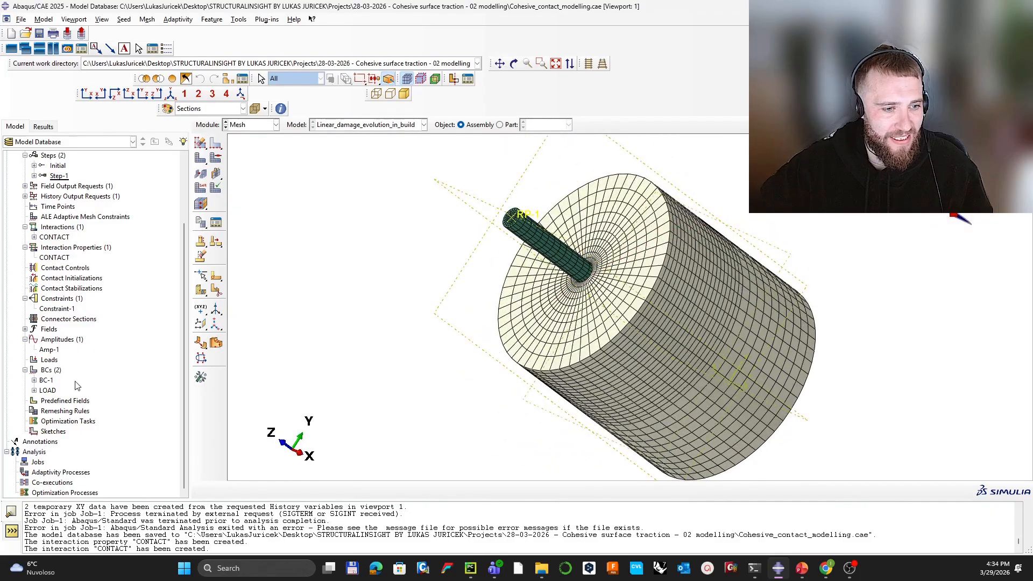
# Step: Create an analysis job for the model that runs on 6 processors
pyautogui.click(38, 463)
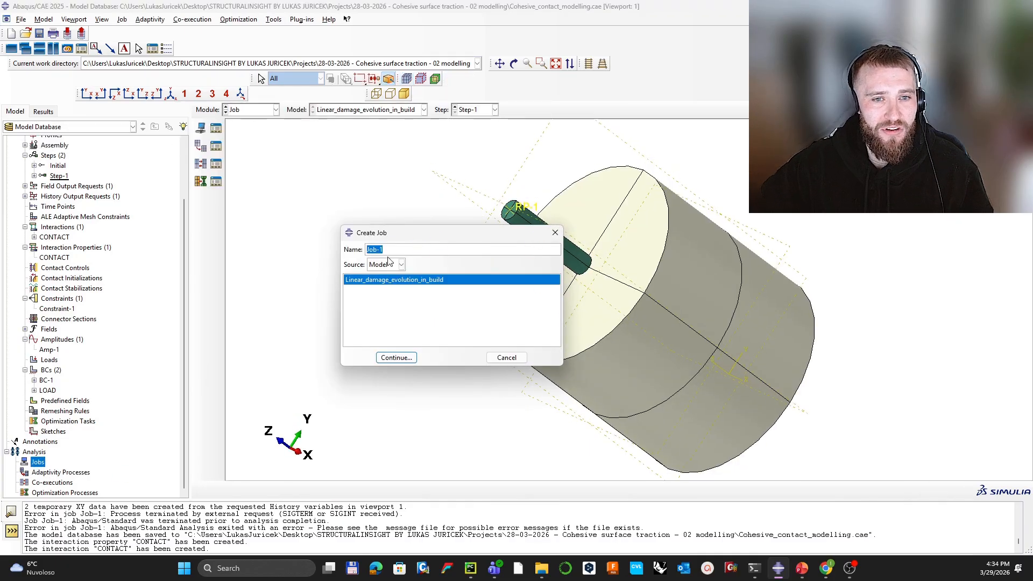
pyautogui.click(408, 360)
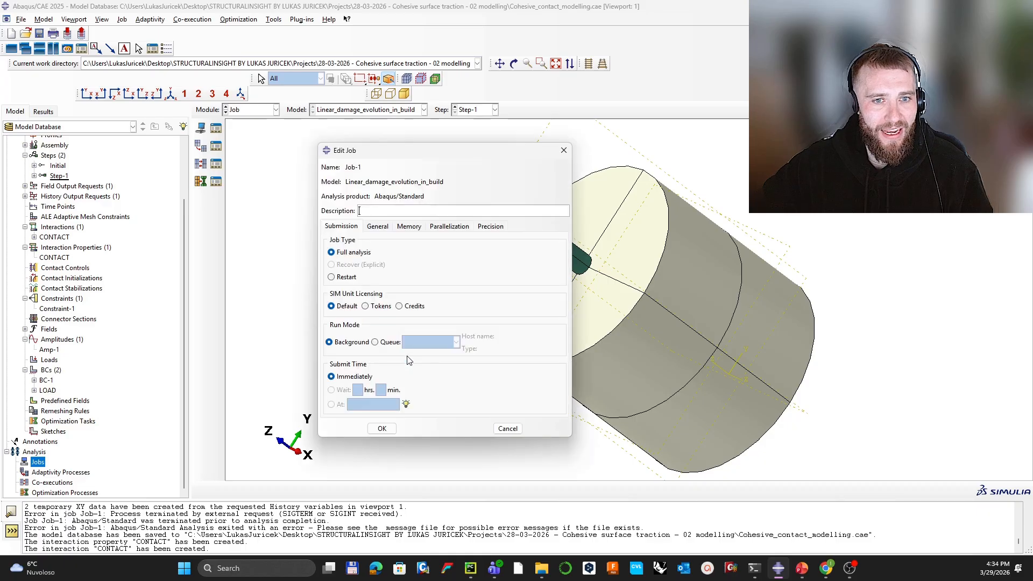
pyautogui.click(449, 226)
pyautogui.click(328, 241)
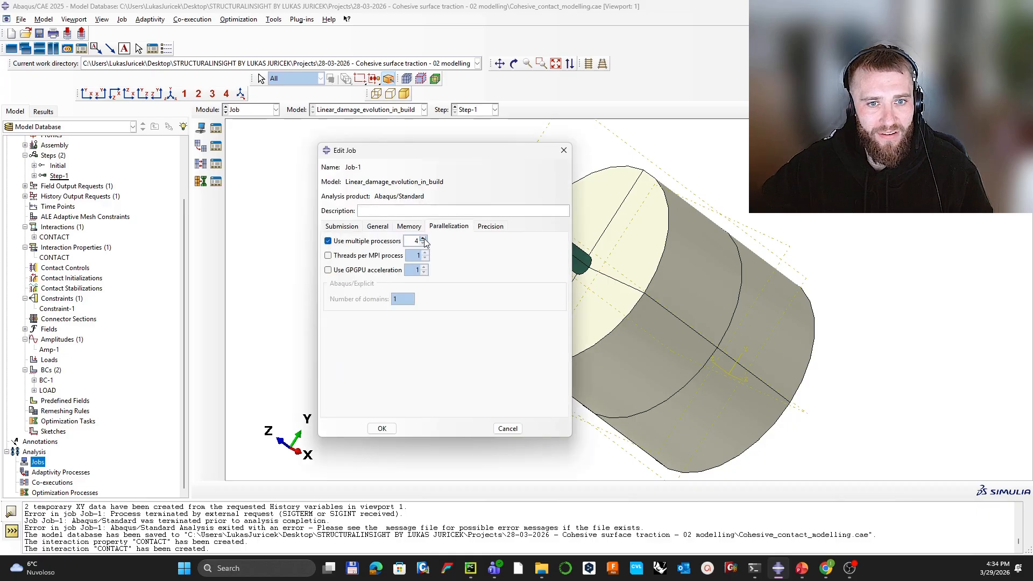
pyautogui.click(424, 238)
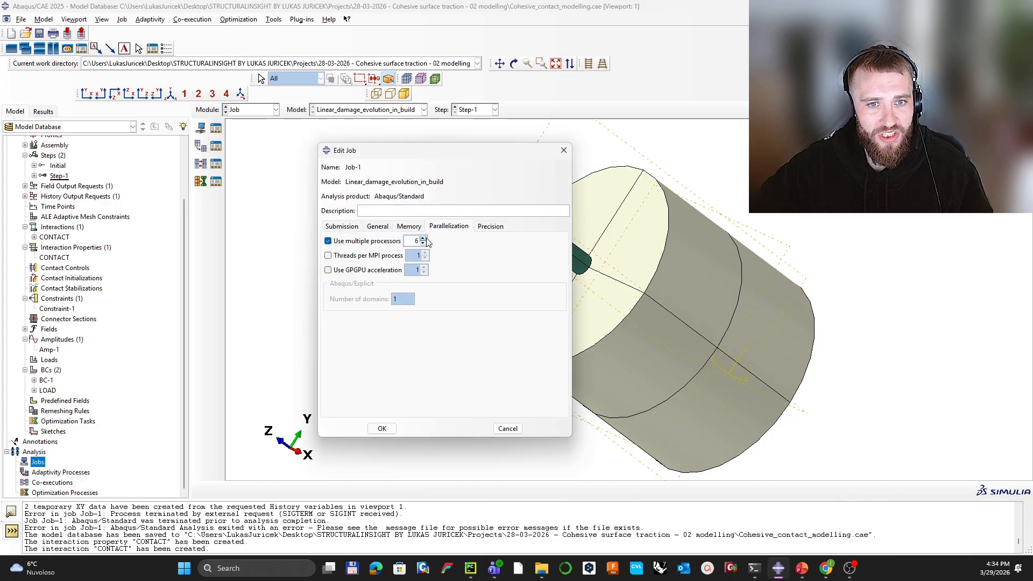
pyautogui.click(381, 428)
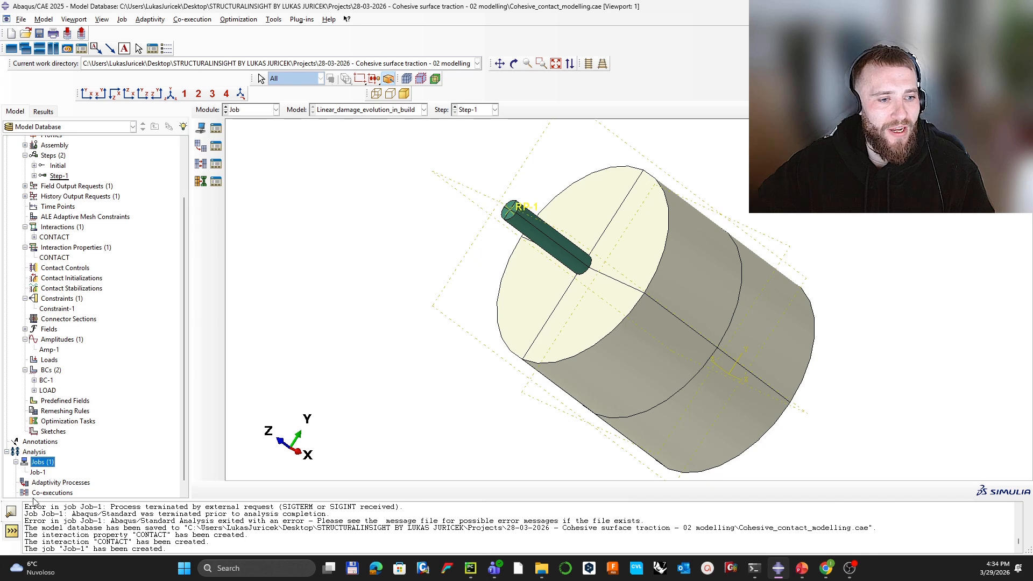
# Step: Submit the new job for analysis
pyautogui.click(48, 473)
pyautogui.rightClick(53, 476)
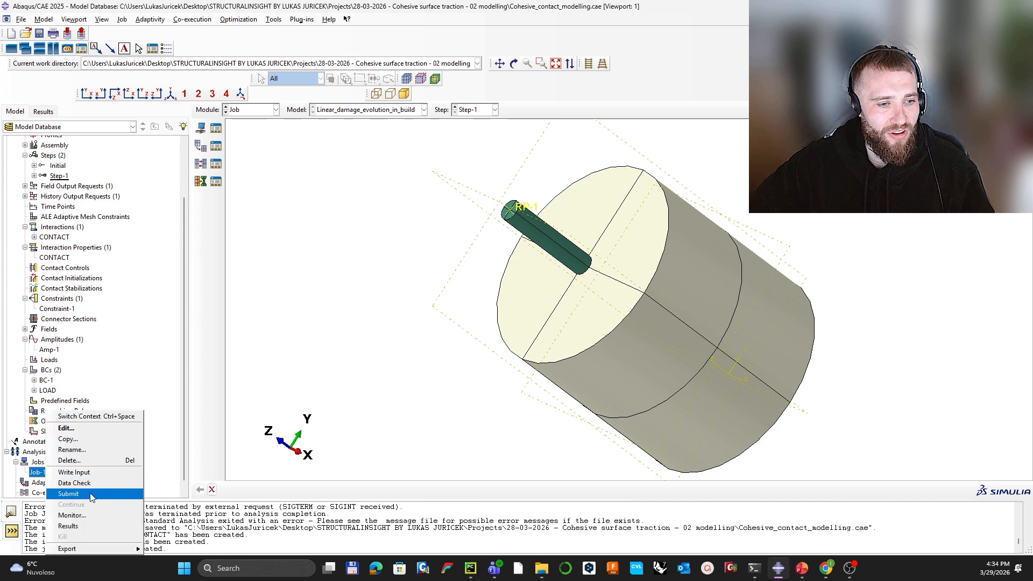
pyautogui.click(109, 490)
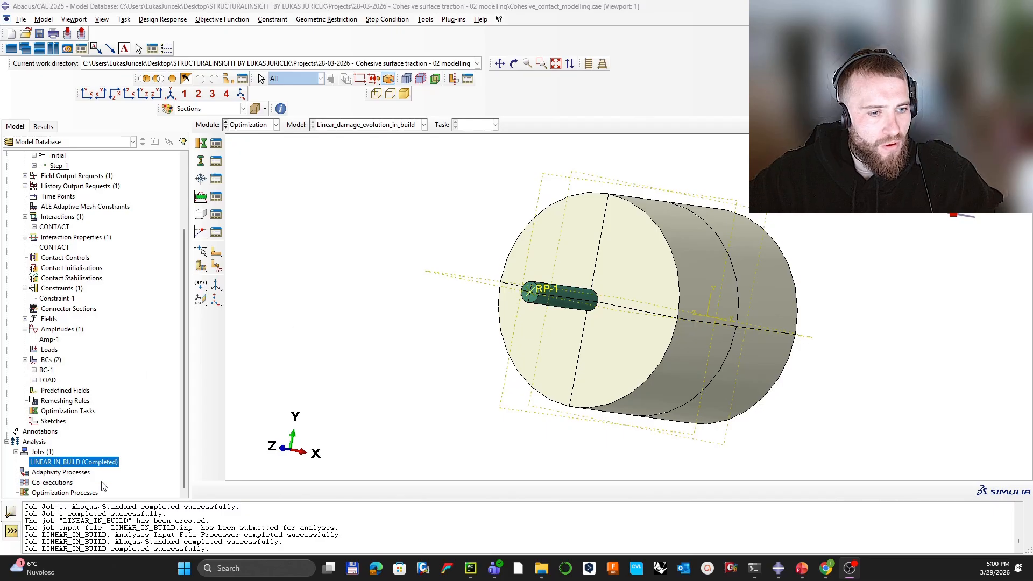
# Step: Open the LINEAR_IN_BUILD job results and plot displacement U instead of CSHEAR2
pyautogui.rightClick(84, 464)
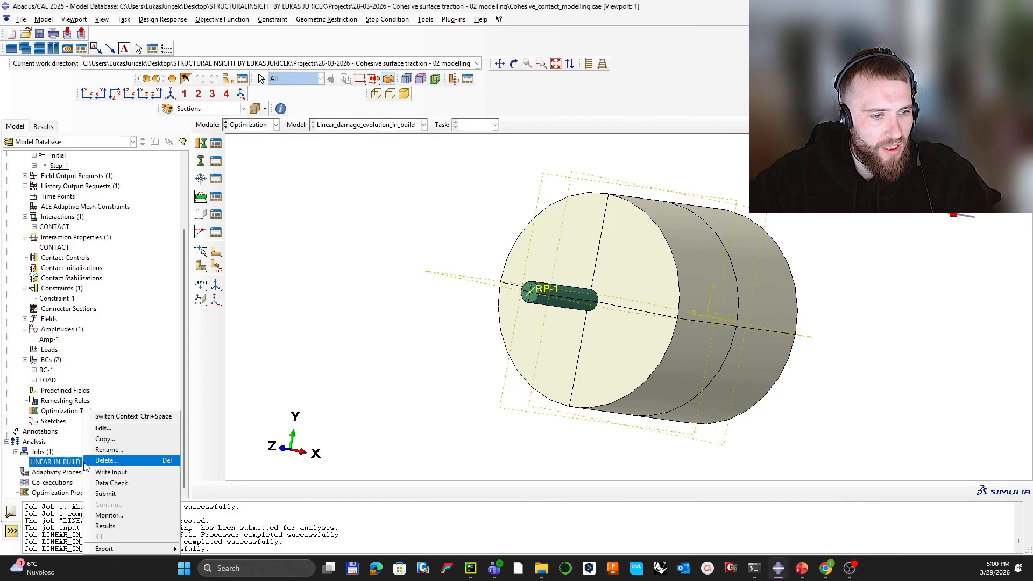
pyautogui.click(126, 526)
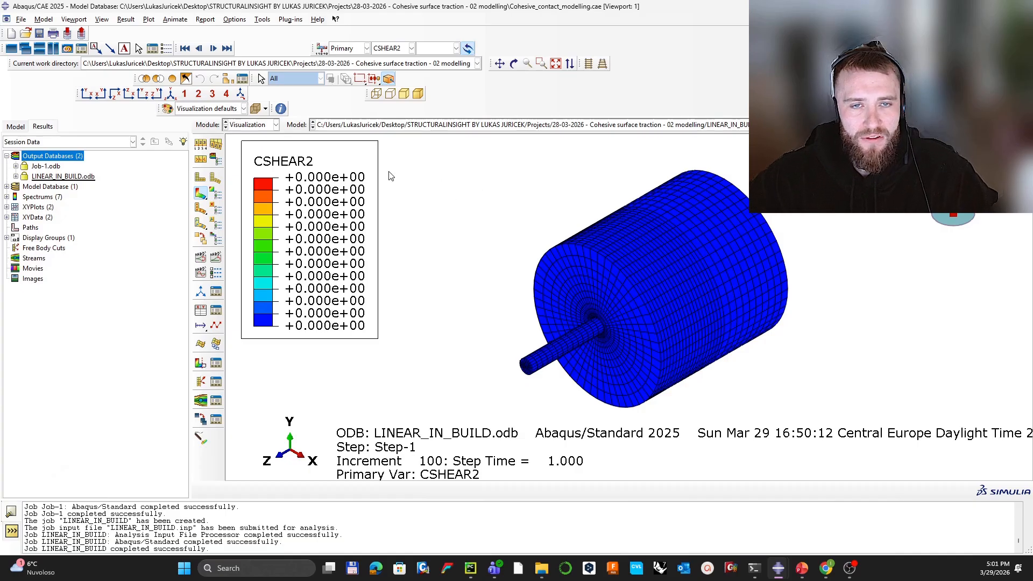
pyautogui.click(383, 47)
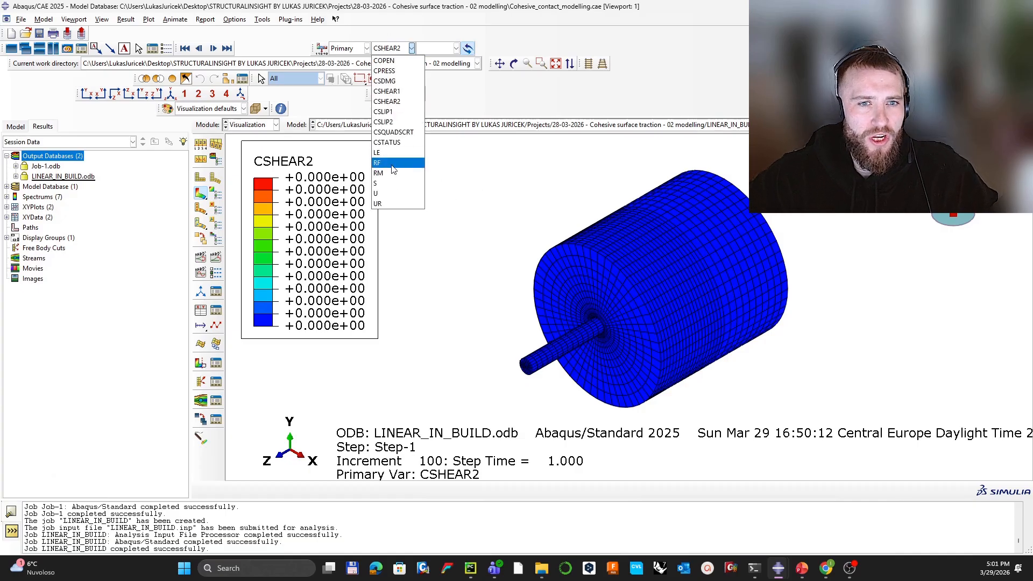
pyautogui.click(393, 193)
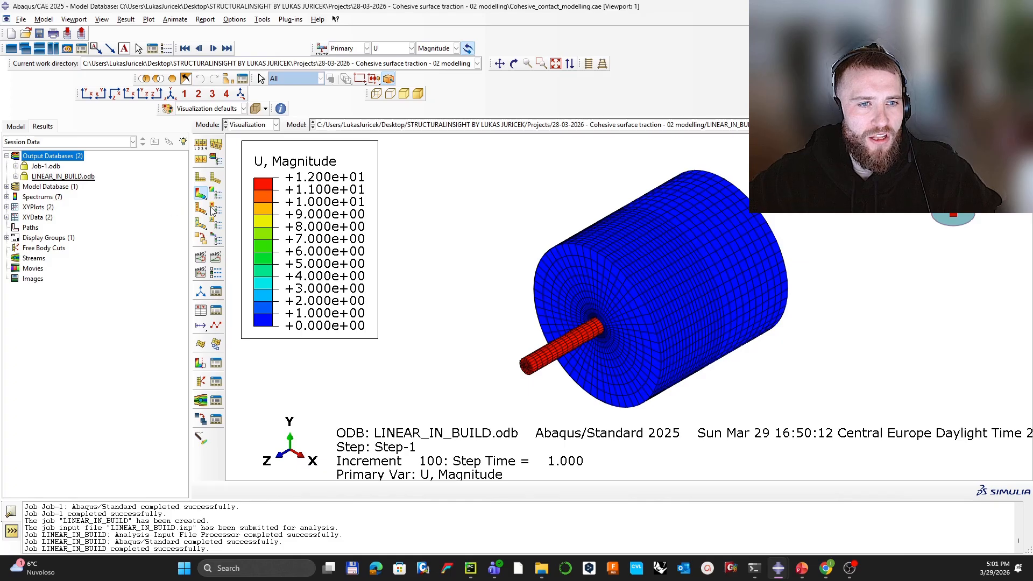
# Step: Set the contour legend to fixed number format with 2 decimal places
pyautogui.click(75, 20)
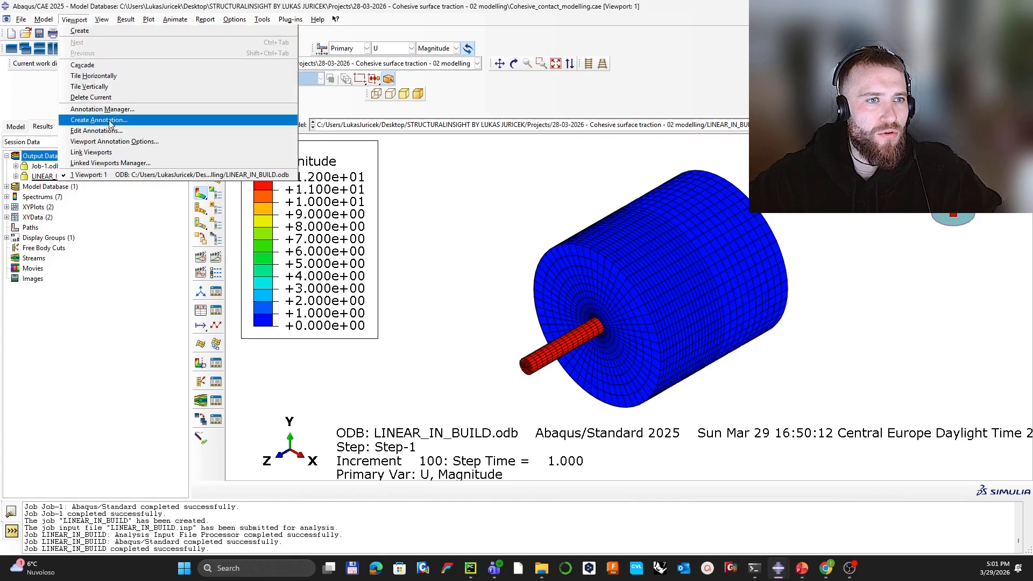
pyautogui.click(121, 141)
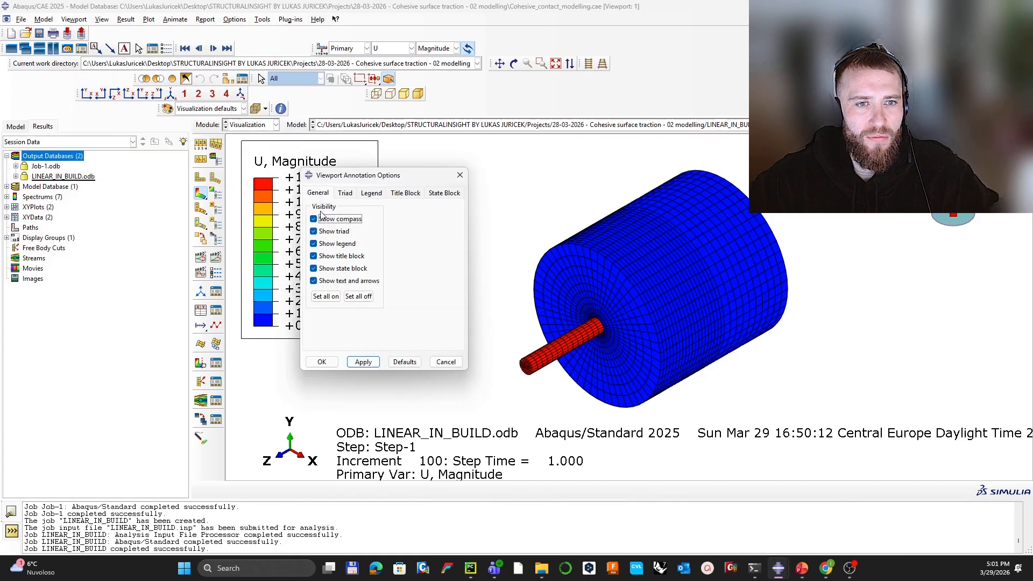
pyautogui.click(372, 193)
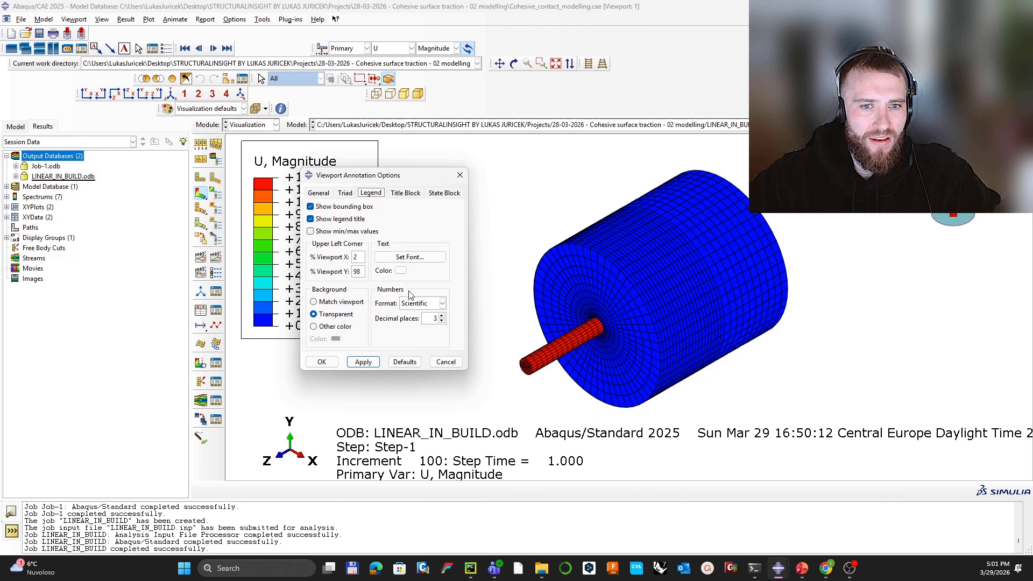
pyautogui.click(425, 303)
pyautogui.click(415, 321)
pyautogui.click(441, 321)
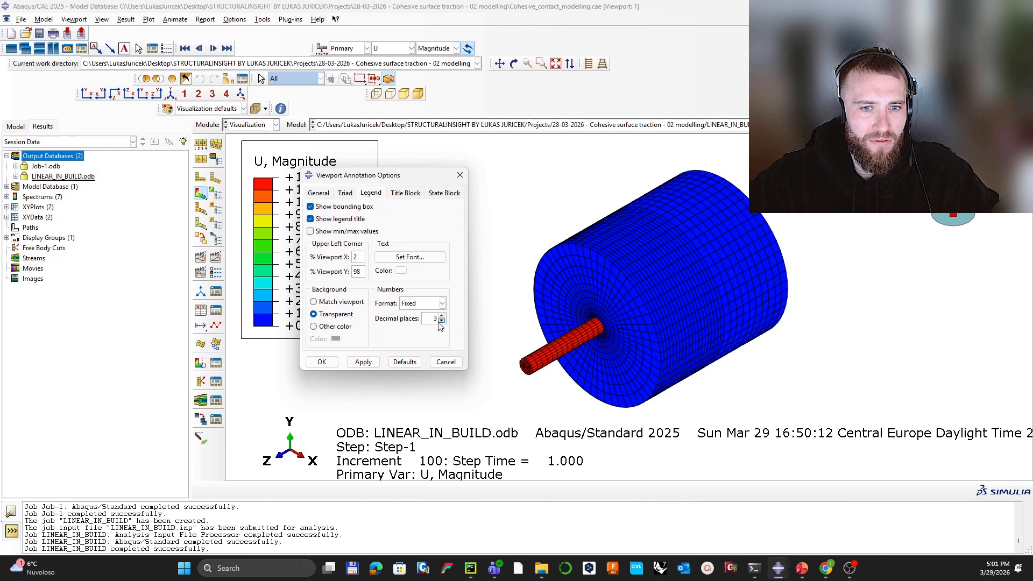
pyautogui.click(363, 362)
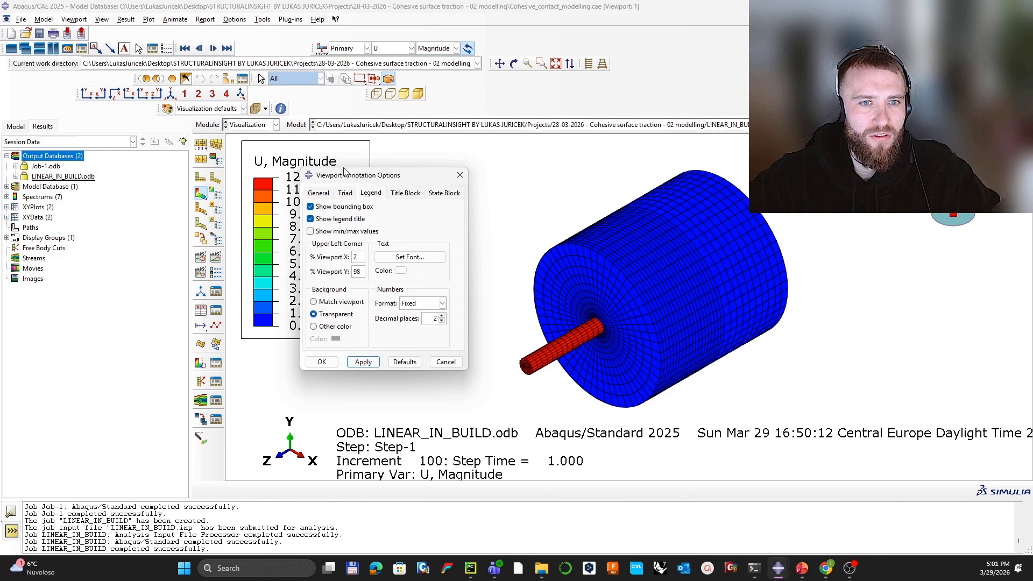
pyautogui.moveTo(345, 172); pyautogui.dragTo(411, 151)
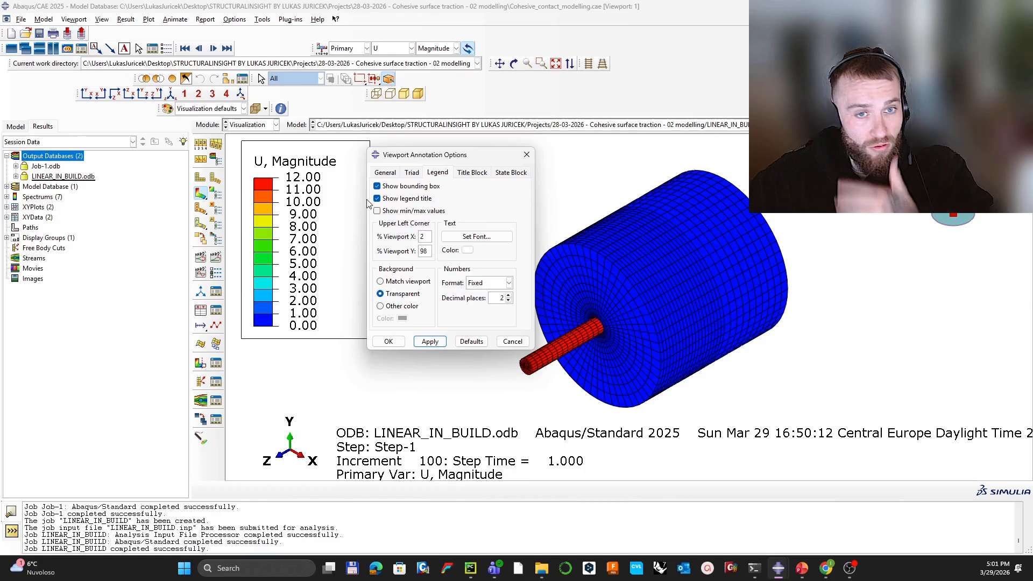
pyautogui.click(385, 172)
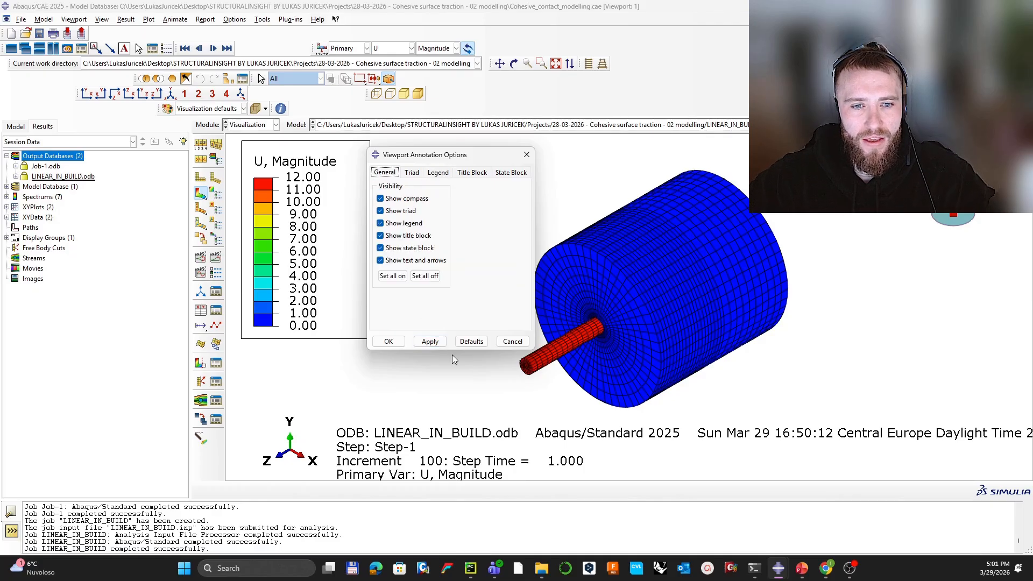
pyautogui.click(526, 155)
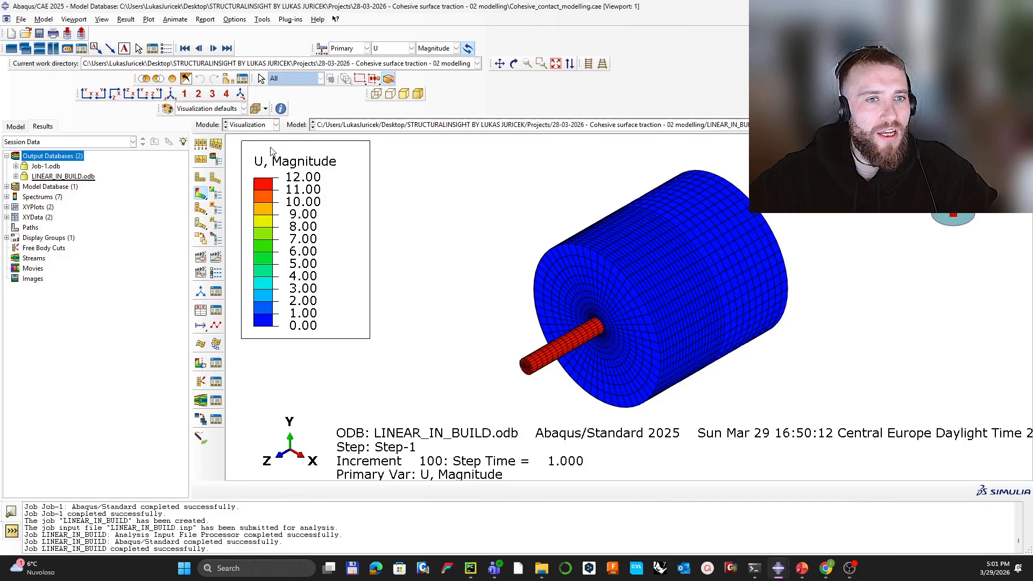
# Step: Orient the U contour to show the cylinder's top face and start creating XY data
pyautogui.keyDown('ctrl'); pyautogui.keyDown('alt'); pyautogui.moveTo(527, 316); pyautogui.dragTo(688, 164); pyautogui.keyUp('alt'); pyautogui.keyUp('ctrl')
pyautogui.keyDown('ctrl'); pyautogui.keyDown('alt'); pyautogui.moveTo(624, 280); pyautogui.dragTo(480, 340); pyautogui.keyUp('alt'); pyautogui.keyUp('ctrl')
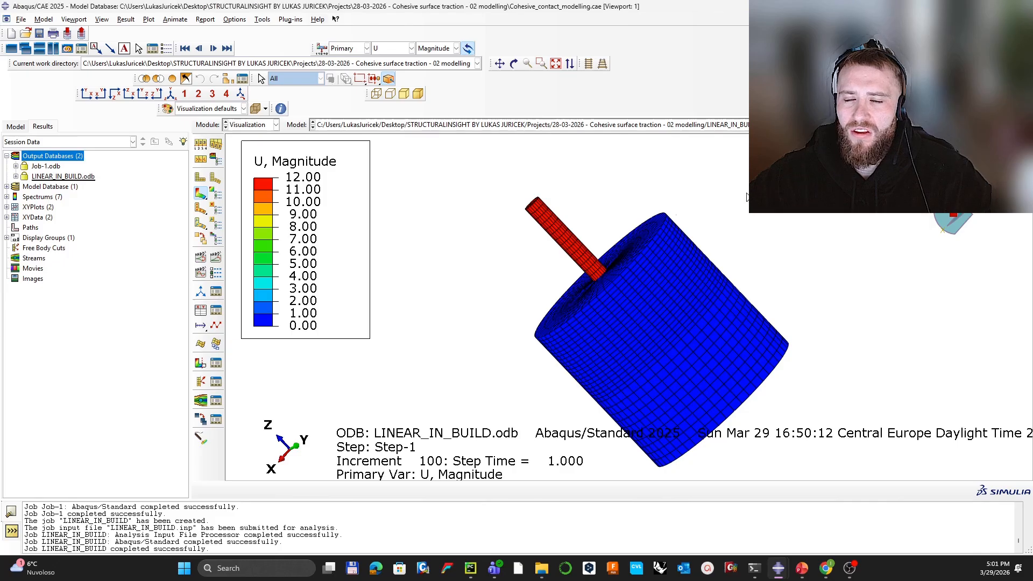
pyautogui.keyDown('ctrl'); pyautogui.keyDown('alt'); pyautogui.moveTo(641, 191); pyautogui.dragTo(646, 263); pyautogui.keyUp('alt'); pyautogui.keyUp('ctrl')
pyautogui.keyDown('ctrl'); pyautogui.keyDown('alt'); pyautogui.moveTo(610, 289); pyautogui.dragTo(624, 254, button='middle'); pyautogui.keyUp('alt'); pyautogui.keyUp('ctrl')
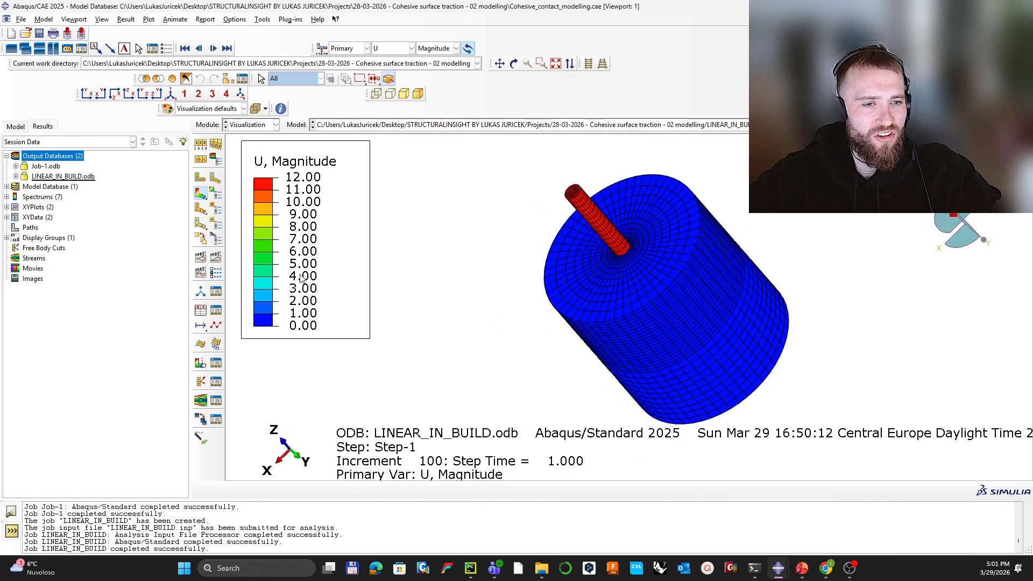
pyautogui.click(200, 310)
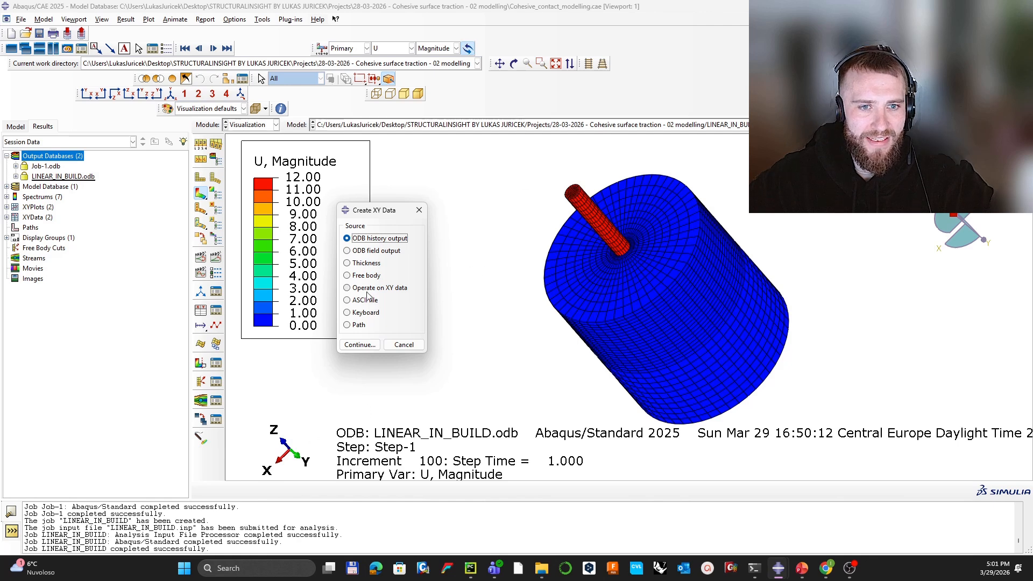
# Step: Plot the RF3 reaction force and U3 displacement history outputs against time
pyautogui.click(360, 345)
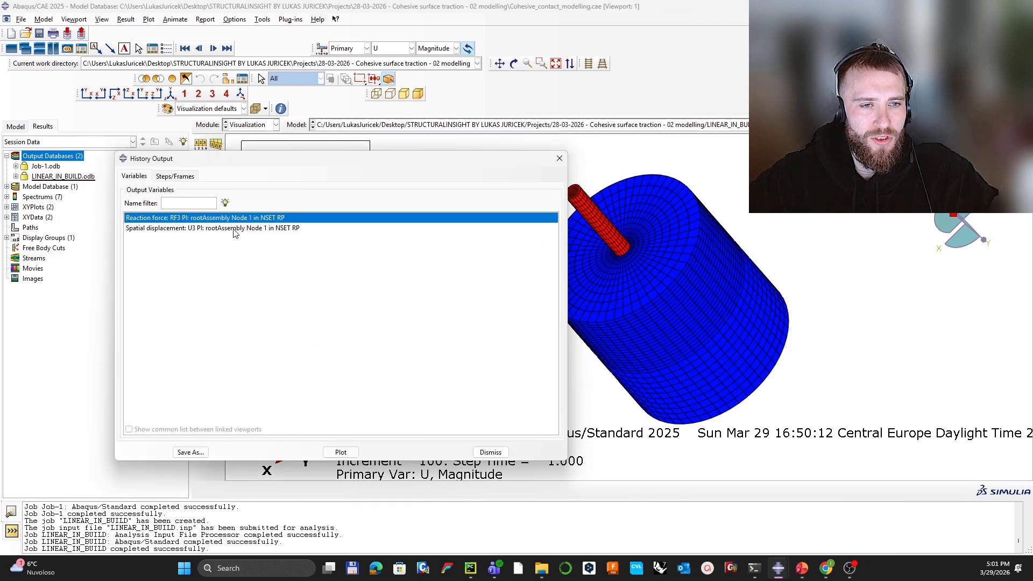
pyautogui.keyDown('shift'); pyautogui.click(234, 228); pyautogui.keyUp('shift')
pyautogui.click(347, 452)
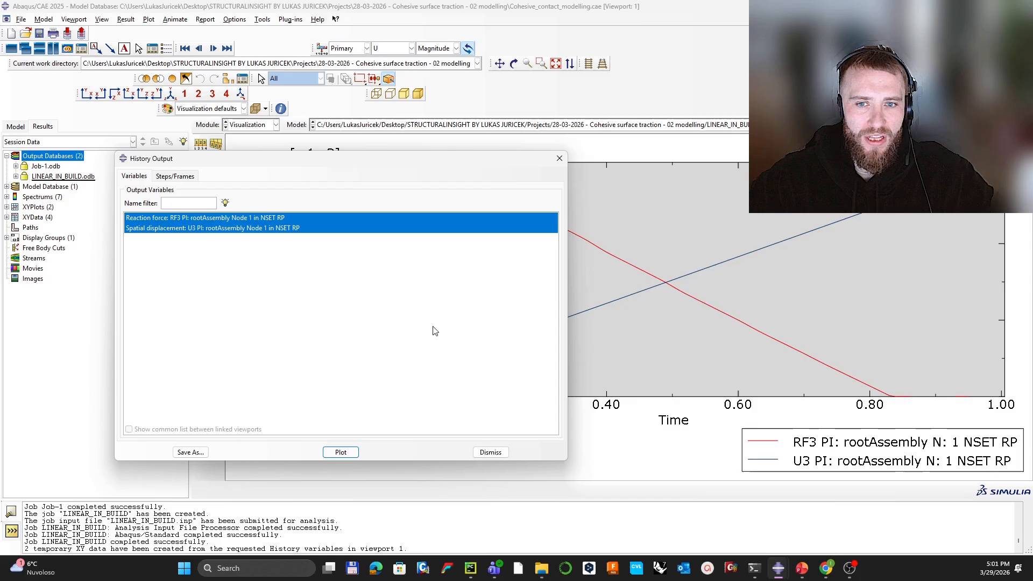
pyautogui.click(559, 158)
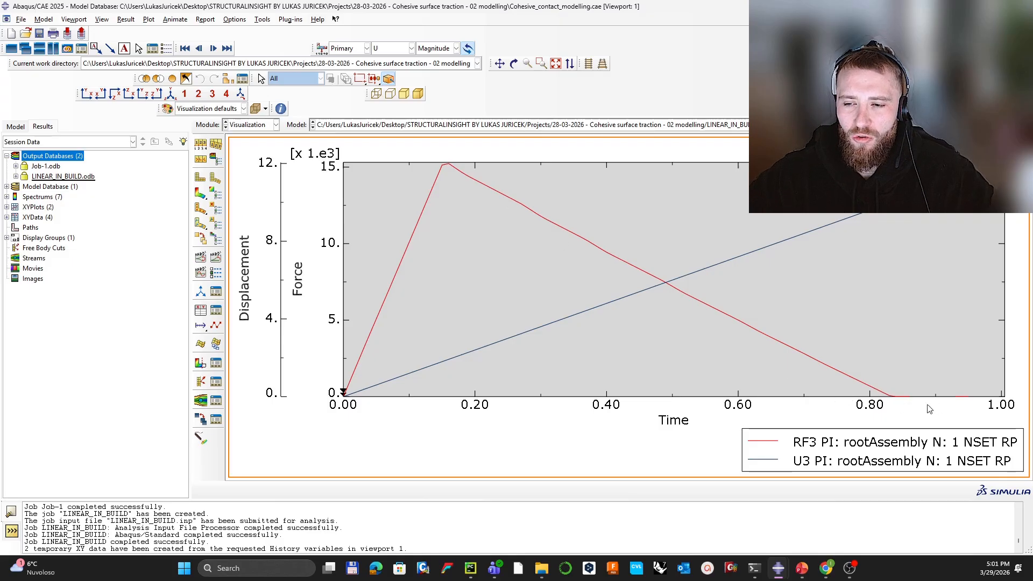
# Step: Probe values along the plotted force curve, which peaks near 15,000
pyautogui.click(200, 439)
pyautogui.moveTo(891, 401)
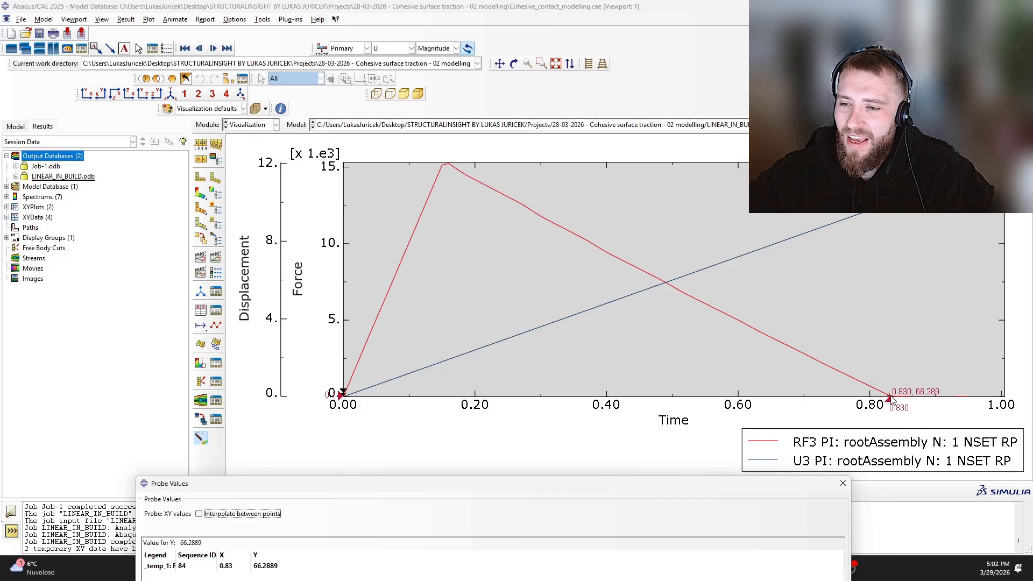
pyautogui.moveTo(969, 400)
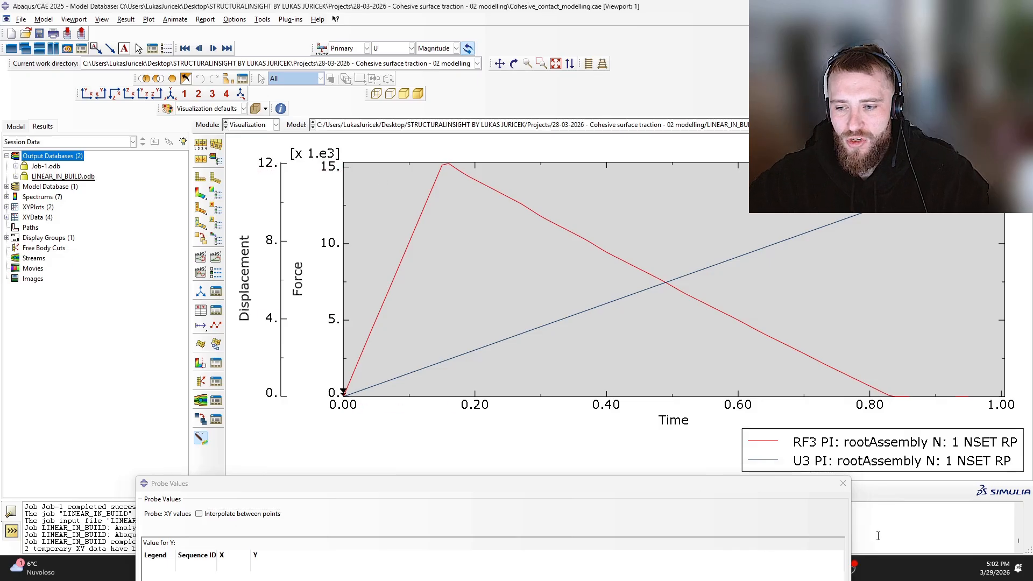
pyautogui.click(843, 483)
# Step: Enlarge the Figure 1 slip–damage plot on slide 7 over the code, then return to Abaqus/CAE
pyautogui.click(800, 570)
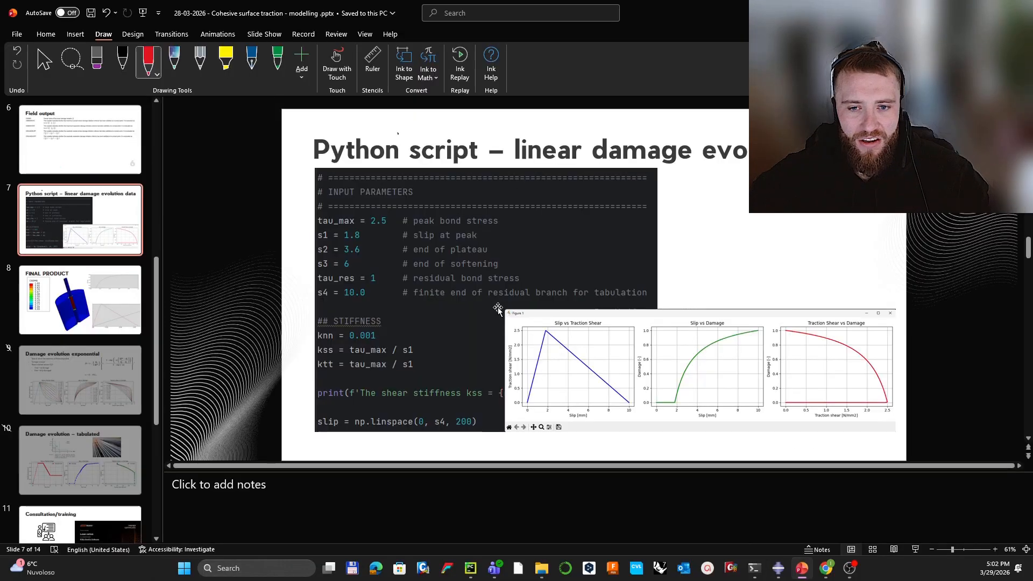
pyautogui.click(533, 346)
pyautogui.moveTo(504, 309); pyautogui.dragTo(506, 248)
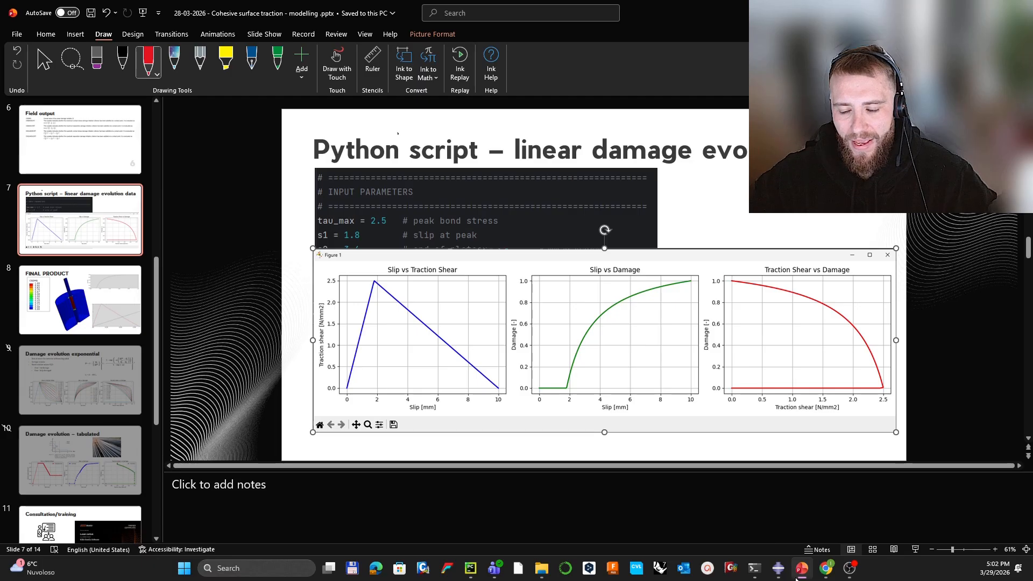
pyautogui.moveTo(795, 578)
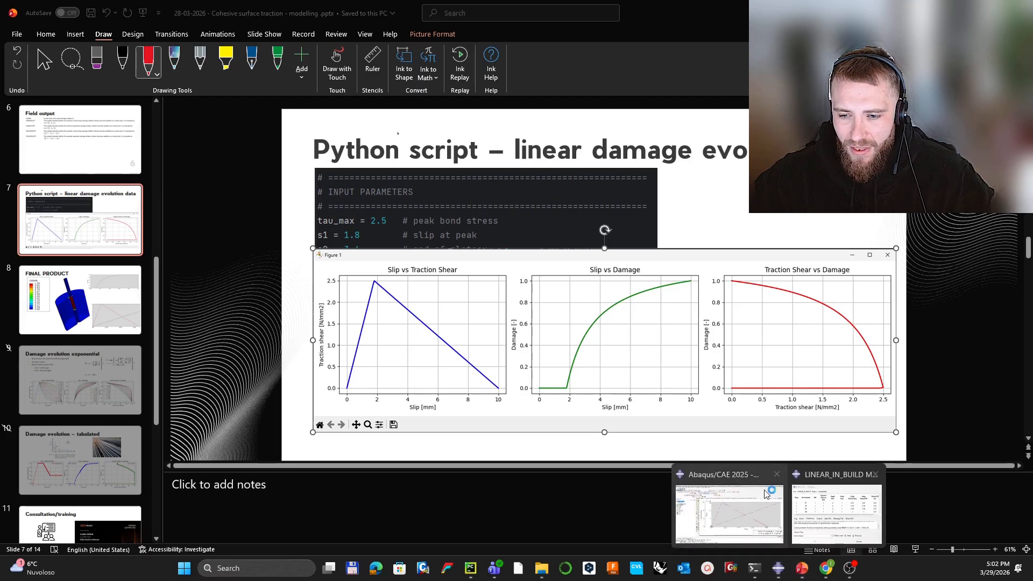
pyautogui.click(764, 506)
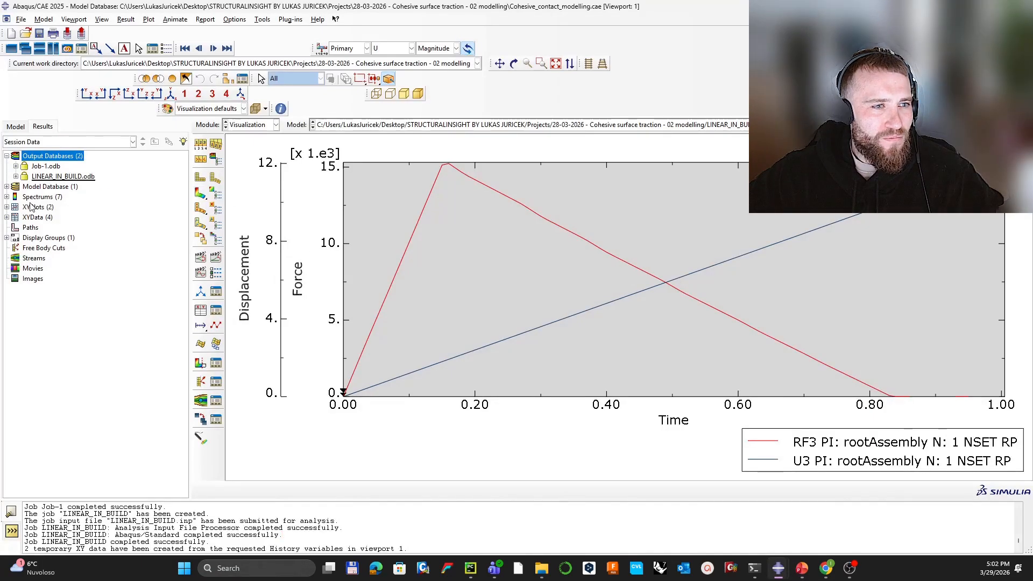
# Step: Select XYPlot-1 and XYPlot-1-2 and bring back the deformed-shape contour plot
pyautogui.click(7, 207)
pyautogui.click(34, 217)
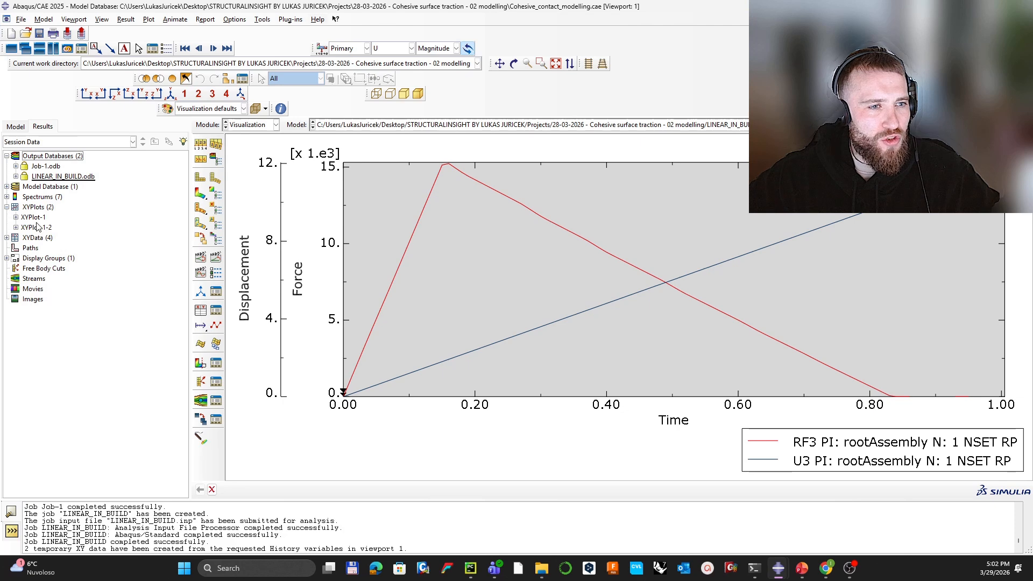
pyautogui.keyDown('shift'); pyautogui.click(40, 229); pyautogui.keyUp('shift')
pyautogui.click(200, 193)
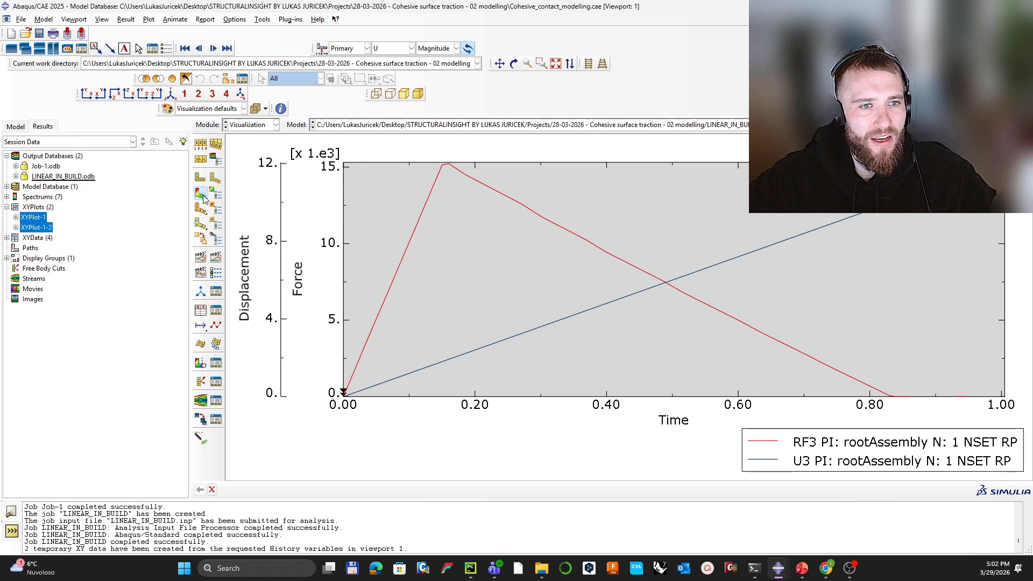
pyautogui.click(16, 217)
pyautogui.click(51, 228)
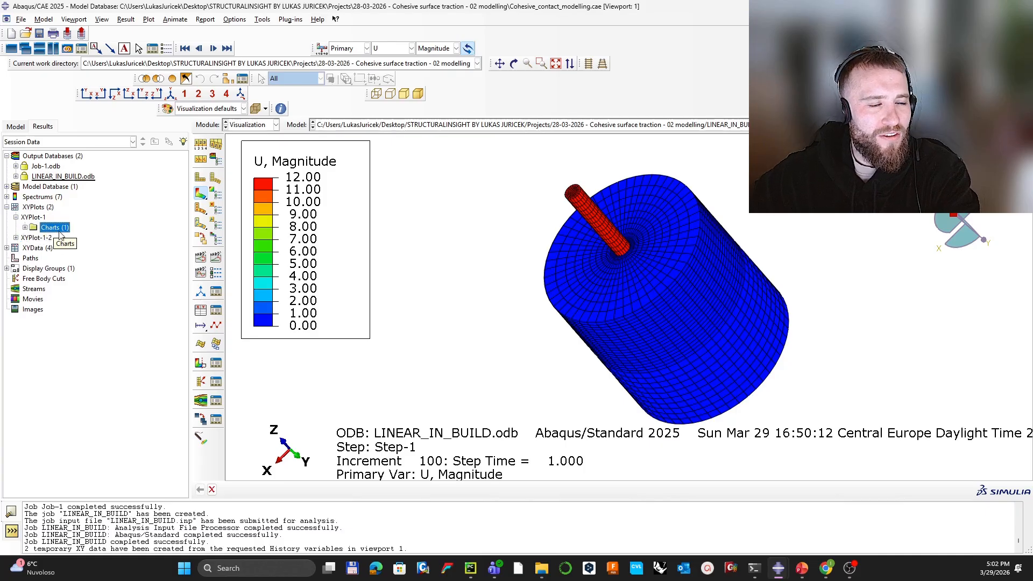
pyautogui.click(37, 208)
pyautogui.rightClick(39, 208)
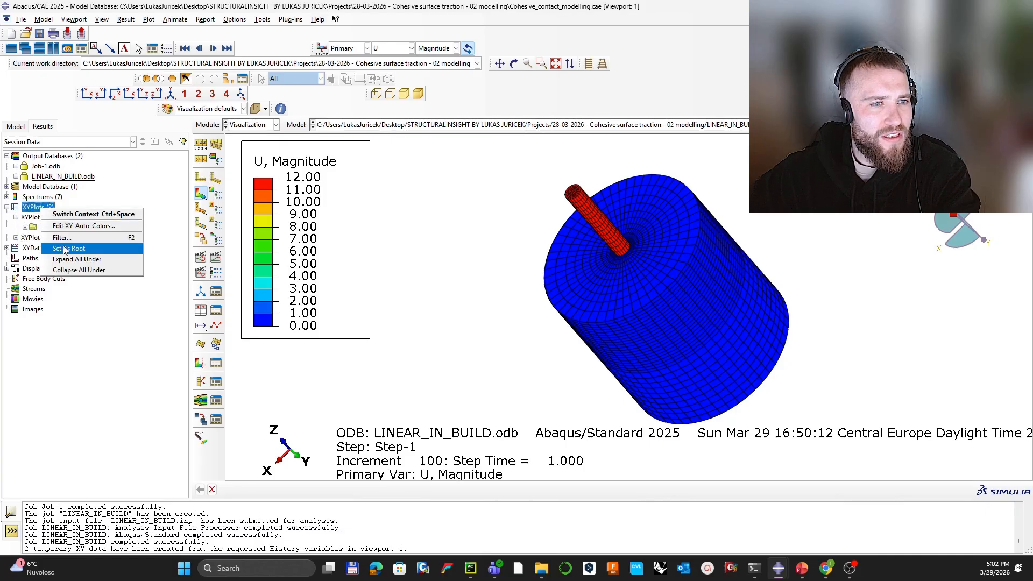
pyautogui.click(72, 296)
# Step: Delete the temporary XY data sets _temp_1 through _temp_4
pyautogui.click(7, 248)
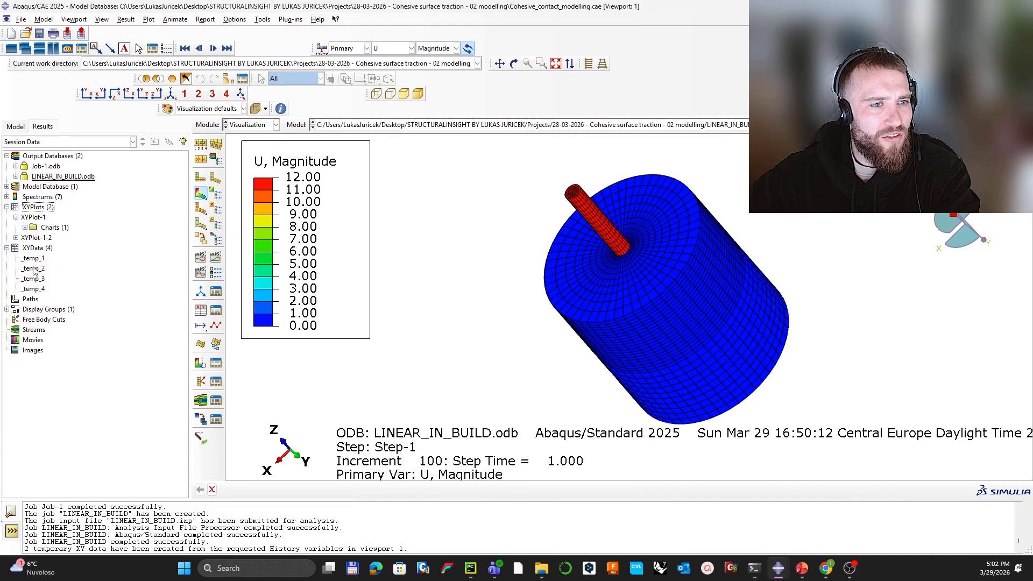
pyautogui.click(33, 259)
pyautogui.keyDown('shift'); pyautogui.click(37, 280); pyautogui.keyUp('shift')
pyautogui.keyDown('shift'); pyautogui.click(42, 291); pyautogui.keyUp('shift')
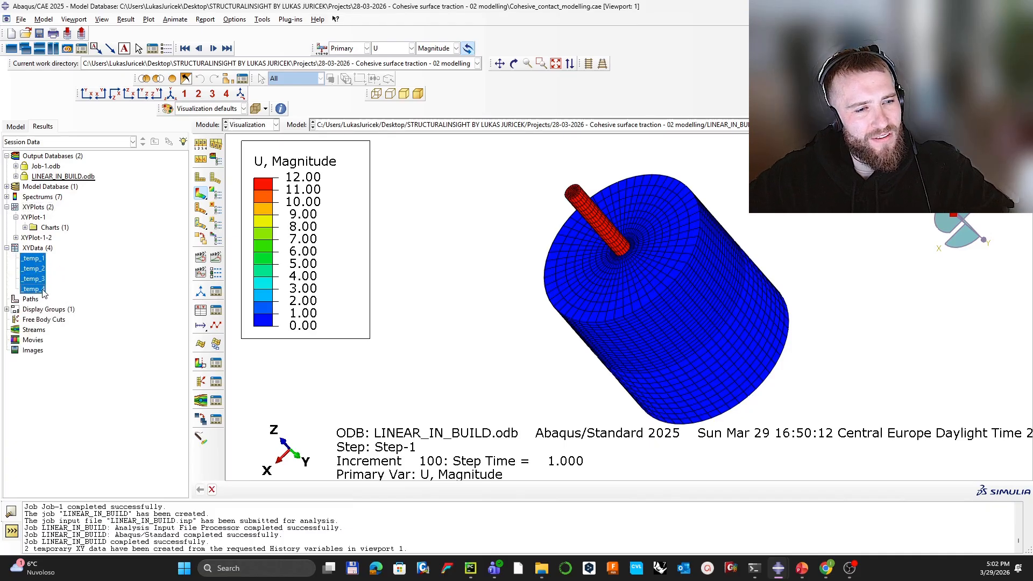
pyautogui.press('Delete')
pyautogui.click(487, 295)
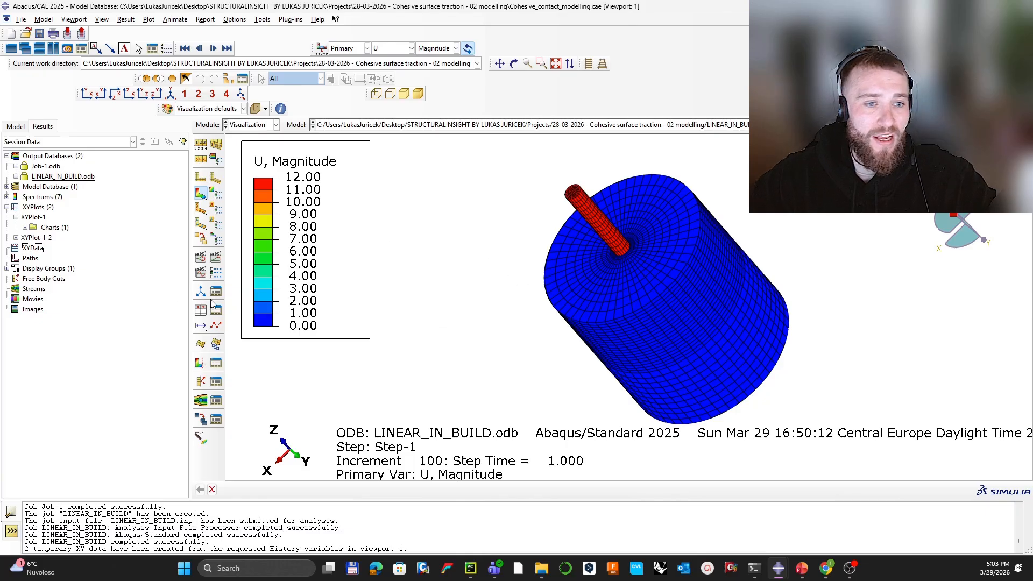
# Step: Plot CSHEAR2 contact shear stress, rotate to a side view, and turn on the view cut
pyautogui.click(411, 48)
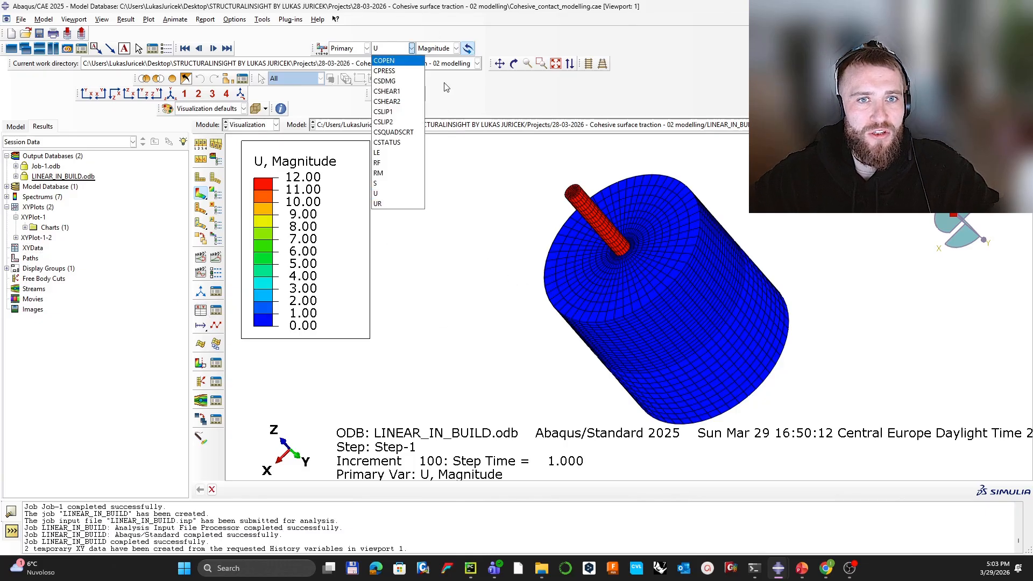
pyautogui.click(397, 101)
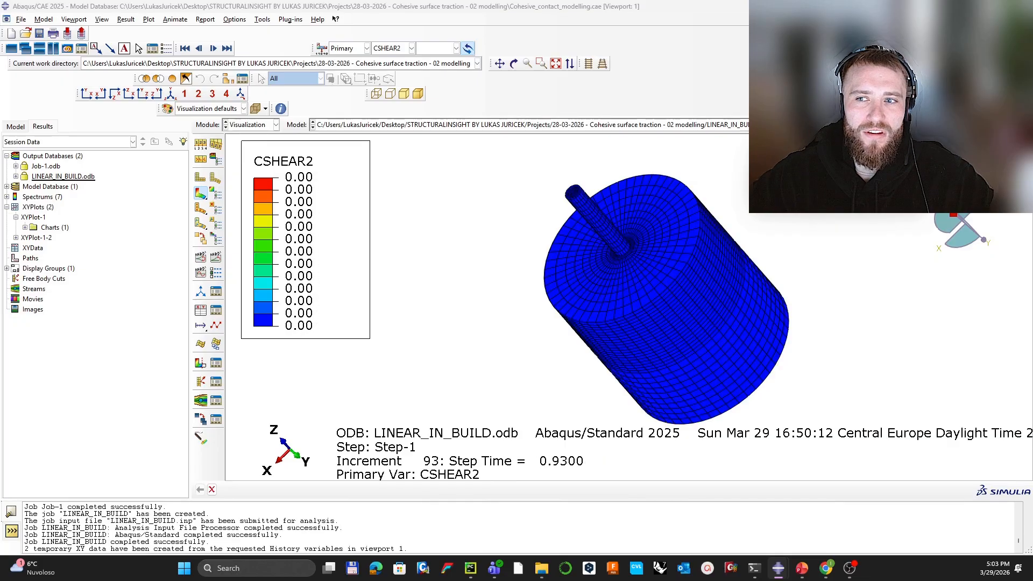
pyautogui.keyDown('ctrl'); pyautogui.keyDown('alt'); pyautogui.moveTo(753, 197); pyautogui.dragTo(639, 237); pyautogui.keyUp('alt'); pyautogui.keyUp('ctrl')
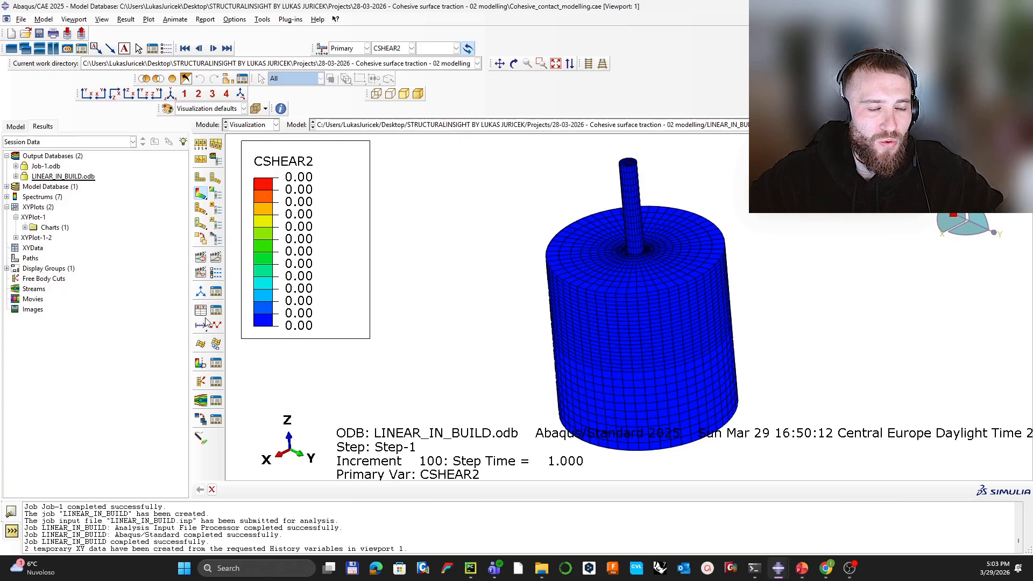
pyautogui.click(200, 363)
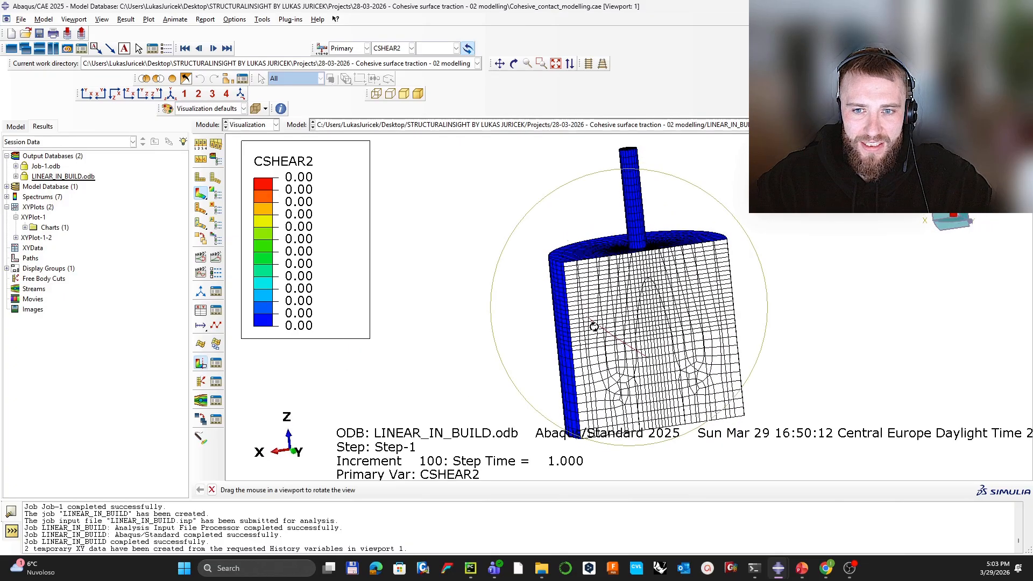
# Step: Move the Y-plane cut to -4 and display only the CONCRETE-1.ALL elements
pyautogui.click(216, 363)
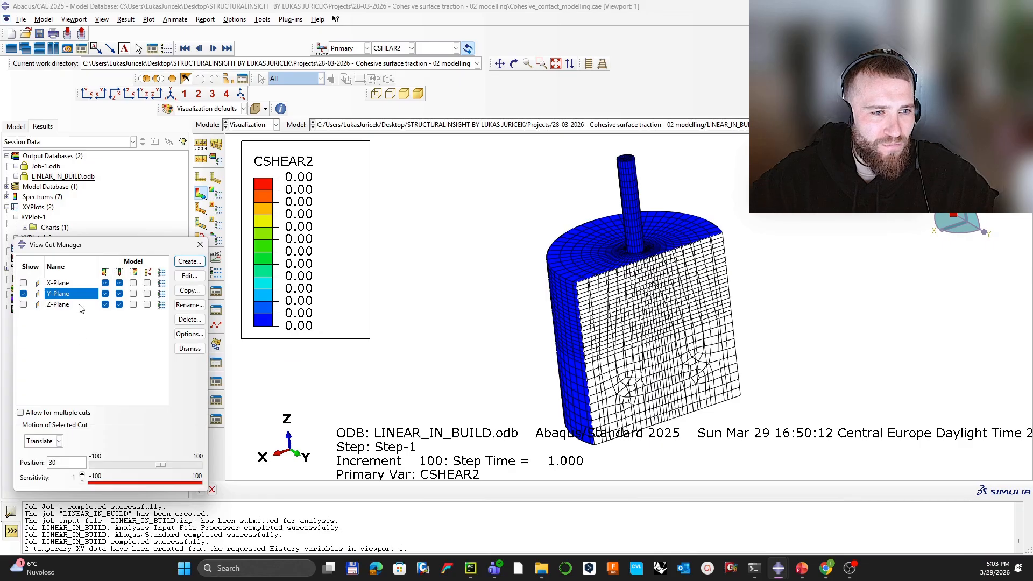
pyautogui.moveTo(162, 464)
pyautogui.mouseDown()
pyautogui.moveTo(178, 467)
pyautogui.moveTo(145, 467)
pyautogui.mouseUp()
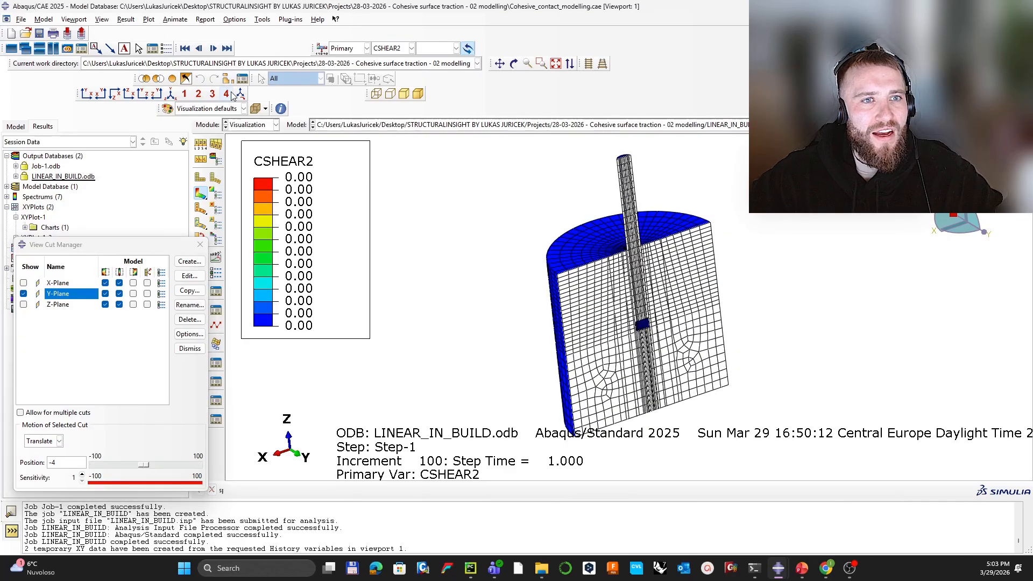
pyautogui.click(227, 79)
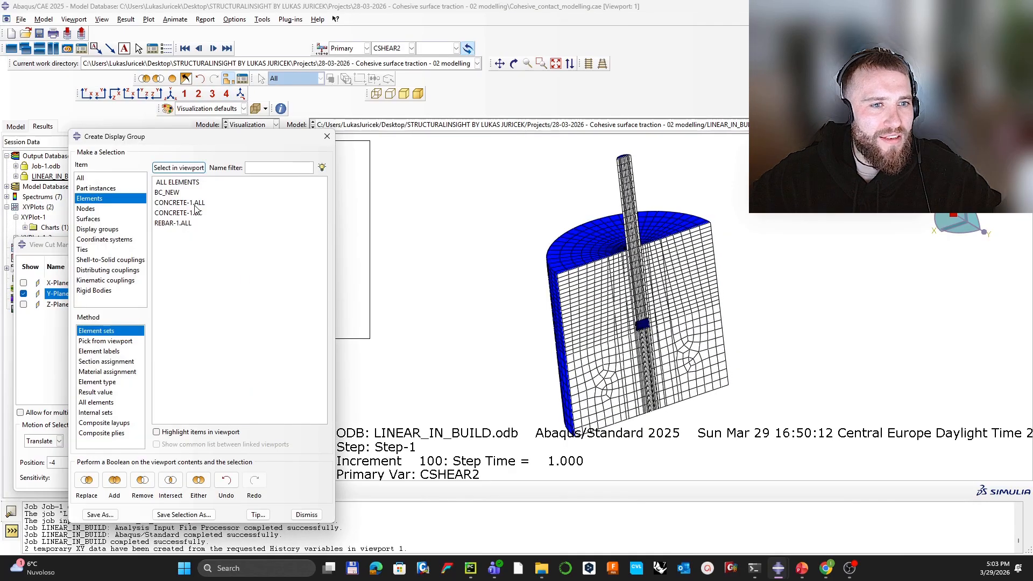
pyautogui.click(195, 206)
pyautogui.click(87, 480)
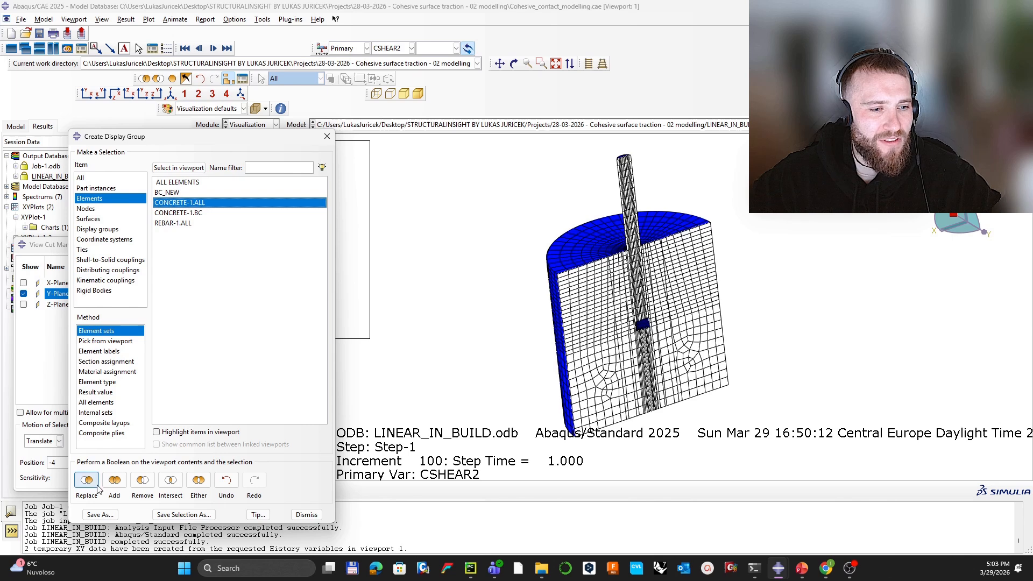
pyautogui.keyDown('ctrl'); pyautogui.keyDown('alt'); pyautogui.moveTo(736, 298); pyautogui.dragTo(722, 305); pyautogui.keyUp('alt'); pyautogui.keyUp('ctrl')
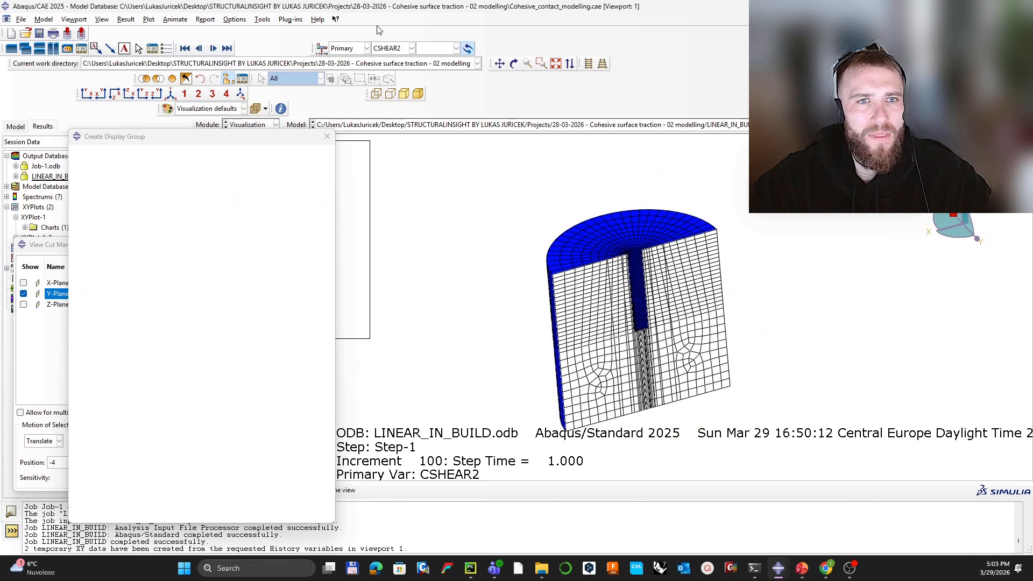
pyautogui.click(328, 137)
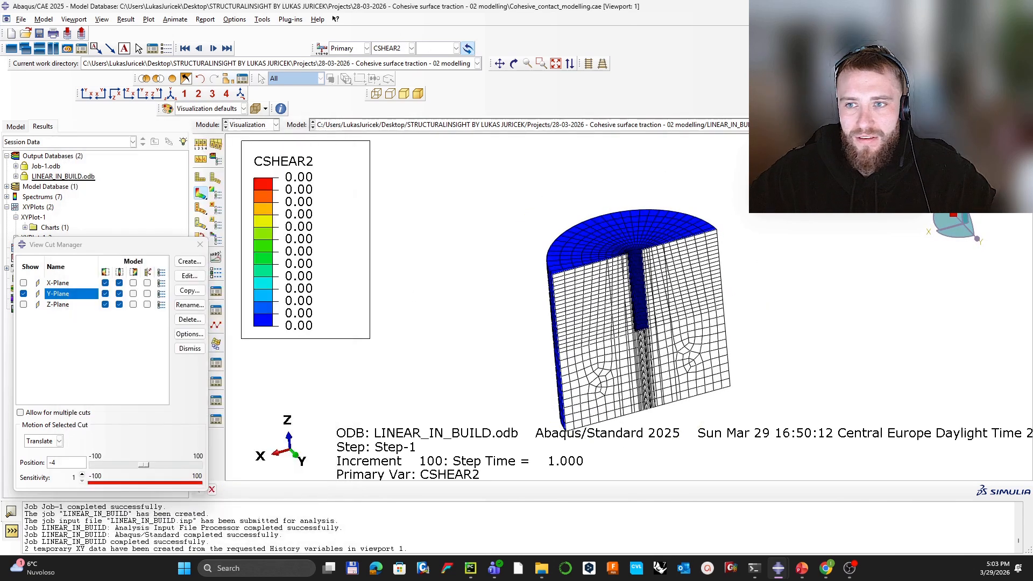
# Step: Step the CSHEAR2 results back to increment 30
pyautogui.moveTo(915, 190); pyautogui.dragTo(808, 190)
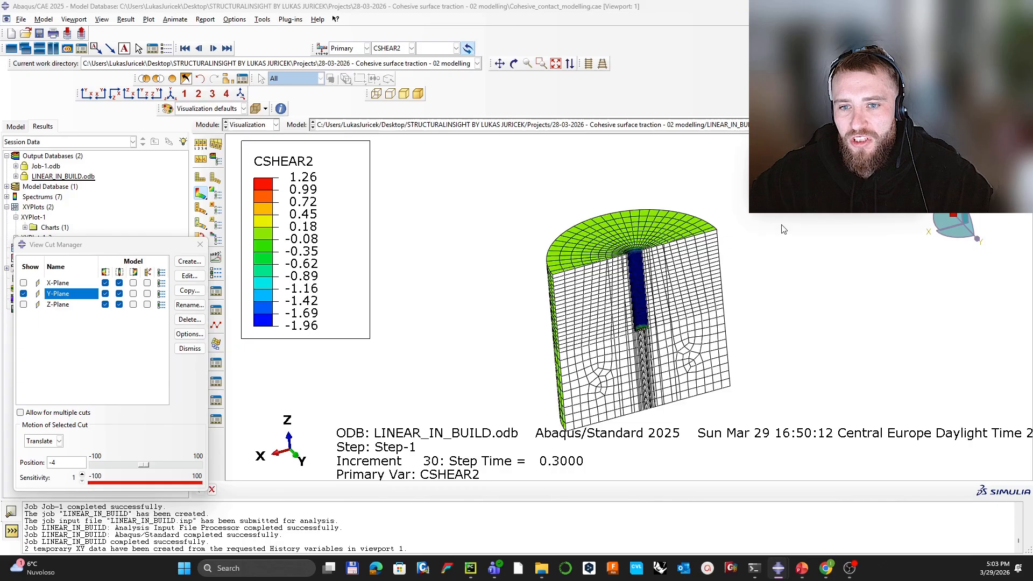
pyautogui.scroll(-2, 635, 284)
pyautogui.scroll(-5, 643, 296)
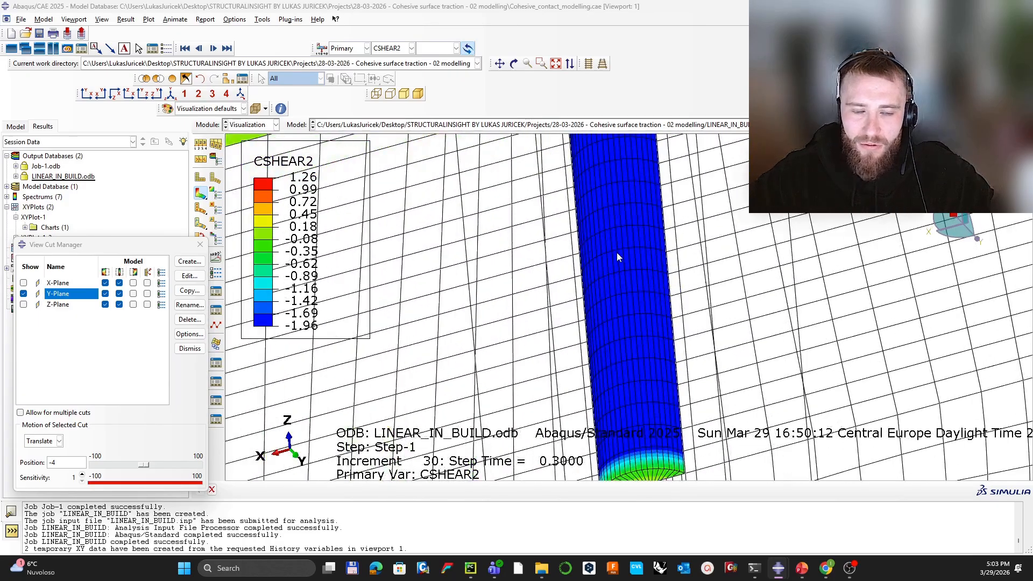
# Step: Start XY data from field output with CSHEAR2 read at element nodal positions
pyautogui.click(199, 245)
pyautogui.click(200, 311)
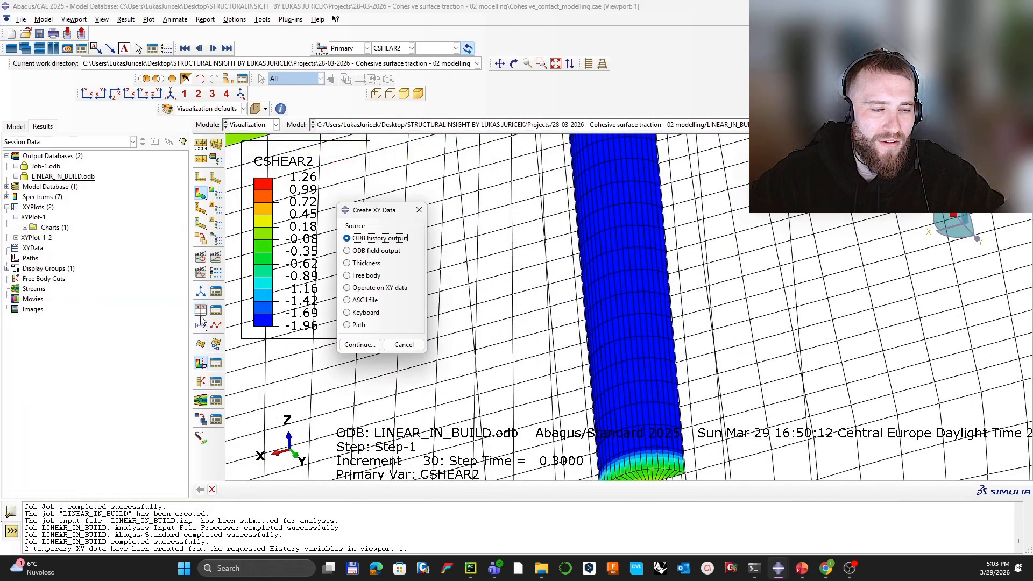
pyautogui.click(371, 251)
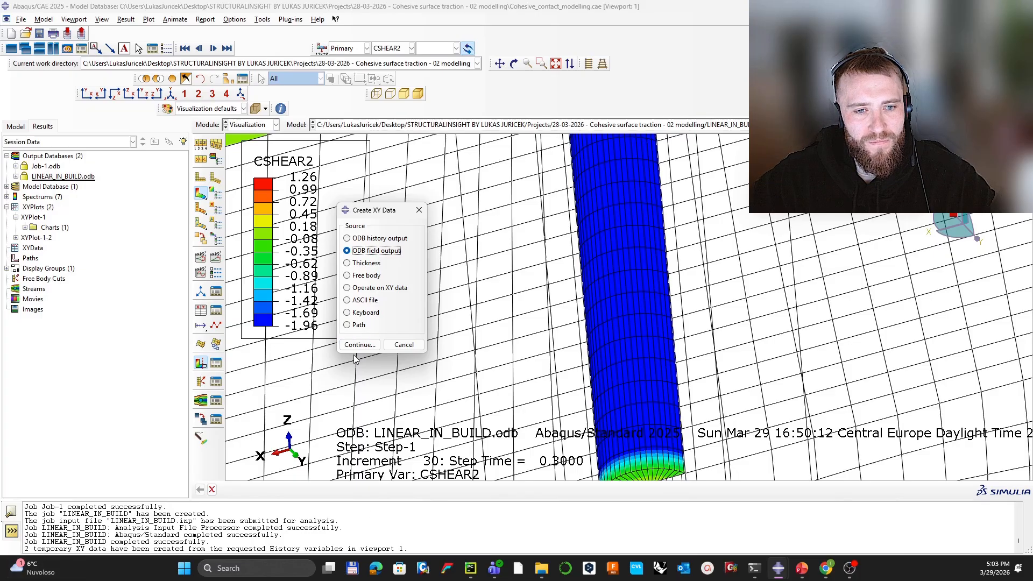
pyautogui.click(359, 345)
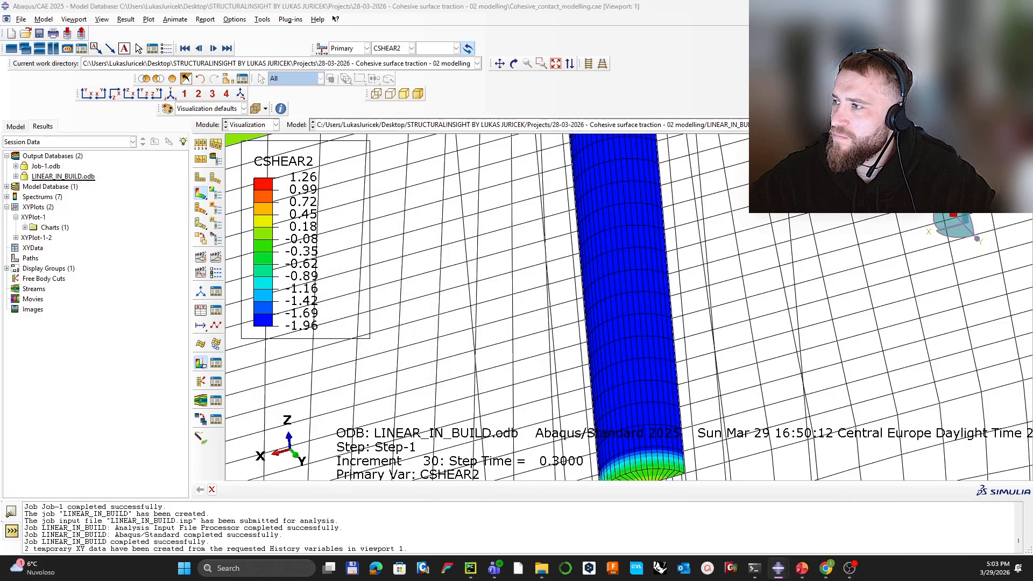
pyautogui.moveTo(1032, 240); pyautogui.dragTo(471, 170)
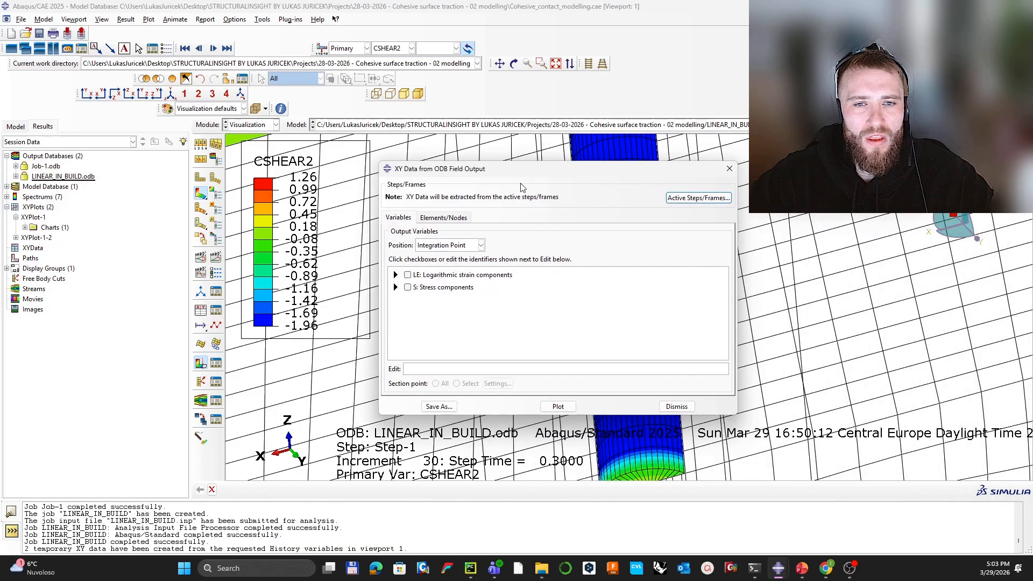
pyautogui.click(451, 247)
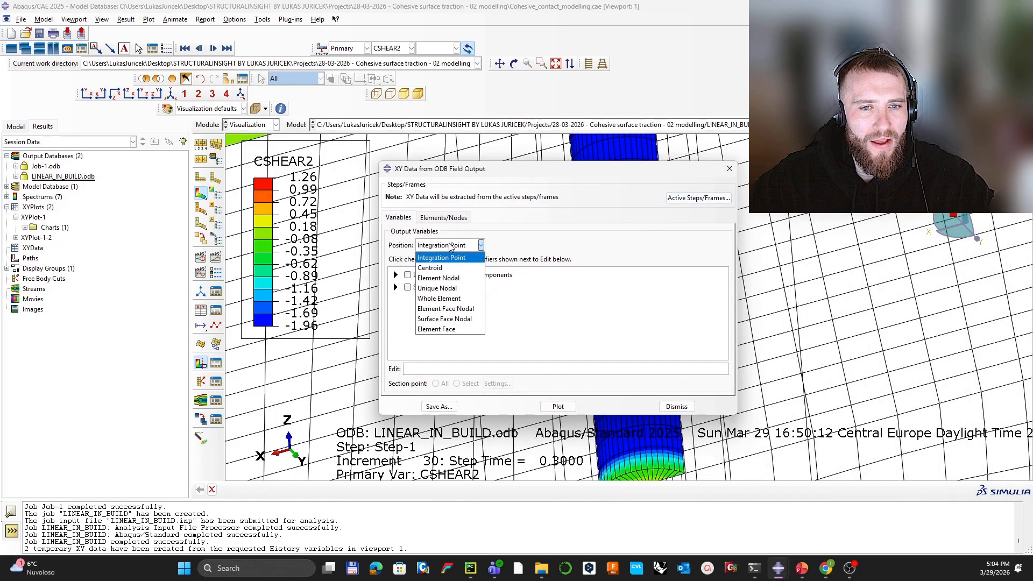
pyautogui.click(451, 279)
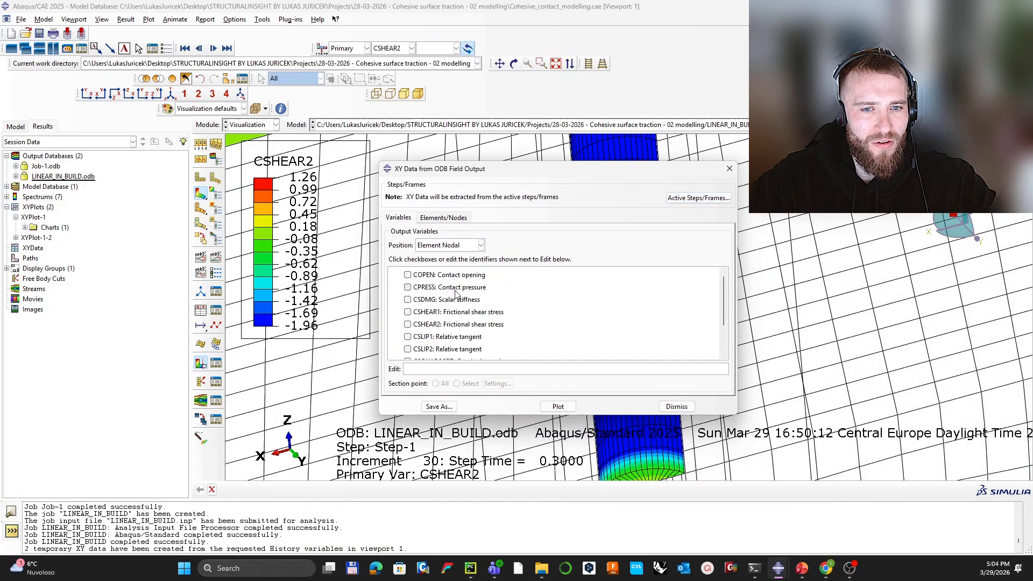
pyautogui.click(407, 325)
# Step: Replace the element selection with a single concrete element beside the bar
pyautogui.click(444, 217)
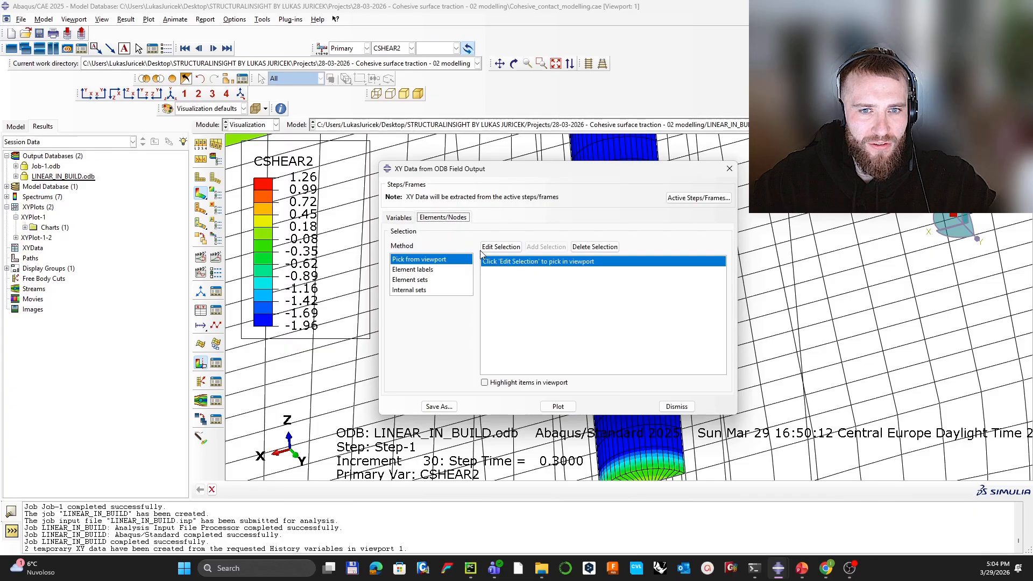
pyautogui.click(580, 250)
pyautogui.moveTo(536, 167); pyautogui.dragTo(310, 144)
pyautogui.click(308, 224)
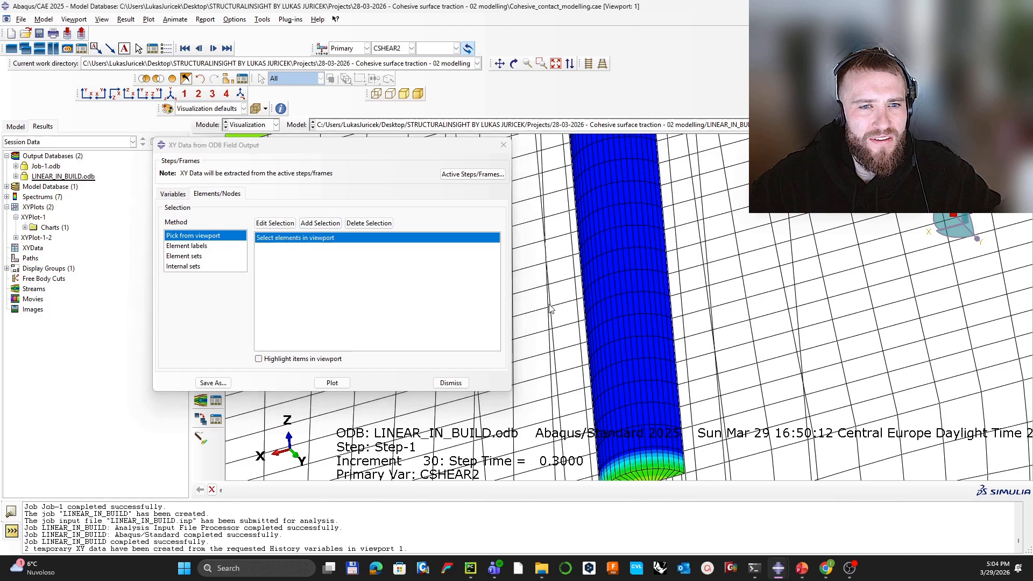
pyautogui.click(646, 306)
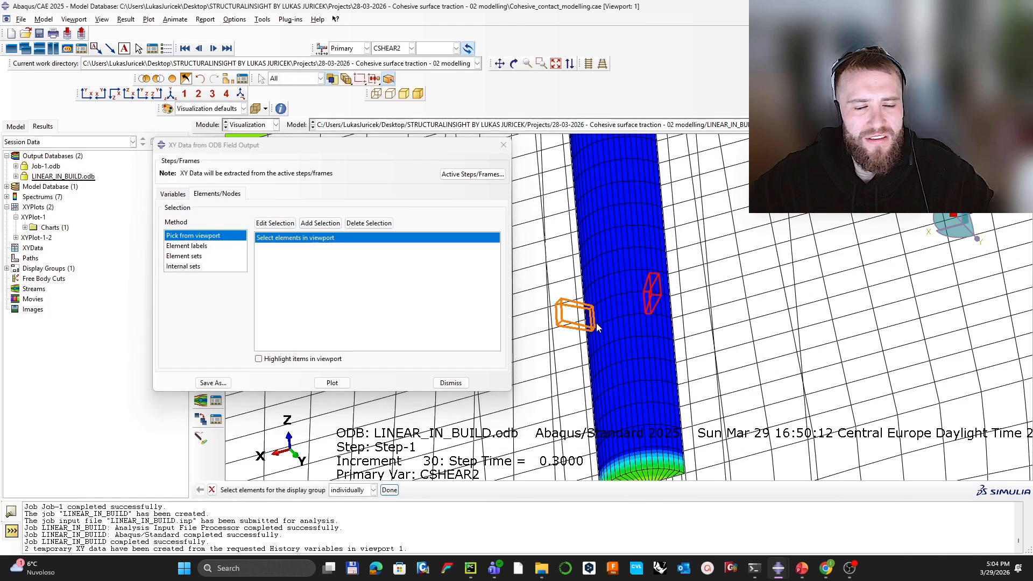
pyautogui.middleClick(597, 324)
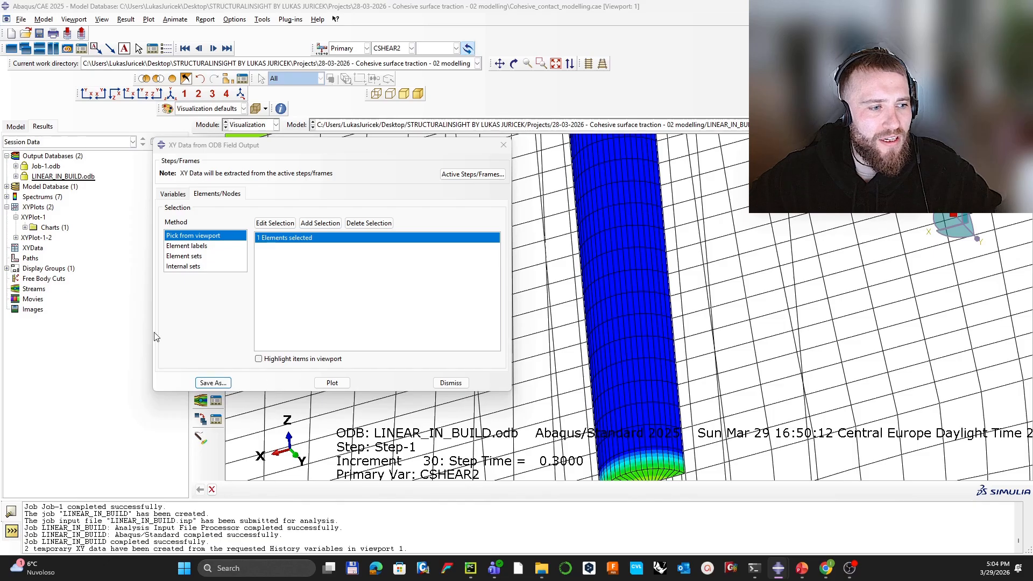
# Step: Save the averaged curve as AVERAGE_CSHEAR2 and plot the four CSHEAR2–time curves
pyautogui.moveTo(0, 86); pyautogui.dragTo(590, 187)
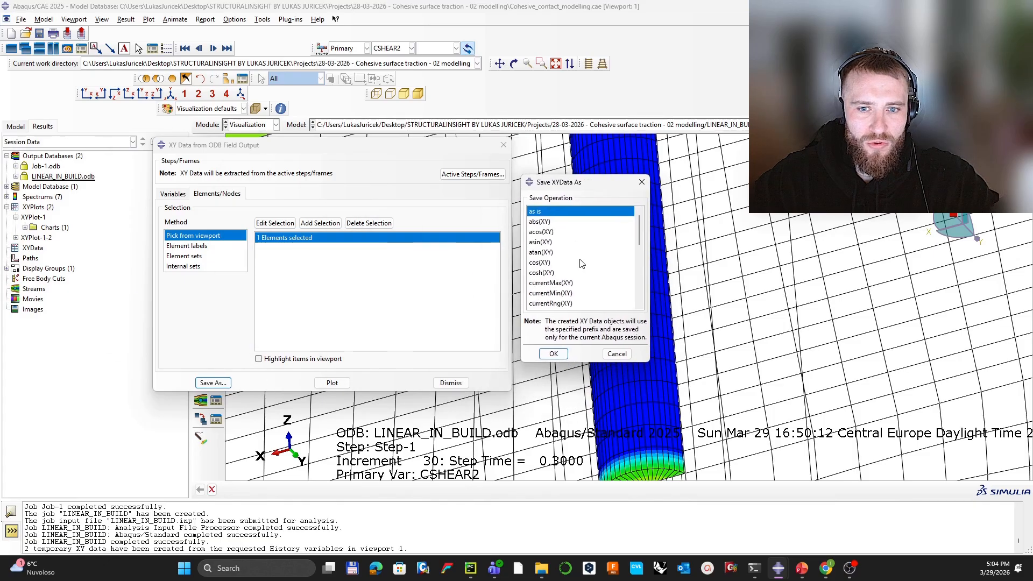
pyautogui.scroll(-4, 561, 241)
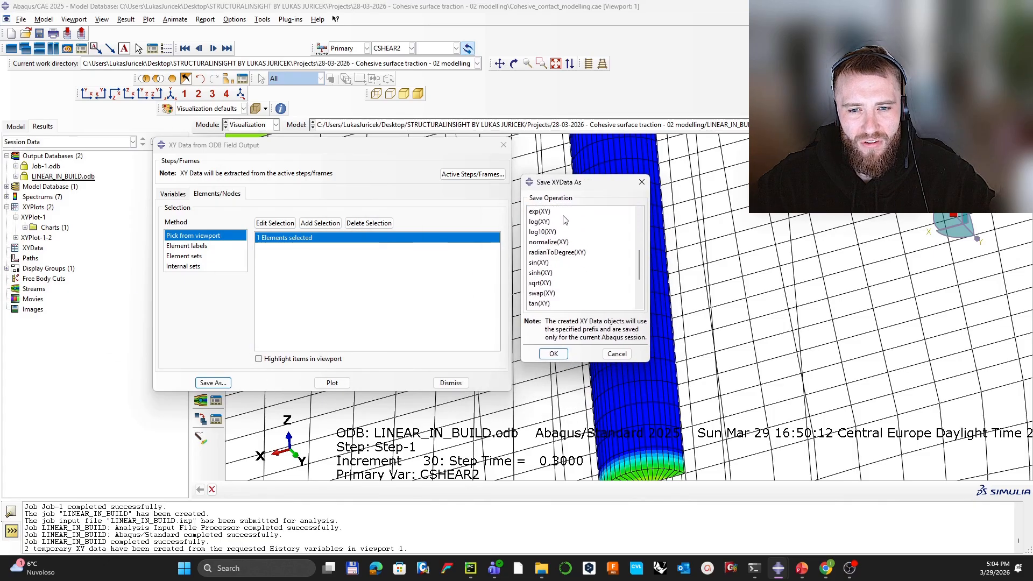
pyautogui.scroll(-2, 570, 275)
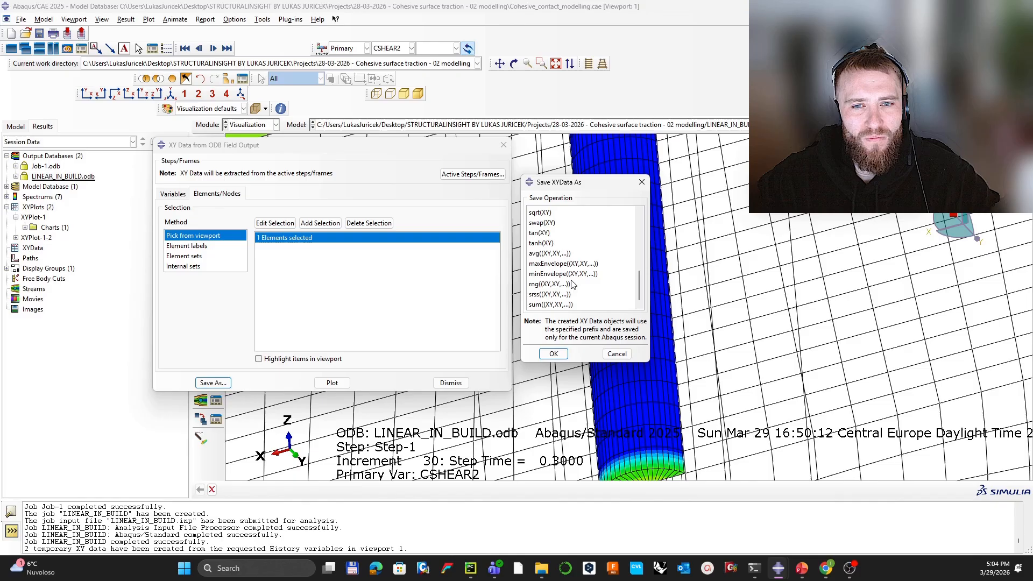
pyautogui.click(554, 254)
pyautogui.press('Return')
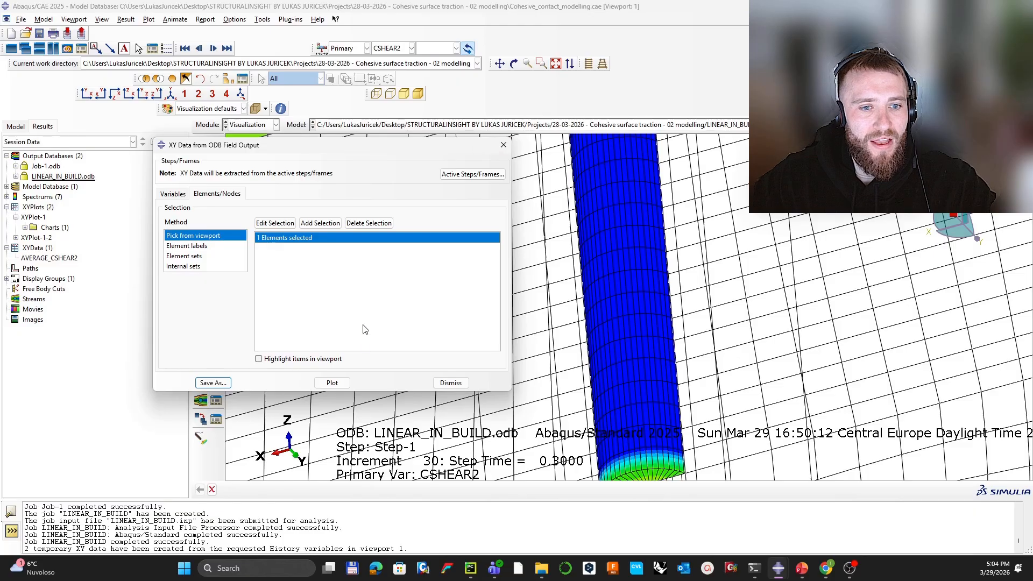
pyautogui.click(343, 384)
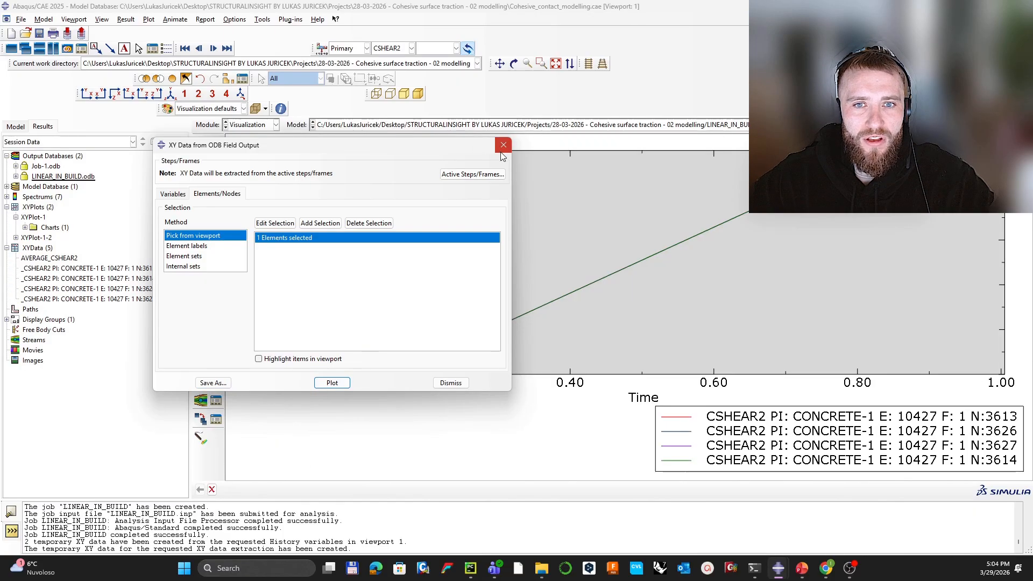
pyautogui.click(503, 145)
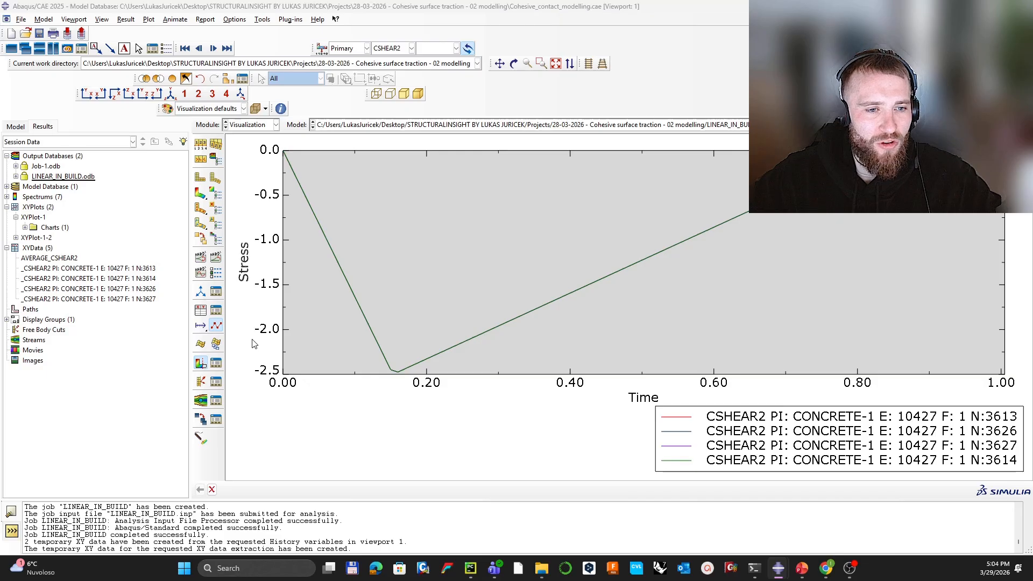
pyautogui.moveTo(0, 175); pyautogui.dragTo(233, 192)
# Step: Show point markers on the first CSHEAR2 stress–time curve and zoom the time axis
pyautogui.click(261, 357)
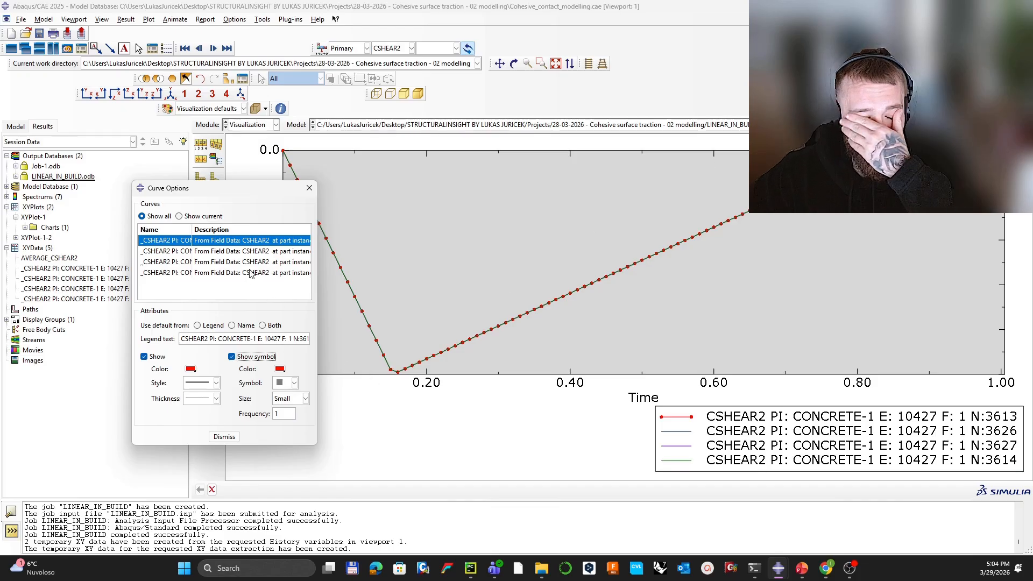
pyautogui.click(310, 187)
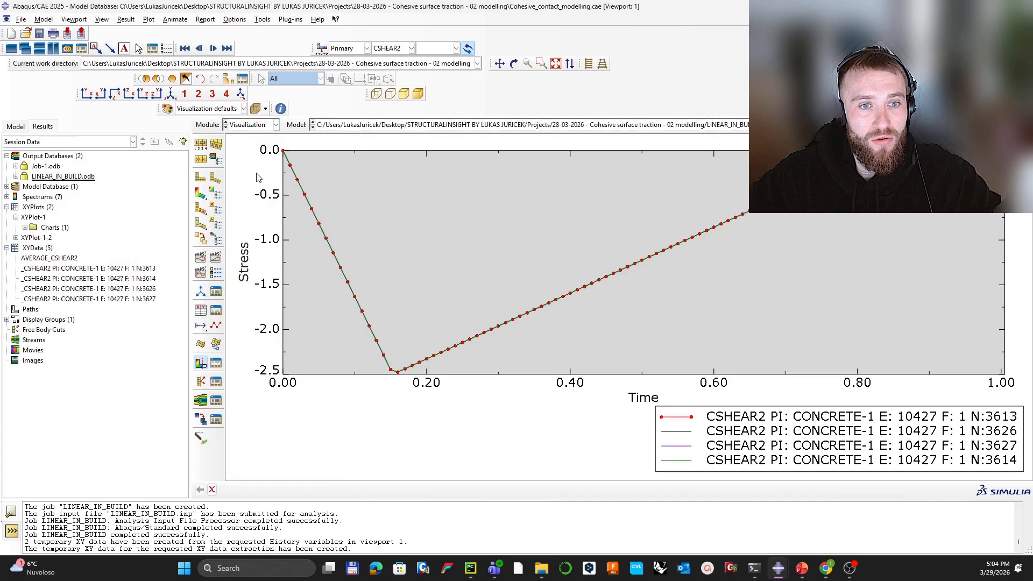
pyautogui.scroll(4, 397, 376)
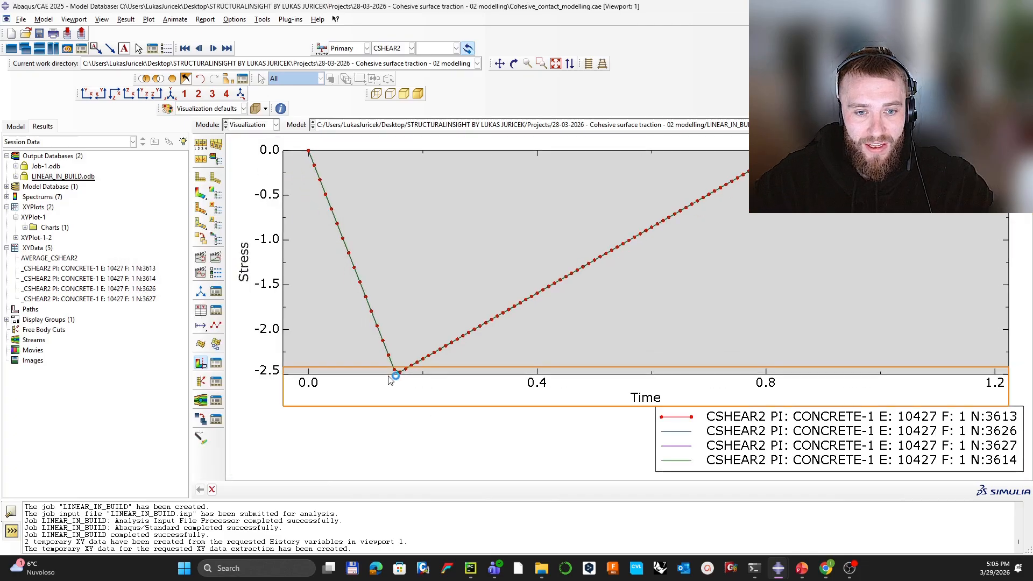
pyautogui.scroll(-1, 397, 376)
# Step: Return to the CSHEAR2 contour of the cut concrete at increment 30
pyautogui.scroll(-3, 399, 380)
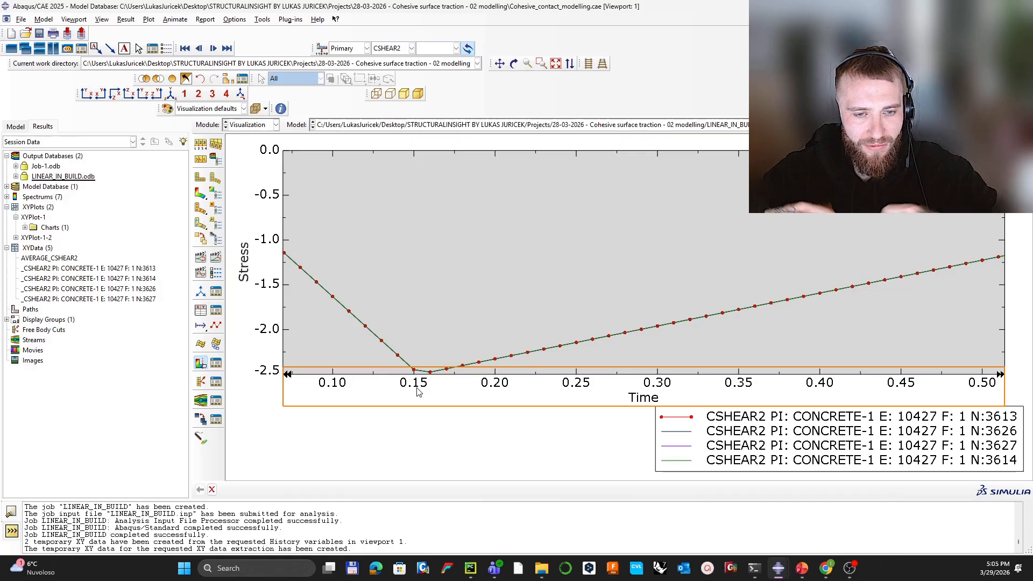
pyautogui.scroll(5, 432, 313)
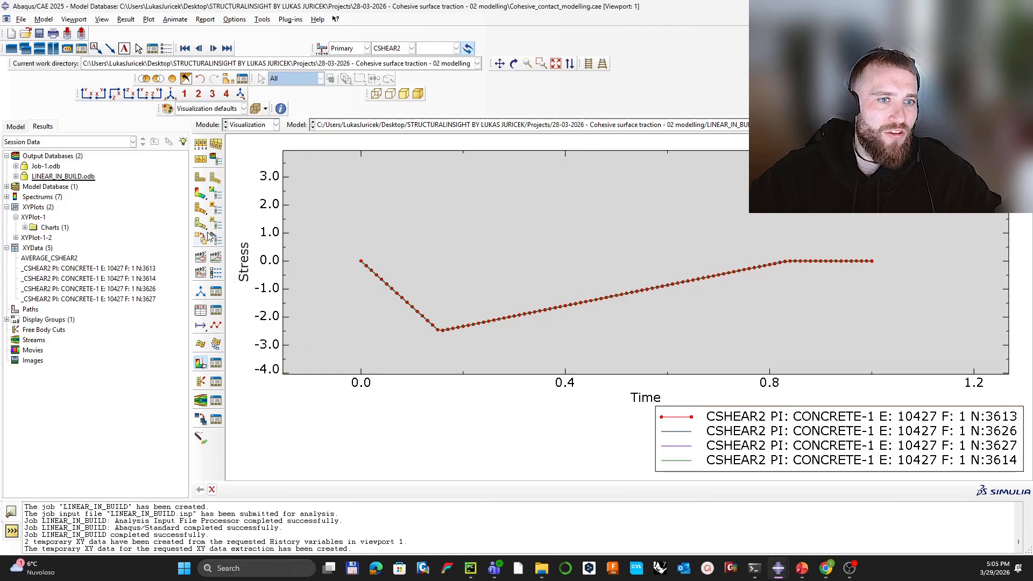
pyautogui.click(202, 195)
pyautogui.scroll(-5, 630, 360)
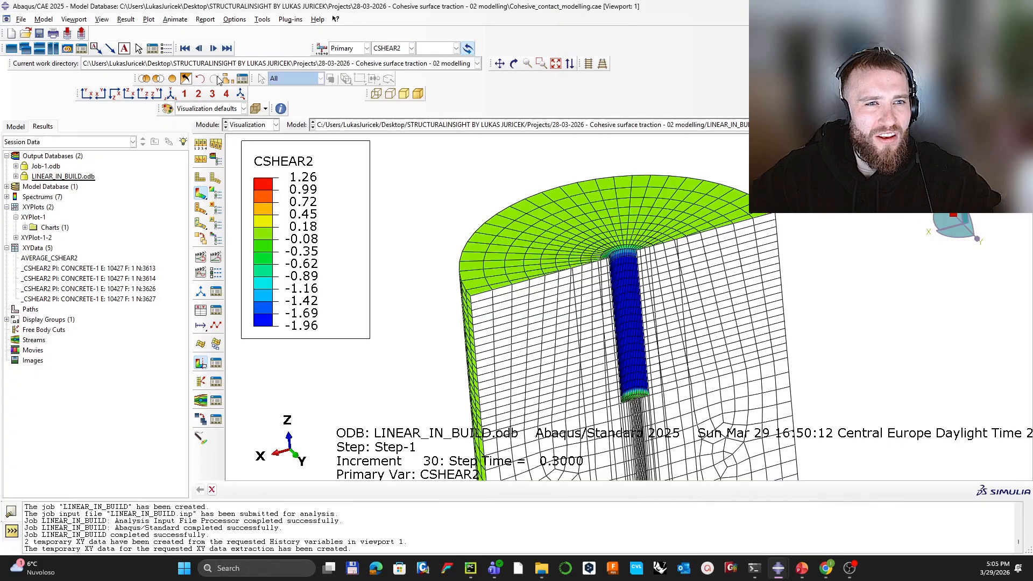
# Step: Turn off the cut to show the full concrete cylinder and rotate it to view the top face
pyautogui.click(184, 79)
pyautogui.scroll(1, 676, 290)
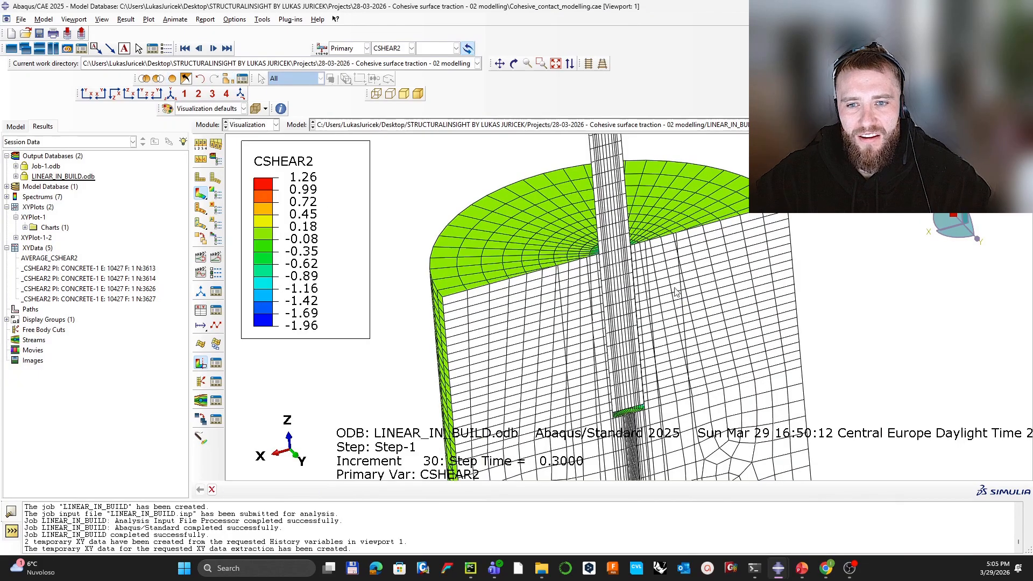
pyautogui.click(202, 362)
pyautogui.keyDown('ctrl'); pyautogui.keyDown('alt'); pyautogui.moveTo(603, 230); pyautogui.dragTo(574, 325); pyautogui.keyUp('alt'); pyautogui.keyUp('ctrl')
pyautogui.scroll(-1, 574, 335)
pyautogui.scroll(-2, 626, 386)
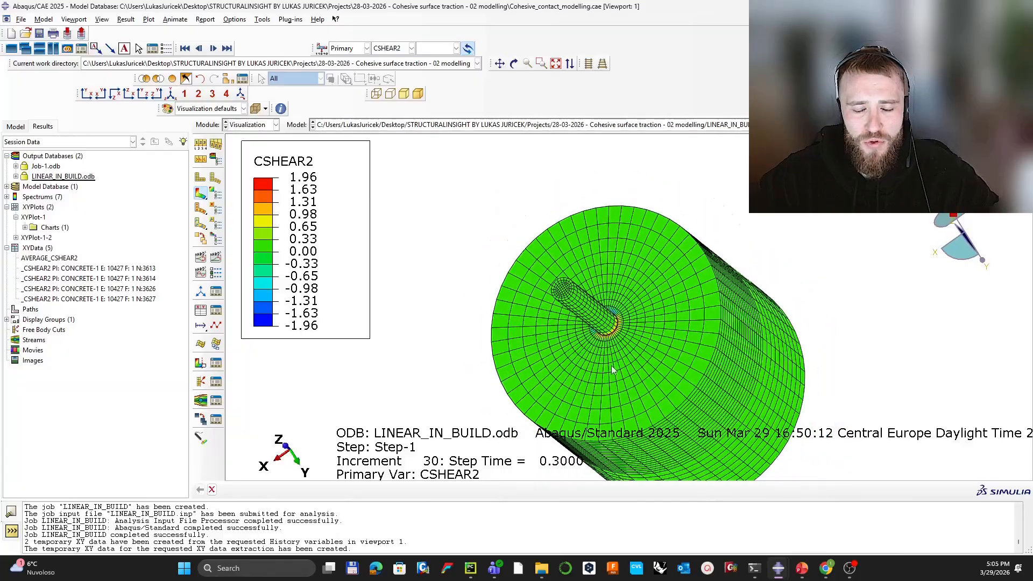
pyautogui.keyDown('ctrl'); pyautogui.keyDown('alt'); pyautogui.moveTo(612, 368); pyautogui.dragTo(604, 356); pyautogui.keyUp('alt'); pyautogui.keyUp('ctrl')
pyautogui.keyDown('ctrl'); pyautogui.keyDown('alt'); pyautogui.moveTo(605, 357); pyautogui.dragTo(625, 303, button='middle'); pyautogui.keyUp('alt'); pyautogui.keyUp('ctrl')
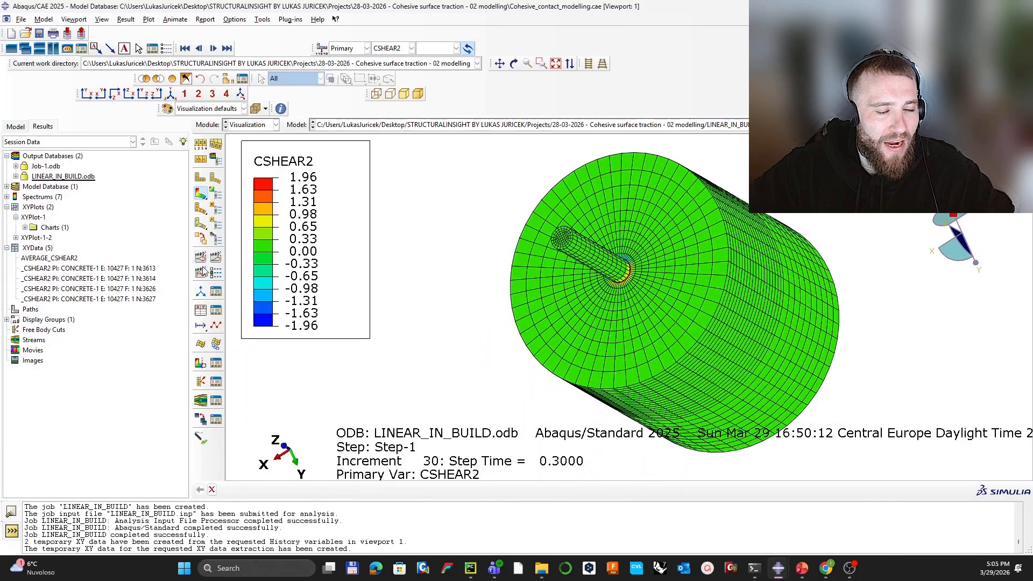
# Step: Plot the RF3 and U3 history outputs at RP against time, then restart Create XY Data
pyautogui.click(200, 311)
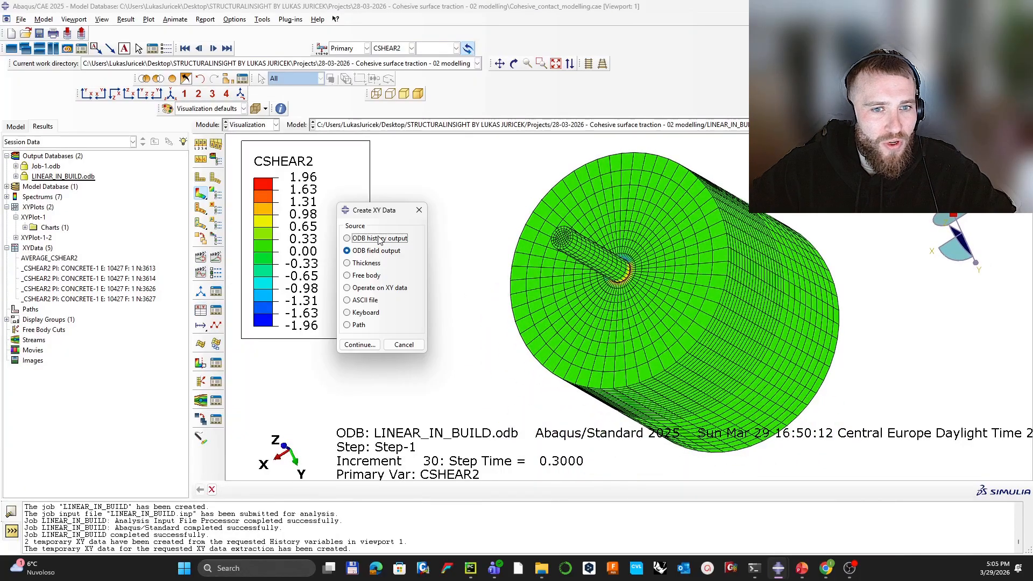
pyautogui.click(360, 340)
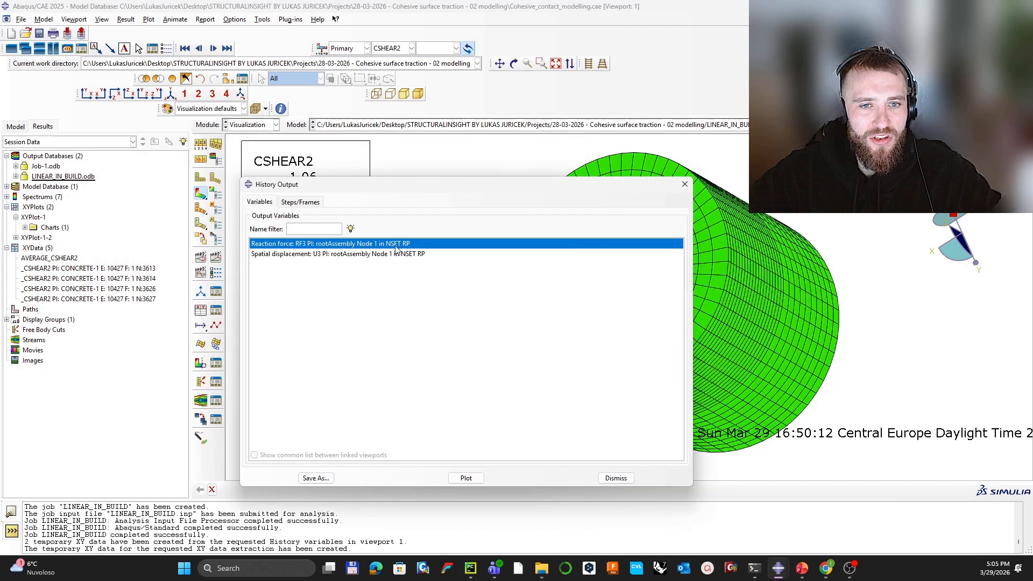
pyautogui.keyDown('shift'); pyautogui.click(405, 254); pyautogui.keyUp('shift')
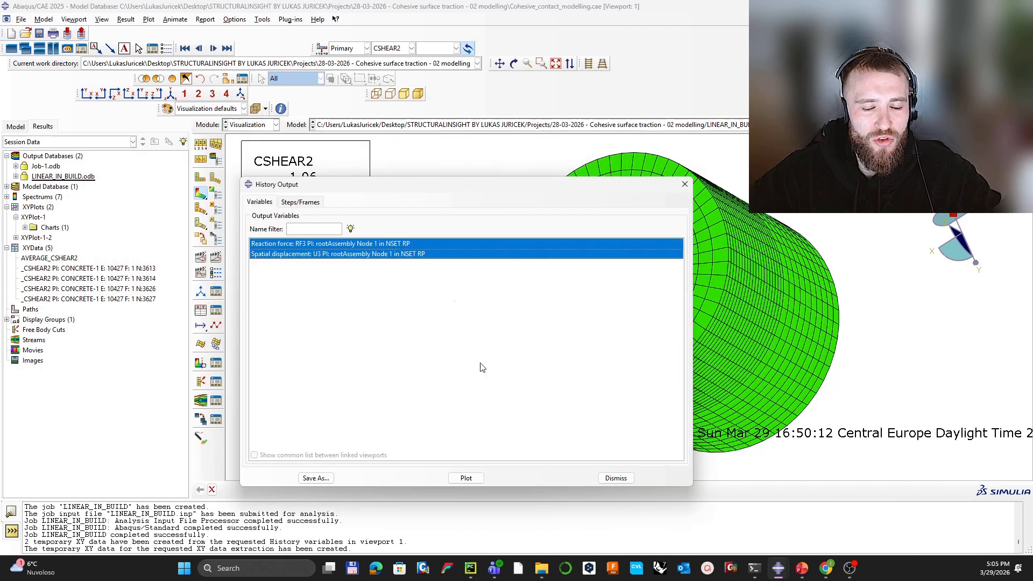
pyautogui.click(480, 482)
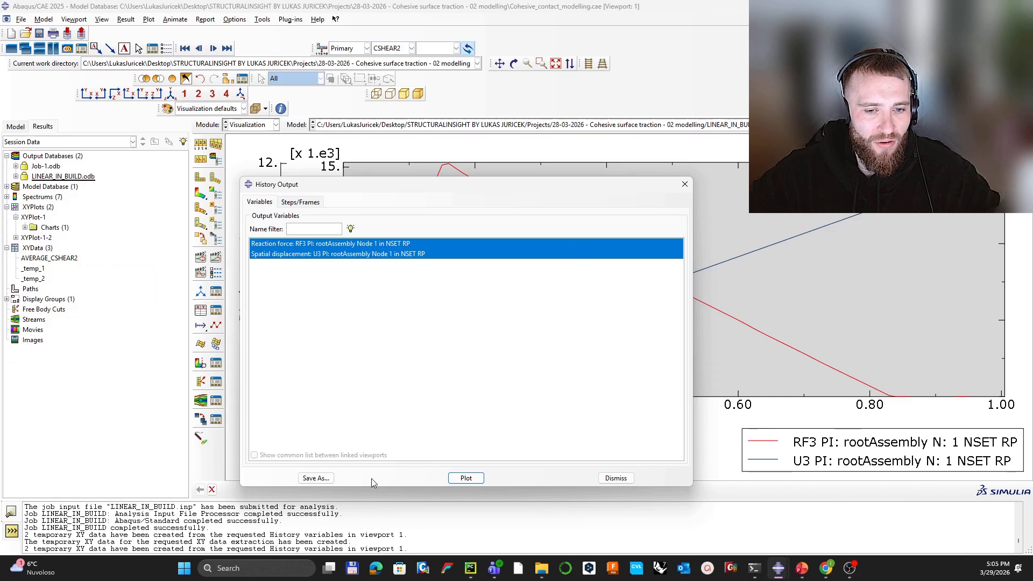
pyautogui.click(683, 184)
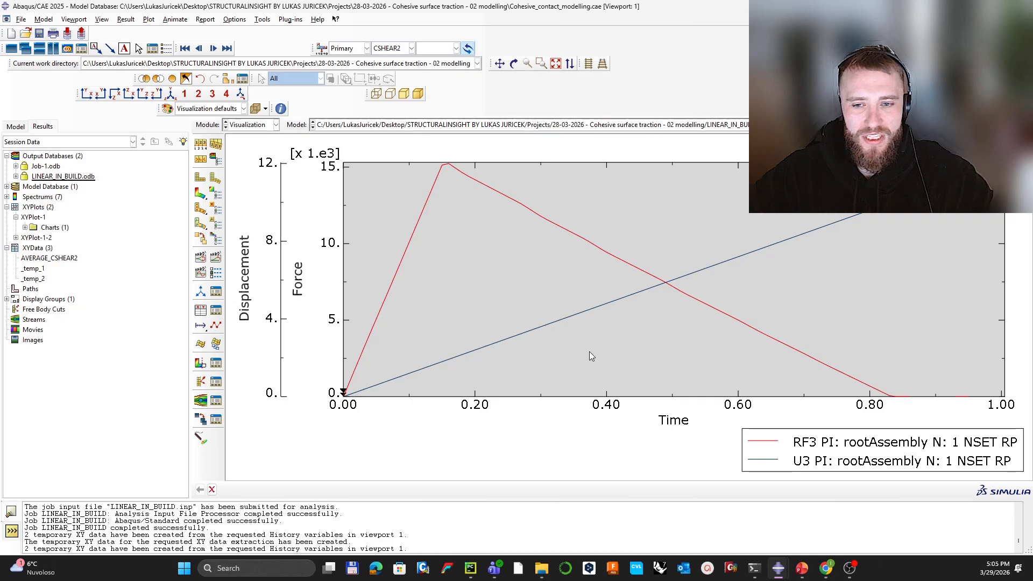
pyautogui.click(201, 311)
# Step: Open the Operate on XY Data editor and clear the trial expressions
pyautogui.click(377, 289)
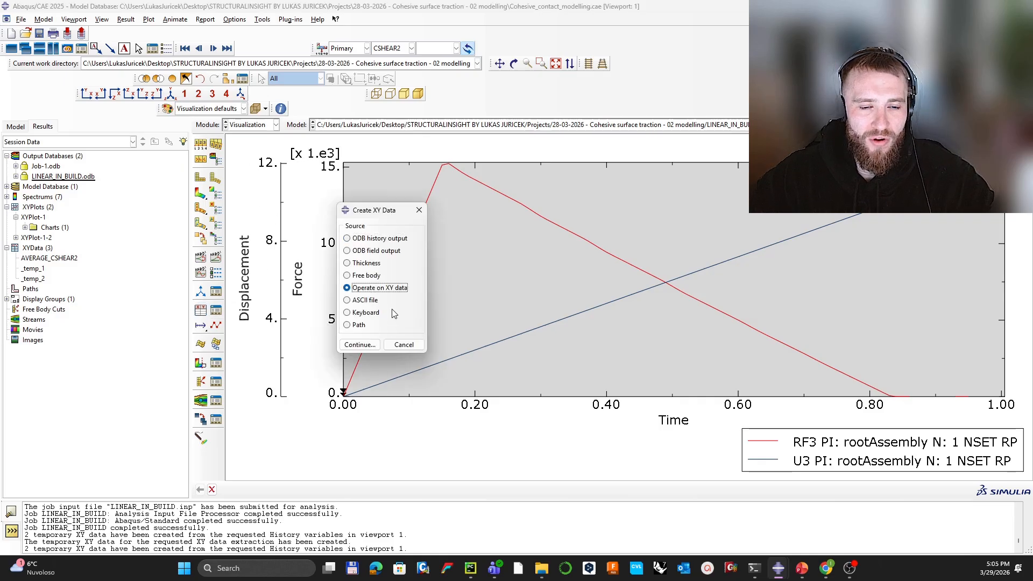
pyautogui.click(359, 345)
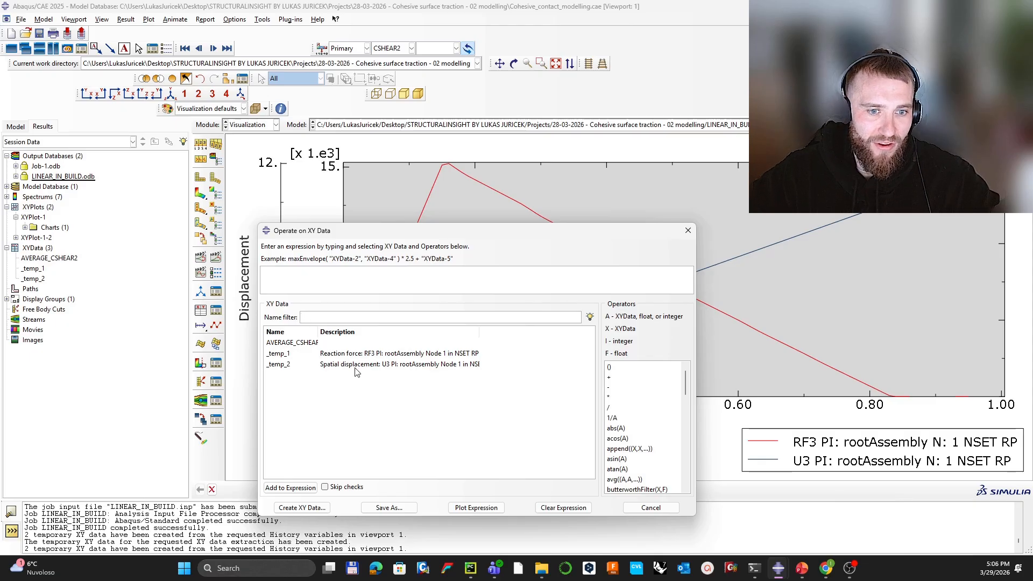
pyautogui.doubleClick(354, 365)
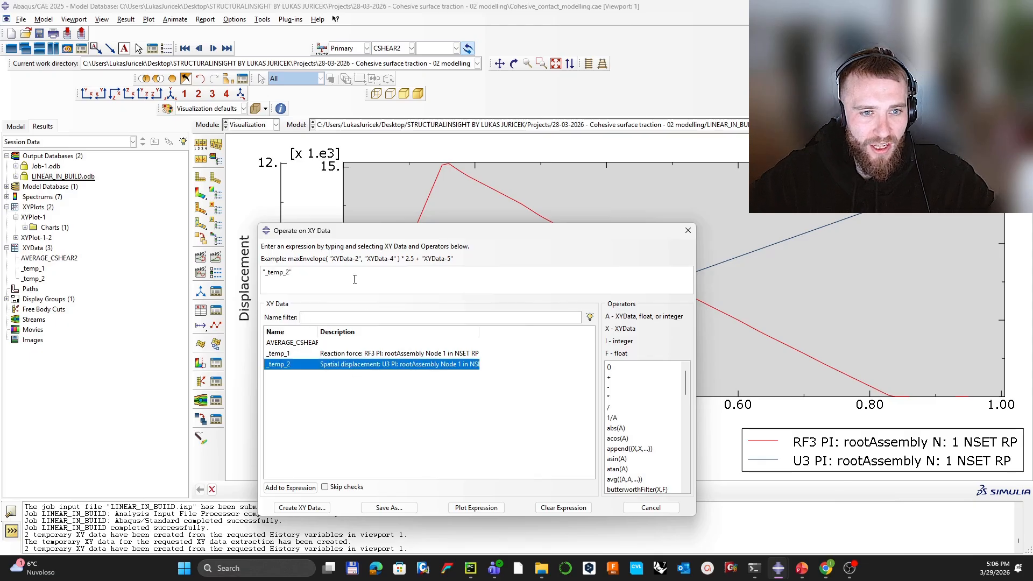
pyautogui.tripleClick(336, 272)
pyautogui.press('BackSpace')
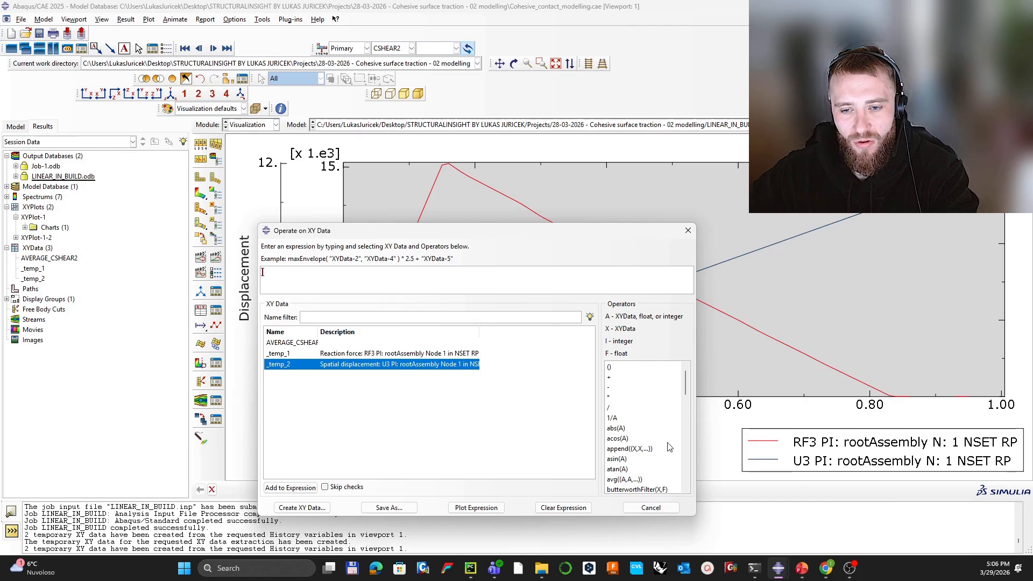
pyautogui.scroll(-2, 648, 469)
pyautogui.click(648, 469)
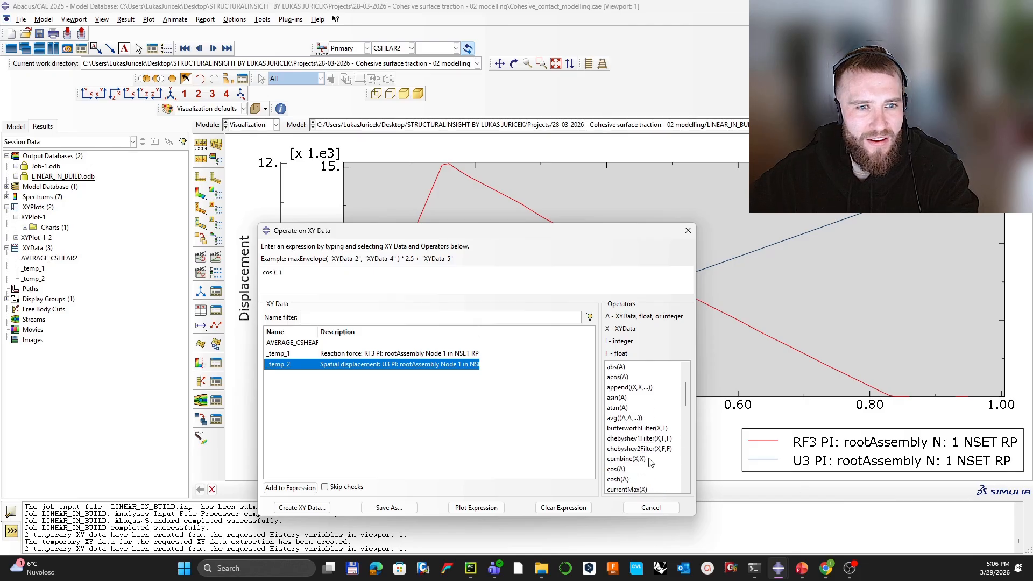
pyautogui.press('BackSpace')
pyautogui.press('BackSpace')
pyautogui.press('BackSpace')
pyautogui.press('BackSpace')
pyautogui.press('BackSpace')
pyautogui.press('BackSpace')
pyautogui.press('Delete')
pyautogui.press('Delete')
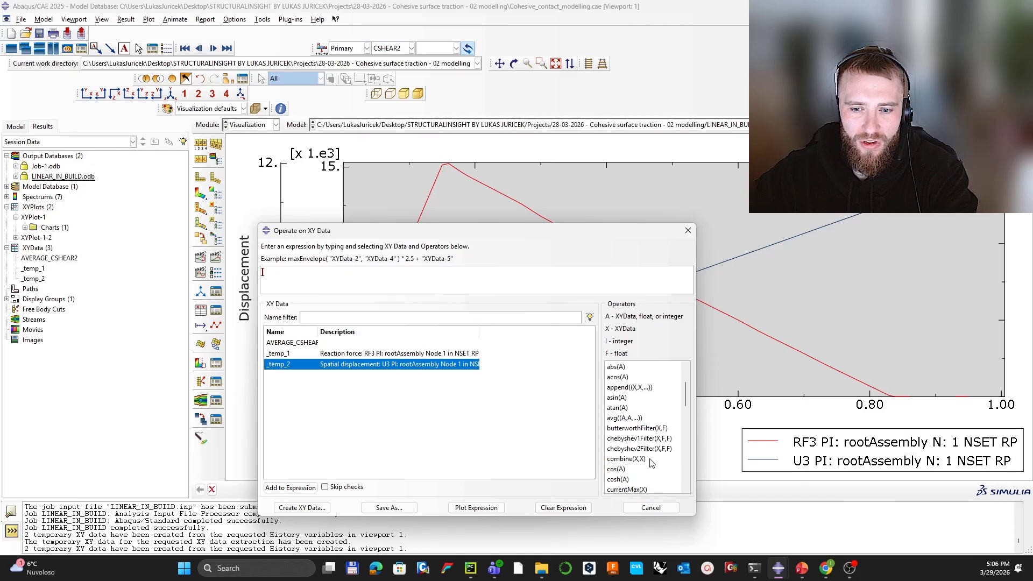
# Step: Build combine(_temp_2, _temp_1/6) and search Windows for Calculator
pyautogui.click(650, 461)
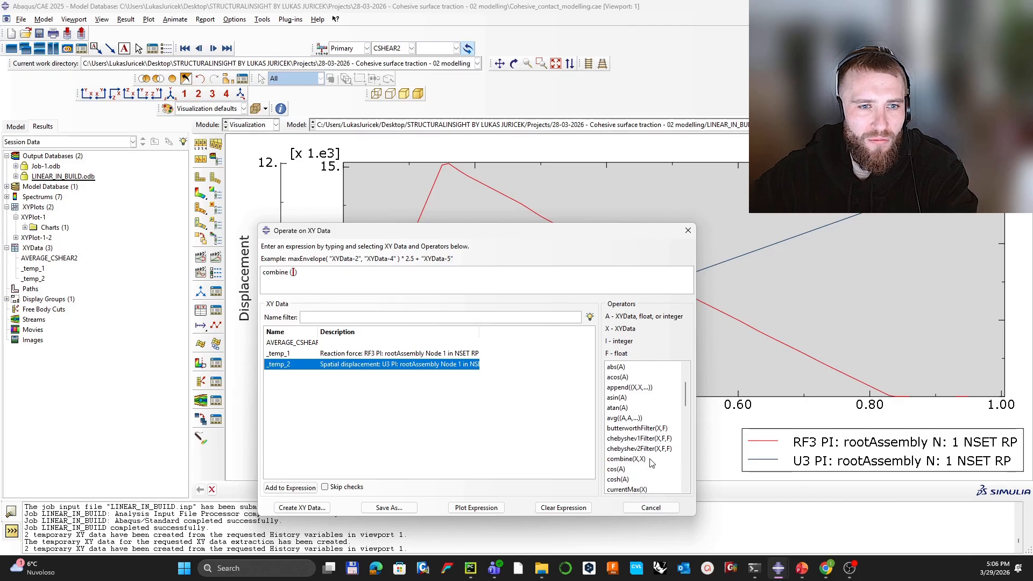
pyautogui.click(336, 366)
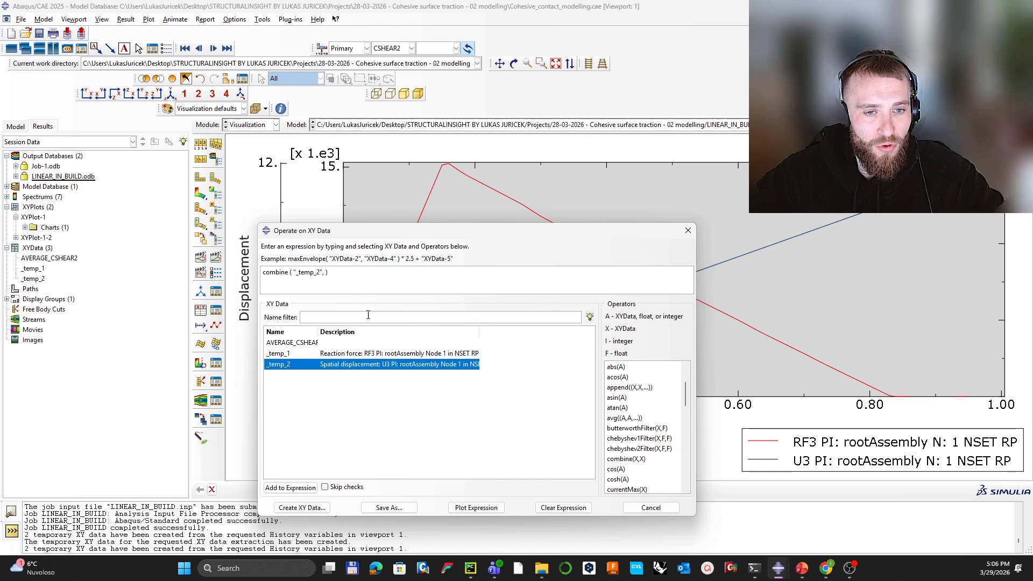
pyautogui.click(430, 356)
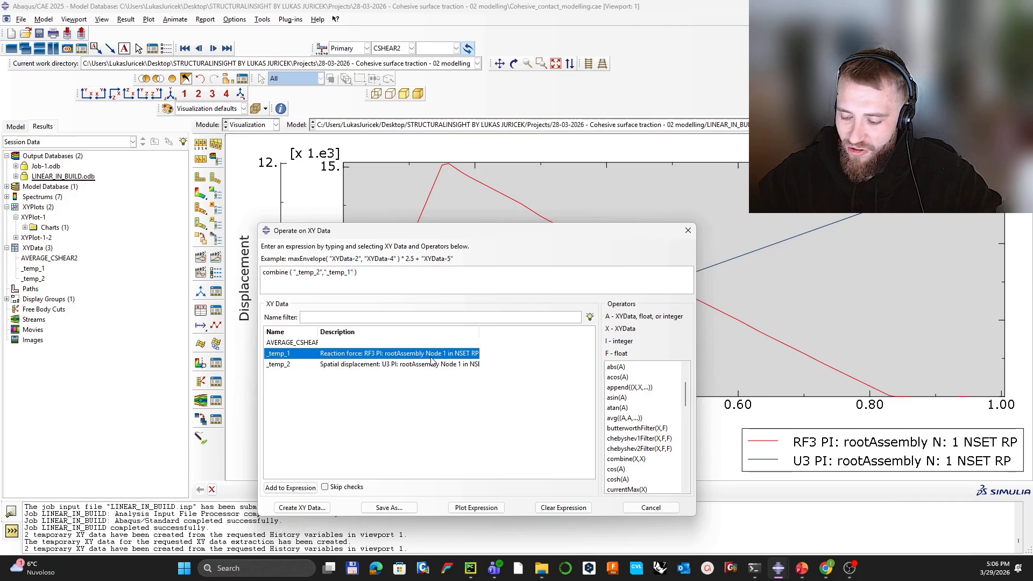
pyautogui.write('/')
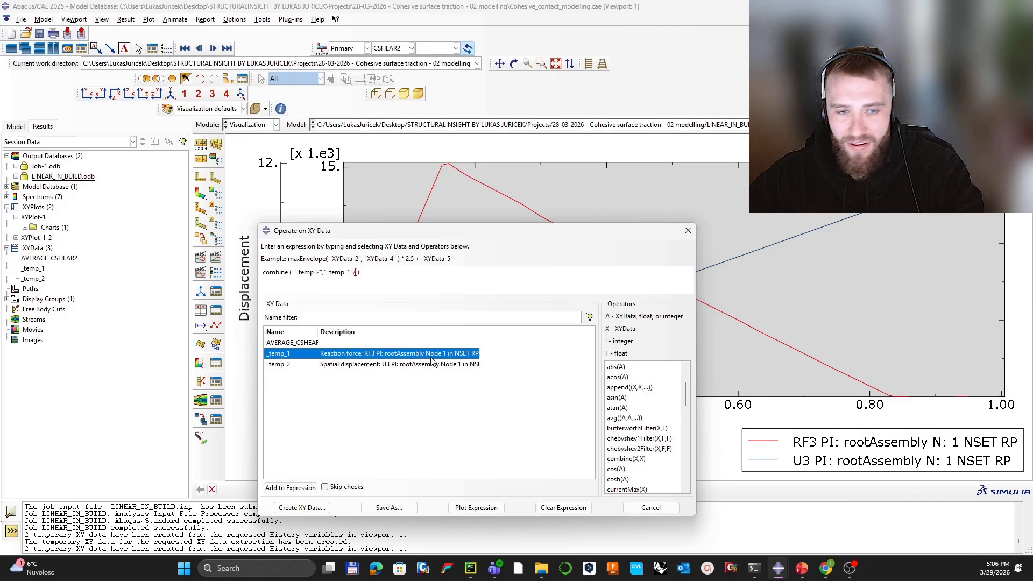
pyautogui.write('6283')
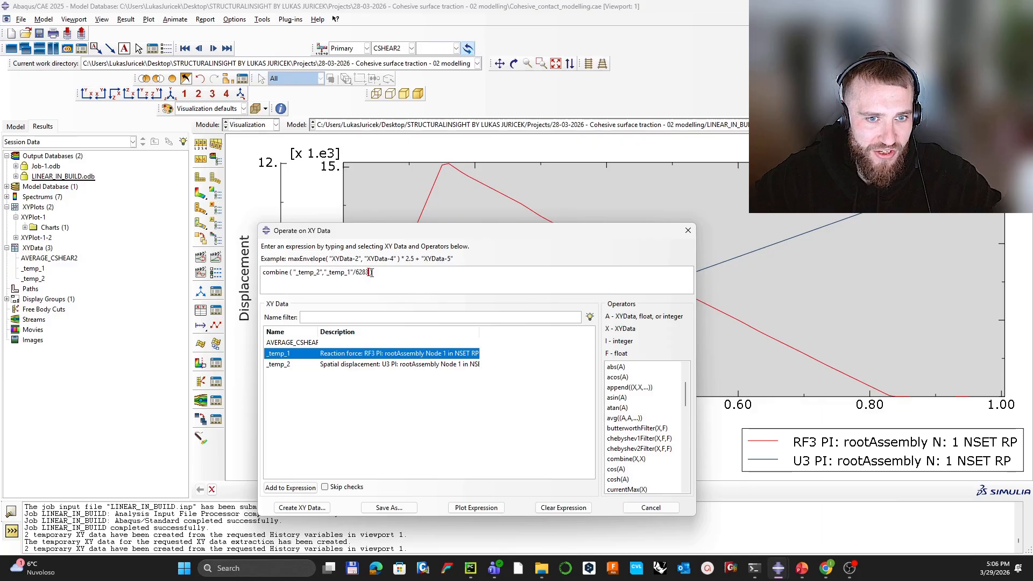
pyautogui.click(301, 570)
pyautogui.write('CAL')
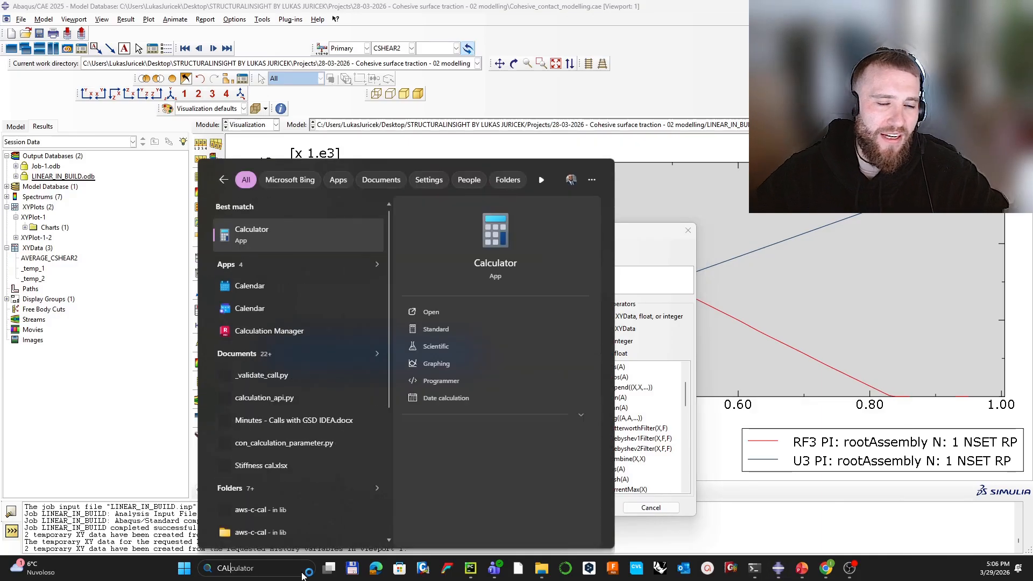
# Step: Compute π × 20 × 100 = 6,283.19 in Calculator and divide _temp_1 by 6283 in the expression
pyautogui.press('Return')
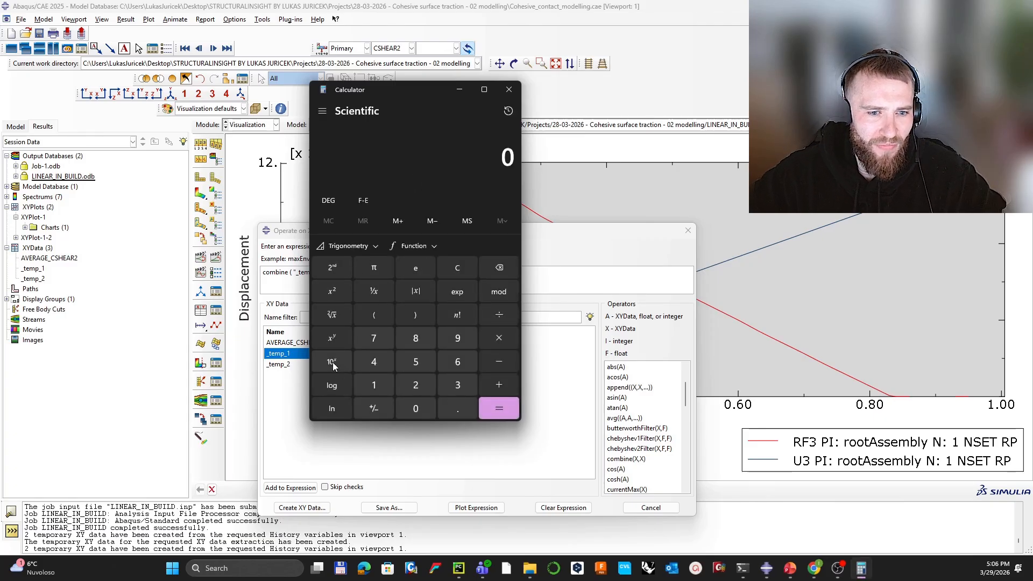
pyautogui.click(366, 269)
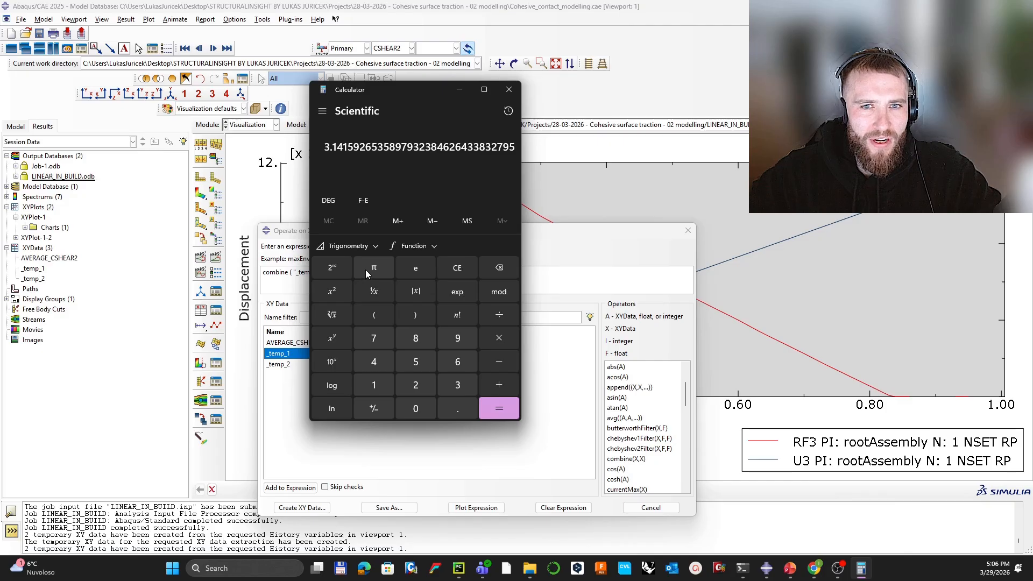
pyautogui.press('*')
pyautogui.write('20')
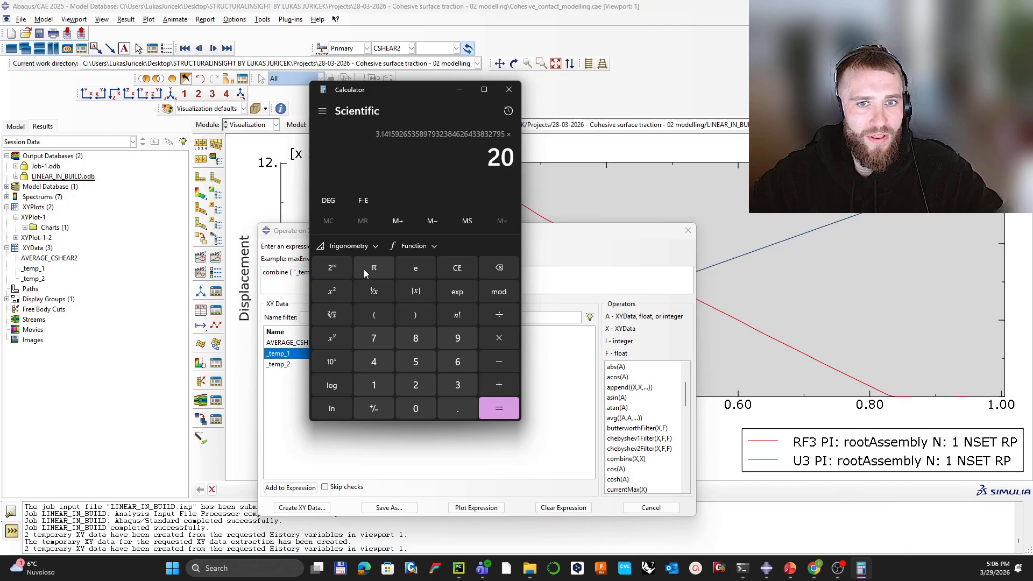
pyautogui.press('Return')
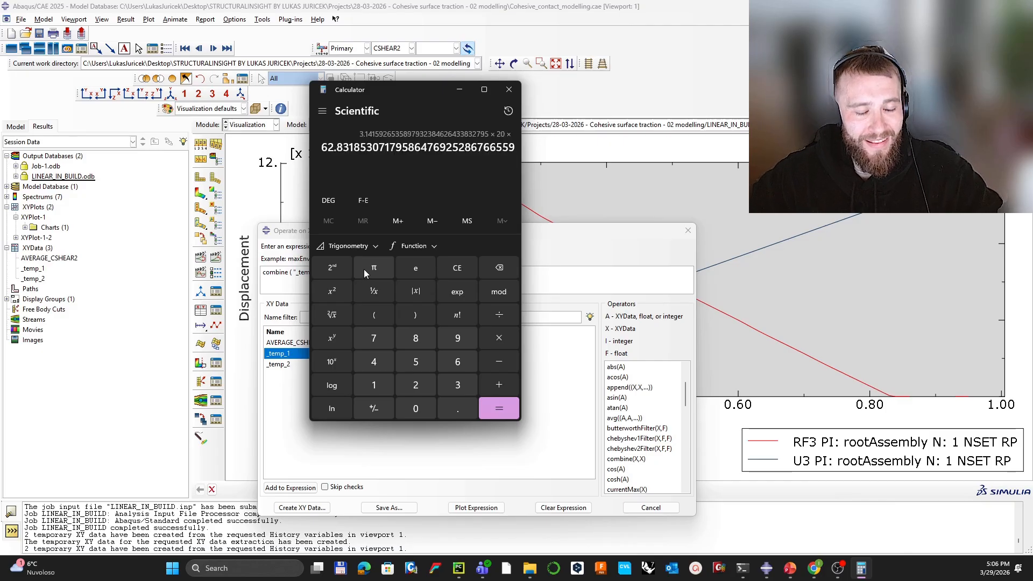
pyautogui.write('*100')
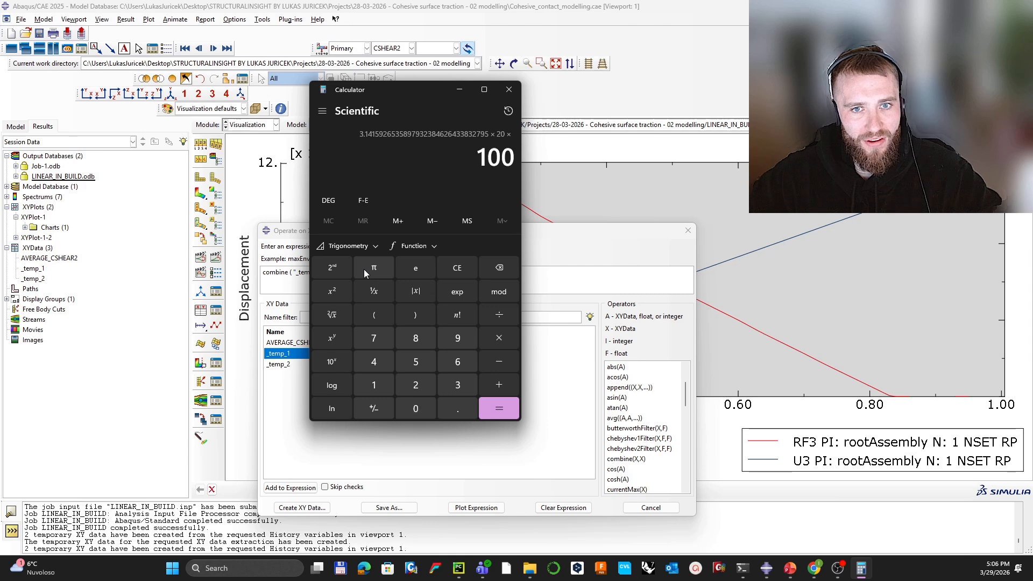
pyautogui.press('Return')
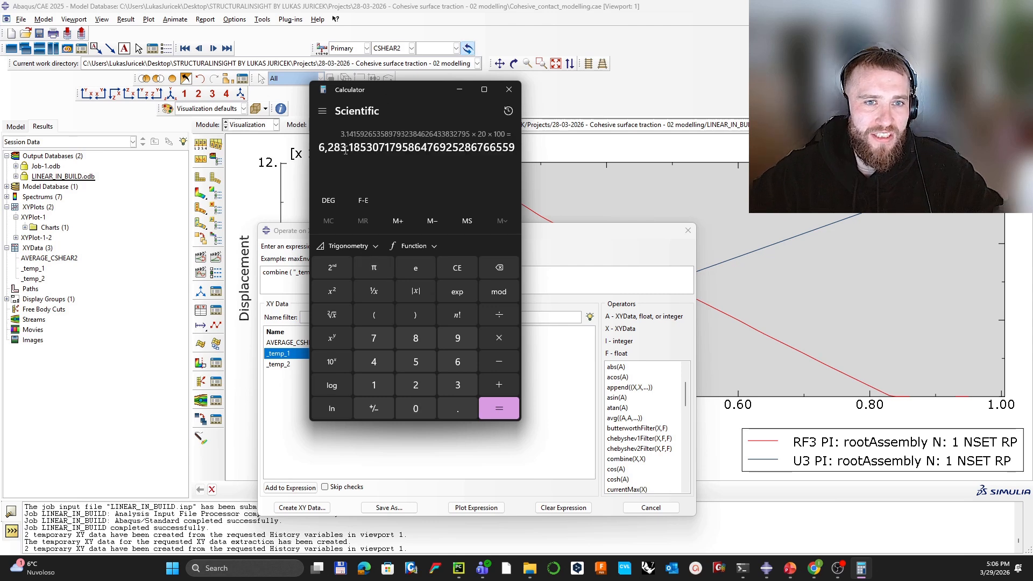
pyautogui.click(509, 90)
pyautogui.write('/6283')
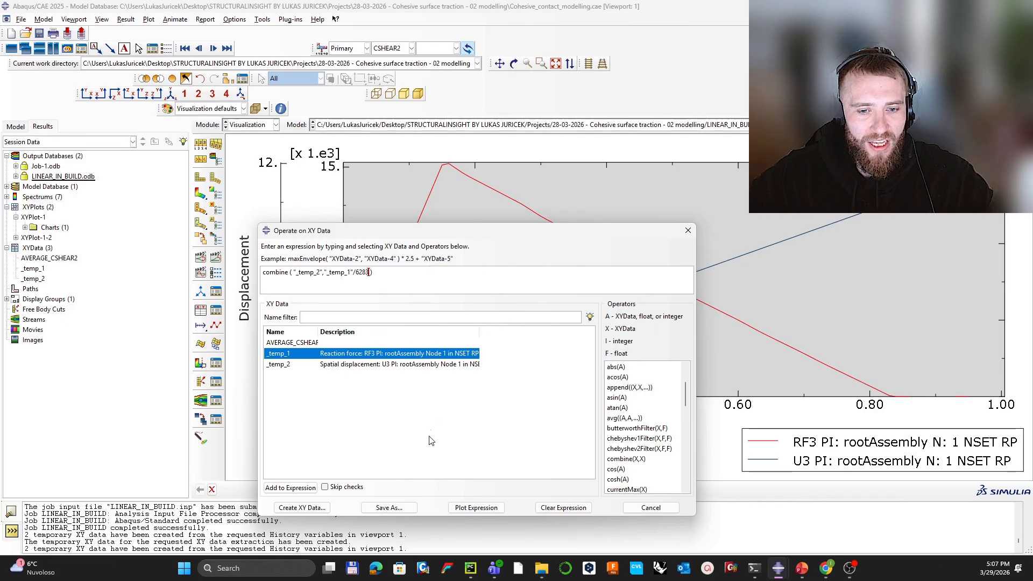
# Step: Plot the combined _temp_4 force–displacement curve with point markers and start probing its values
pyautogui.click(474, 511)
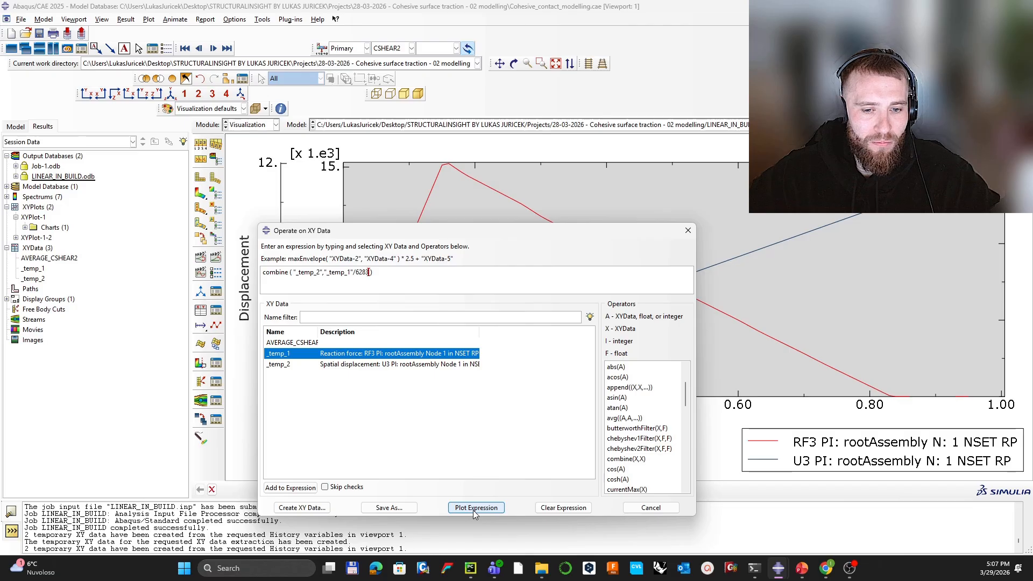
pyautogui.click(687, 230)
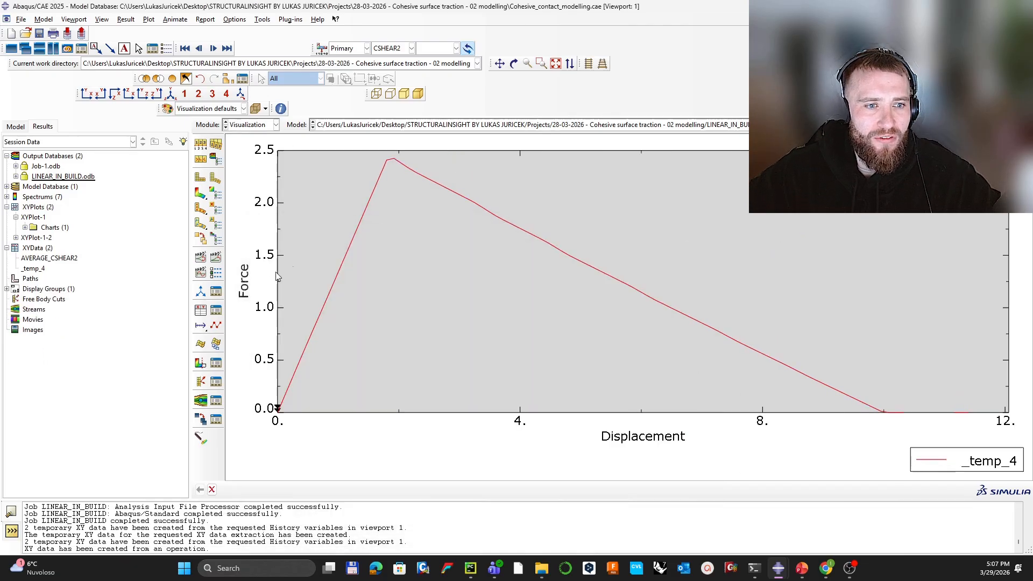
pyautogui.click(204, 326)
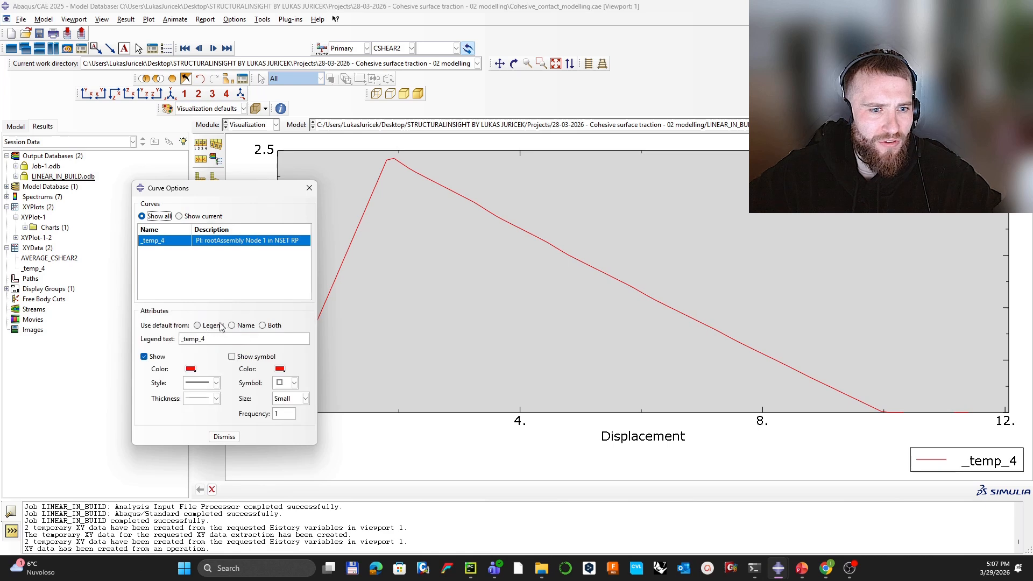
pyautogui.click(256, 357)
pyautogui.click(224, 436)
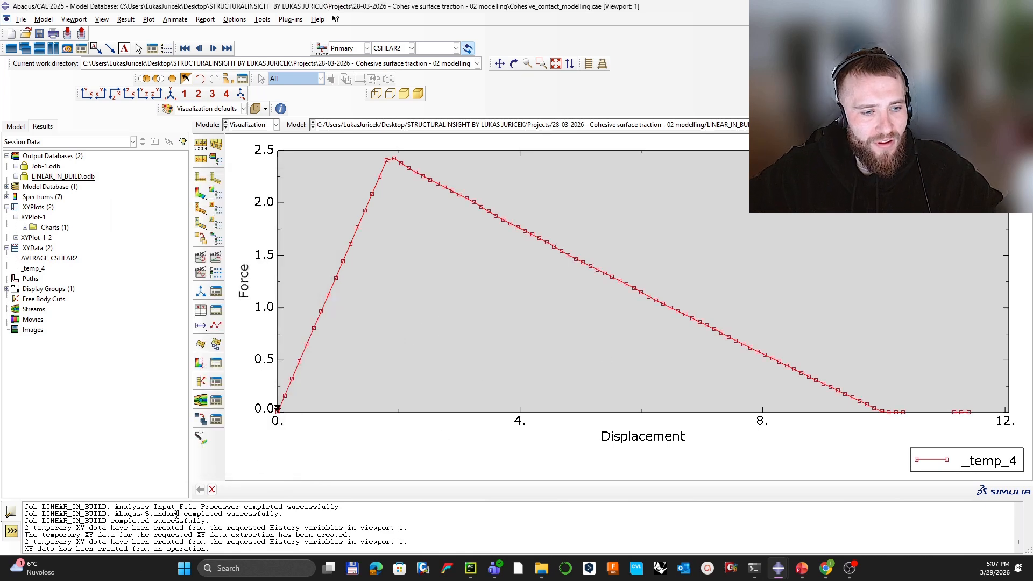
pyautogui.click(201, 439)
pyautogui.moveTo(389, 164)
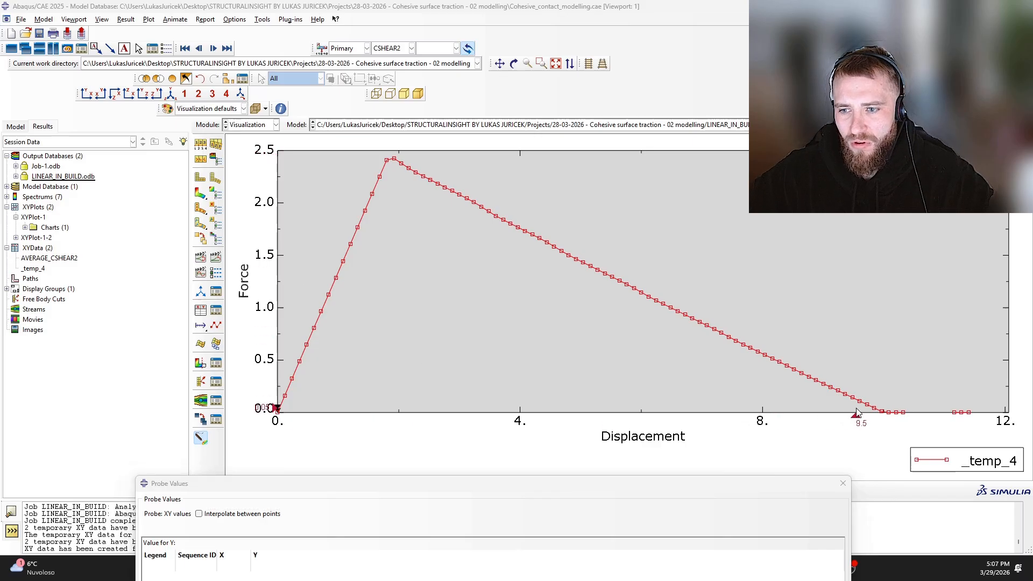
# Step: Read the probed curve values, close Probe Values, and show the CSHEAR2 deformed contour at increment 30
pyautogui.moveTo(882, 418)
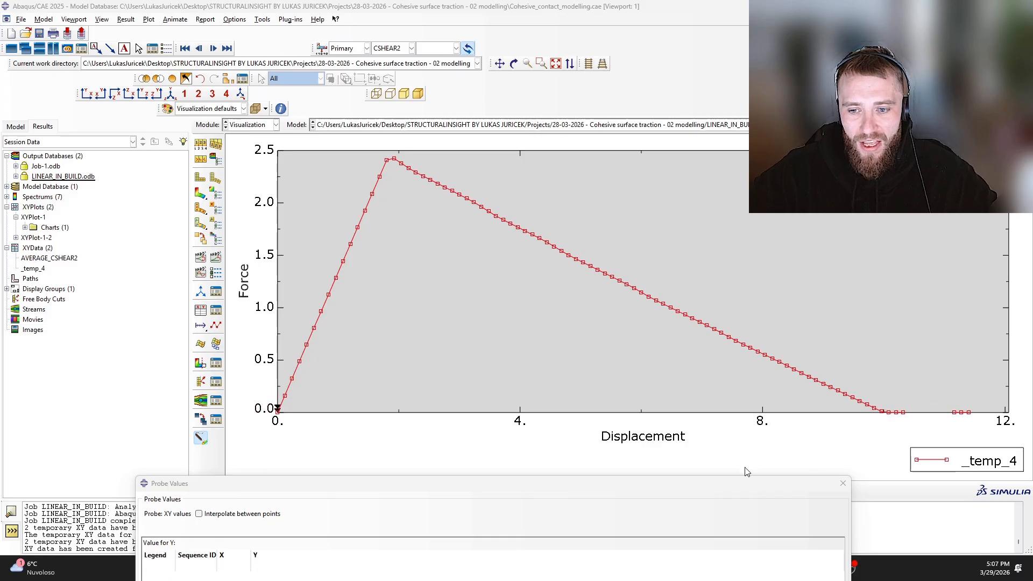
pyautogui.moveTo(743, 491); pyautogui.dragTo(753, 382)
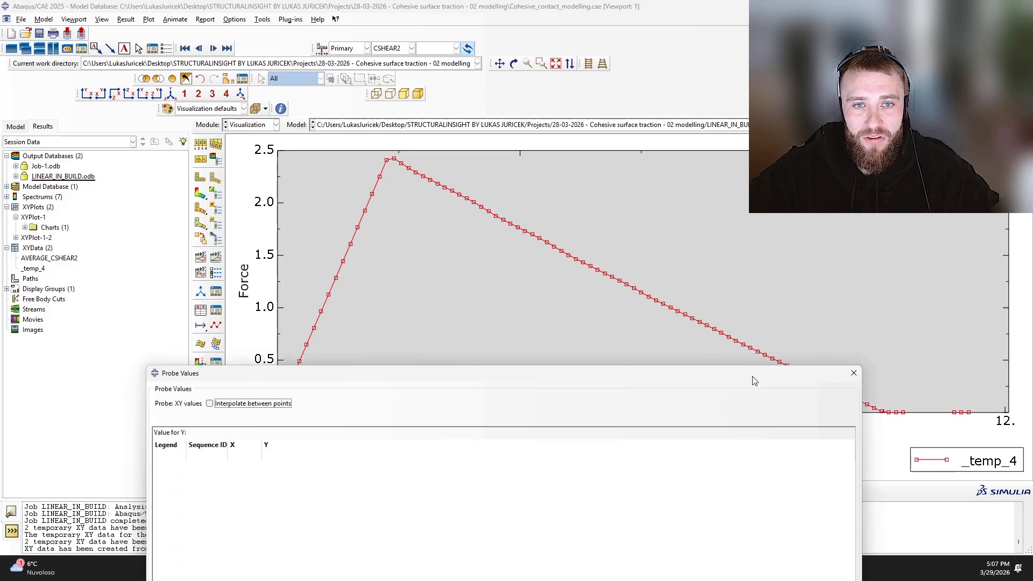
pyautogui.click(843, 373)
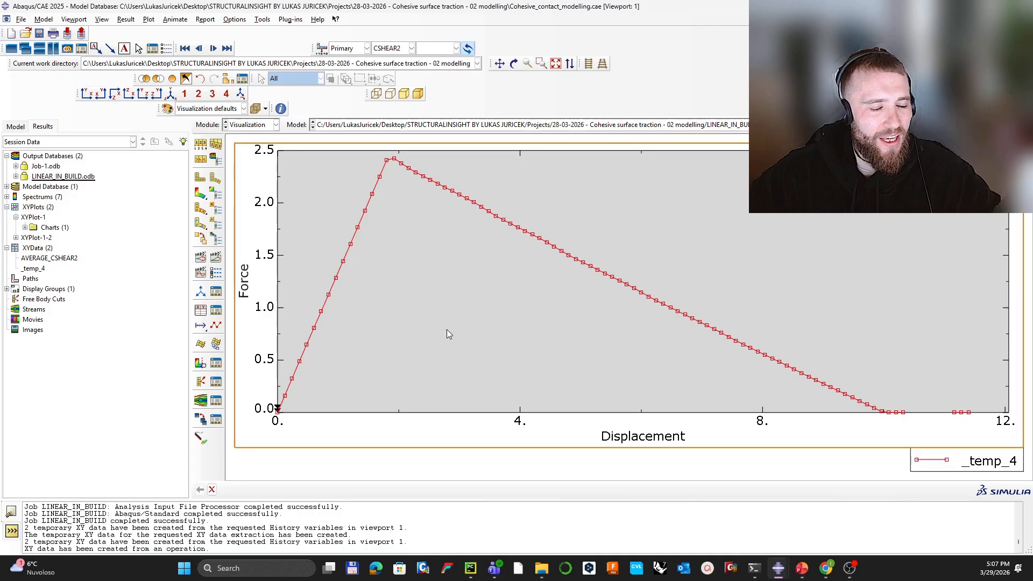
pyautogui.click(200, 193)
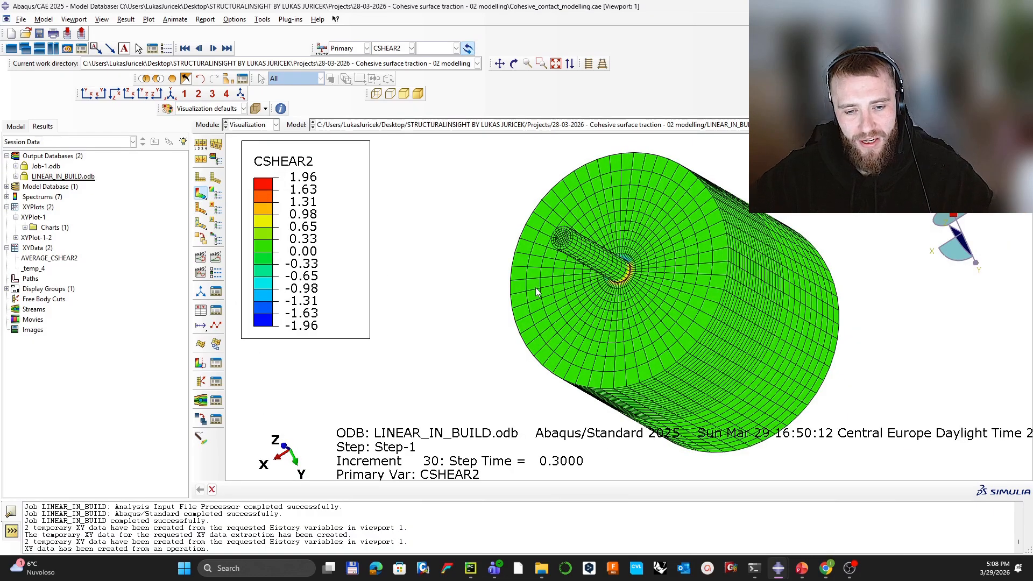
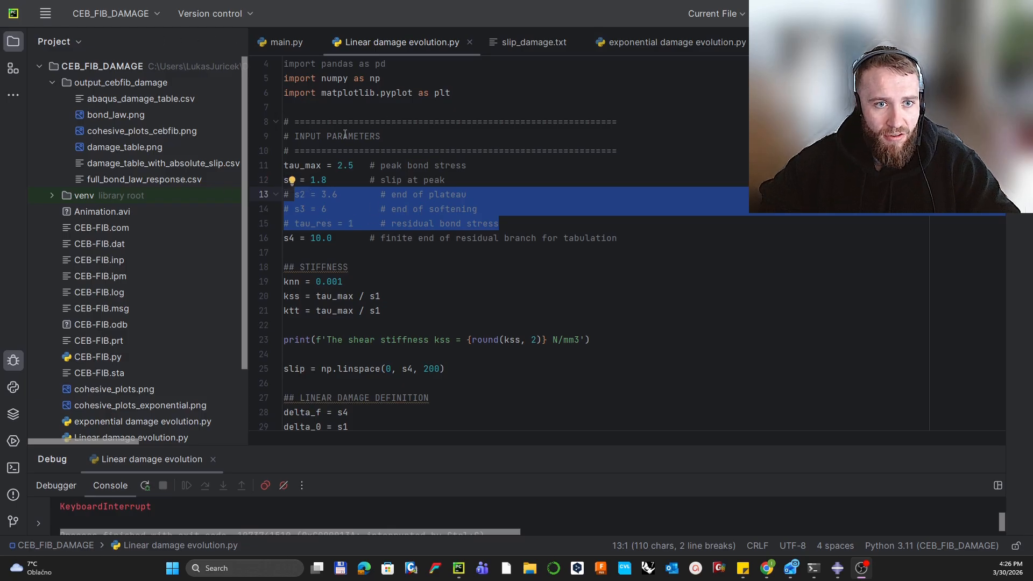
# Step: Highlight the tau_max peak bond stress, slip-at-peak and s4 residual-branch comments in the parameters
pyautogui.click(300, 165)
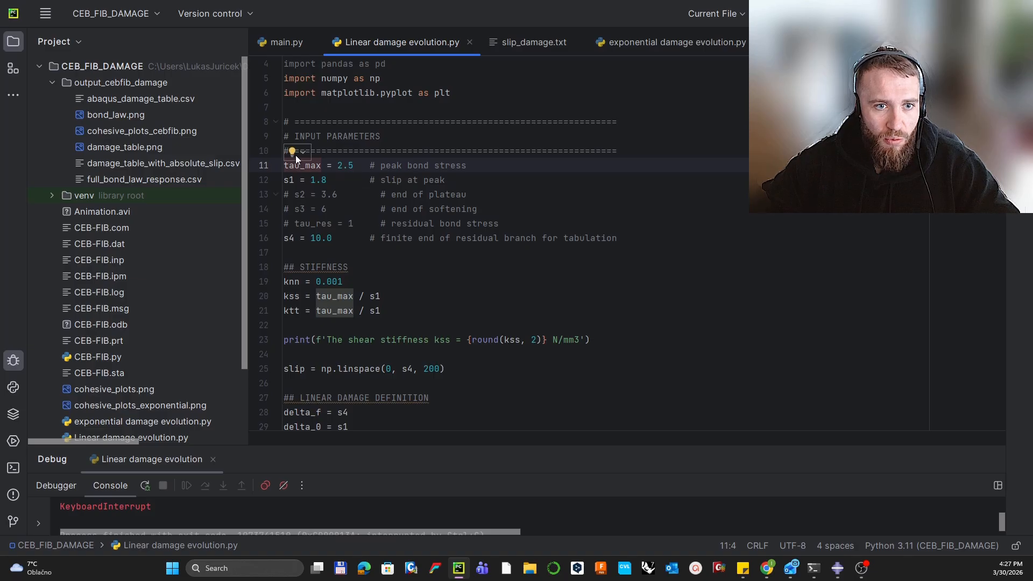
pyautogui.moveTo(381, 166); pyautogui.dragTo(462, 168)
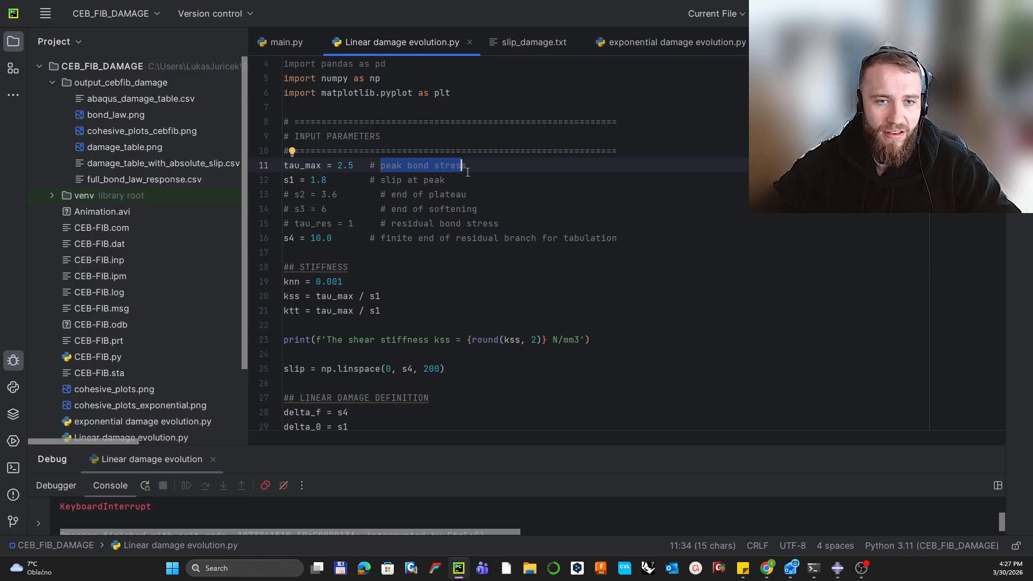
pyautogui.moveTo(380, 180); pyautogui.dragTo(445, 181)
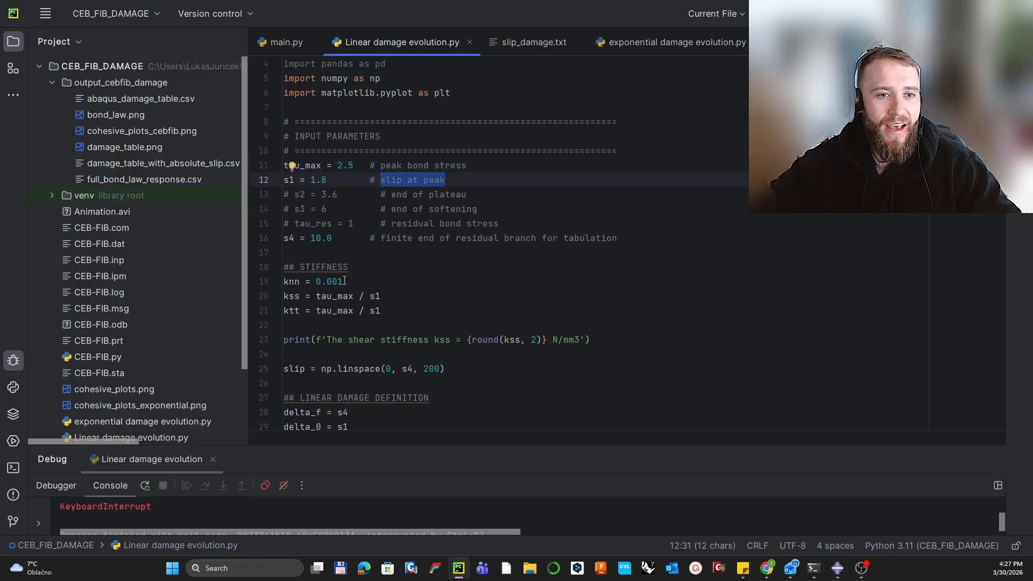
pyautogui.moveTo(384, 239); pyautogui.dragTo(596, 239)
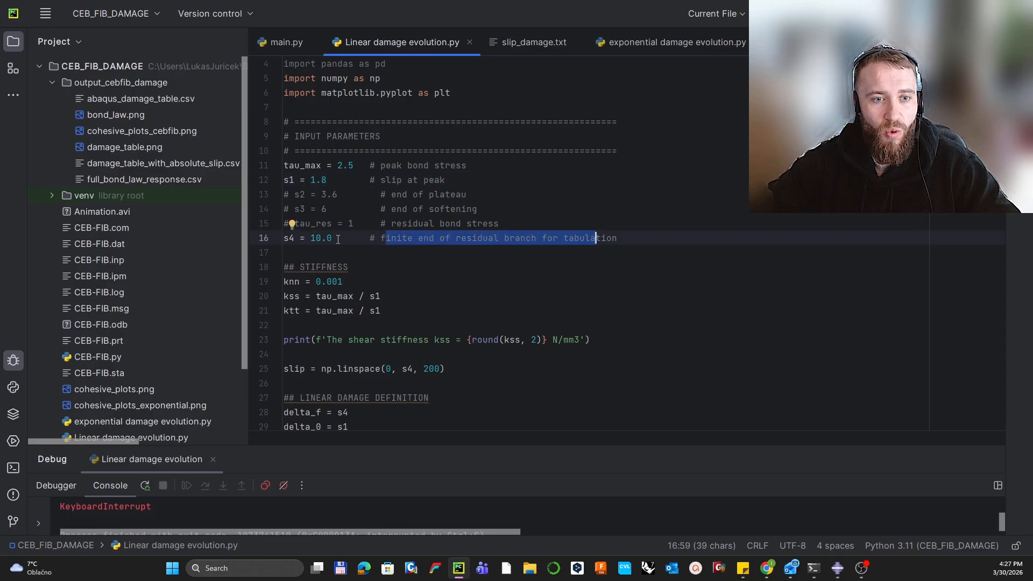
# Step: Highlight the kss = tau_max / s1 stiffness line and enlarge the debug console to show the traceback
pyautogui.scroll(-2, 450, 235)
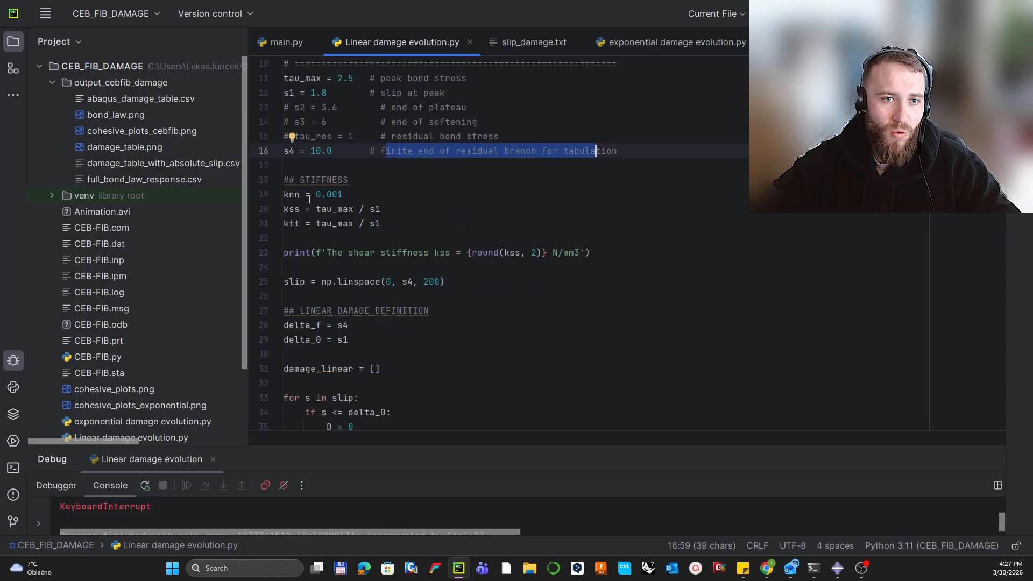
pyautogui.moveTo(322, 210); pyautogui.dragTo(382, 209)
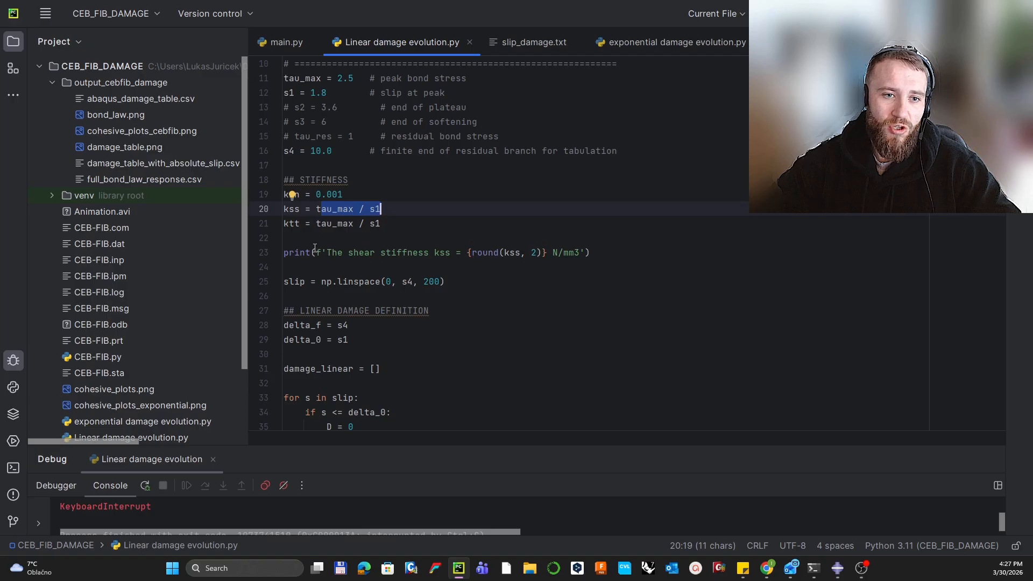
pyautogui.moveTo(316, 252); pyautogui.dragTo(531, 252)
pyautogui.scroll(-2, 395, 237)
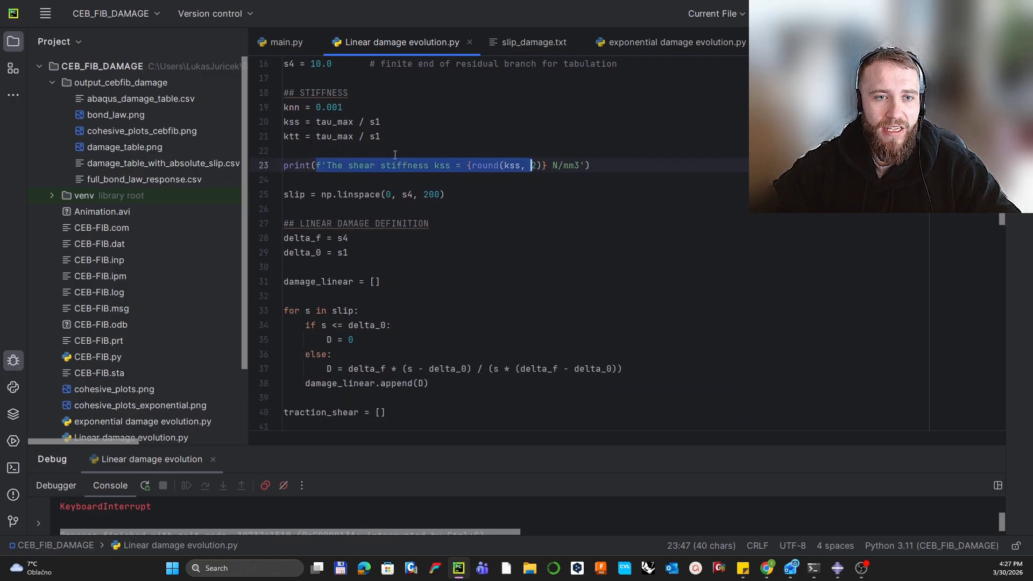
pyautogui.scroll(-1, 394, 155)
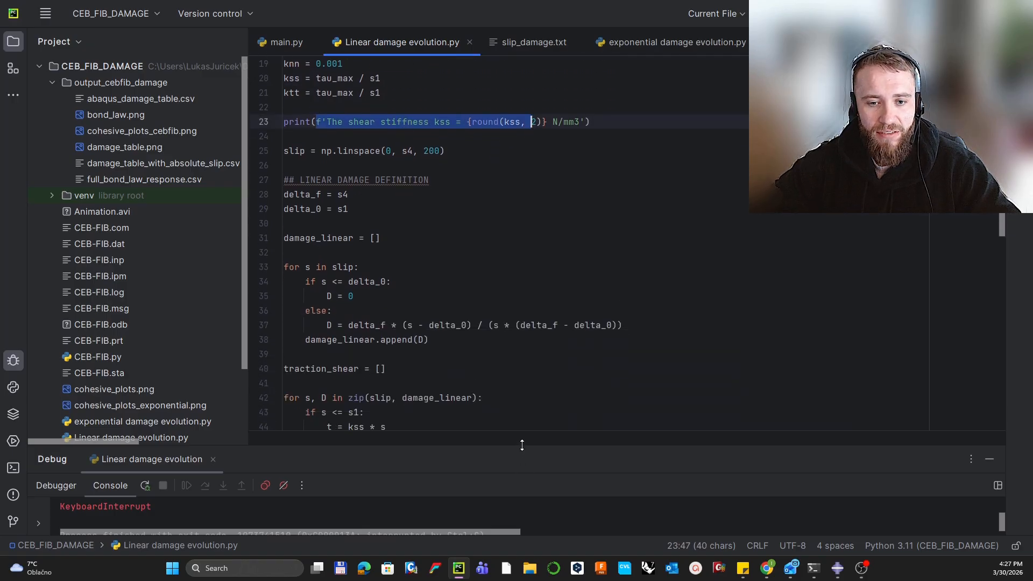
pyautogui.moveTo(520, 446); pyautogui.dragTo(513, 359)
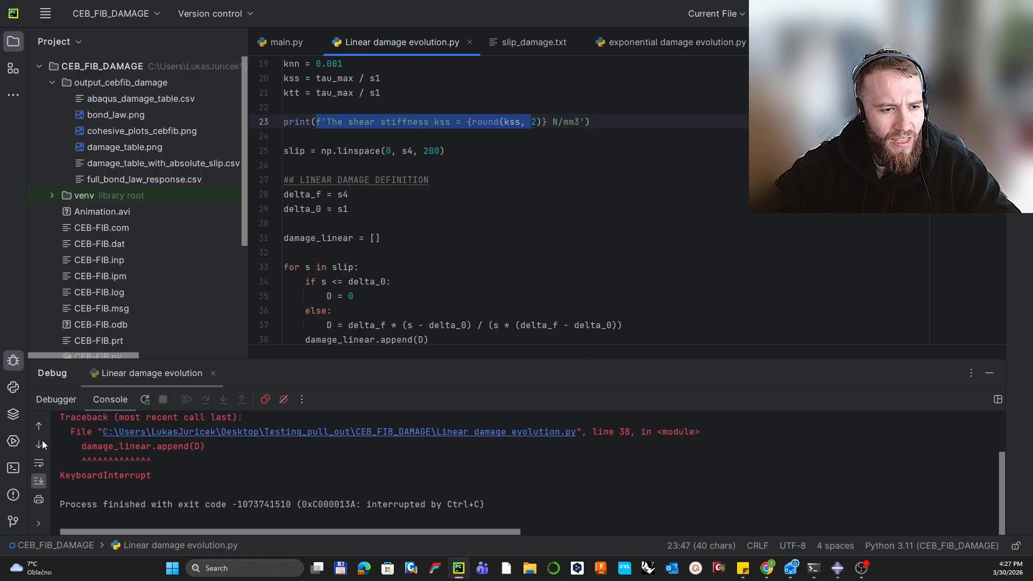
# Step: Open a Local PowerShell terminal and review the damage_linear loop, its D = 0 onset branch and linear formula
pyautogui.click(13, 467)
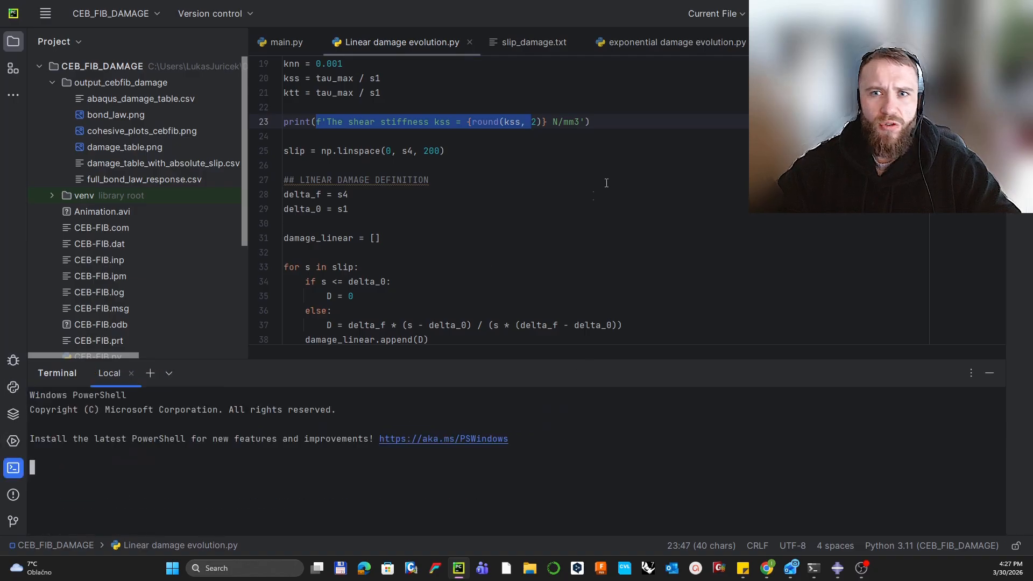
pyautogui.scroll(-1, 525, 207)
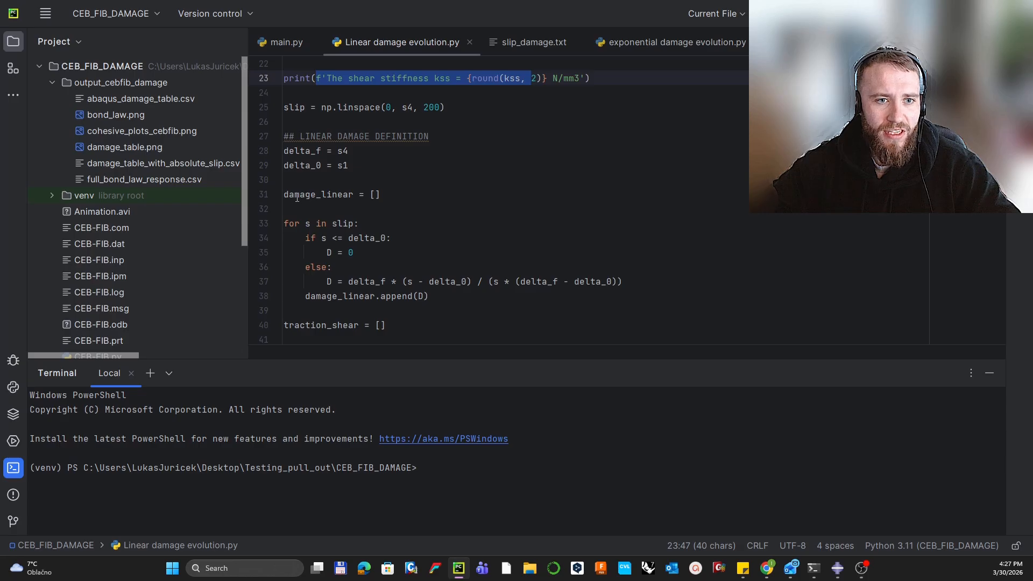
pyautogui.moveTo(284, 194); pyautogui.dragTo(351, 195)
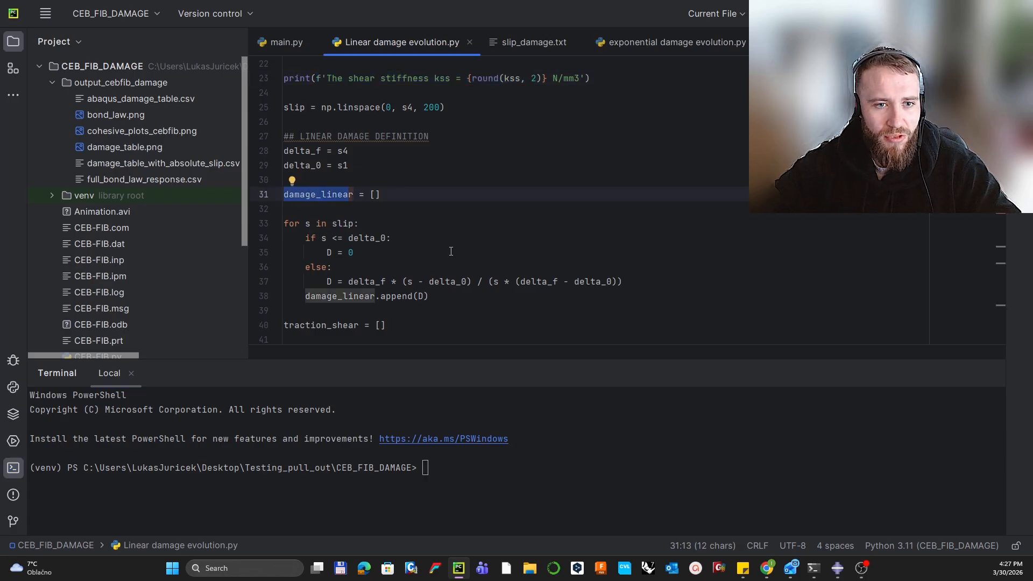
pyautogui.moveTo(323, 253); pyautogui.dragTo(354, 253)
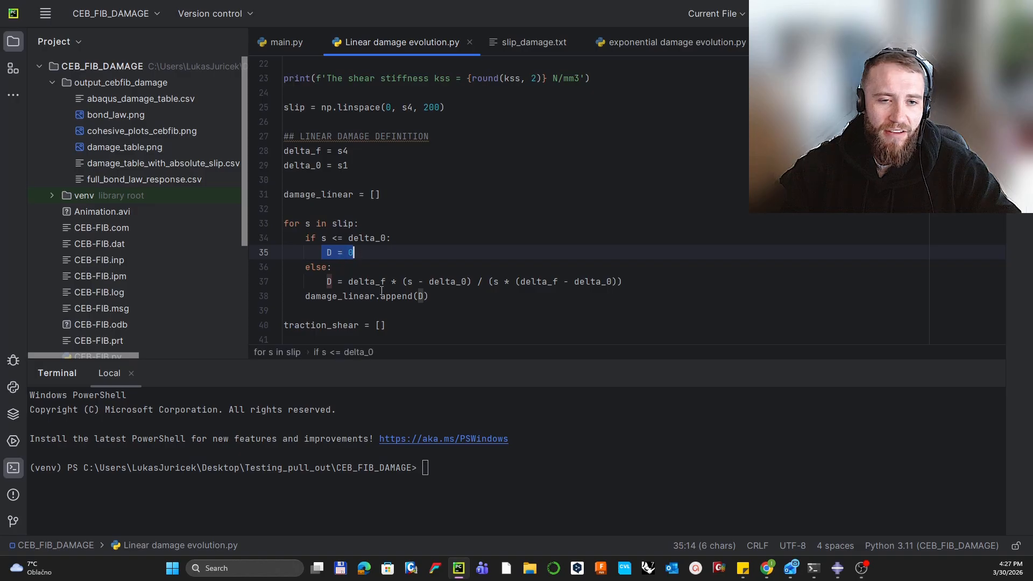
pyautogui.click(323, 238)
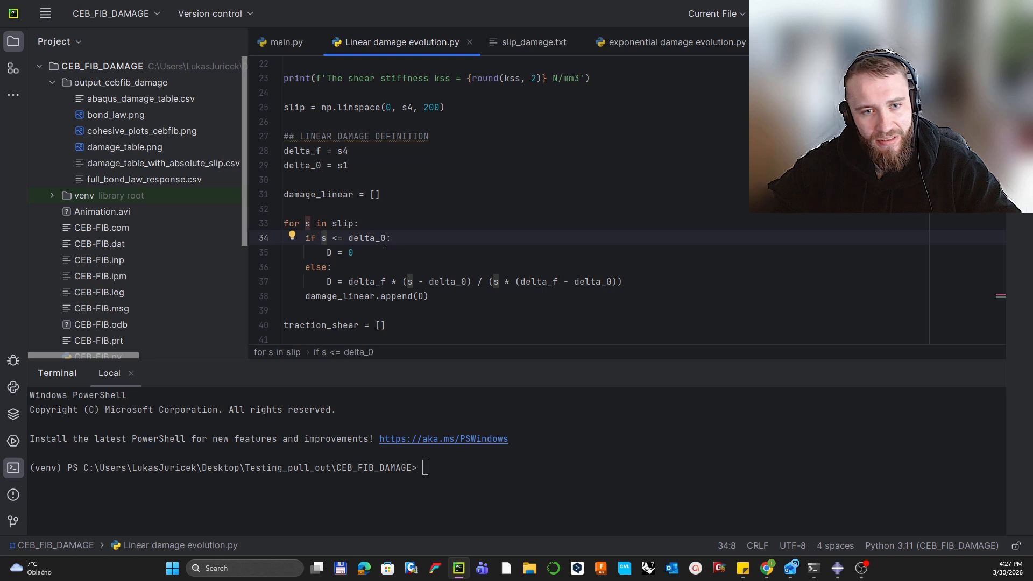
pyautogui.moveTo(325, 252); pyautogui.dragTo(357, 257)
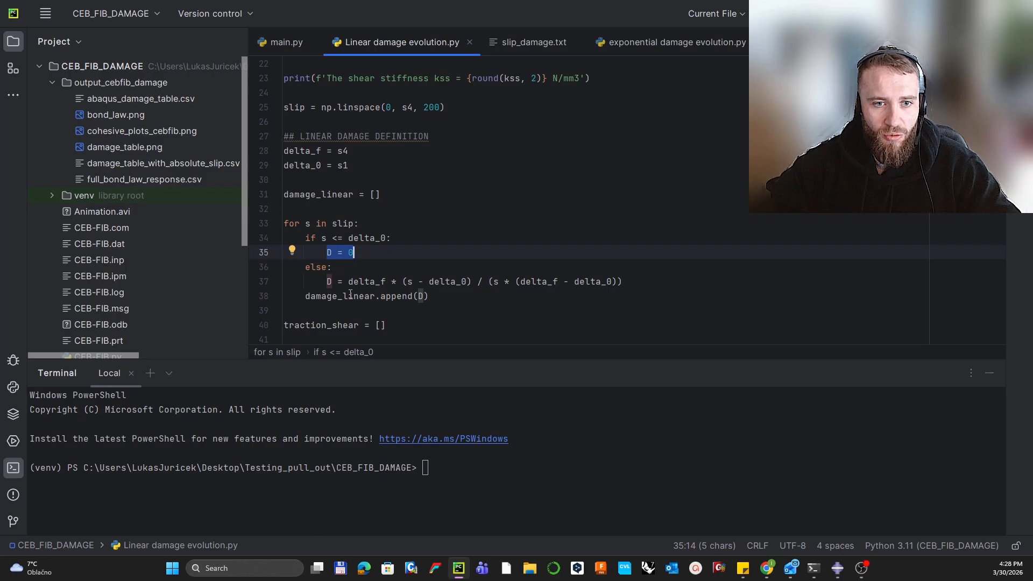
pyautogui.moveTo(348, 282); pyautogui.dragTo(623, 281)
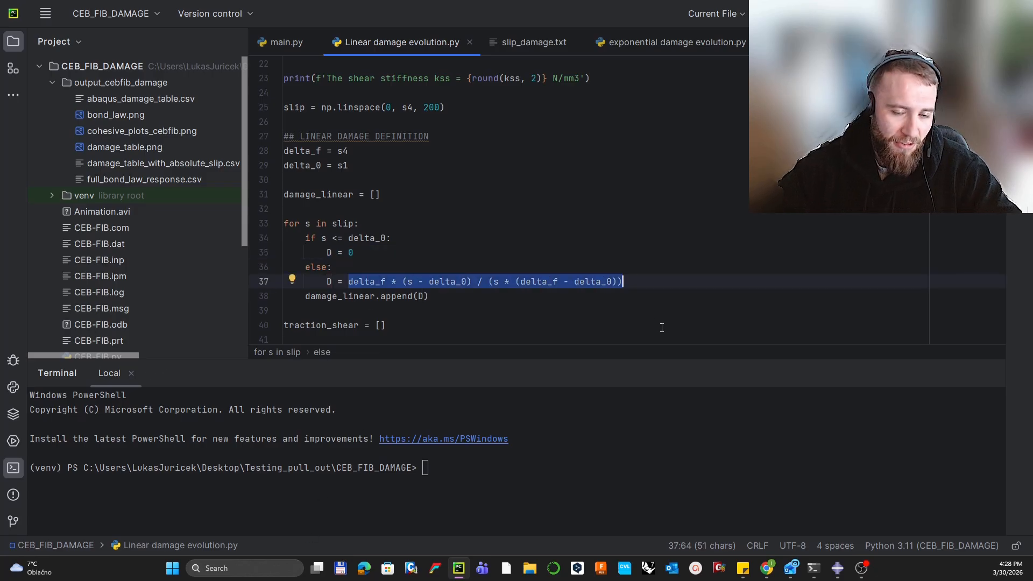
pyautogui.scroll(-4, 499, 262)
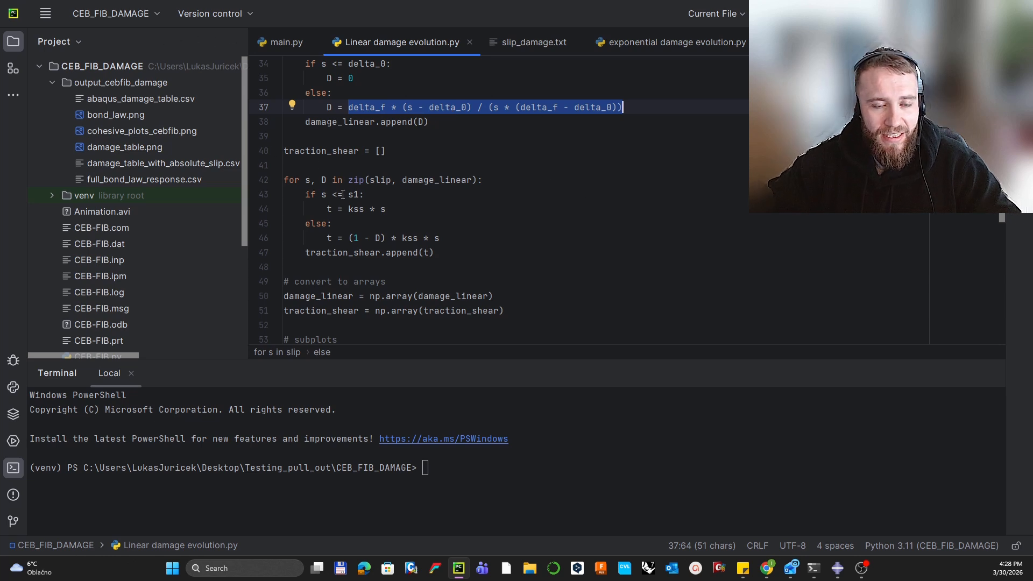
pyautogui.click(371, 209)
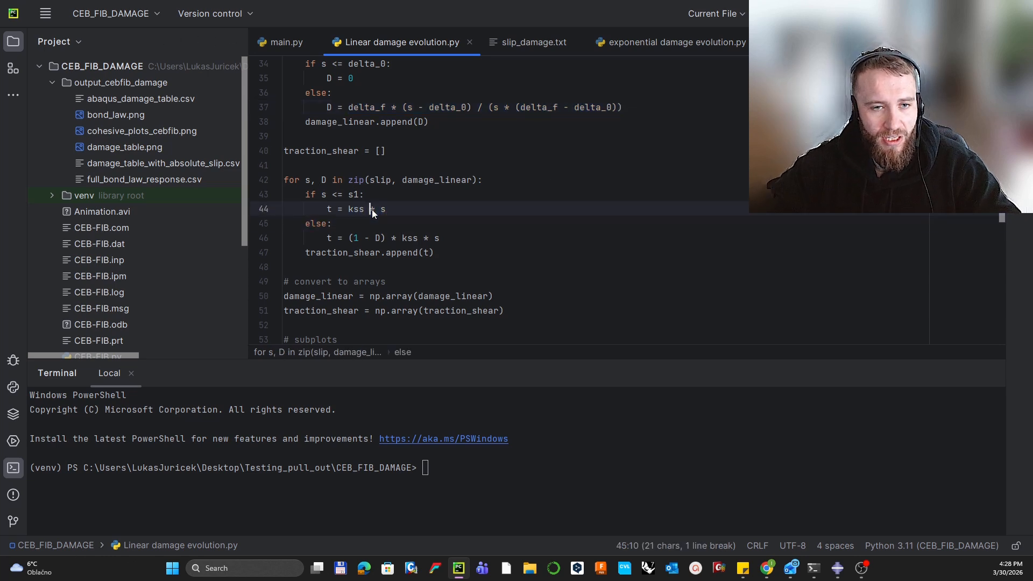
pyautogui.moveTo(329, 209)
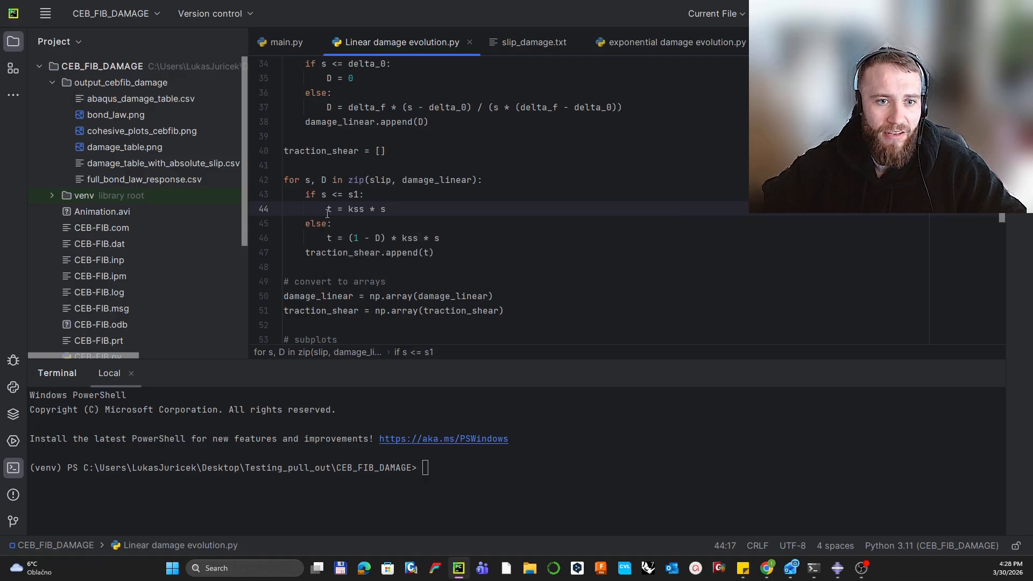
pyautogui.moveTo(326, 208); pyautogui.dragTo(389, 215)
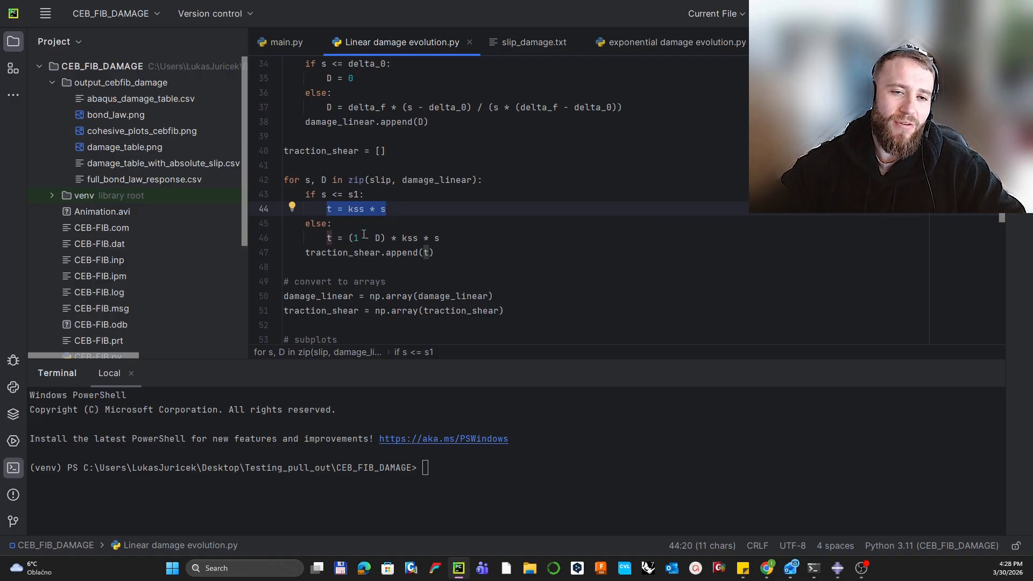
pyautogui.moveTo(348, 239)
pyautogui.mouseDown()
pyautogui.moveTo(381, 245)
pyautogui.moveTo(351, 238)
pyautogui.mouseUp()
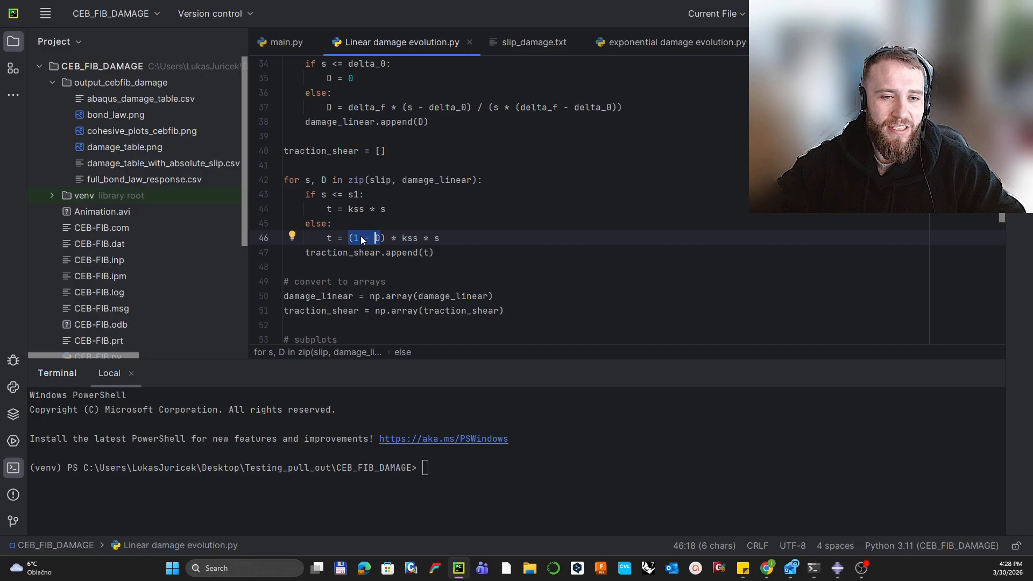
# Step: Review the plotting code, highlighting the first plot, Slip vs Damage and Traction Shear titles
pyautogui.scroll(2, 372, 237)
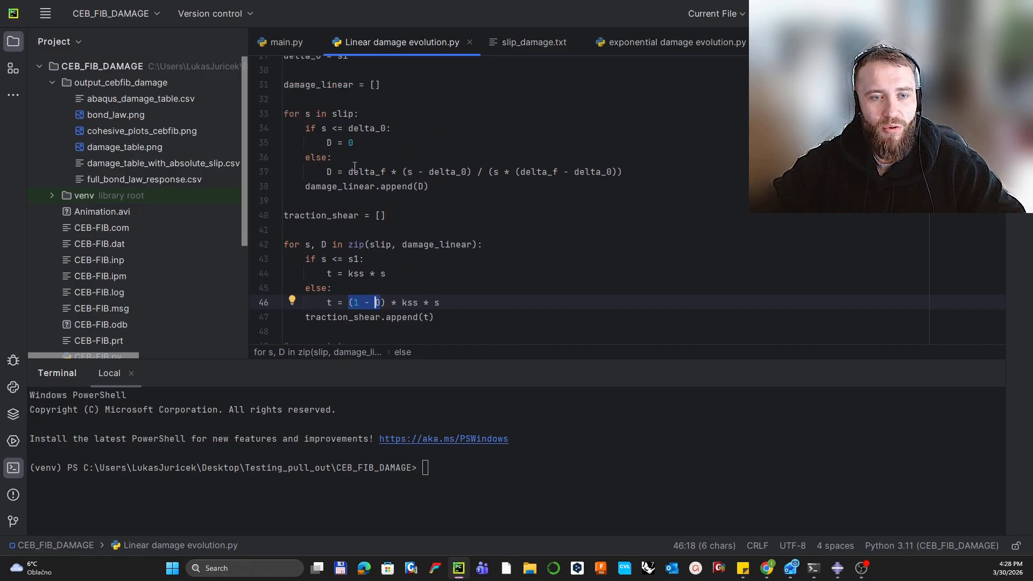
pyautogui.scroll(-4, 376, 237)
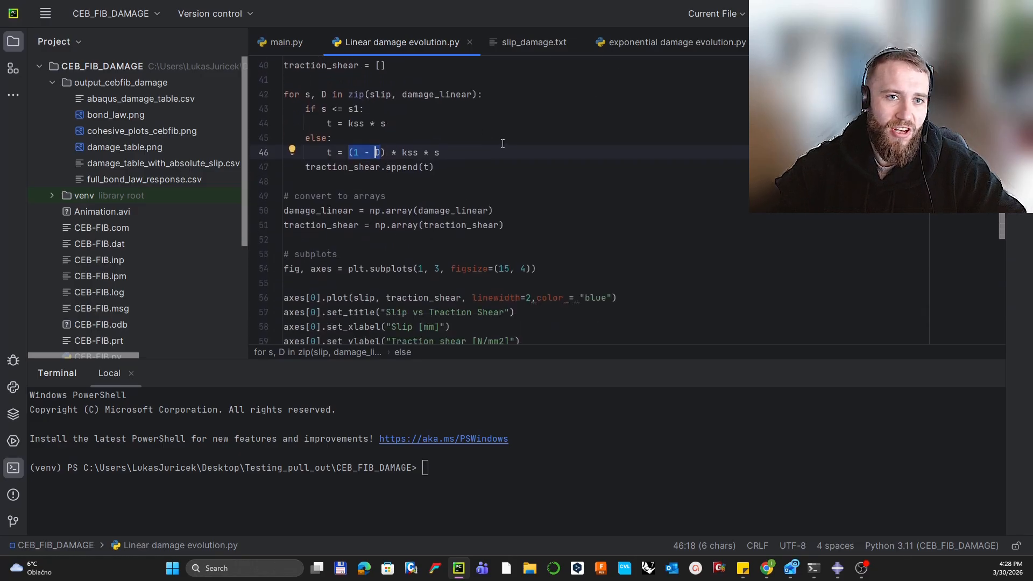
pyautogui.scroll(2, 530, 159)
pyautogui.scroll(-4, 530, 160)
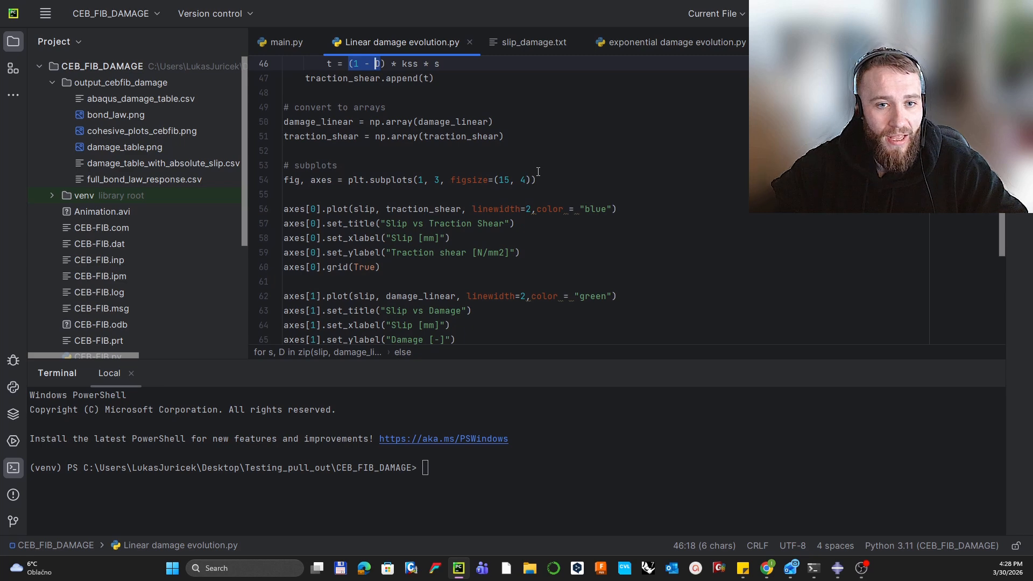
pyautogui.scroll(-2, 538, 172)
pyautogui.scroll(-1, 306, 96)
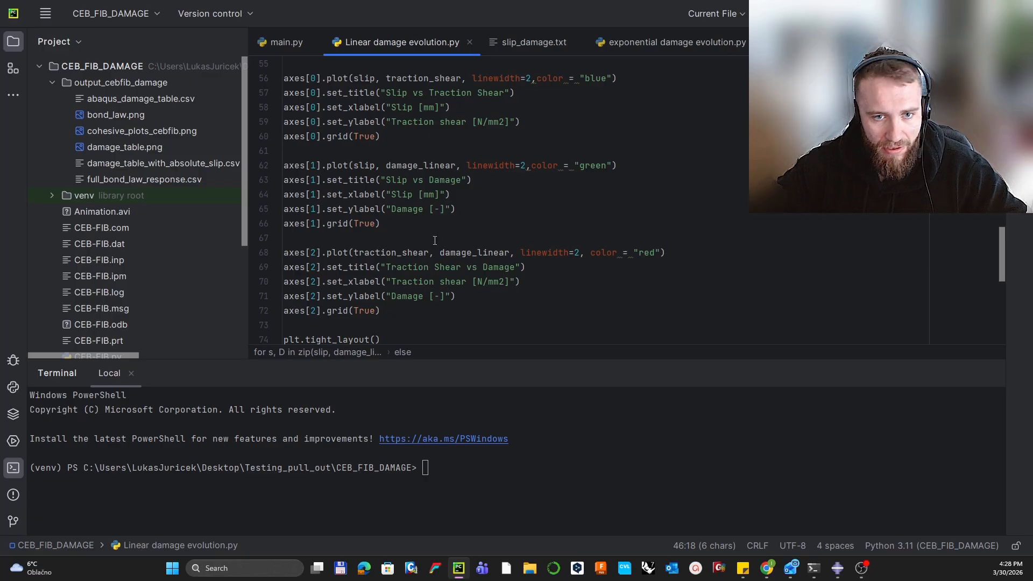
pyautogui.scroll(-2, 429, 268)
pyautogui.scroll(3, 388, 179)
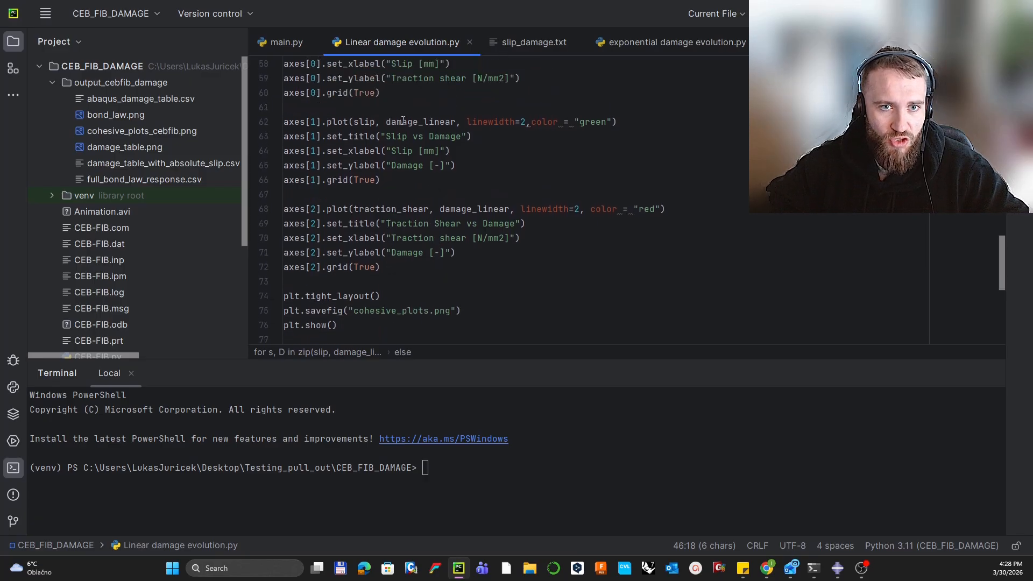
pyautogui.moveTo(391, 165)
pyautogui.mouseDown()
pyautogui.moveTo(413, 165)
pyautogui.moveTo(383, 180)
pyautogui.mouseUp()
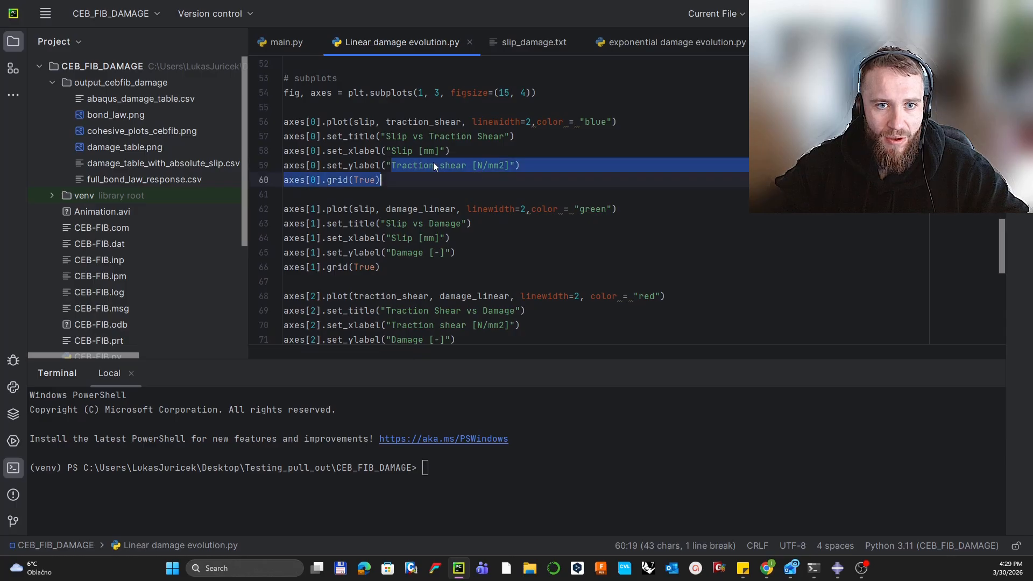
pyautogui.moveTo(396, 138); pyautogui.dragTo(478, 136)
pyautogui.moveTo(396, 223); pyautogui.dragTo(457, 223)
pyautogui.moveTo(402, 310); pyautogui.dragTo(466, 311)
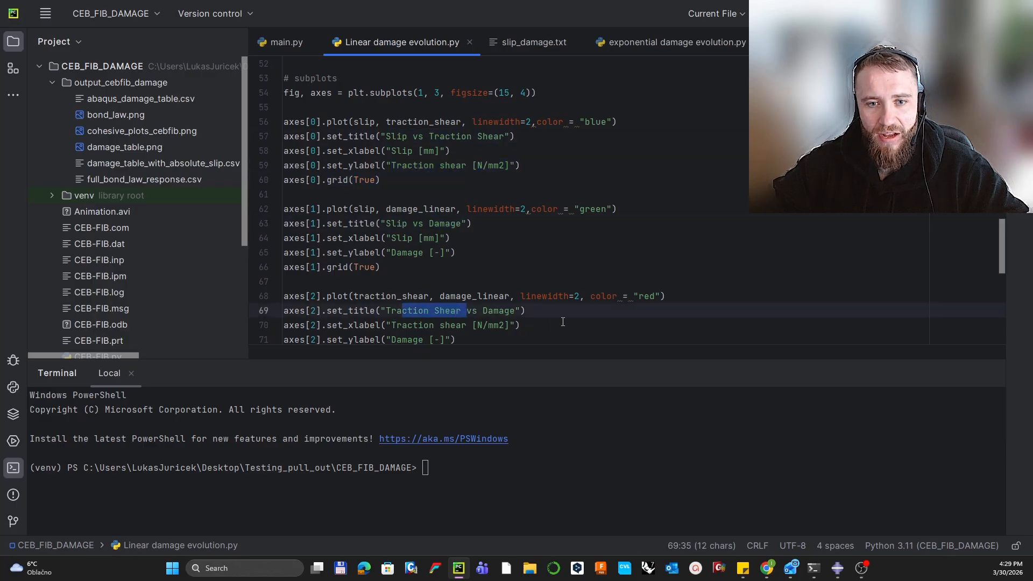
# Step: Highlight the slip_damage export list, then bring the Abaqus contact property settings to front
pyautogui.scroll(-5, 563, 322)
pyautogui.scroll(-2, 375, 199)
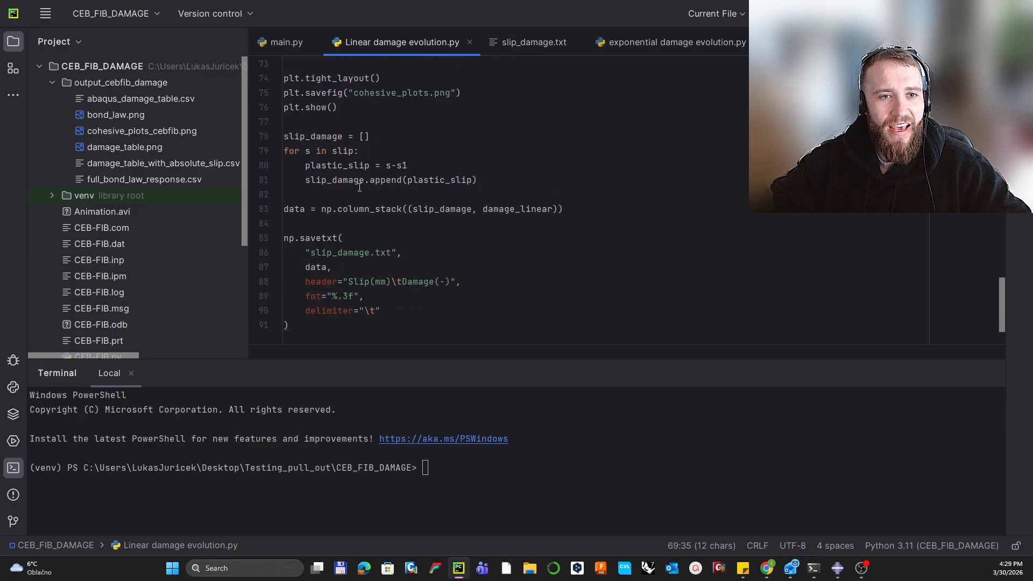
pyautogui.moveTo(289, 140); pyautogui.dragTo(344, 139)
pyautogui.click(404, 141)
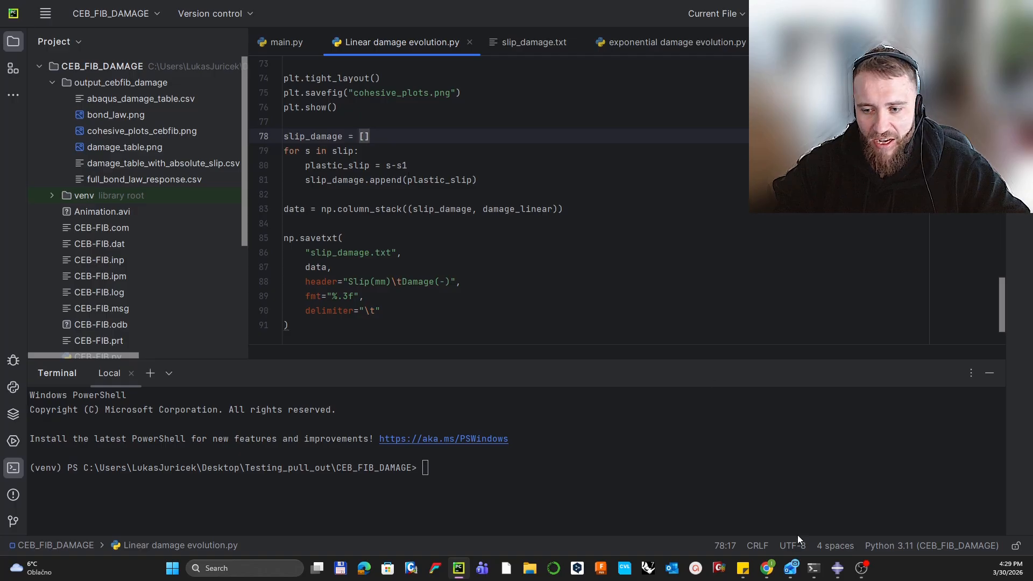
pyautogui.click(838, 568)
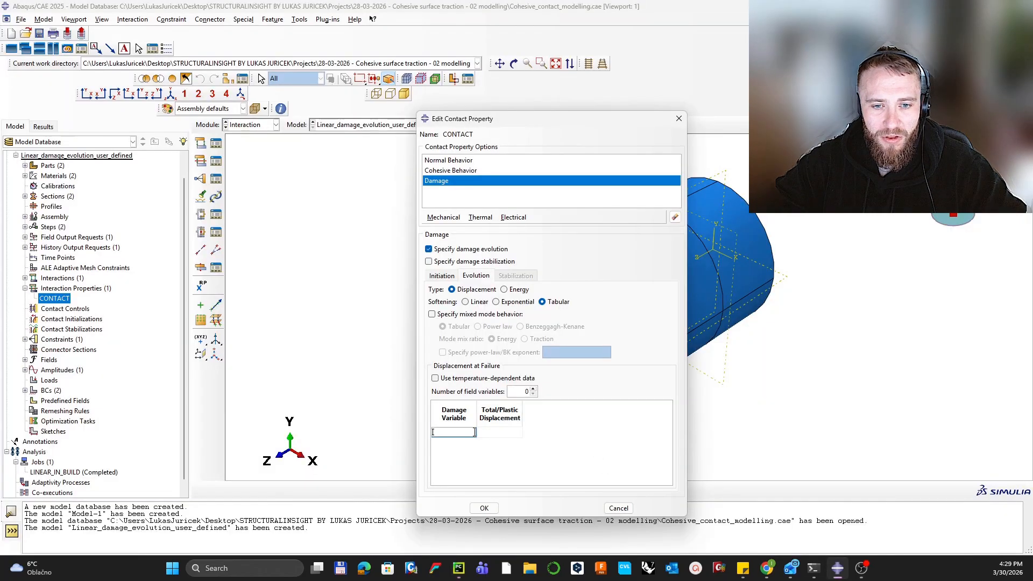
pyautogui.click(498, 434)
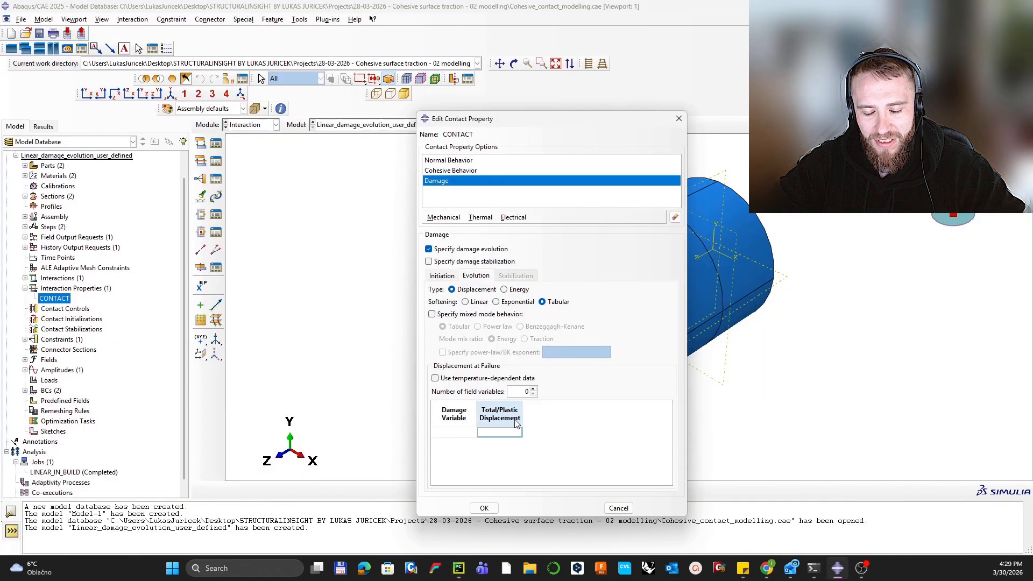
pyautogui.click(837, 569)
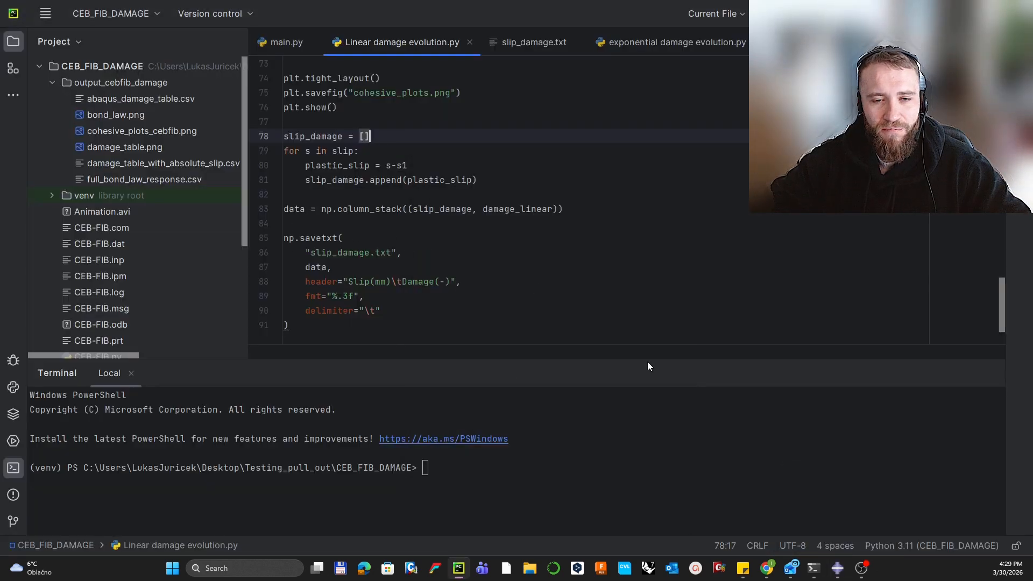
pyautogui.click(838, 568)
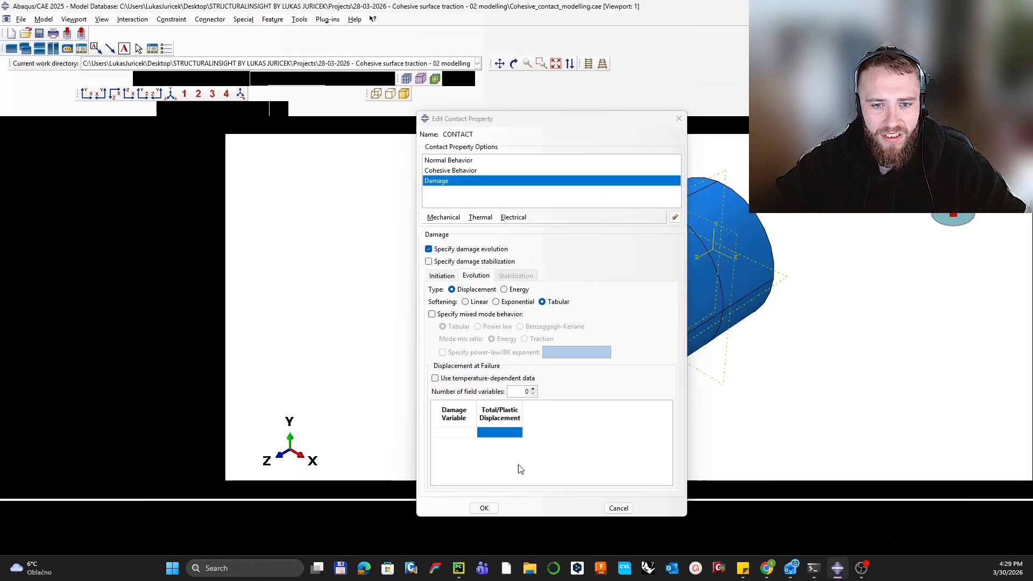
pyautogui.click(471, 432)
pyautogui.click(504, 436)
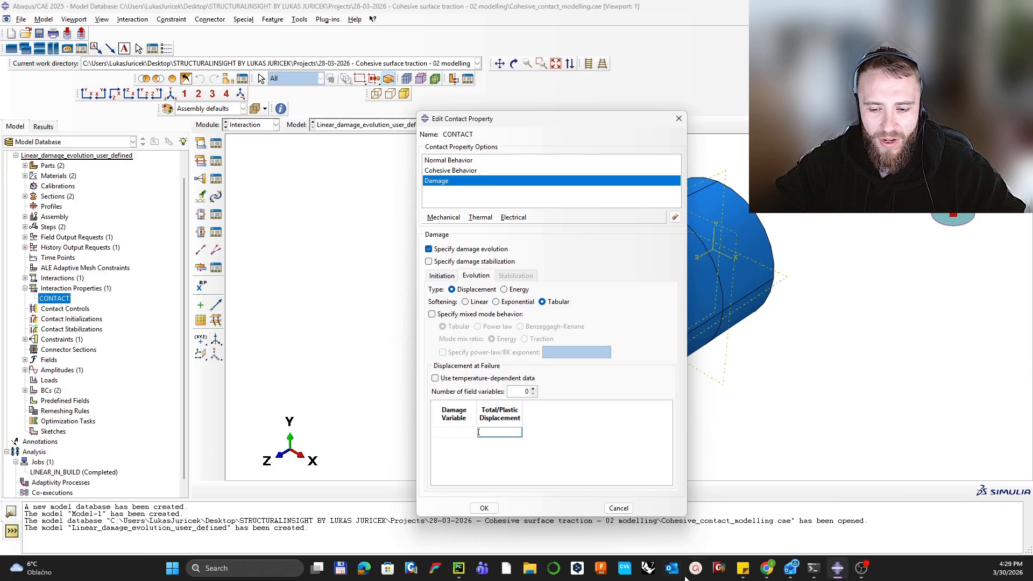
pyautogui.click(458, 568)
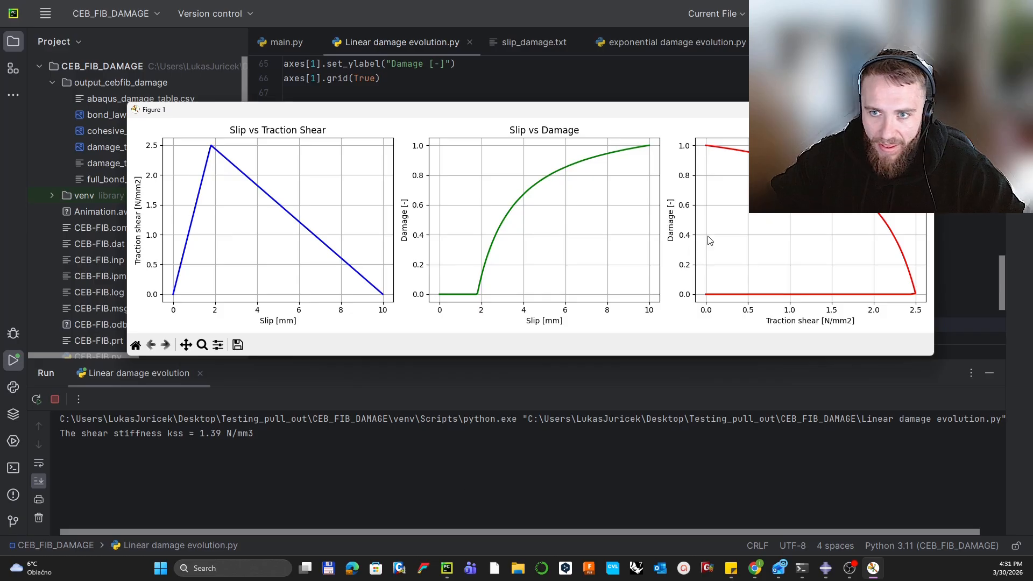
# Step: Finish the run by closing the Figure window, confirm kss = 1.39 N/mm3, and select slip_damage.txt
pyautogui.click(921, 109)
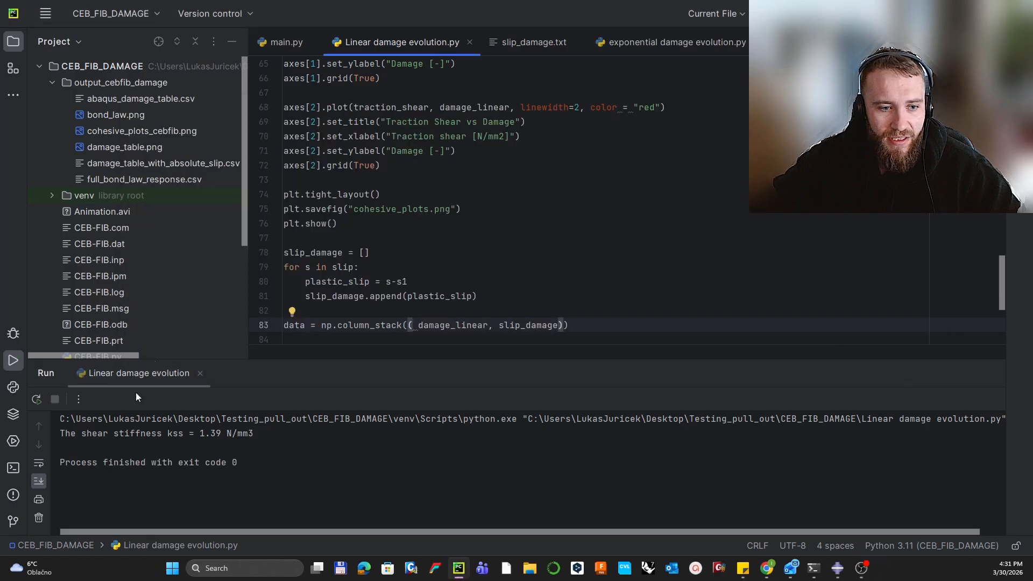
pyautogui.moveTo(83, 433); pyautogui.dragTo(222, 433)
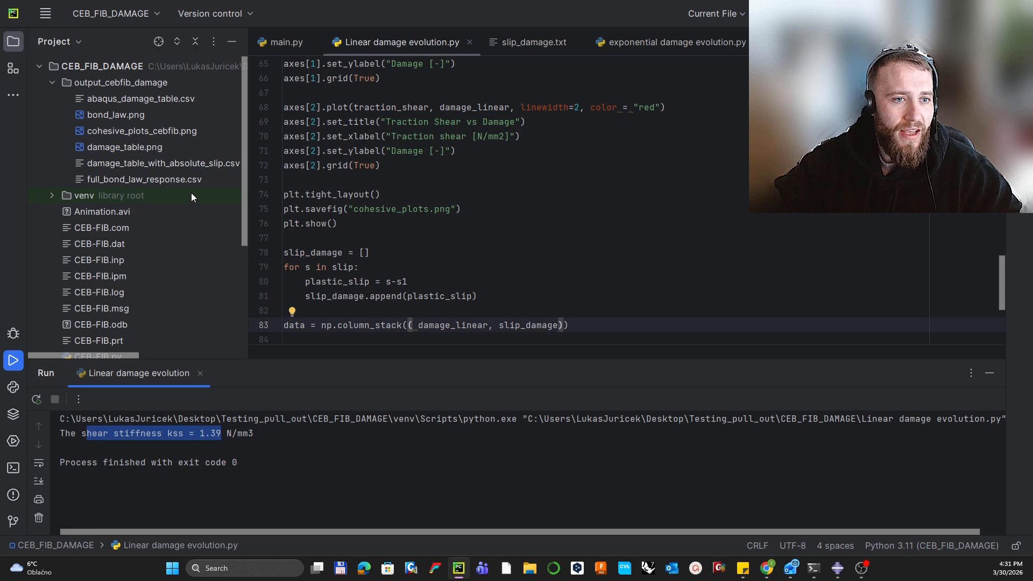
pyautogui.scroll(-5, 160, 199)
pyautogui.scroll(5, 160, 199)
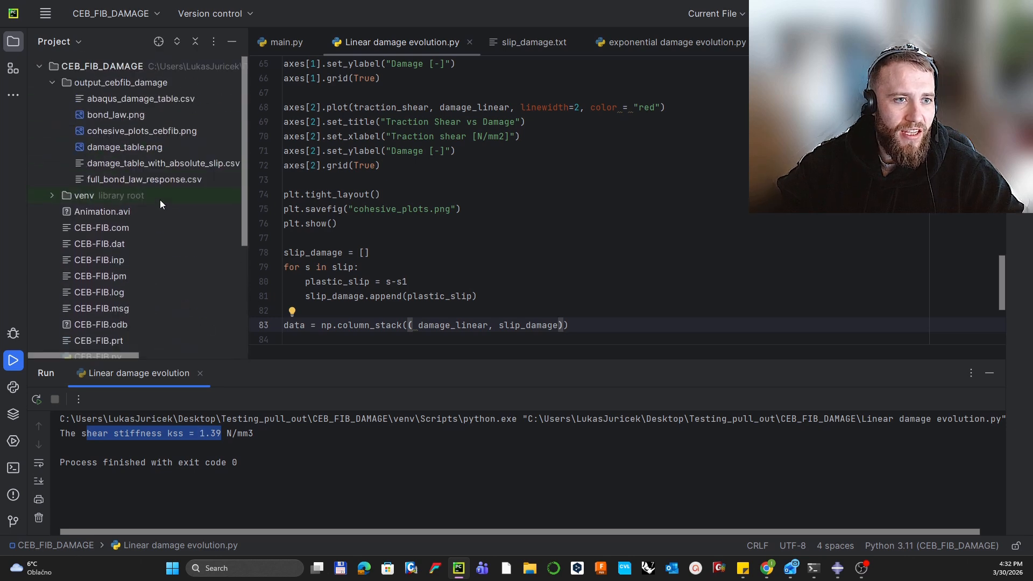
pyautogui.scroll(-4, 148, 160)
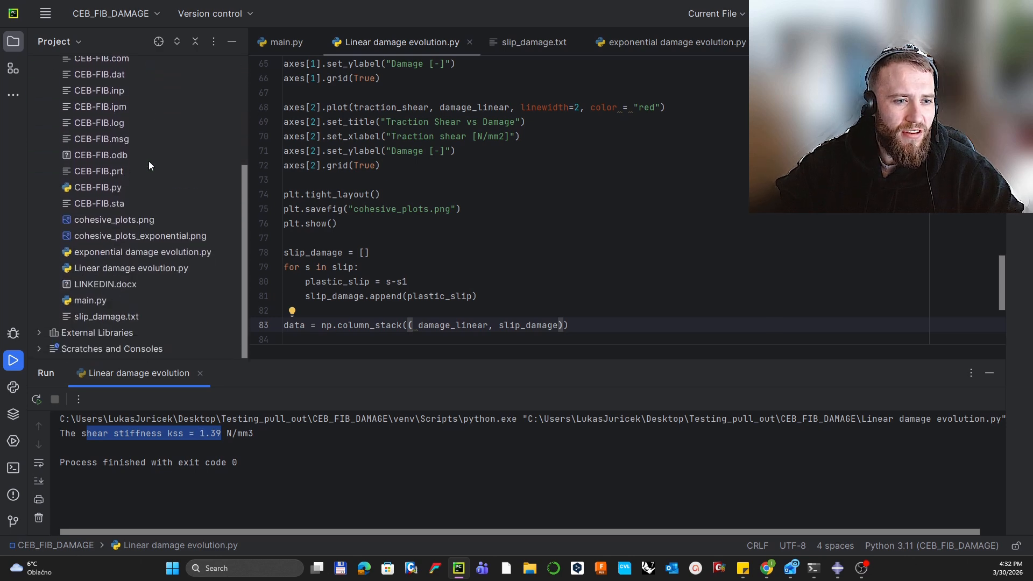
pyautogui.click(128, 318)
# Step: Open slip_damage.txt and inspect the zero-damage rows with negative slip
pyautogui.rightClick(127, 319)
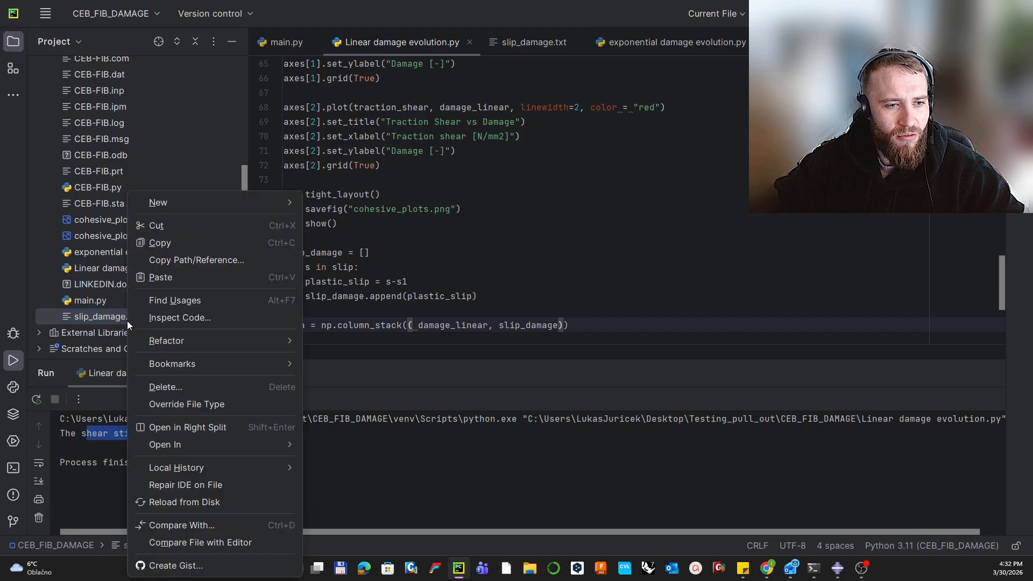
pyautogui.click(104, 316)
pyautogui.doubleClick(104, 317)
pyautogui.scroll(5, 363, 194)
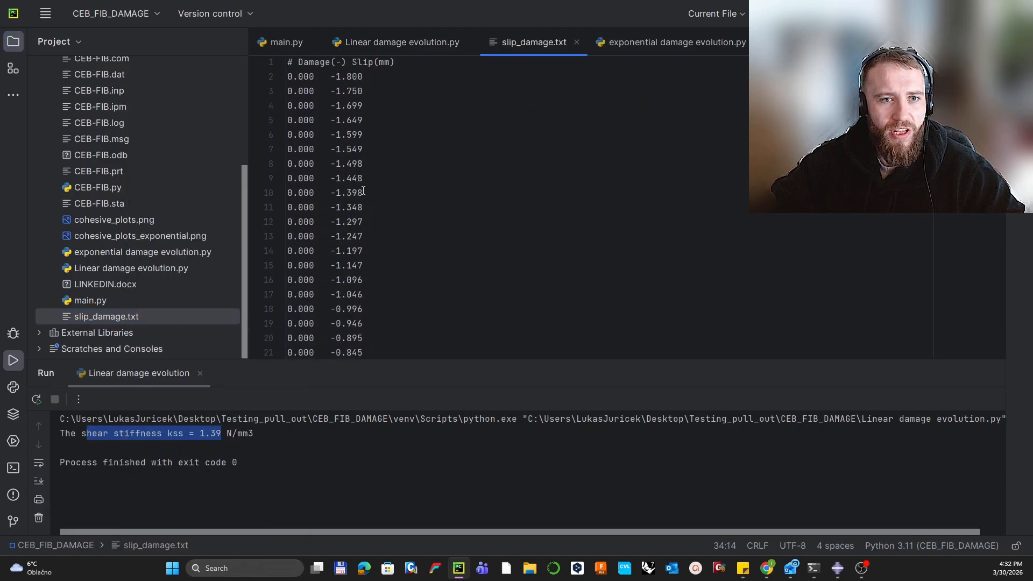
pyautogui.moveTo(289, 78); pyautogui.dragTo(388, 243)
pyautogui.scroll(-1, 373, 127)
pyautogui.scroll(-3, 381, 180)
pyautogui.scroll(-4, 396, 228)
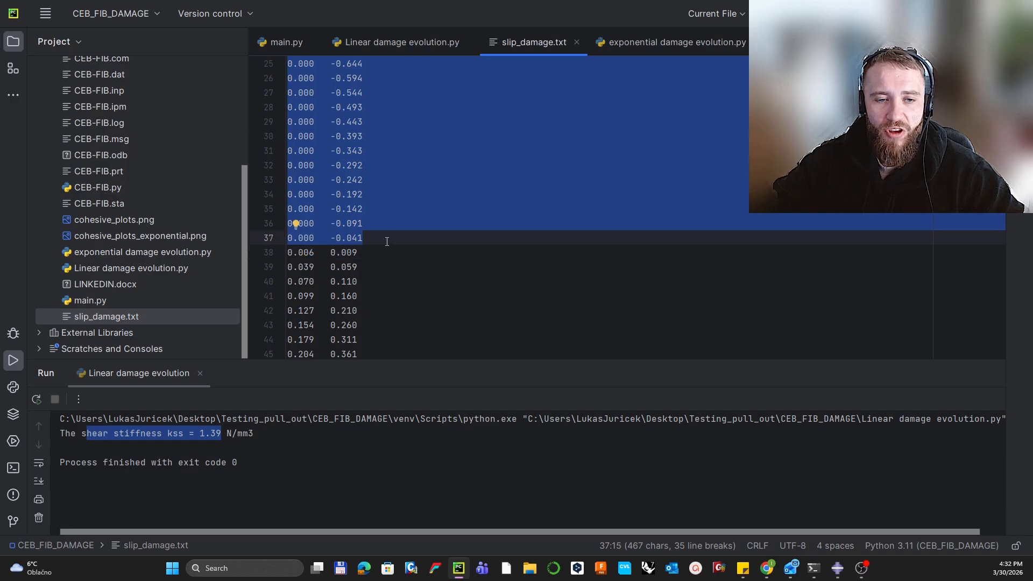
# Step: Select and copy the rows from the first nonzero damage onward, then target the first Abaqus table cell
pyautogui.moveTo(331, 252); pyautogui.dragTo(354, 253)
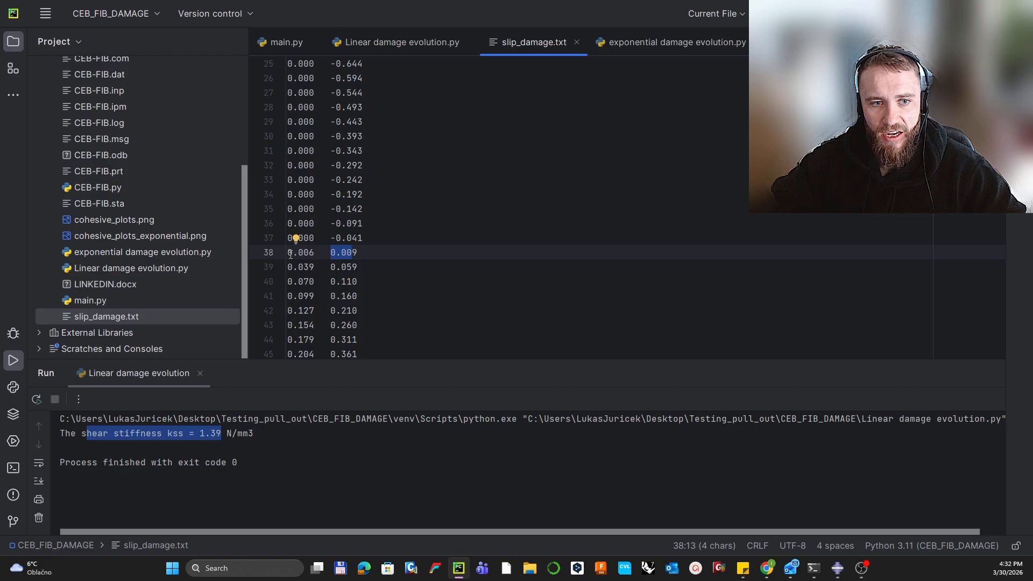
pyautogui.moveTo(289, 253); pyautogui.dragTo(357, 323)
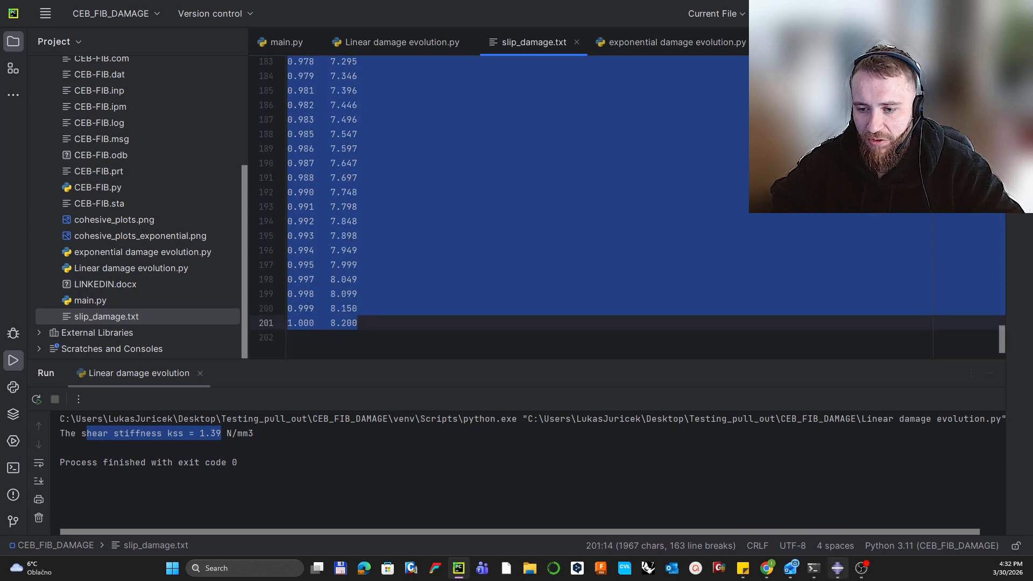
pyautogui.click(837, 568)
pyautogui.click(460, 432)
# Step: Paste the copied damage and slip rows and set the first row to 0 damage, 0 displacement
pyautogui.hotkey('ctrl', 'v')
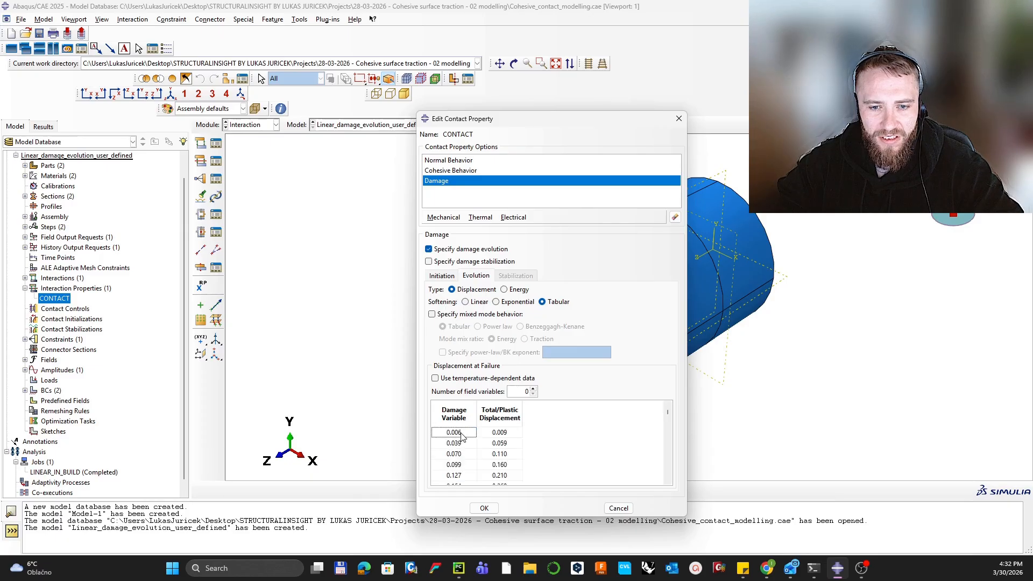
pyautogui.click(465, 433)
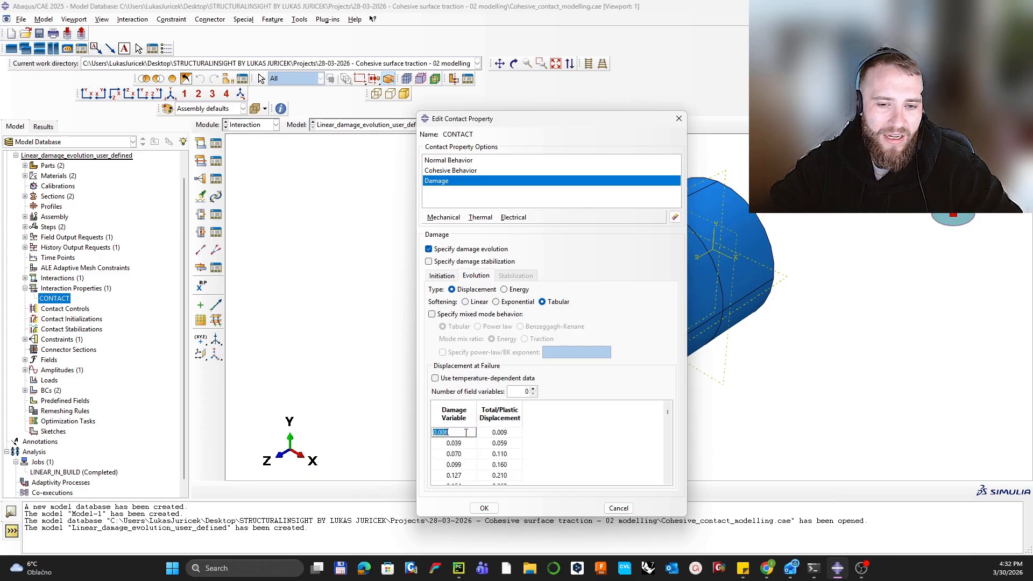
pyautogui.write('0')
pyautogui.press('Tab')
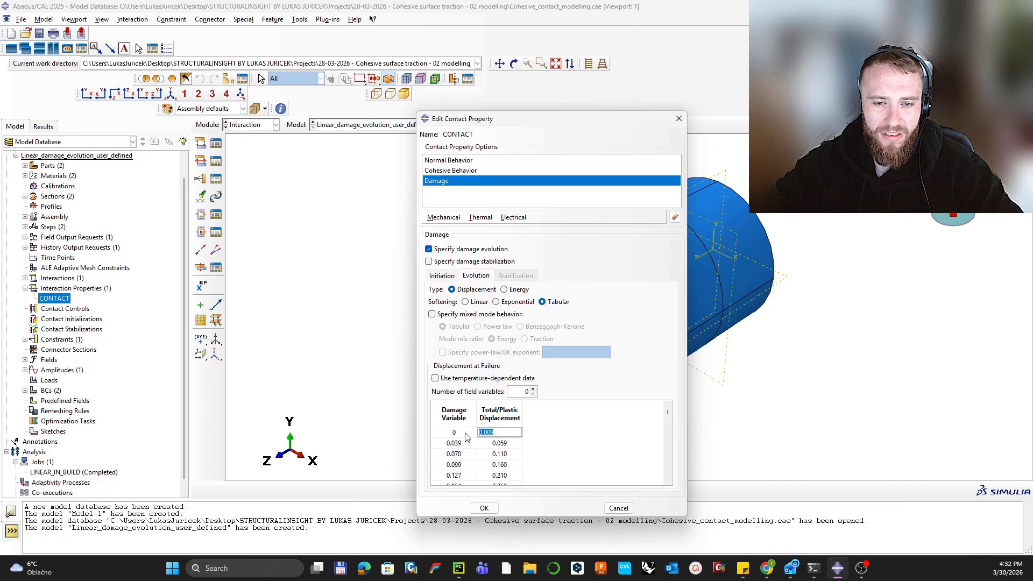
pyautogui.write('0')
pyautogui.press('Tab')
pyautogui.click(590, 434)
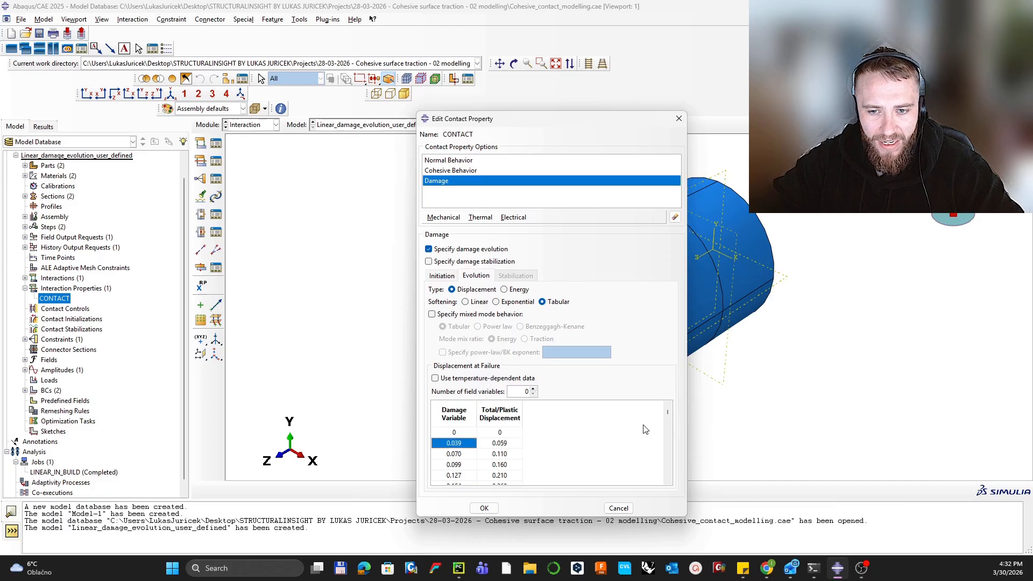
# Step: Set the last row to damage 1 with displacement 8.2 and accept the contact property
pyautogui.moveTo(668, 412); pyautogui.dragTo(667, 483)
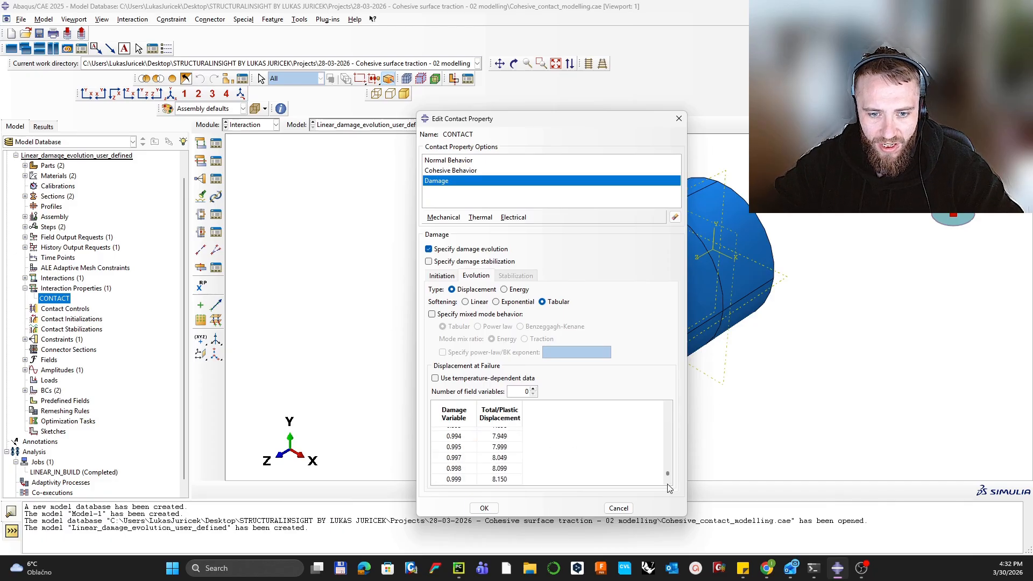
pyautogui.doubleClick(436, 480)
pyautogui.rightClick(436, 481)
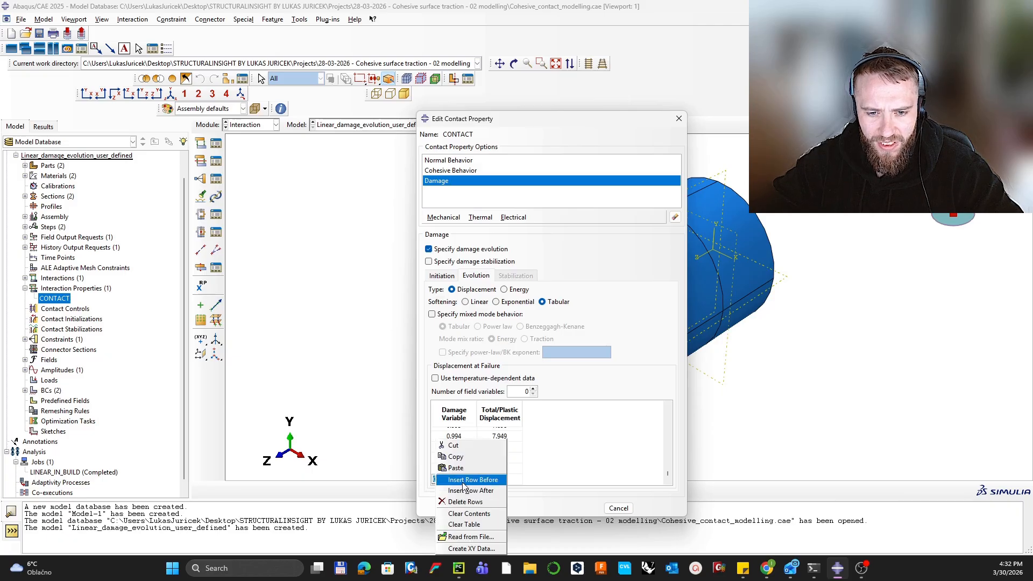
pyautogui.press('Escape')
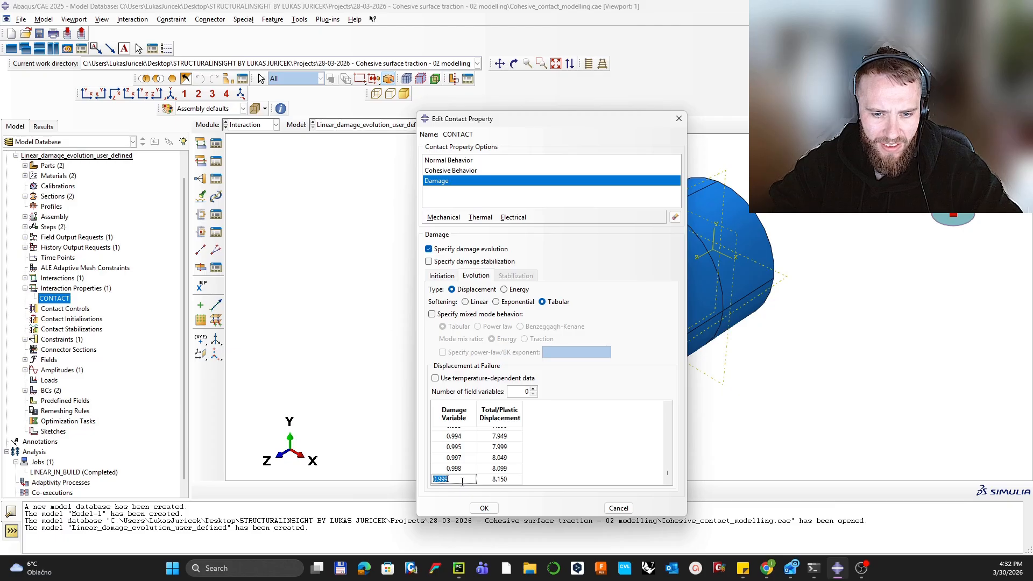
pyautogui.press('BackSpace')
pyautogui.click(515, 481)
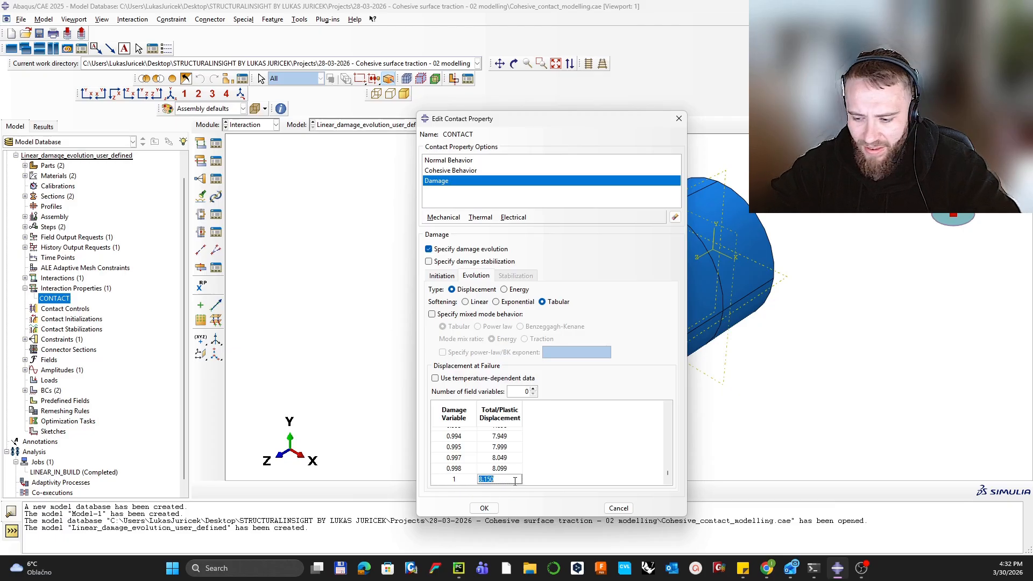
pyautogui.write('8.2')
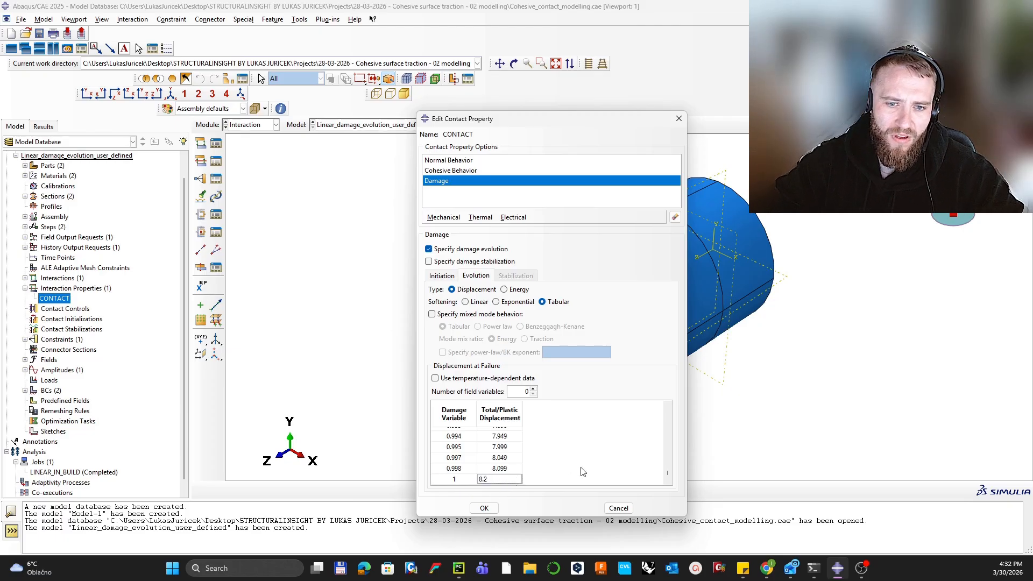
pyautogui.press('Return')
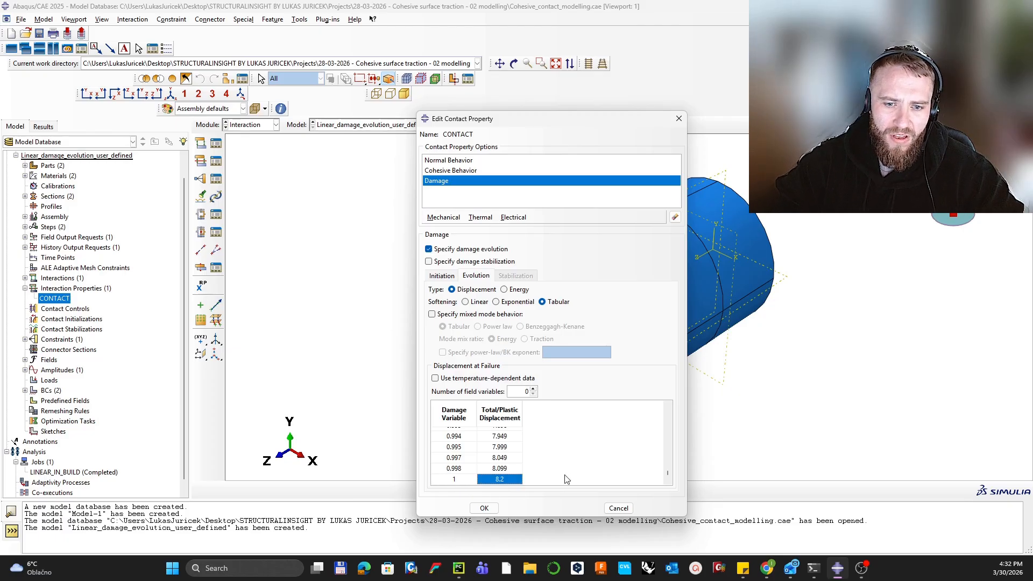
pyautogui.click(483, 509)
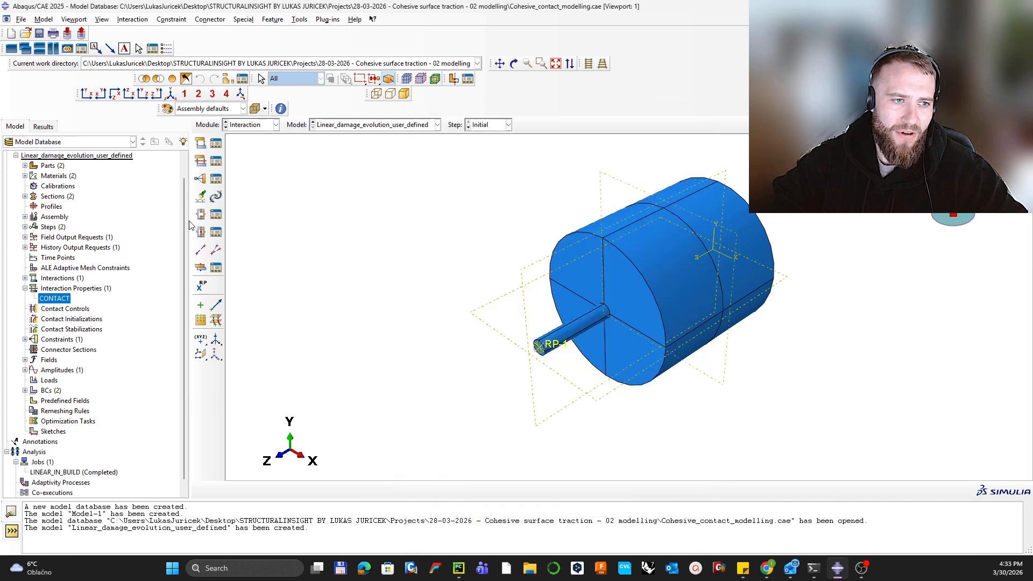
# Step: Create job LINEAR_USER_DEFINED set to run on 6 processors
pyautogui.scroll(-1, 75, 355)
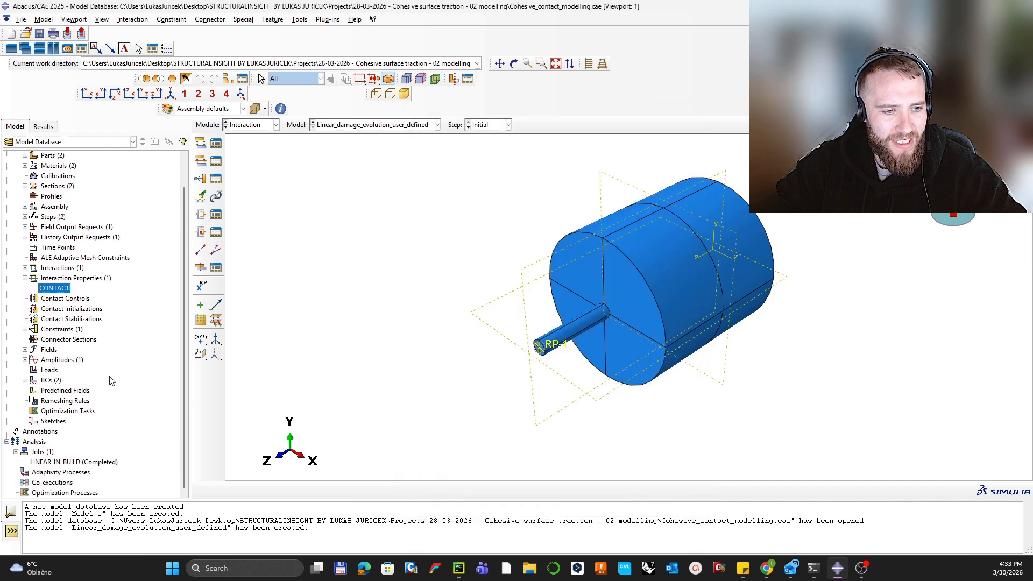
pyautogui.doubleClick(44, 452)
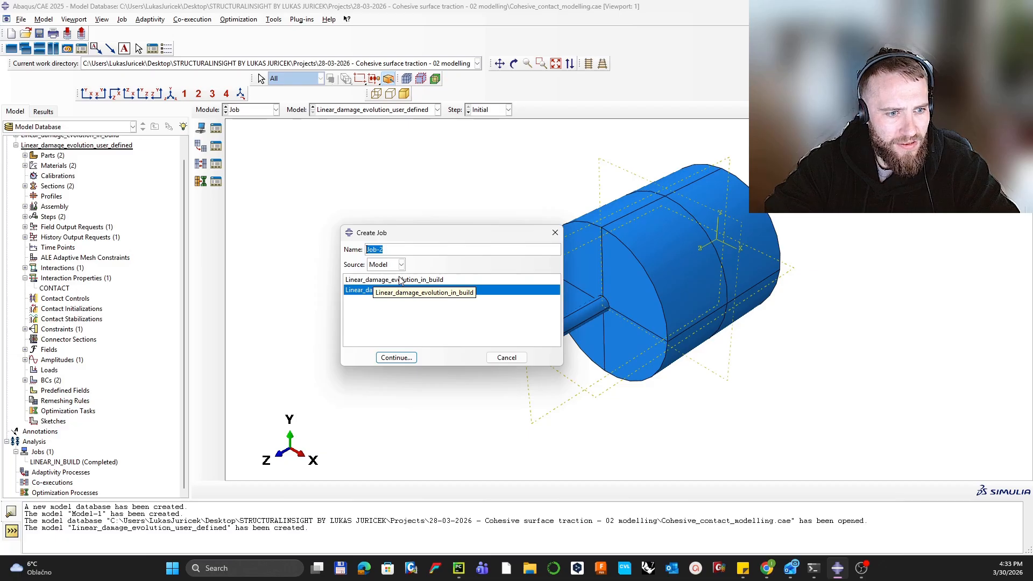
pyautogui.write('LINEAR')
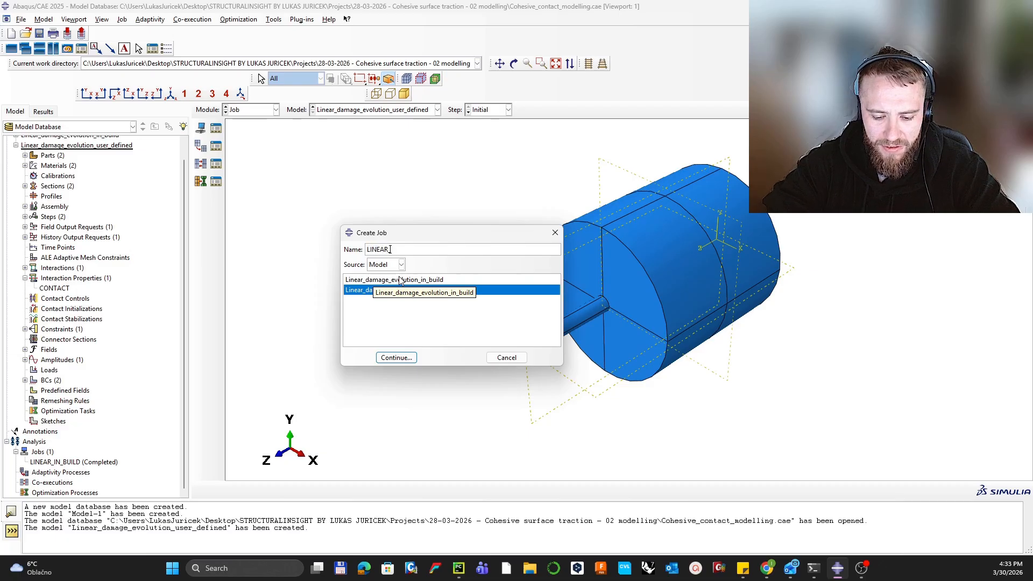
pyautogui.write('_USER_DEFINED')
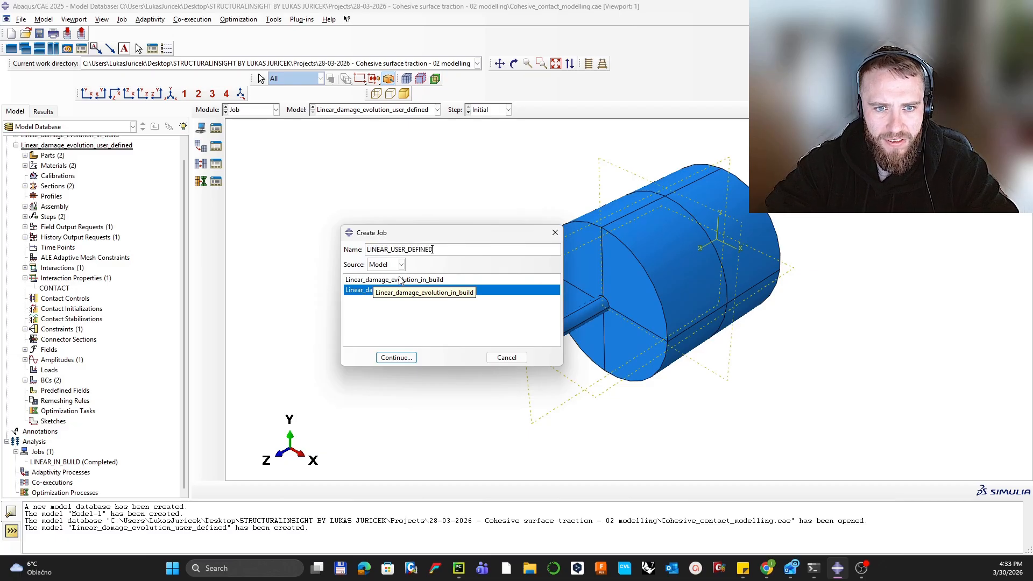
pyautogui.press('Return')
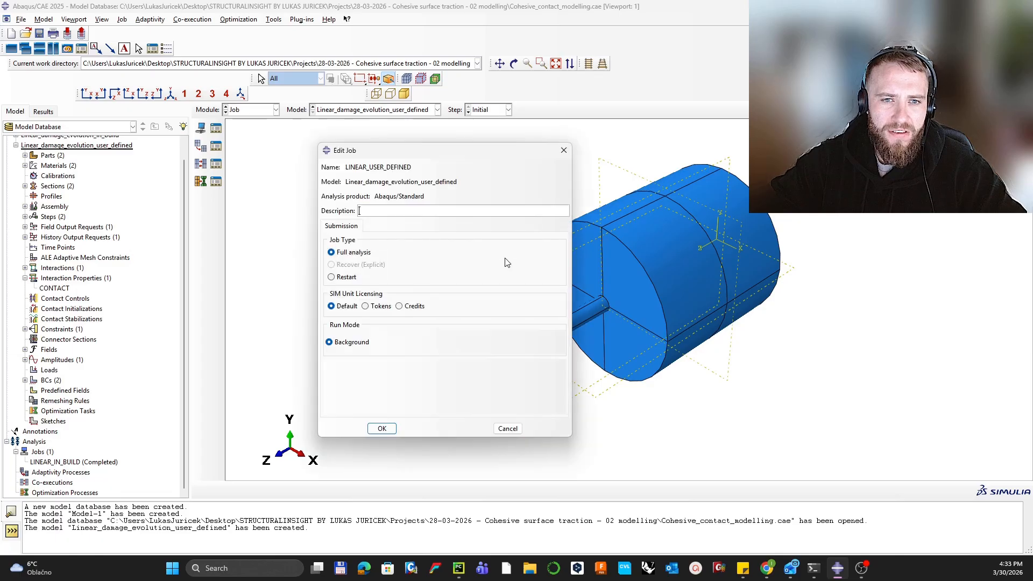
pyautogui.click(457, 231)
pyautogui.click(328, 240)
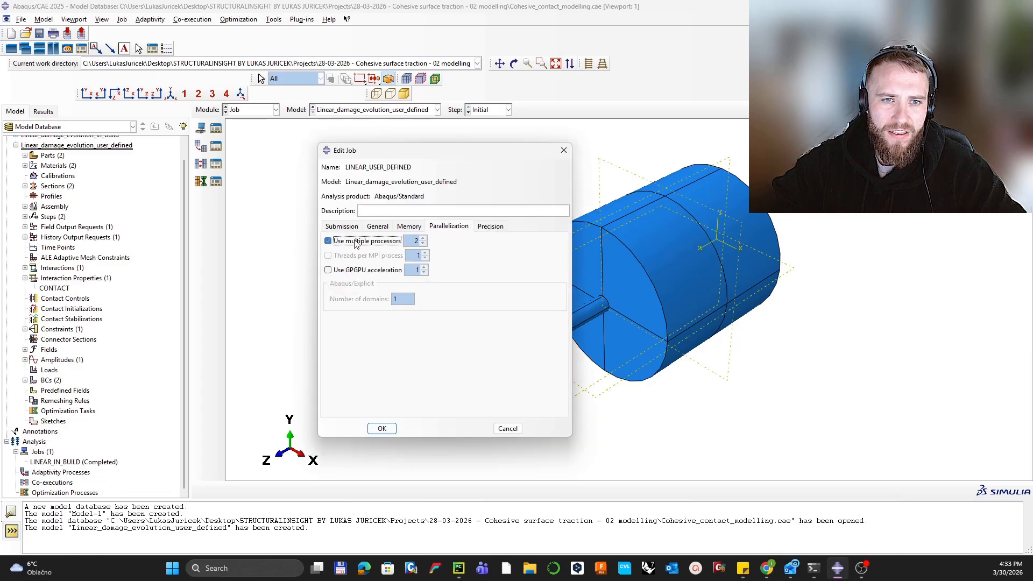
pyautogui.click(423, 239)
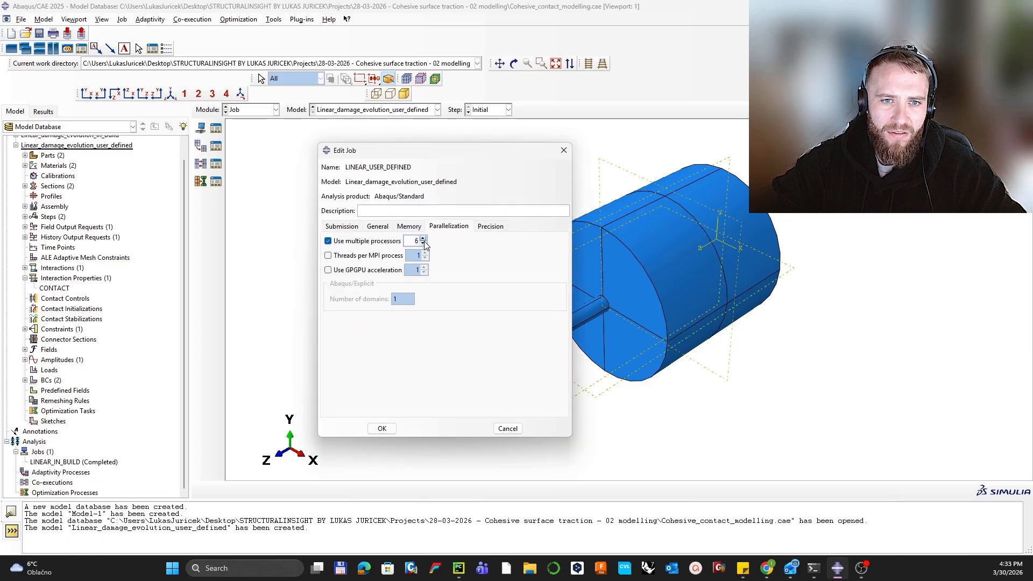
pyautogui.click(382, 428)
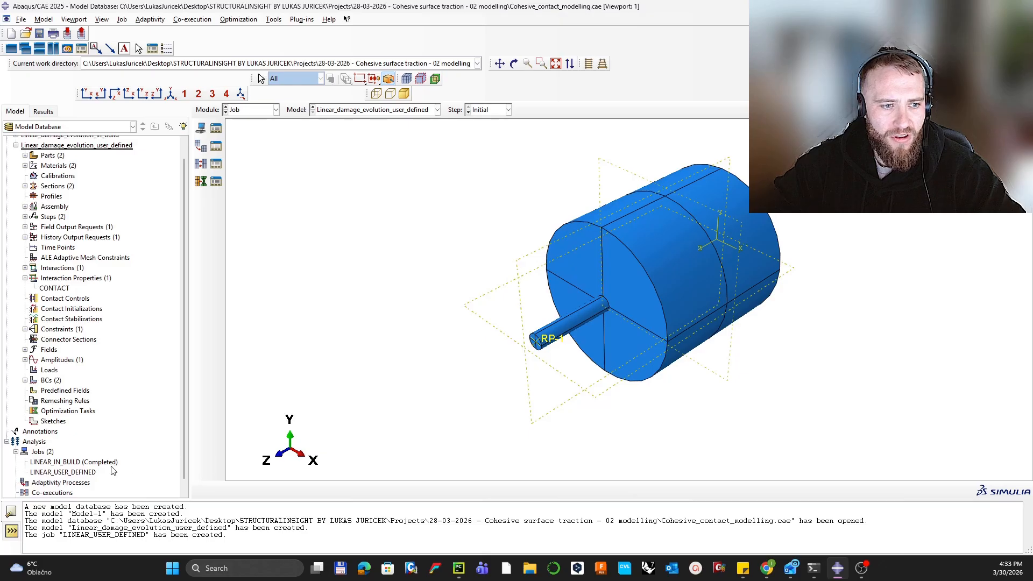
# Step: Submit the LINEAR_USER_DEFINED job for analysis
pyautogui.click(96, 472)
pyautogui.rightClick(96, 472)
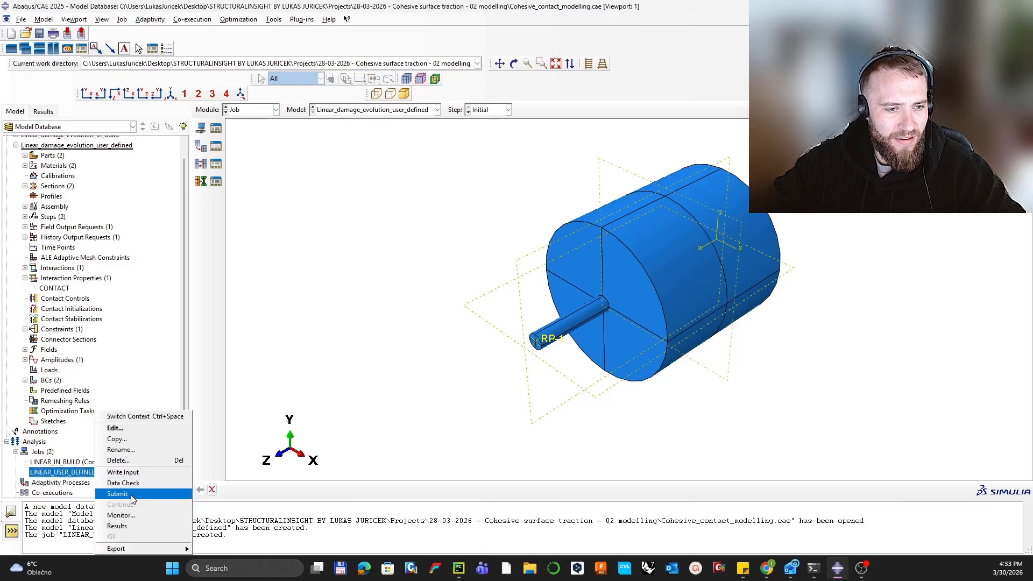
pyautogui.click(131, 495)
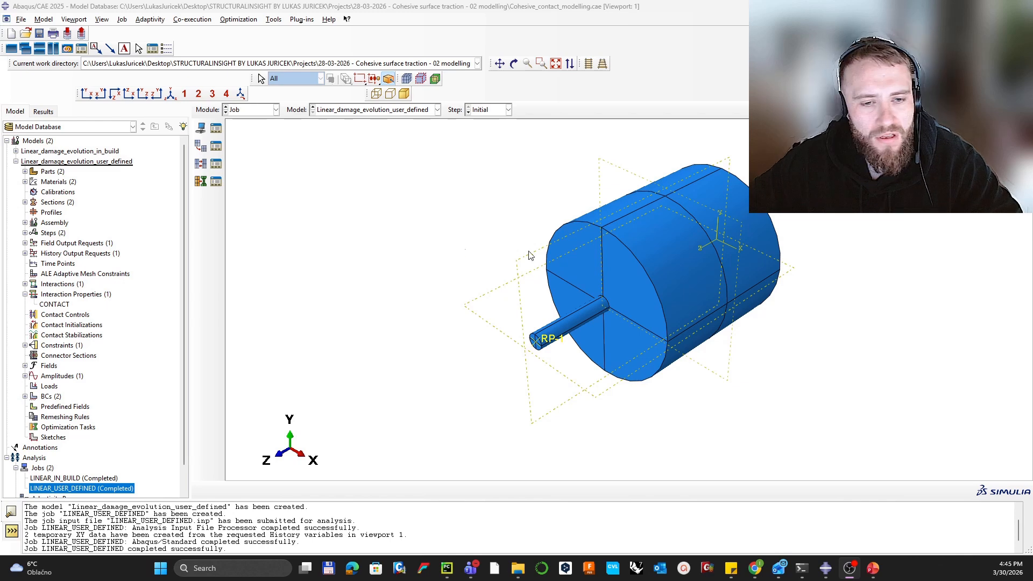
# Step: Open LINEAR_USER_DEFINED.odb results, showing the CSHEAR2 contour at increment 69
pyautogui.scroll(-1, 131, 454)
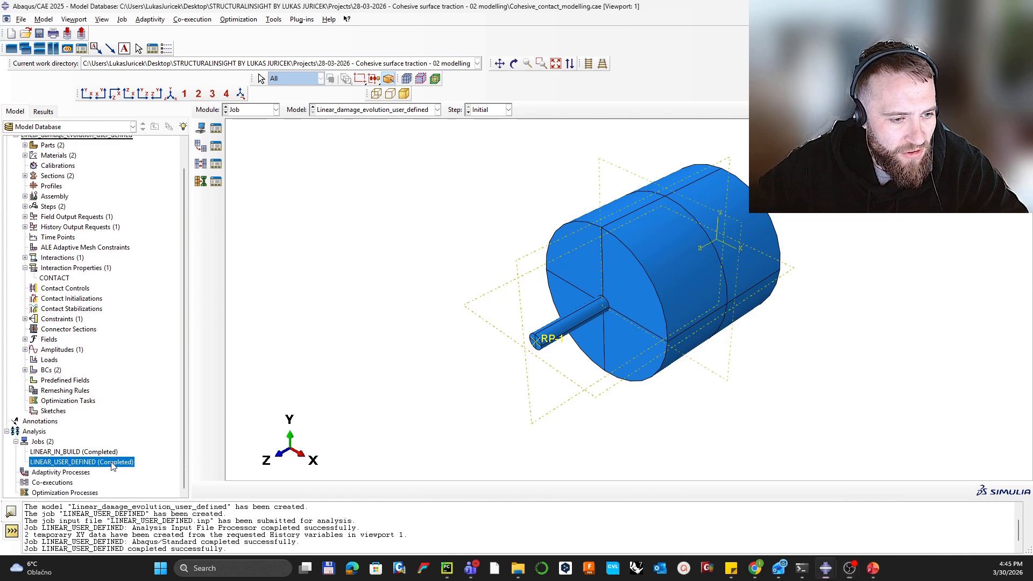
pyautogui.rightClick(112, 463)
pyautogui.click(134, 525)
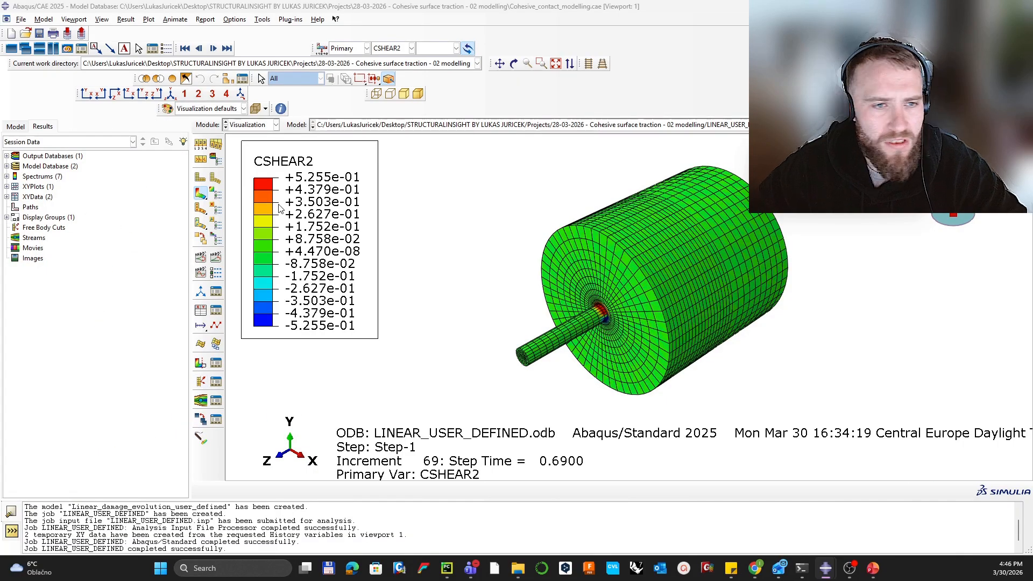
# Step: Plot the RF3 and U3 reference-point histories from the ODB history output
pyautogui.click(200, 310)
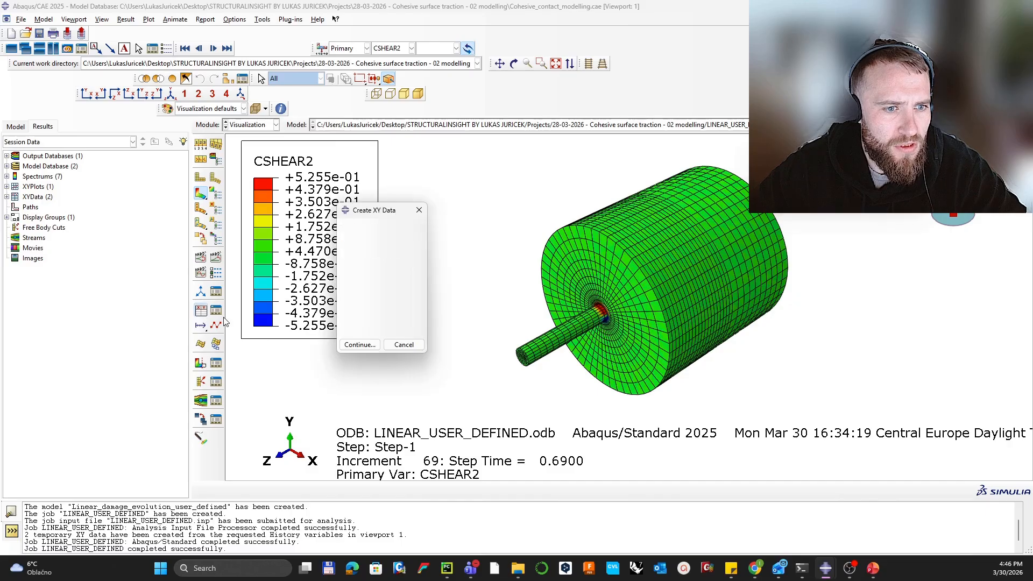
pyautogui.click(358, 345)
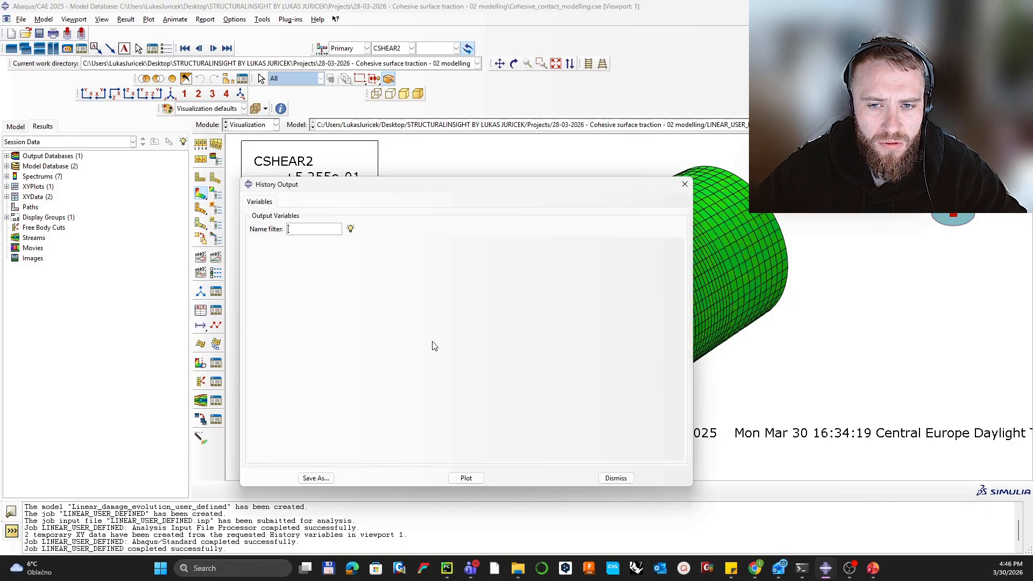
pyautogui.keyDown('shift'); pyautogui.click(352, 254); pyautogui.keyUp('shift')
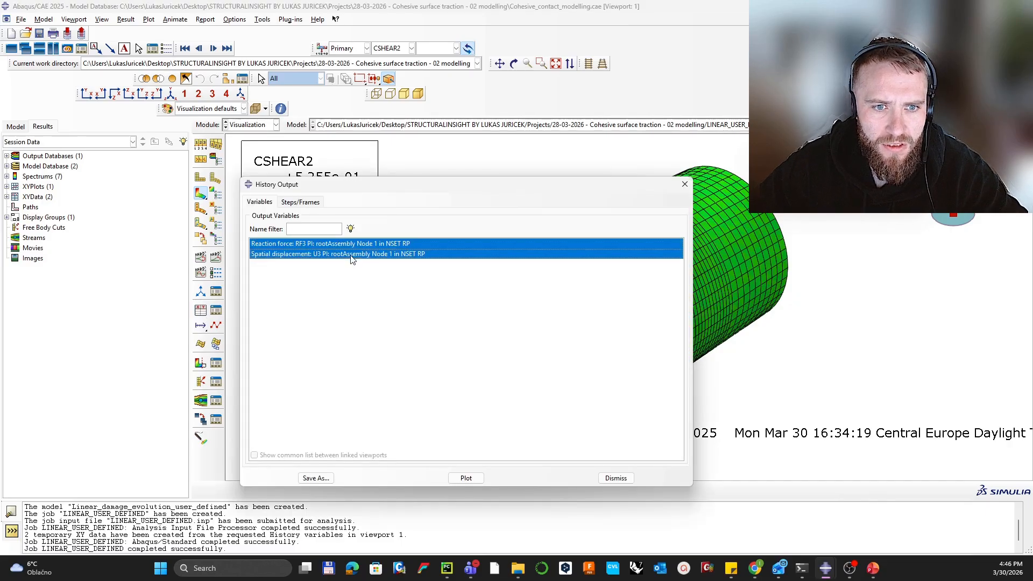
pyautogui.click(466, 478)
pyautogui.click(684, 184)
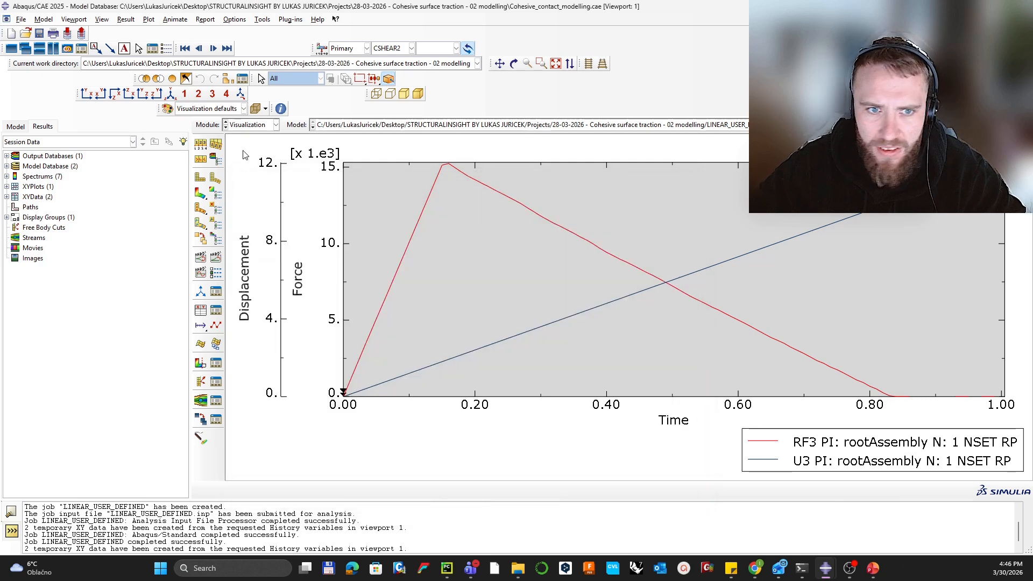
pyautogui.click(475, 190)
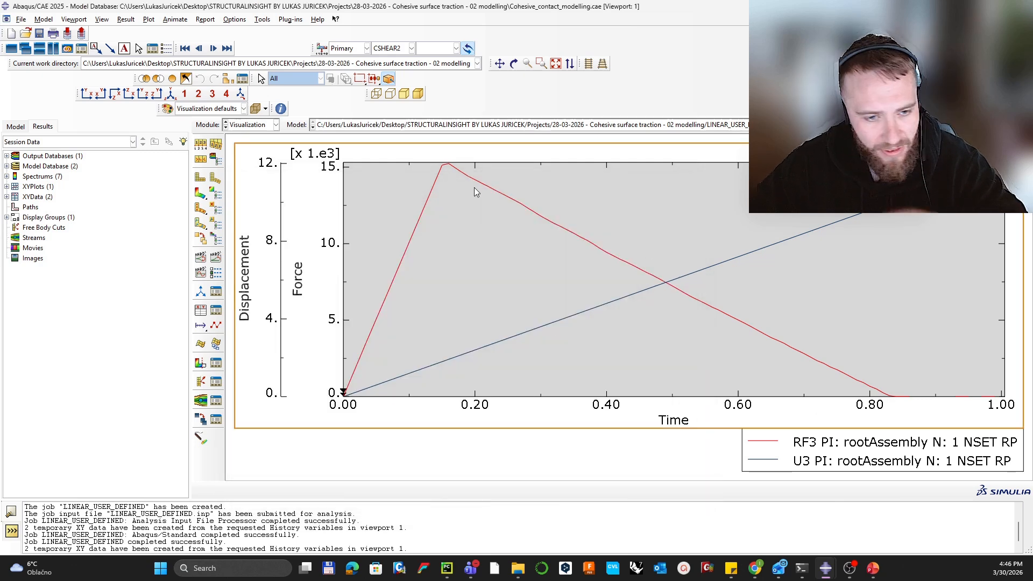
# Step: Plot the expression combining U3 as x with RF3/6283 as y
pyautogui.click(199, 313)
pyautogui.click(369, 290)
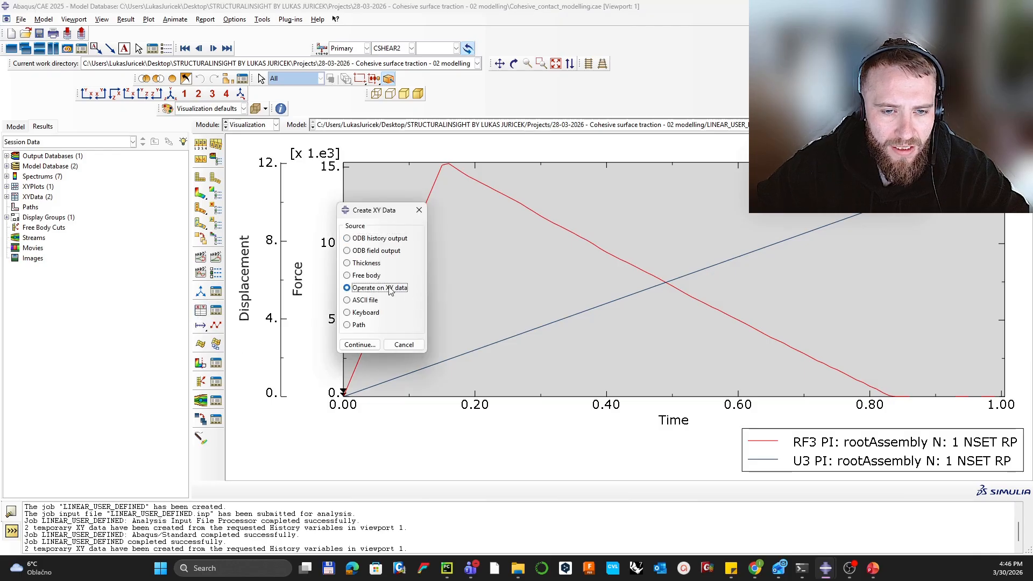
pyautogui.click(359, 345)
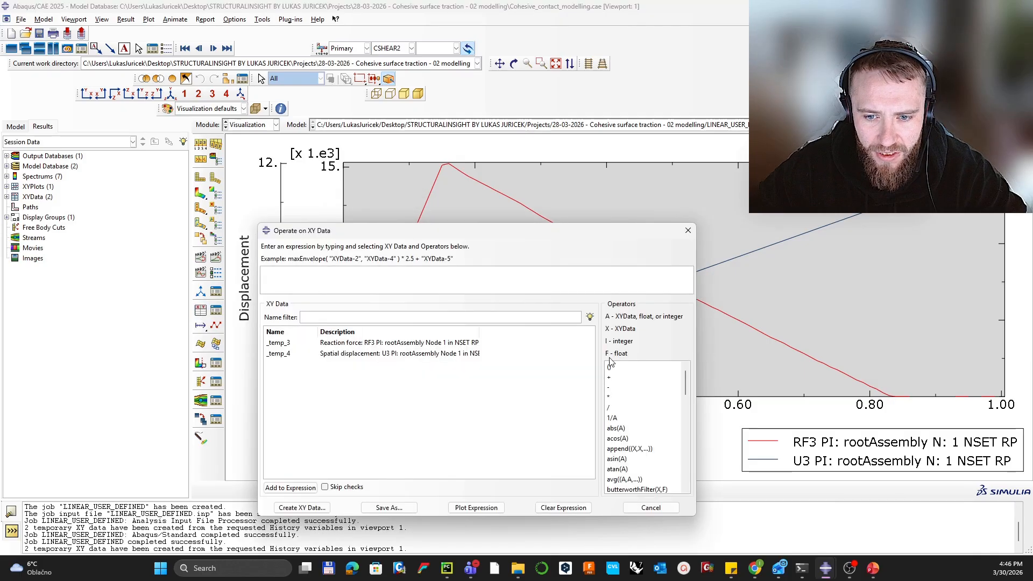
pyautogui.scroll(-2, 631, 423)
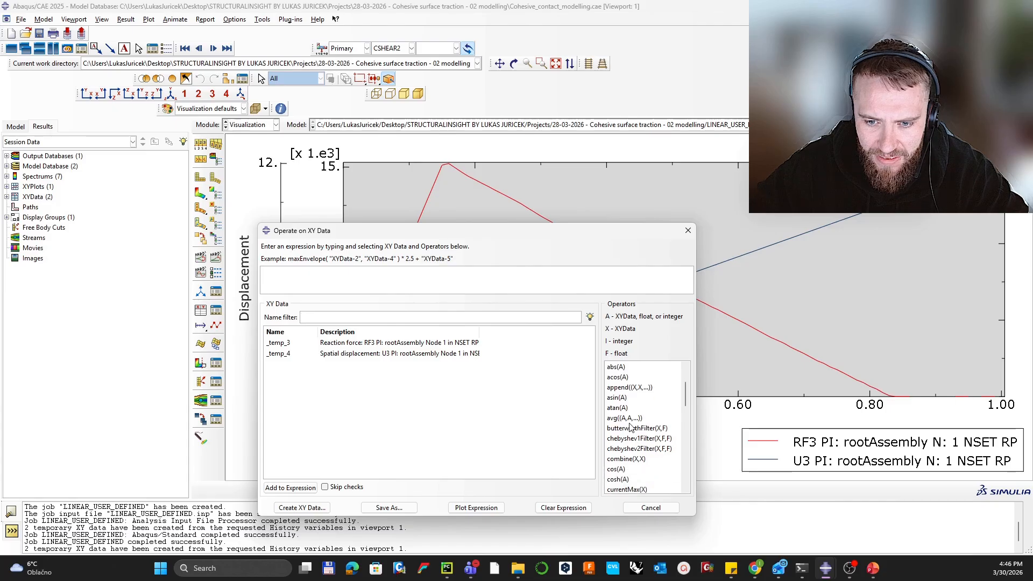
pyautogui.click(627, 459)
pyautogui.doubleClick(376, 355)
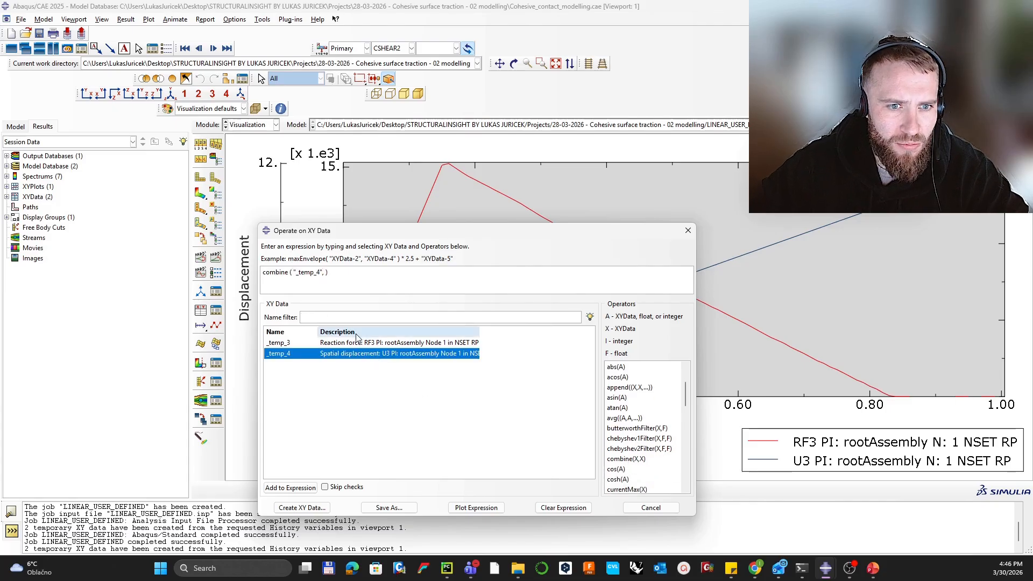
pyautogui.doubleClick(355, 342)
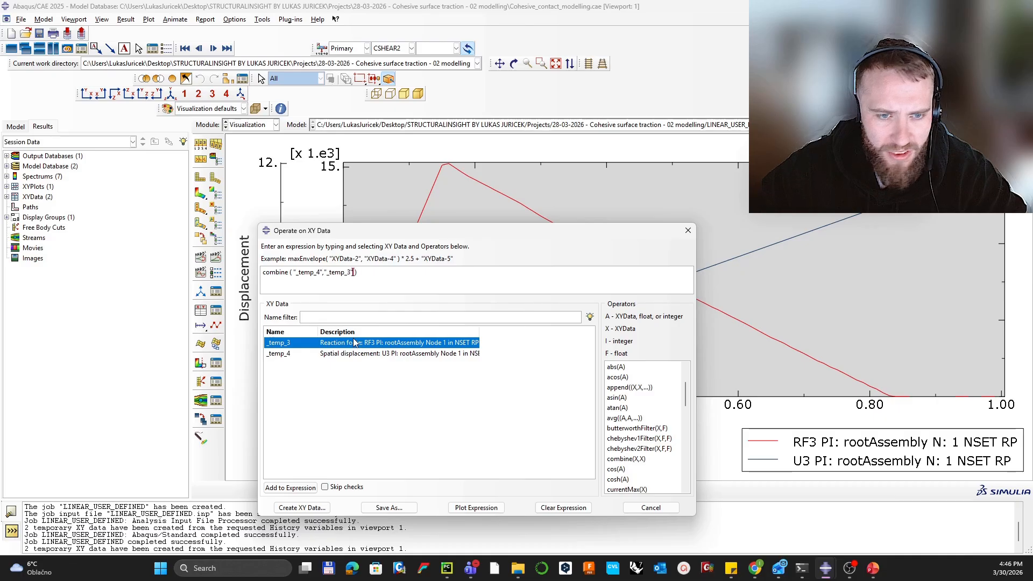
pyautogui.write('/62')
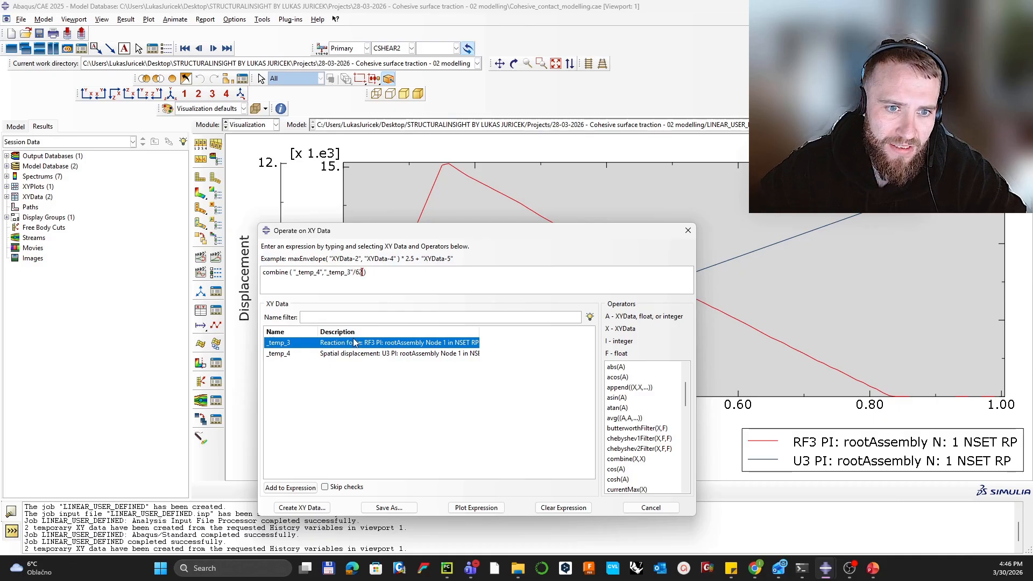
pyautogui.write('83')
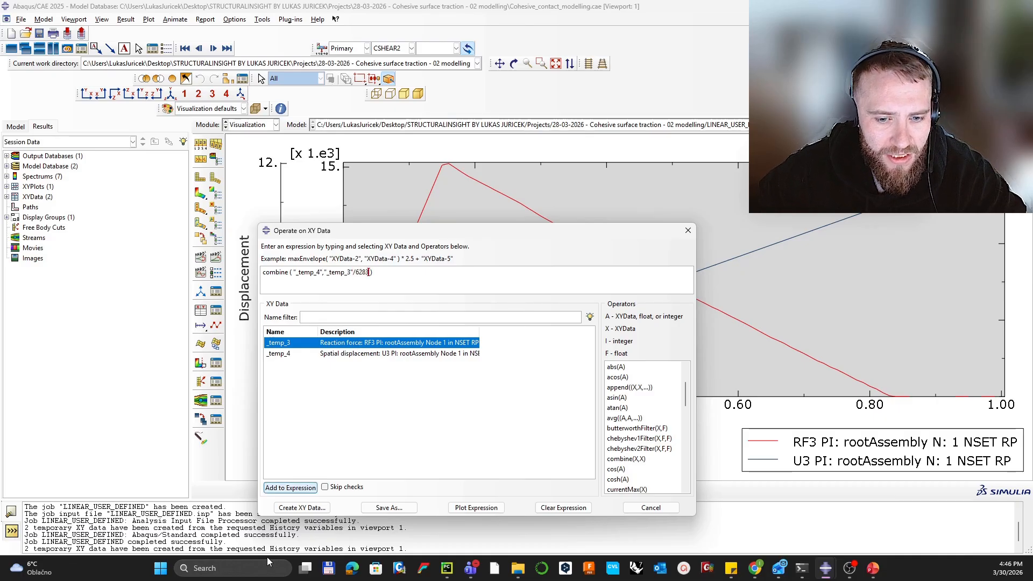
pyautogui.click(476, 507)
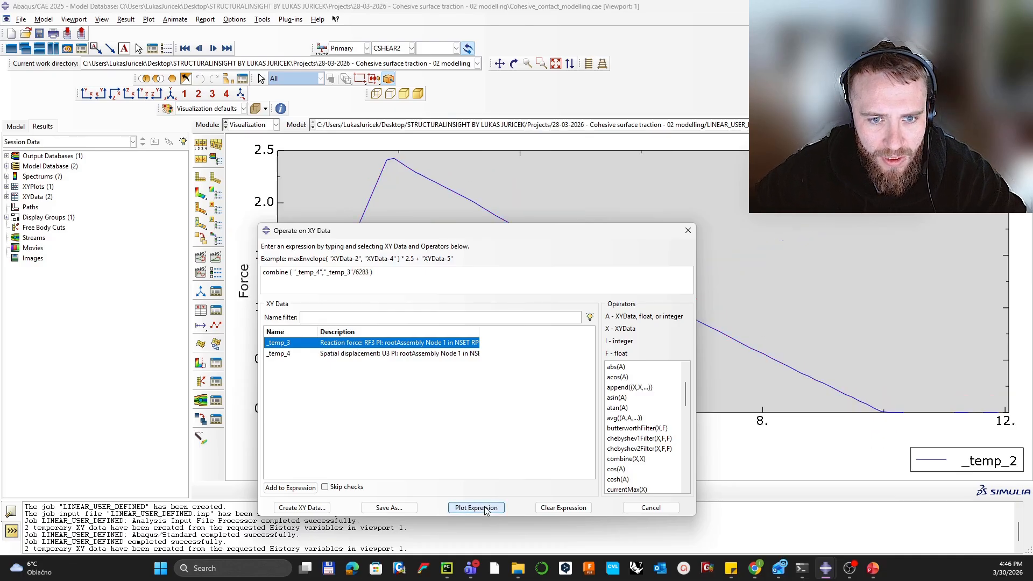
pyautogui.click(687, 230)
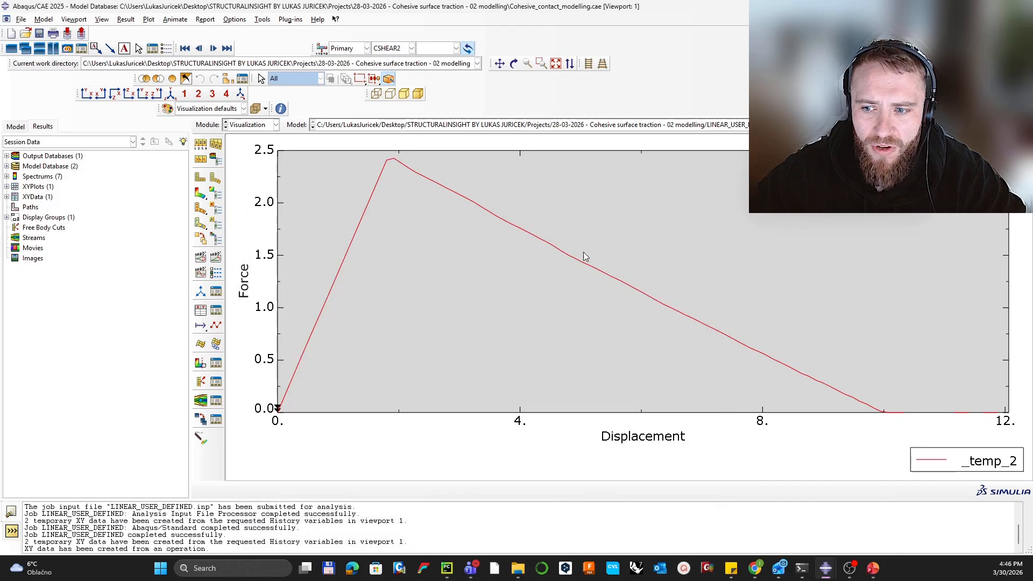
# Step: Dismiss Probe Values, show the CSHEAR2 deformed contour, and rotate the model upright
pyautogui.click(202, 438)
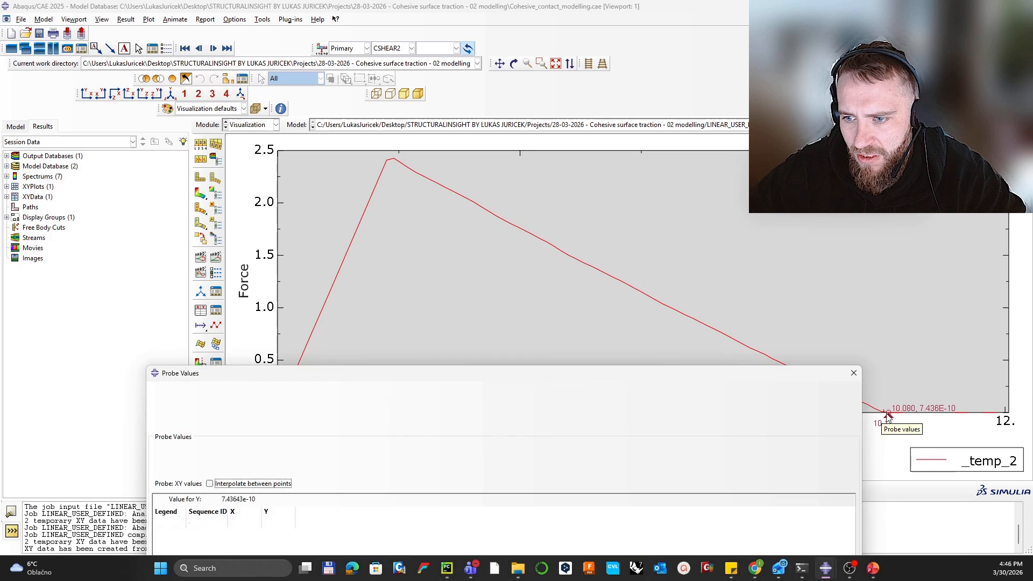
pyautogui.click(853, 373)
pyautogui.click(201, 193)
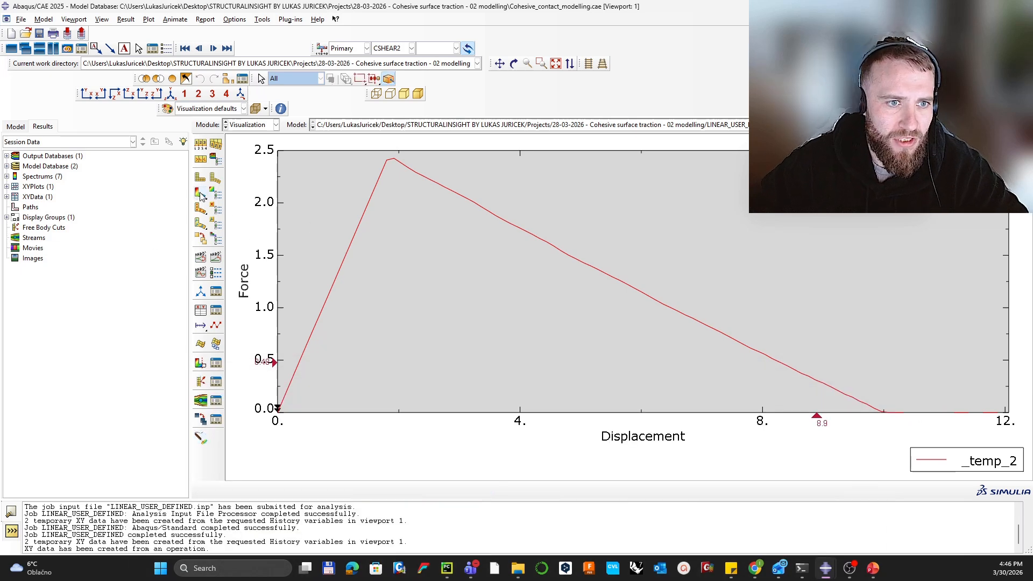
pyautogui.keyDown('ctrl'); pyautogui.keyDown('alt'); pyautogui.moveTo(556, 267); pyautogui.dragTo(728, 432); pyautogui.keyUp('alt'); pyautogui.keyUp('ctrl')
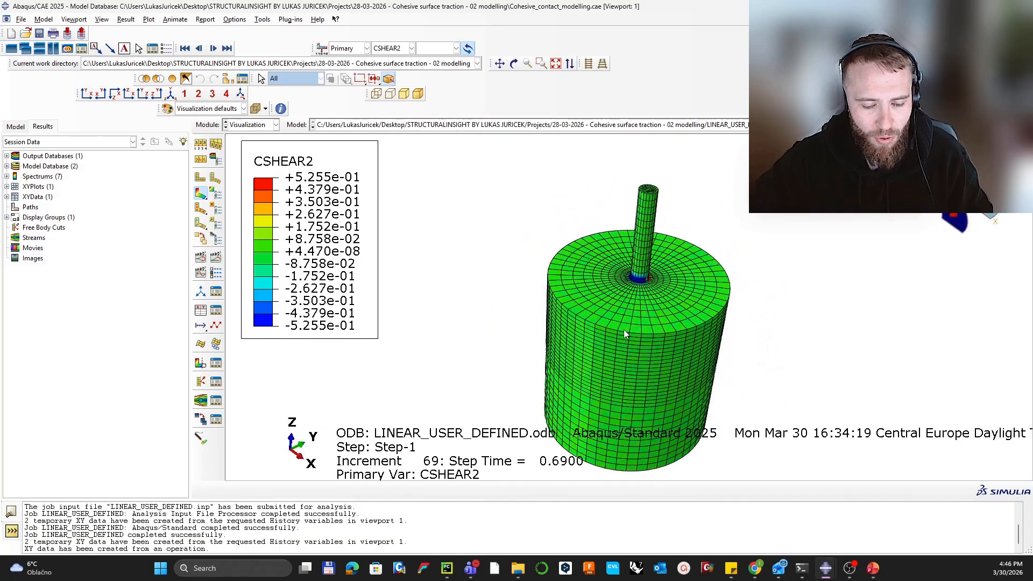
# Step: Apply a view cut to slice the soil cylinder open and turn the model to face the cut
pyautogui.moveTo(627, 317)
pyautogui.keyDown('ctrl'); pyautogui.keyDown('alt'); pyautogui.mouseDown(button='middle')
pyautogui.moveTo(641, 344)
pyautogui.moveTo(622, 321)
pyautogui.mouseUp(button='middle'); pyautogui.keyUp('alt'); pyautogui.keyUp('ctrl')
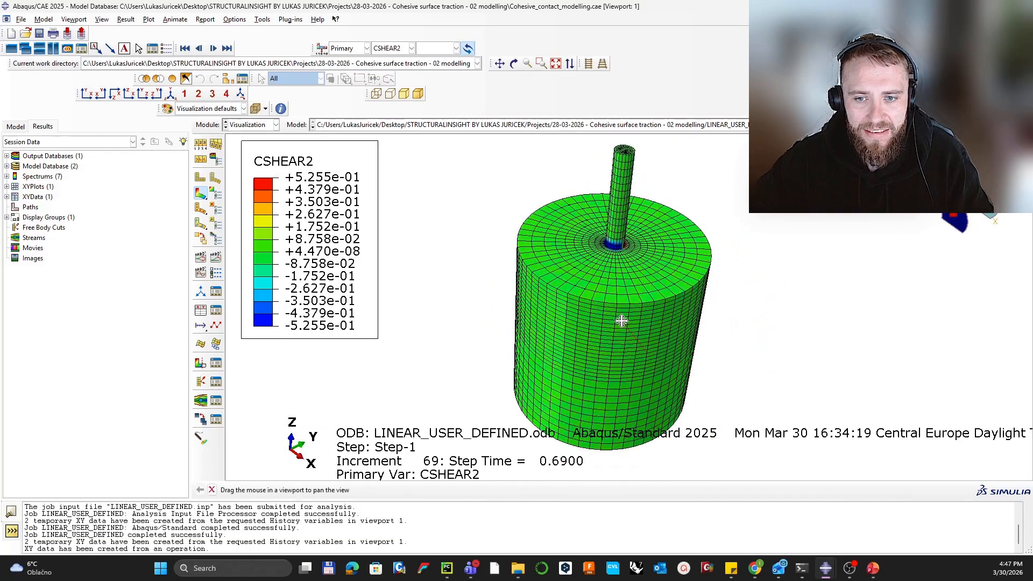
pyautogui.keyDown('ctrl'); pyautogui.keyDown('alt'); pyautogui.moveTo(621, 321); pyautogui.dragTo(599, 270); pyautogui.keyUp('alt'); pyautogui.keyUp('ctrl')
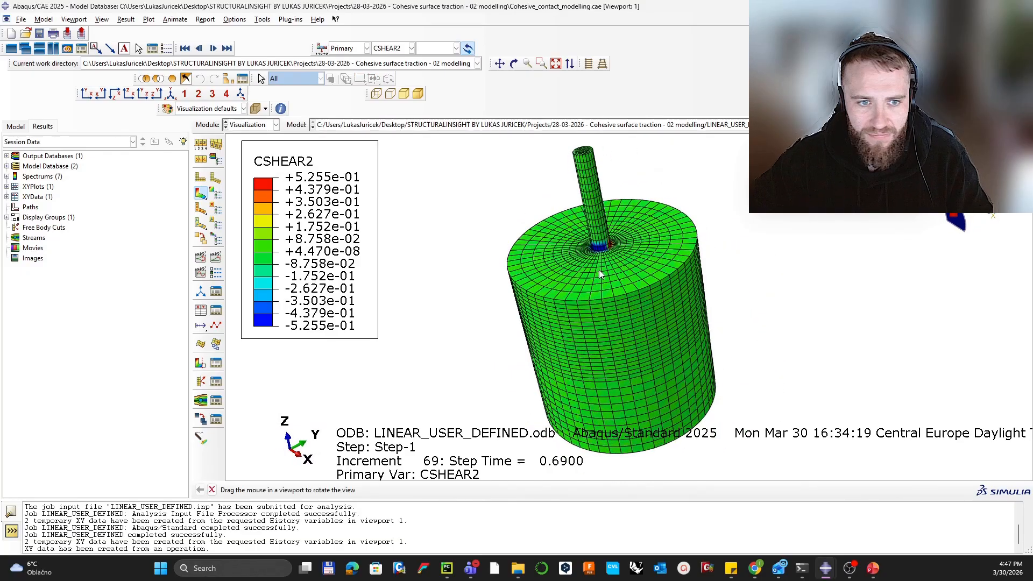
pyautogui.click(200, 364)
pyautogui.keyDown('ctrl'); pyautogui.keyDown('alt'); pyautogui.moveTo(655, 338); pyautogui.dragTo(599, 302); pyautogui.keyUp('alt'); pyautogui.keyUp('ctrl')
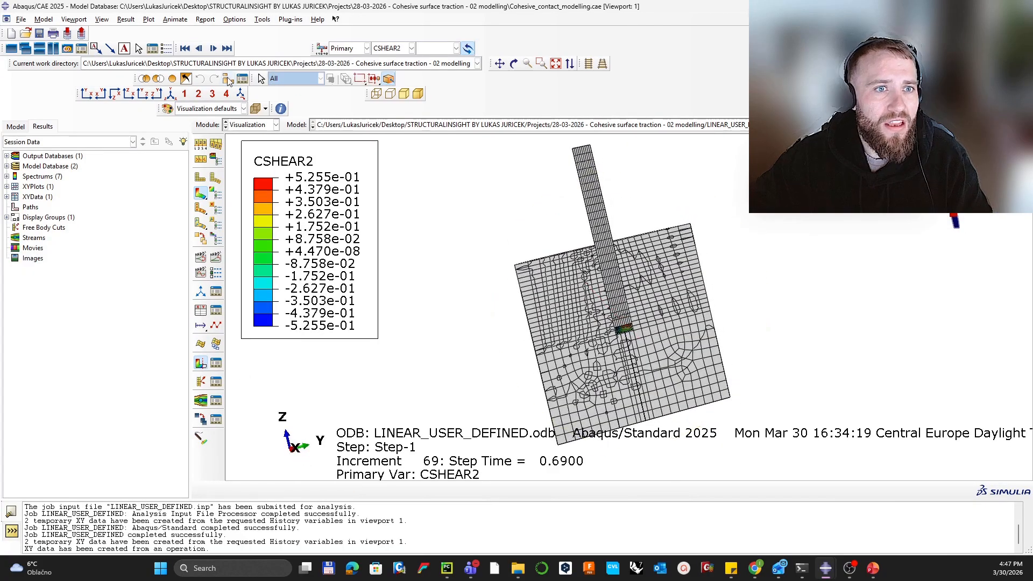
# Step: Hide the REBAR-1.ALL element set from the viewport using a display group
pyautogui.click(228, 80)
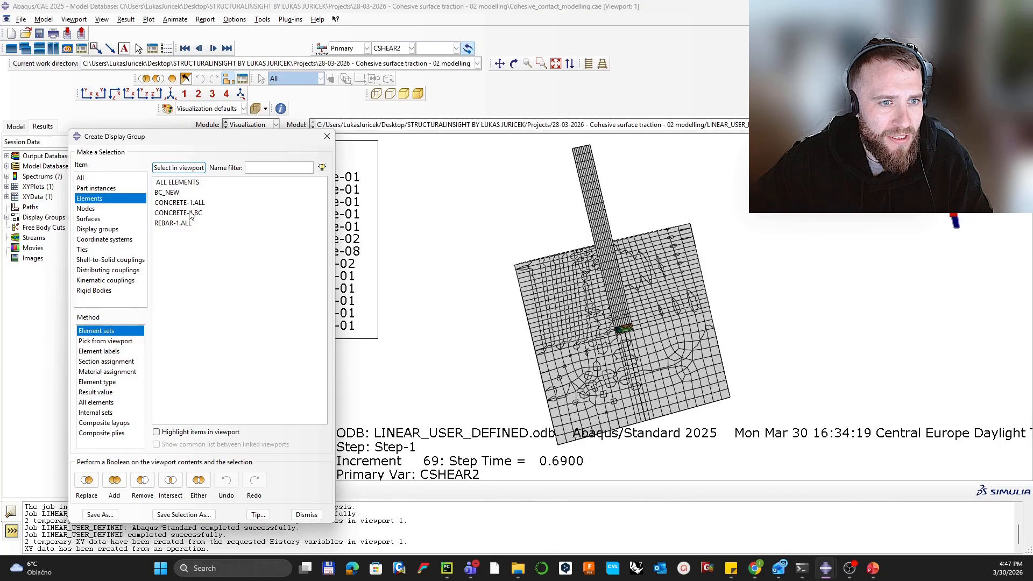
pyautogui.click(186, 224)
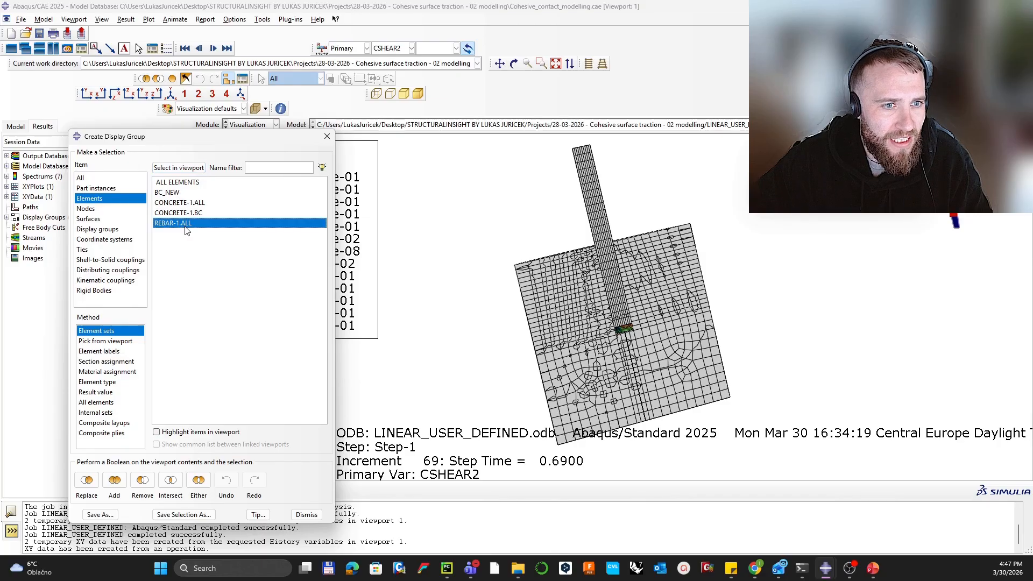
pyautogui.click(142, 480)
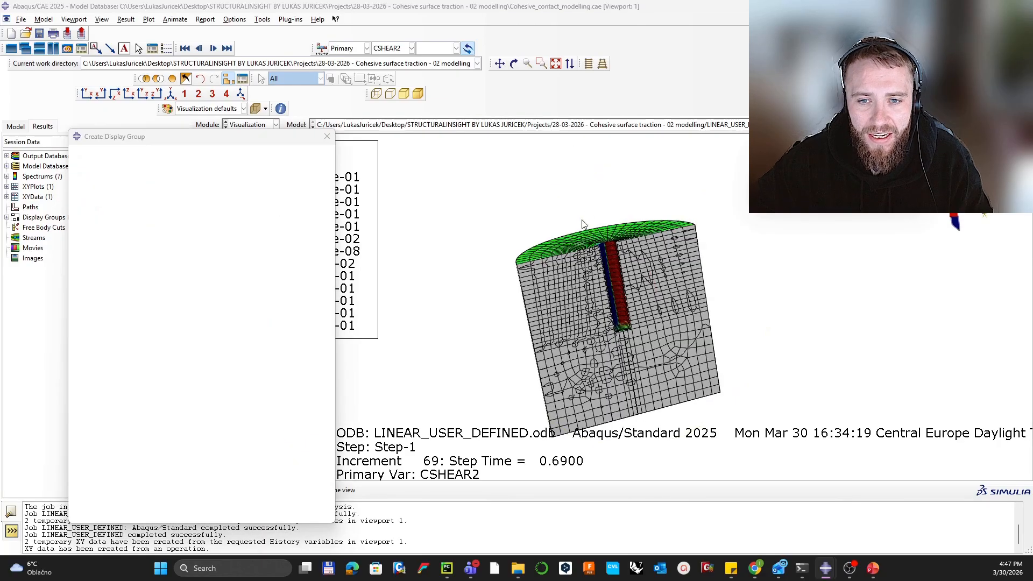
pyautogui.click(327, 136)
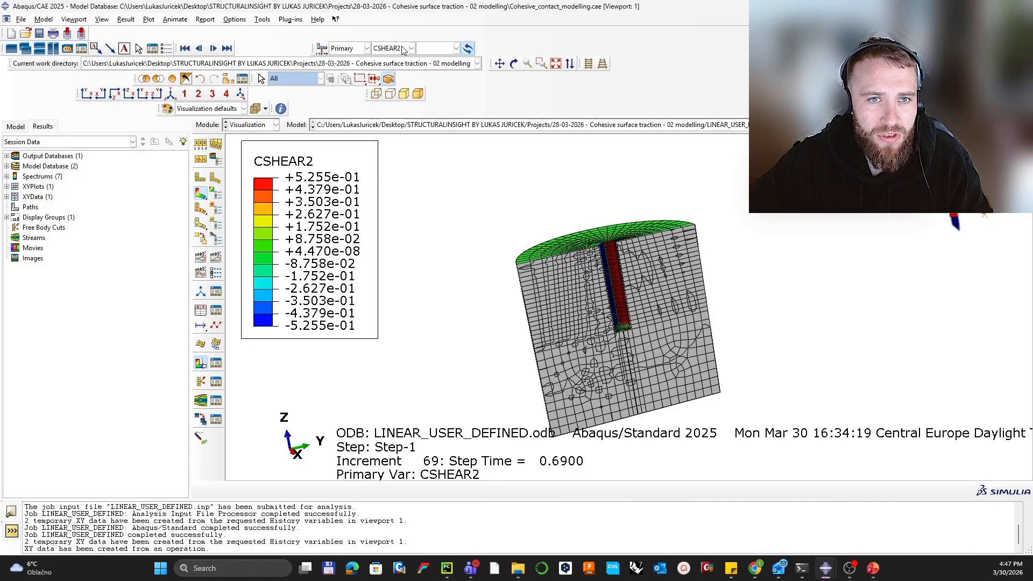
# Step: Keep CSHEAR2 as the plotted variable and start new XY data from ODB field output
pyautogui.click(404, 50)
pyautogui.click(404, 50)
pyautogui.click(216, 311)
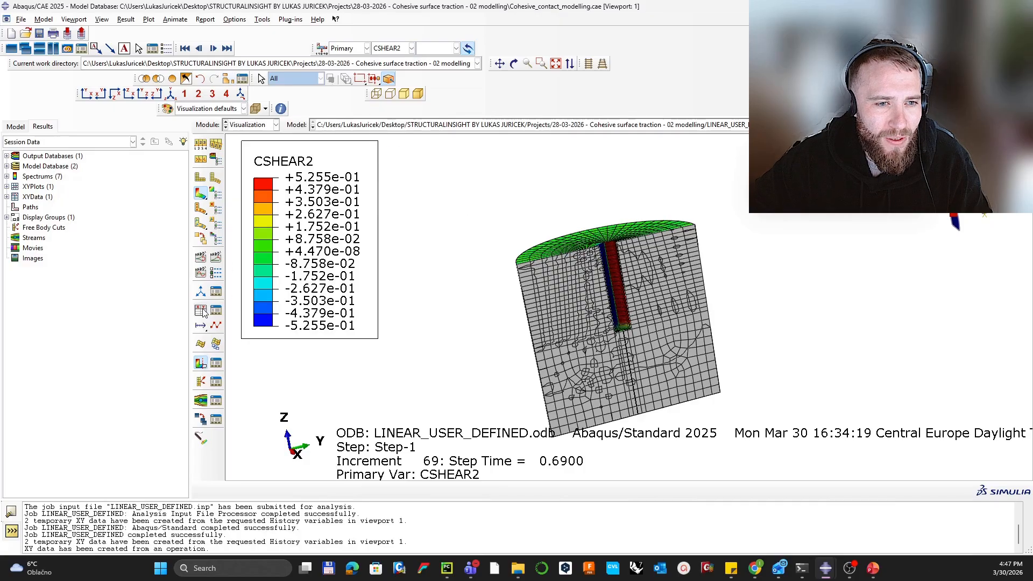
pyautogui.click(375, 251)
# Step: Set the extraction position to Element Nodal and select CSDMG as the variable
pyautogui.click(358, 344)
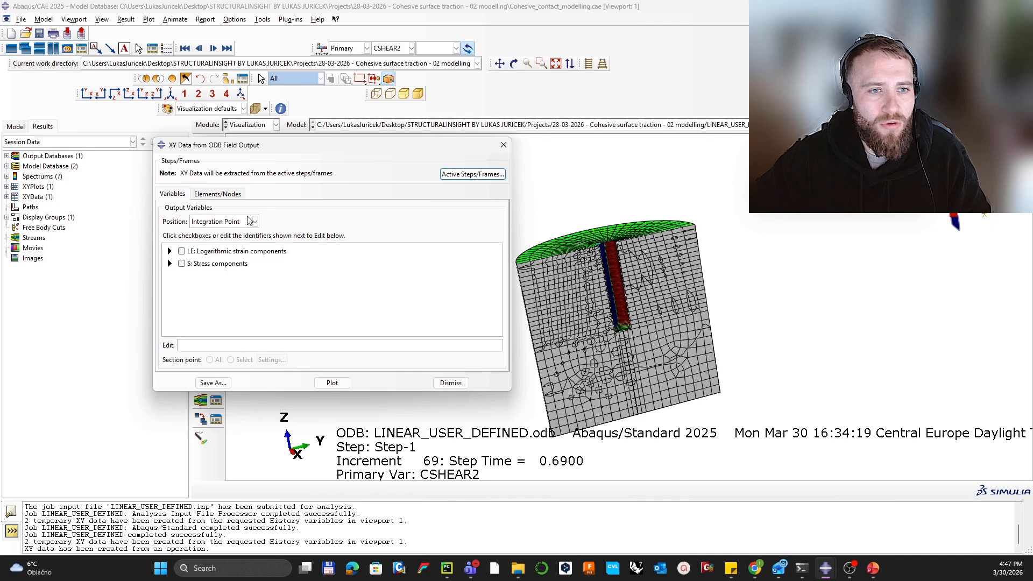
pyautogui.click(255, 221)
pyautogui.click(236, 255)
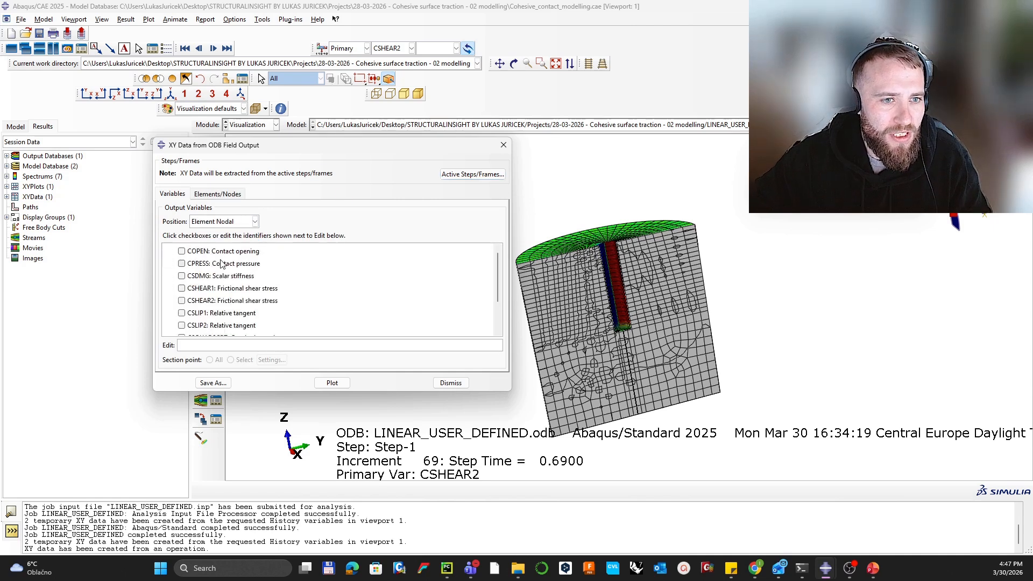
pyautogui.scroll(-2, 270, 294)
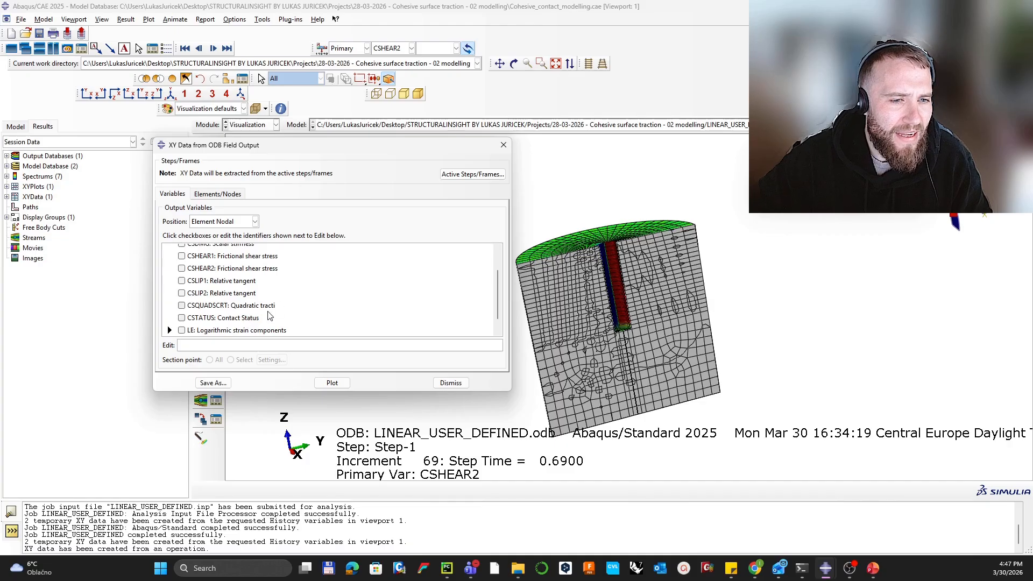
pyautogui.scroll(-1, 267, 312)
pyautogui.scroll(4, 254, 306)
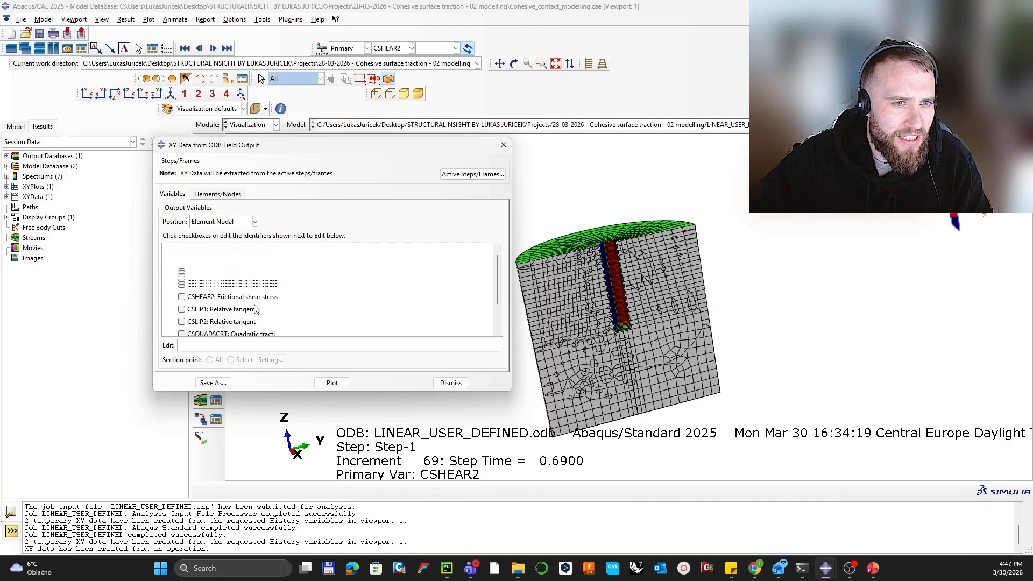
pyautogui.click(182, 276)
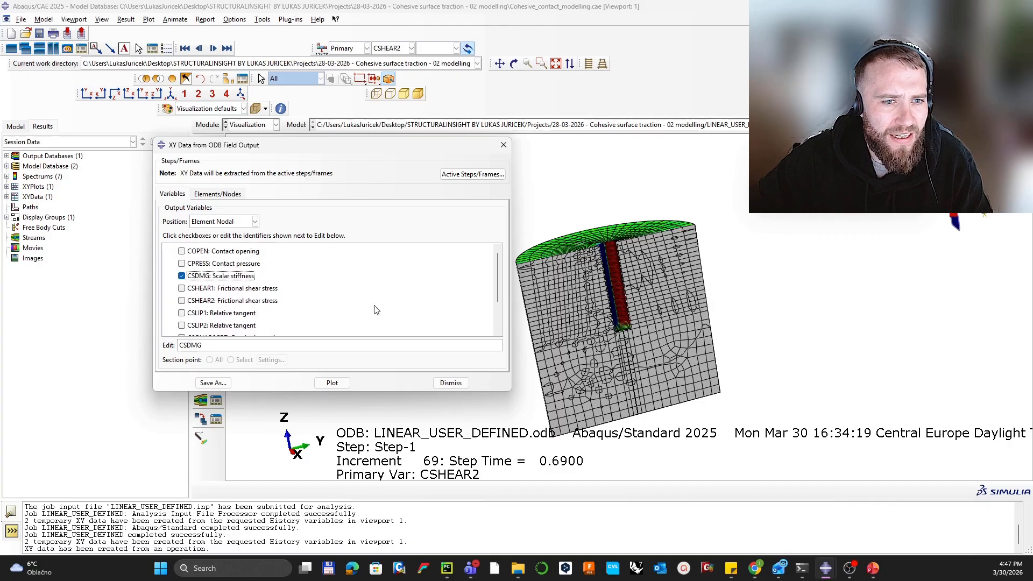
pyautogui.scroll(3, 615, 291)
pyautogui.scroll(5, 609, 273)
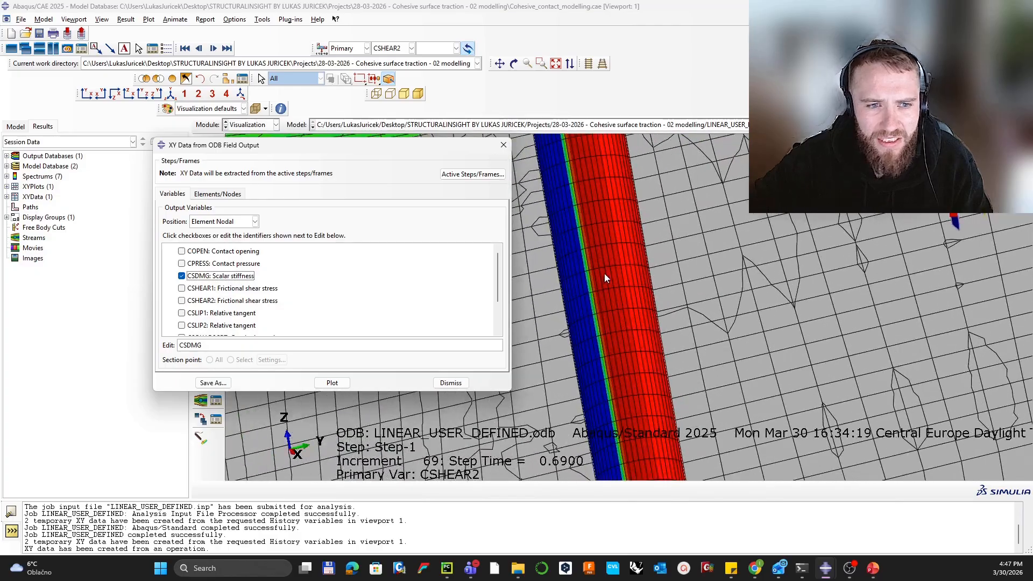
# Step: Pick one interface element on the pile (element 1520) for extraction
pyautogui.click(216, 194)
pyautogui.click(272, 223)
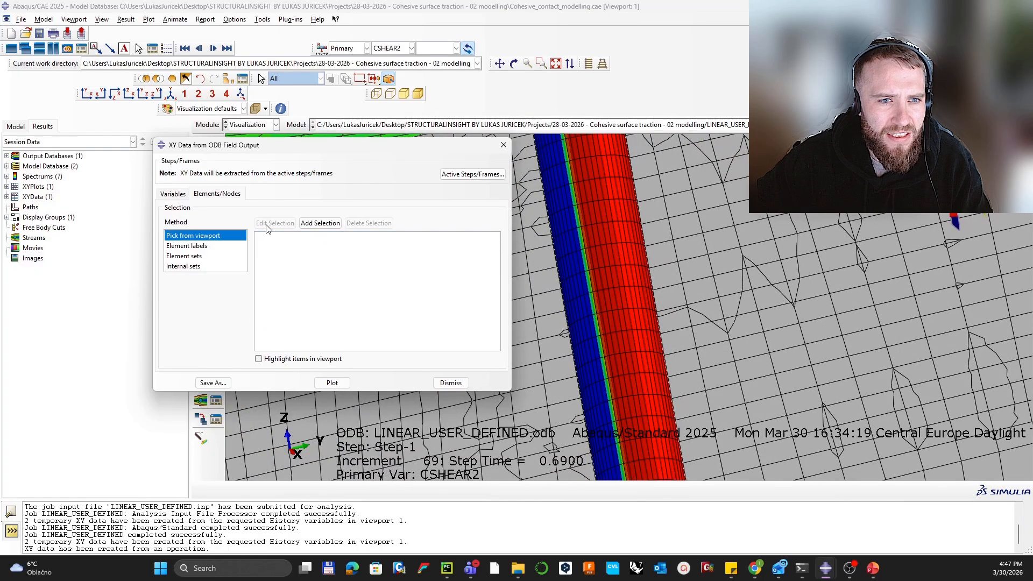
pyautogui.click(637, 279)
pyautogui.middleClick(637, 279)
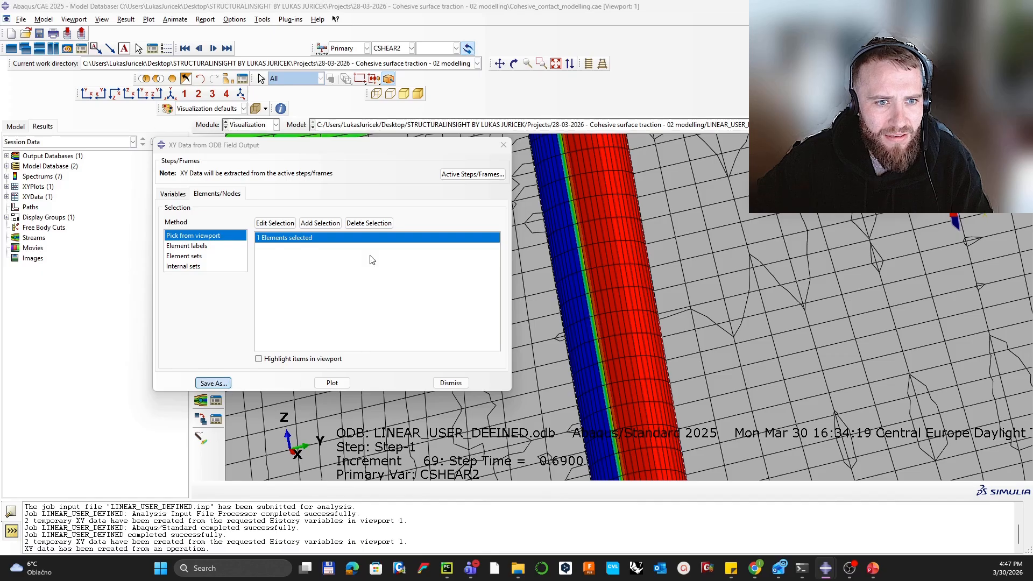
# Step: Save an averaged copy of the XY data as avg, then plot CSDMG against time
pyautogui.click(213, 382)
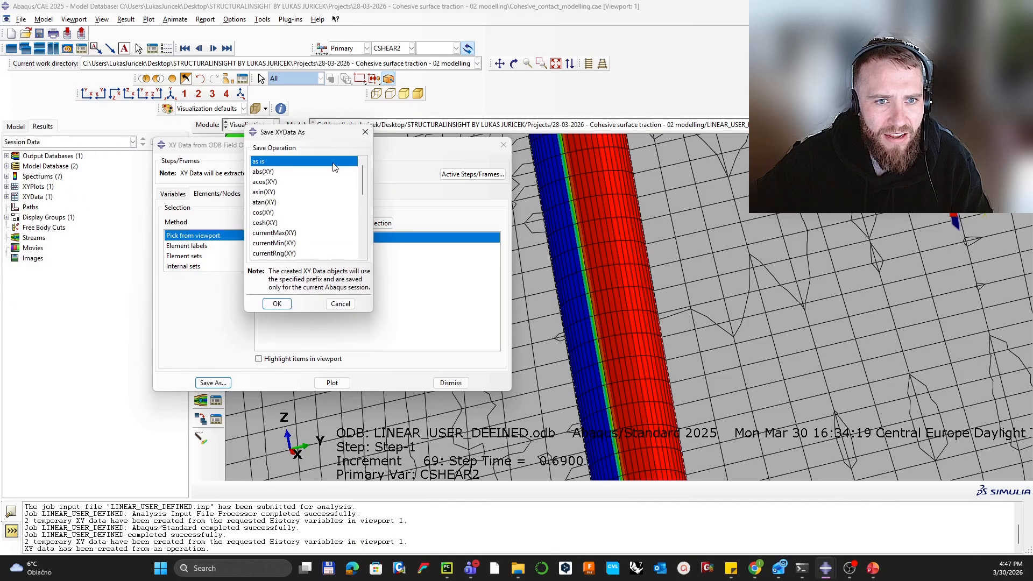
pyautogui.moveTo(361, 171); pyautogui.dragTo(366, 265)
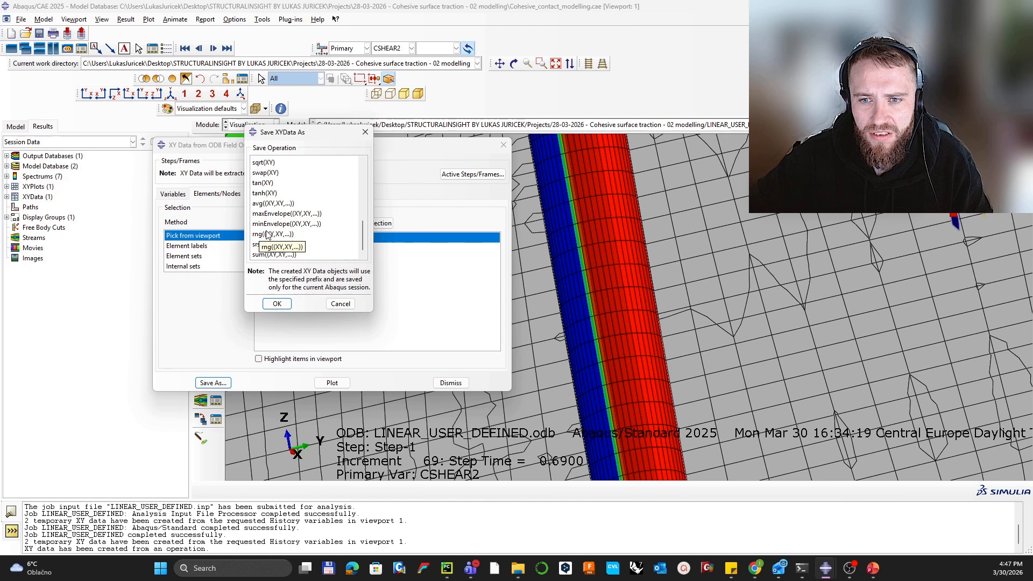
pyautogui.click(265, 204)
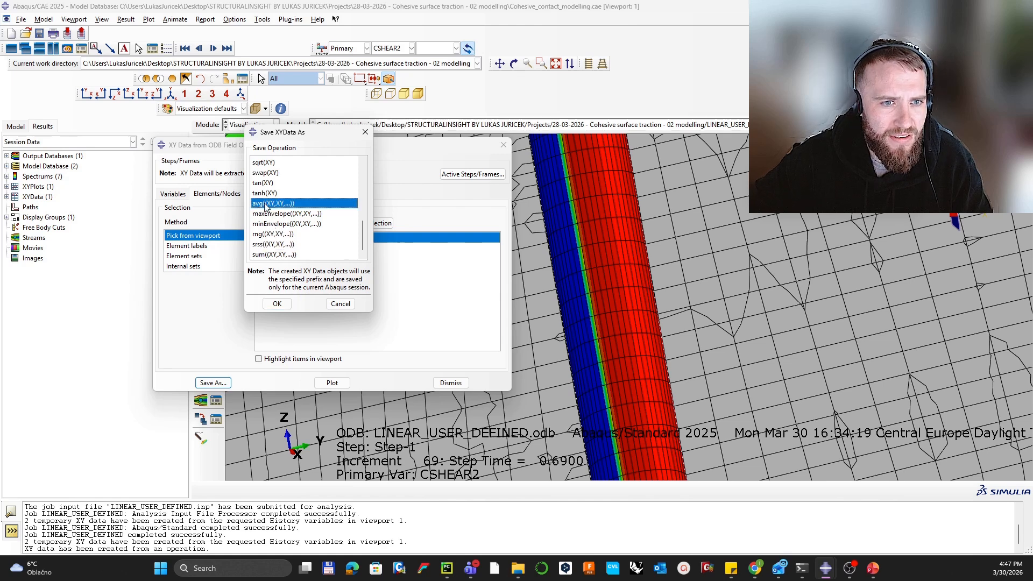
pyautogui.click(284, 304)
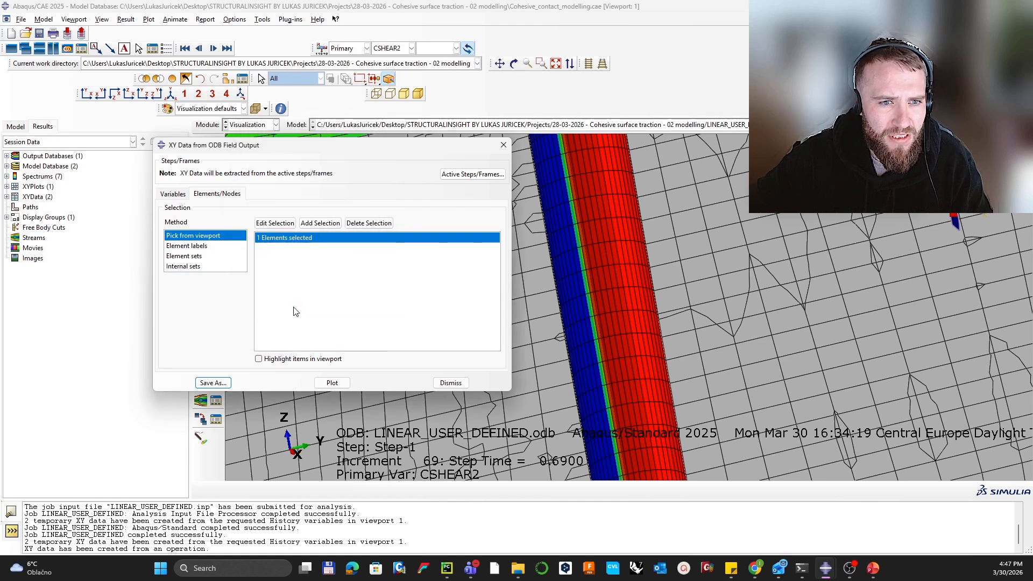
pyautogui.click(332, 383)
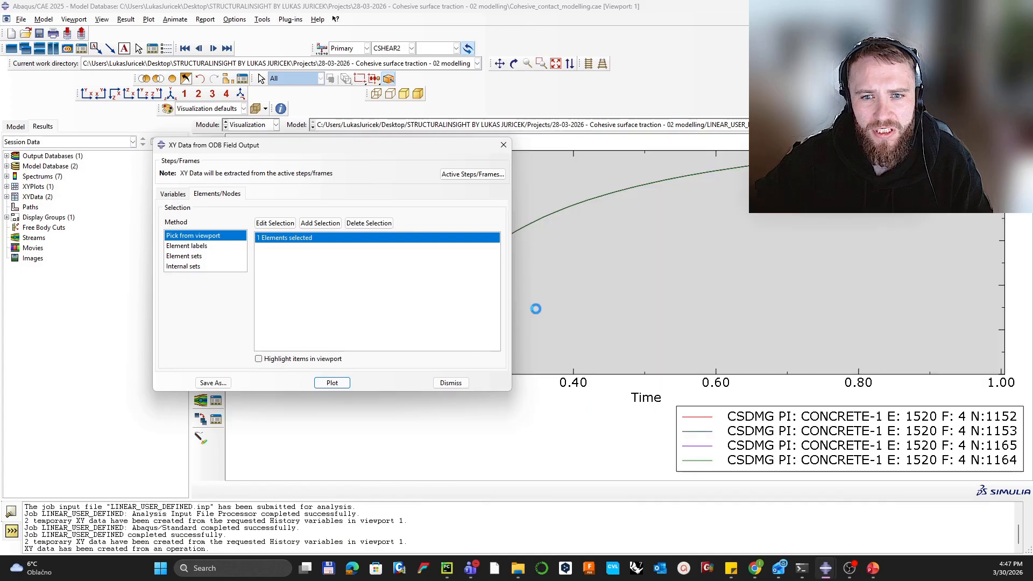
# Step: Close the field output dialog after reviewing the damage curve and redisplay the CSHEAR2 contour
pyautogui.click(503, 145)
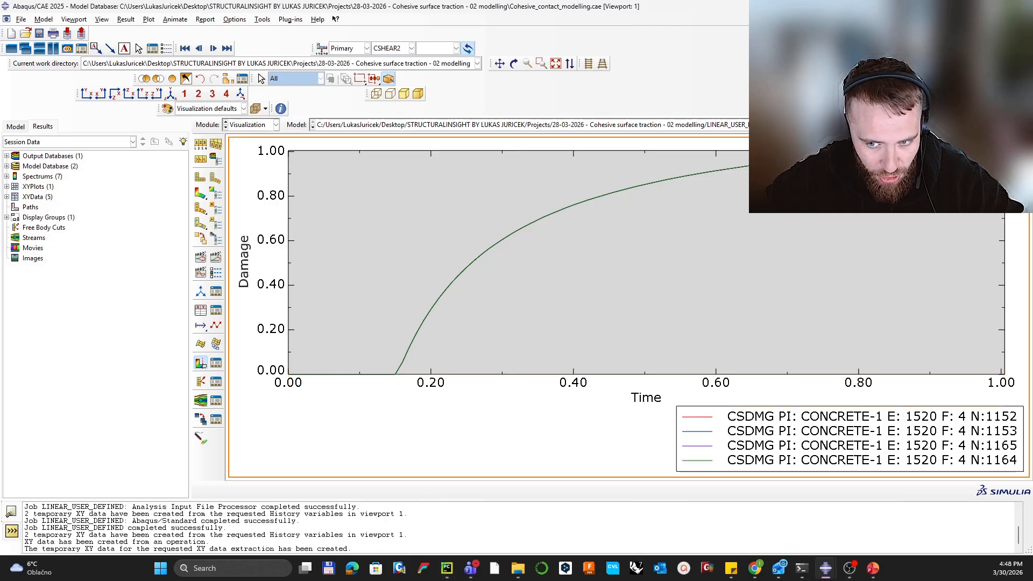
pyautogui.click(200, 193)
# Step: Rotate the sectioned model to inspect the cut interface, then play PowerPoint slide 14 full-screen
pyautogui.scroll(-5, 566, 279)
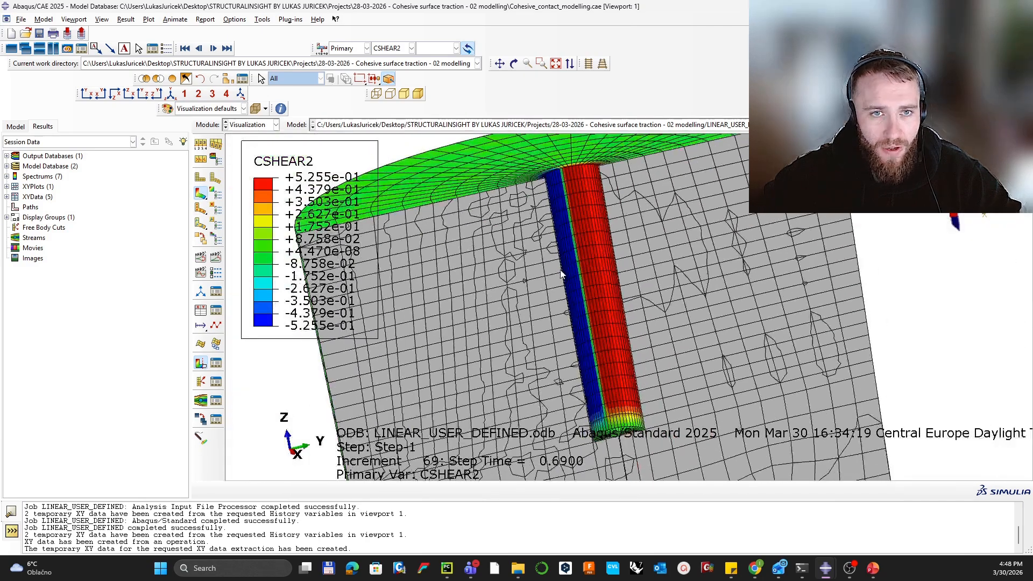
pyautogui.keyDown('ctrl'); pyautogui.keyDown('alt'); pyautogui.moveTo(565, 230); pyautogui.dragTo(586, 331); pyautogui.keyUp('alt'); pyautogui.keyUp('ctrl')
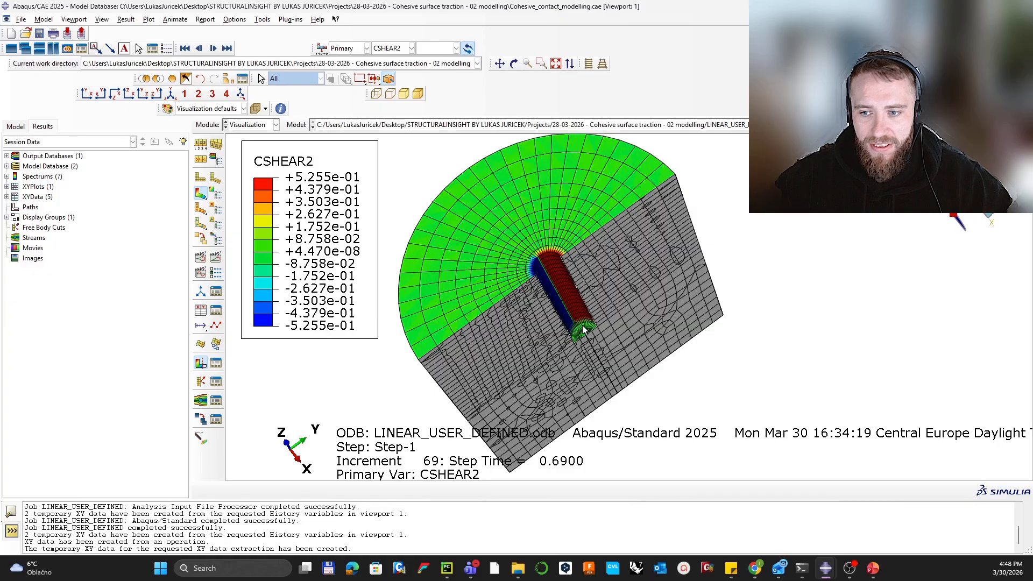
pyautogui.keyDown('ctrl'); pyautogui.keyDown('alt'); pyautogui.moveTo(599, 246); pyautogui.dragTo(661, 245, button='middle'); pyautogui.keyUp('alt'); pyautogui.keyUp('ctrl')
pyautogui.keyDown('ctrl'); pyautogui.keyDown('alt'); pyautogui.moveTo(663, 253); pyautogui.dragTo(631, 248); pyautogui.keyUp('alt'); pyautogui.keyUp('ctrl')
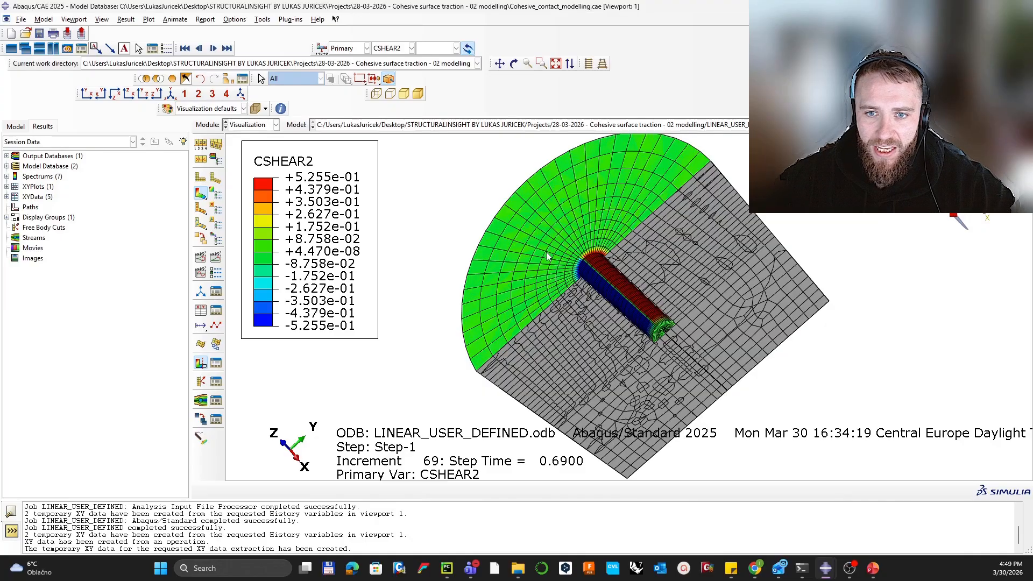
pyautogui.keyDown('ctrl'); pyautogui.keyDown('alt'); pyautogui.moveTo(546, 251); pyautogui.dragTo(560, 296); pyautogui.keyUp('alt'); pyautogui.keyUp('ctrl')
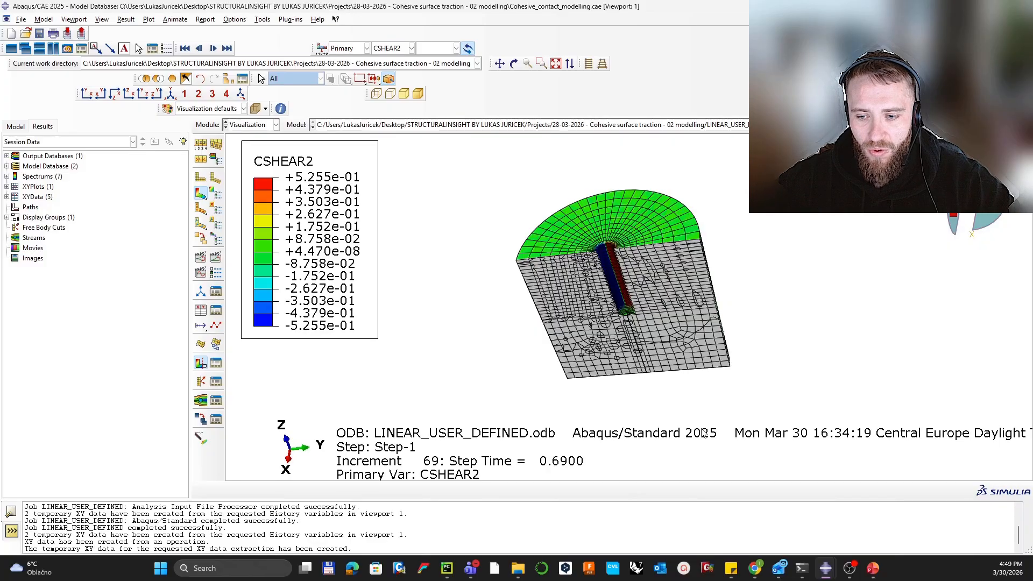
pyautogui.click(877, 578)
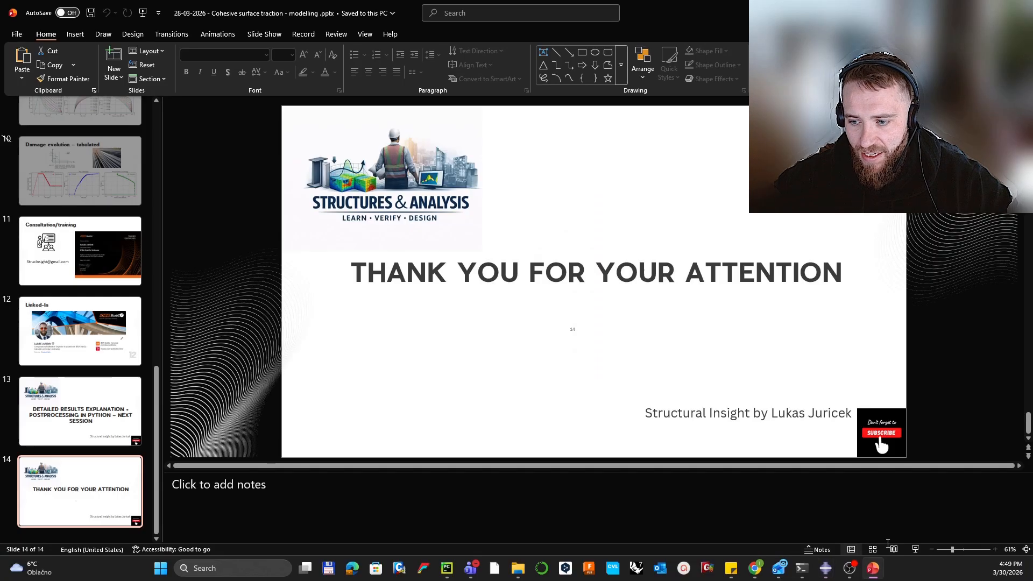
pyautogui.click(915, 550)
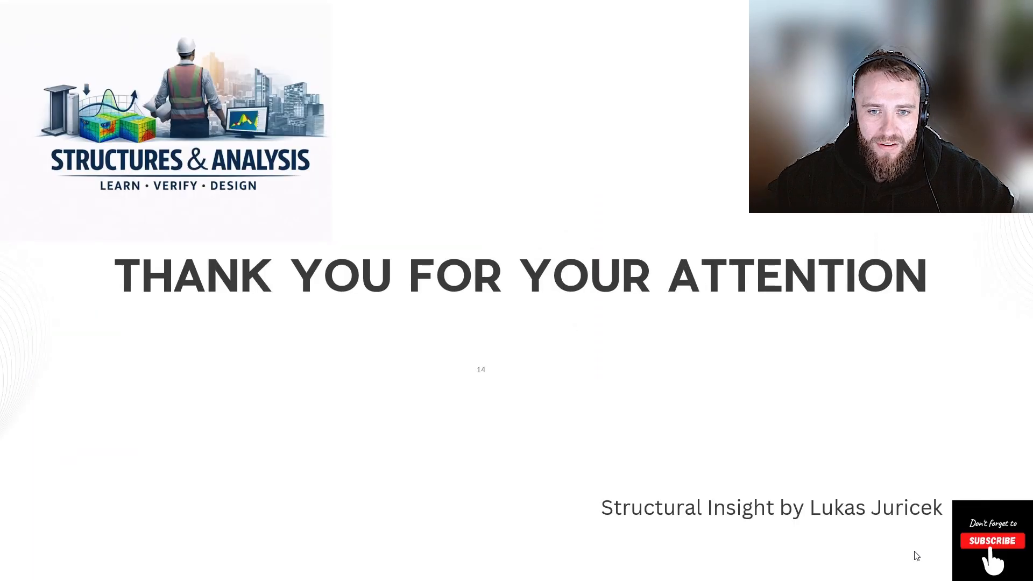